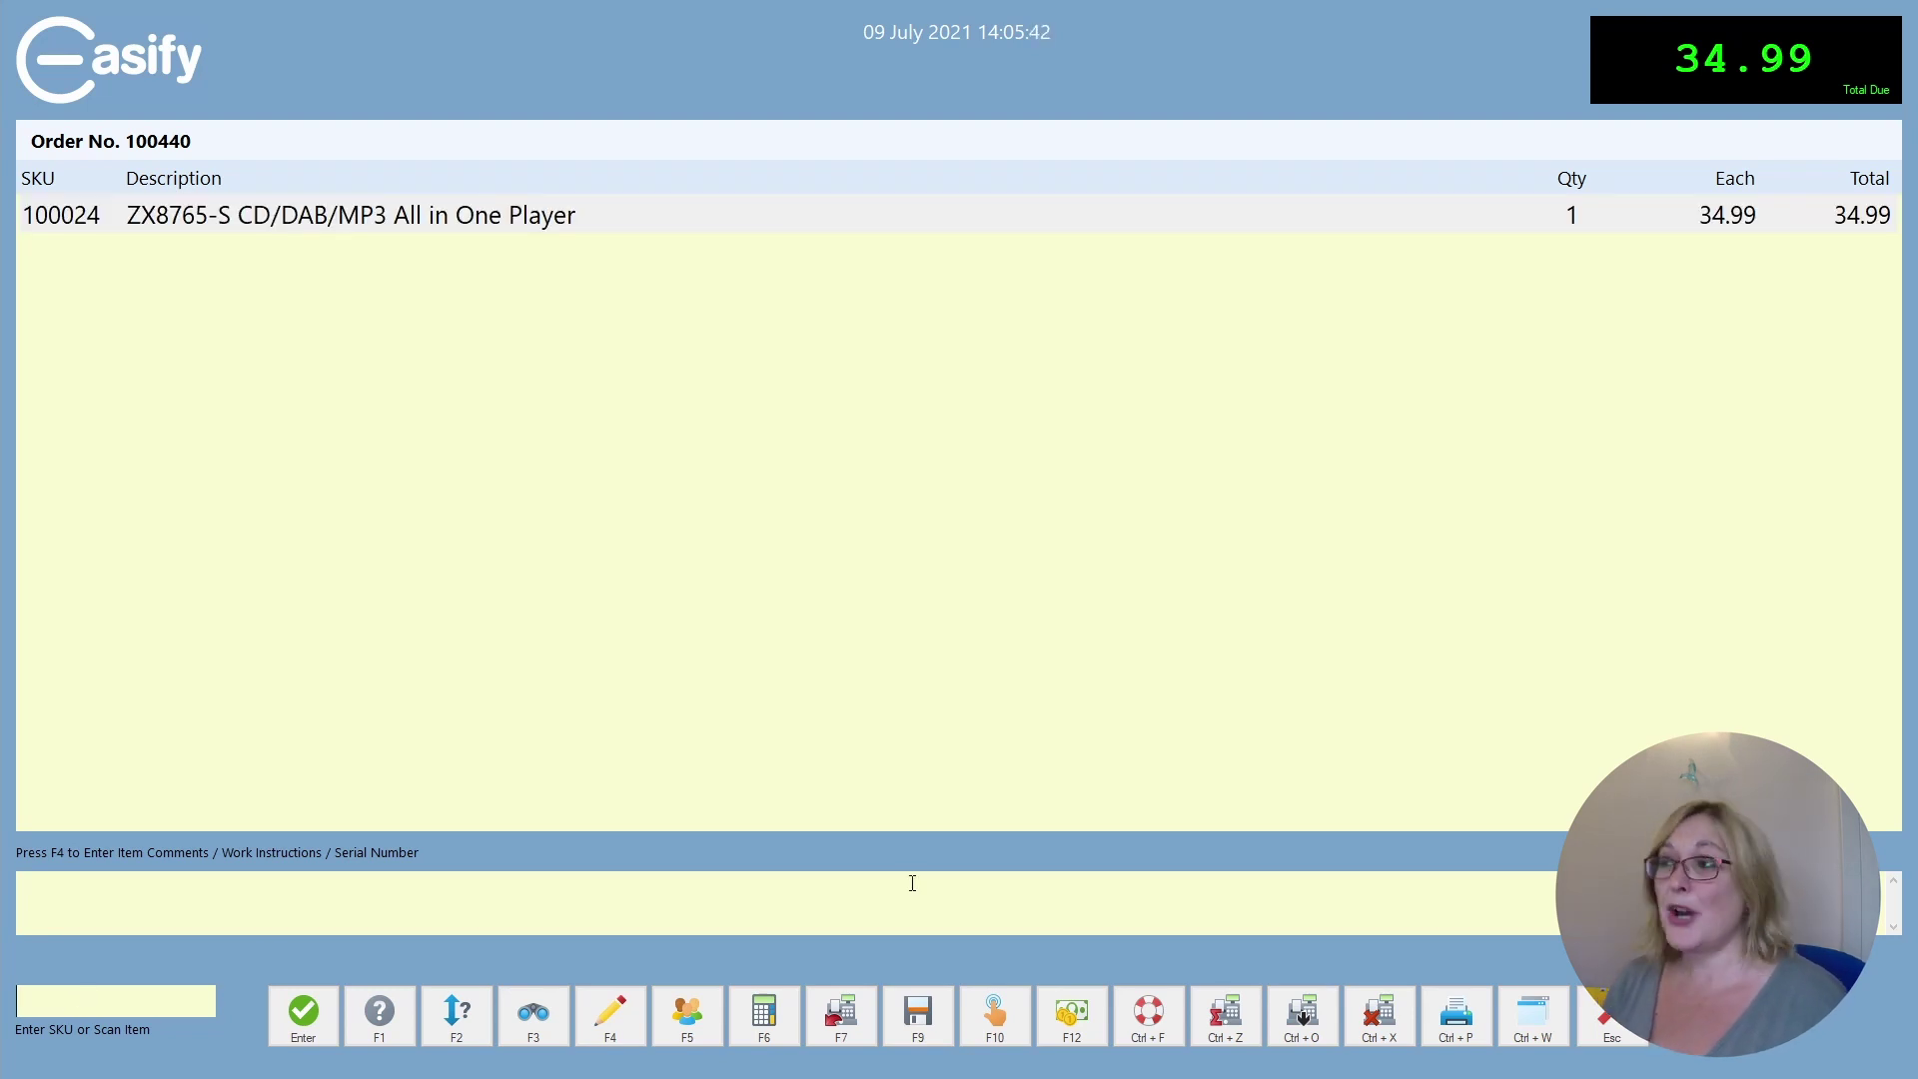
Browse the touch-screen product categories through Cookers to Free Standing, and return to the order's item list
{"action": "left_click", "coordinate": [1007, 994]}
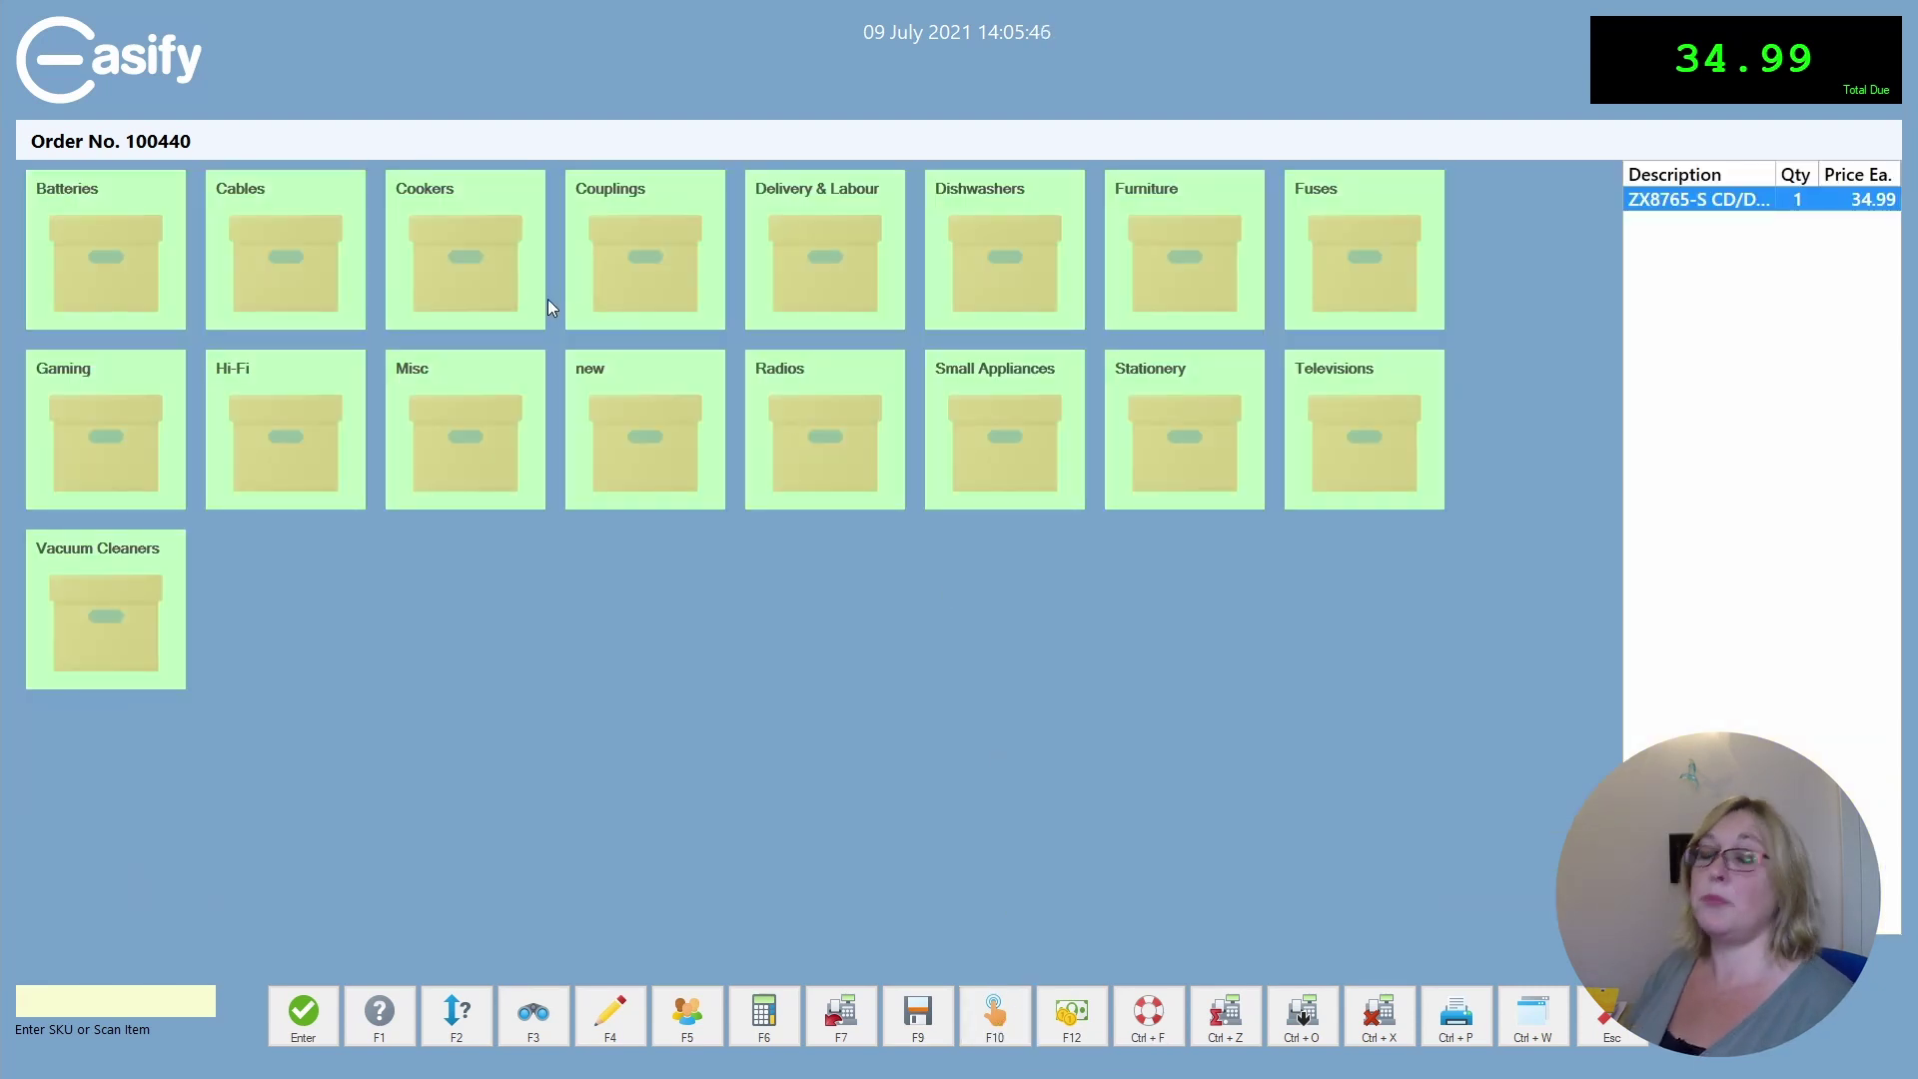
{"action": "left_click", "coordinate": [480, 276]}
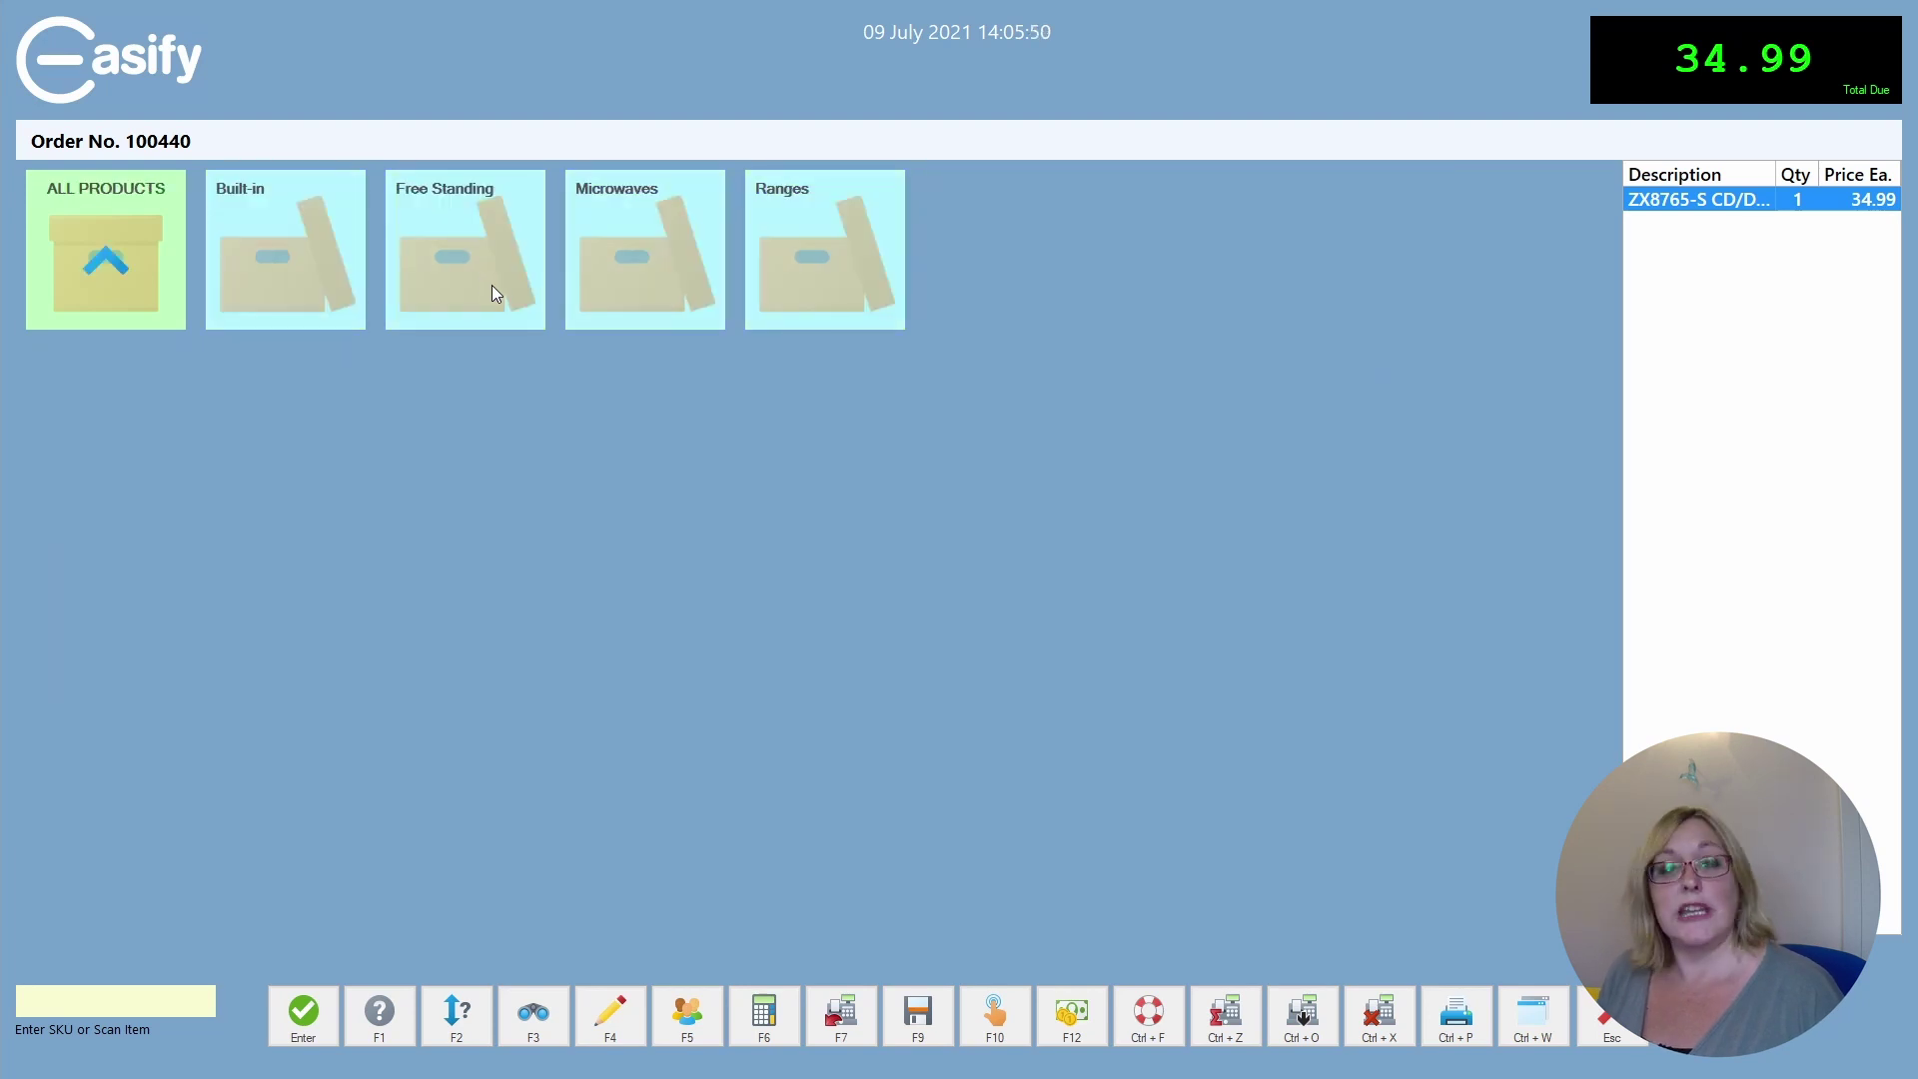
{"action": "left_click", "coordinate": [458, 290]}
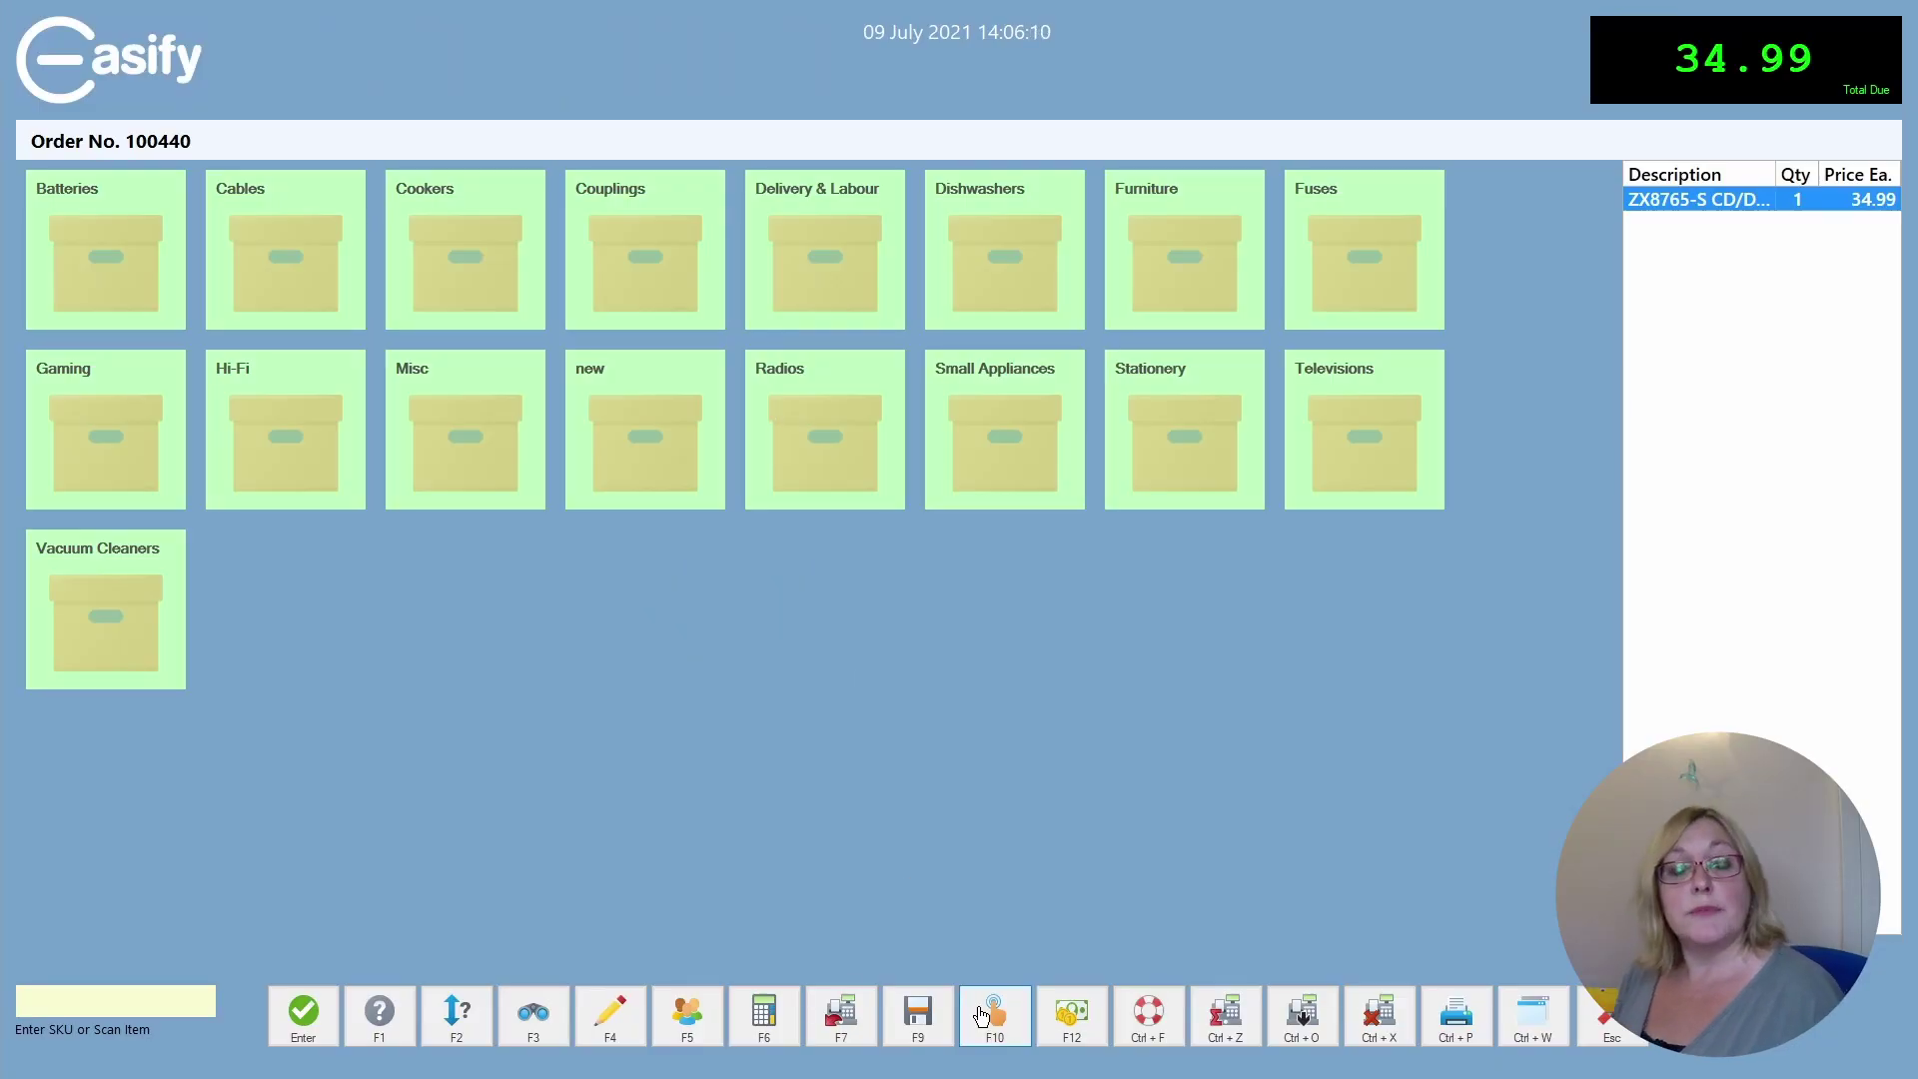
{"action": "left_click", "coordinate": [989, 1014]}
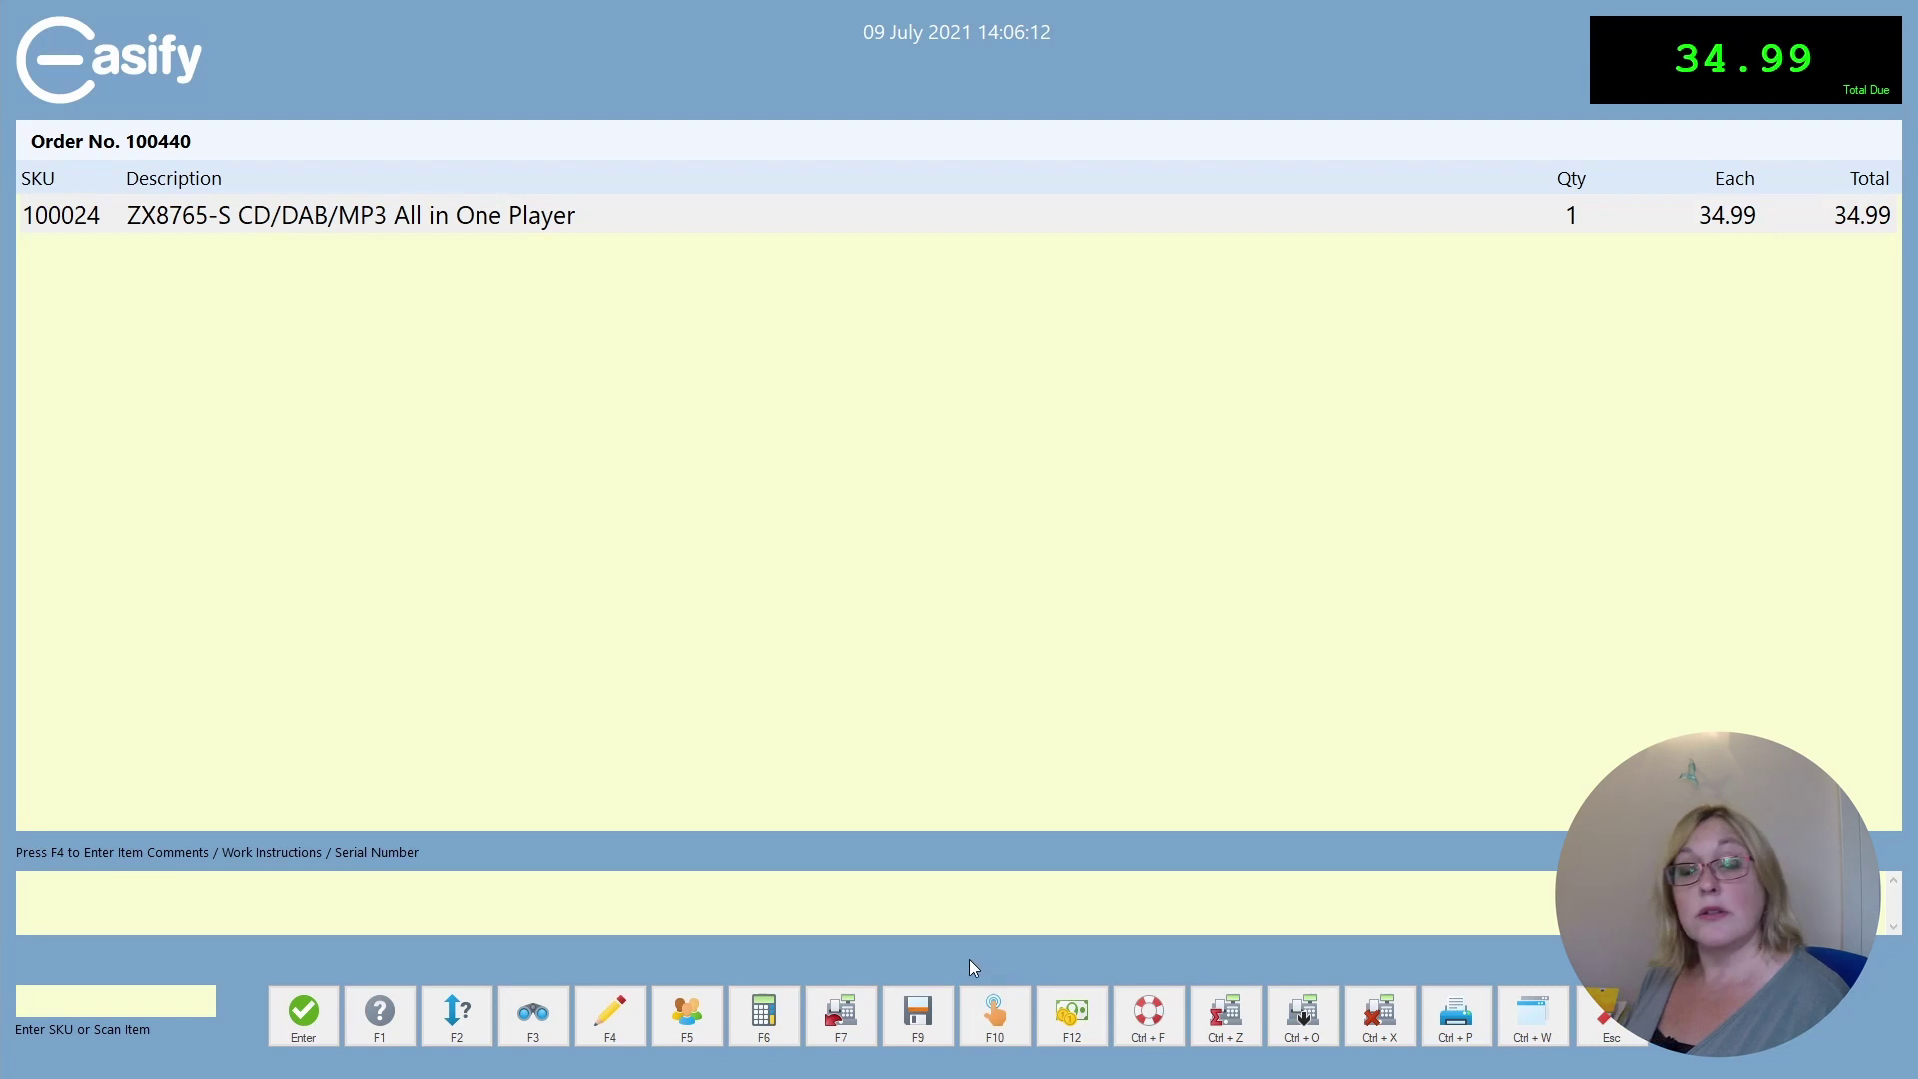
Take the exact order total as a cash payment and close the point of sale system
{"action": "left_click", "coordinate": [1069, 1019]}
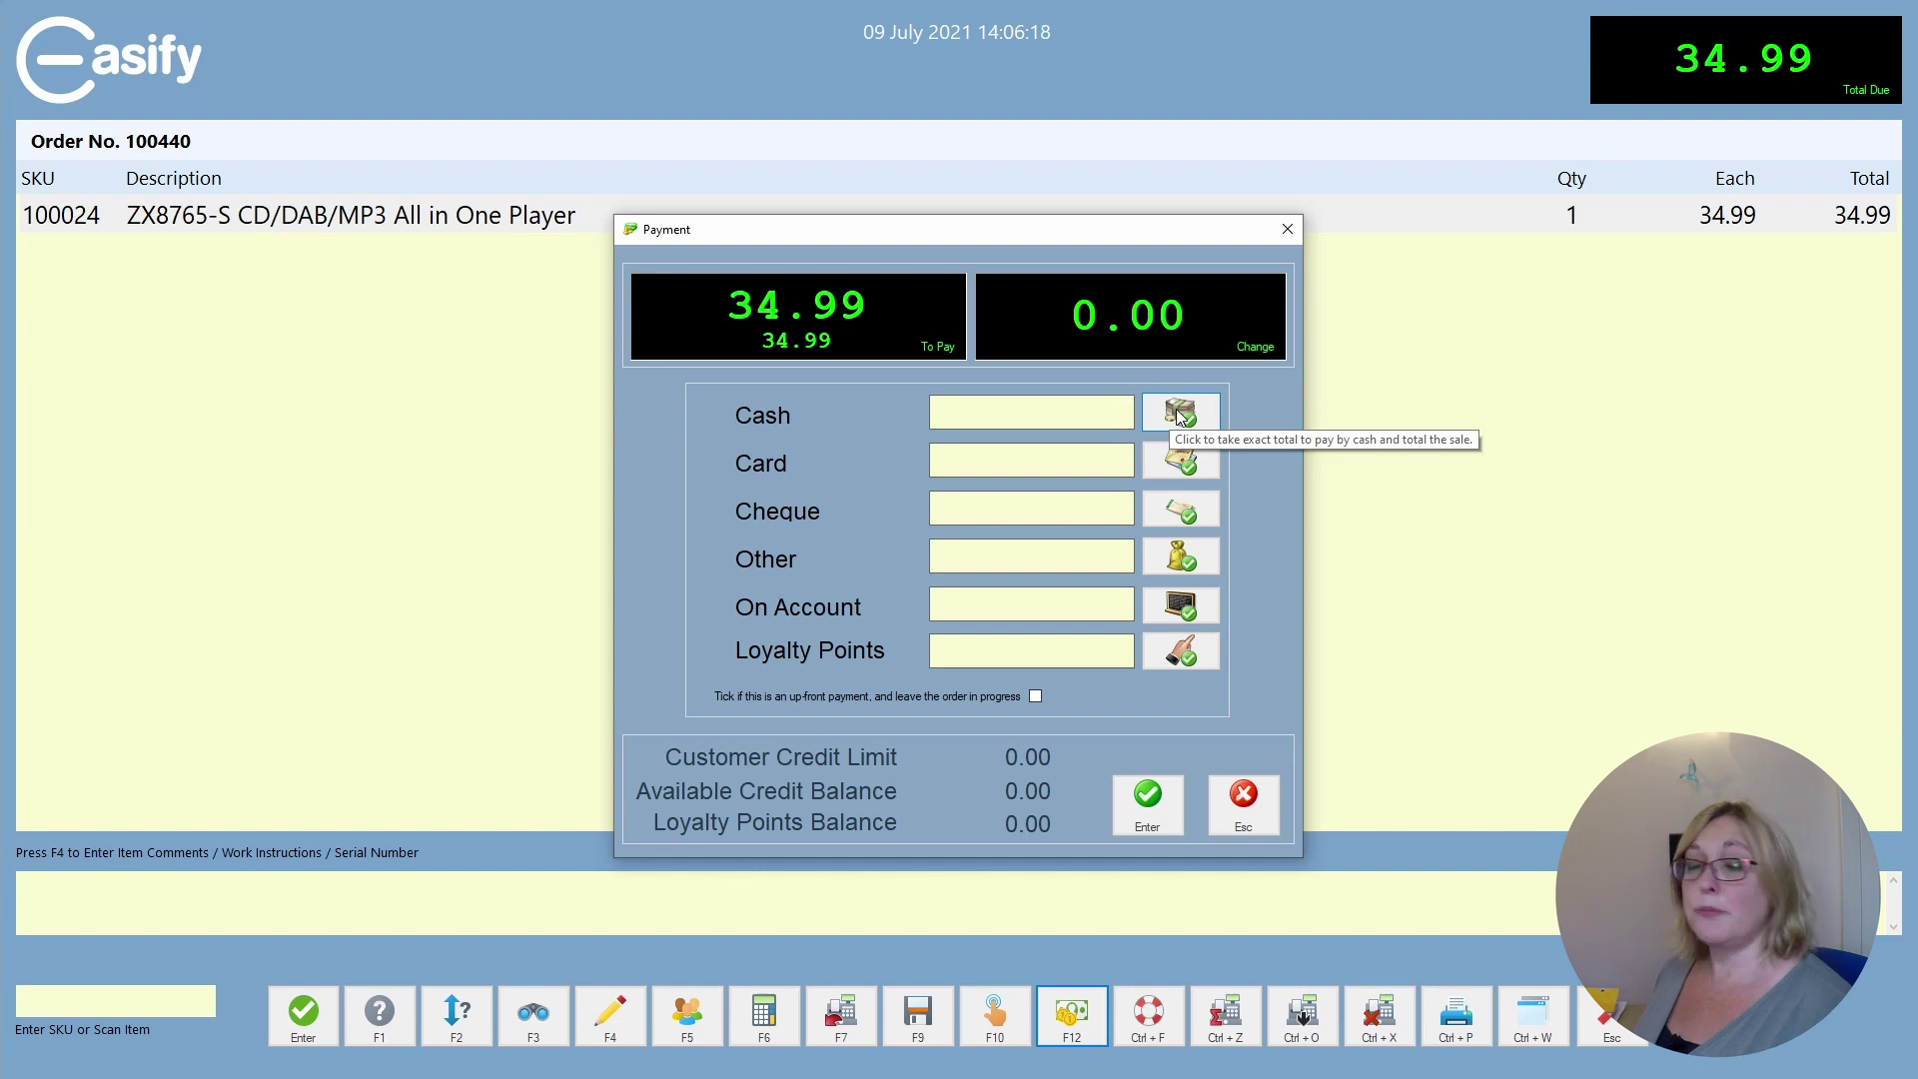
{"action": "left_click", "coordinate": [1179, 414]}
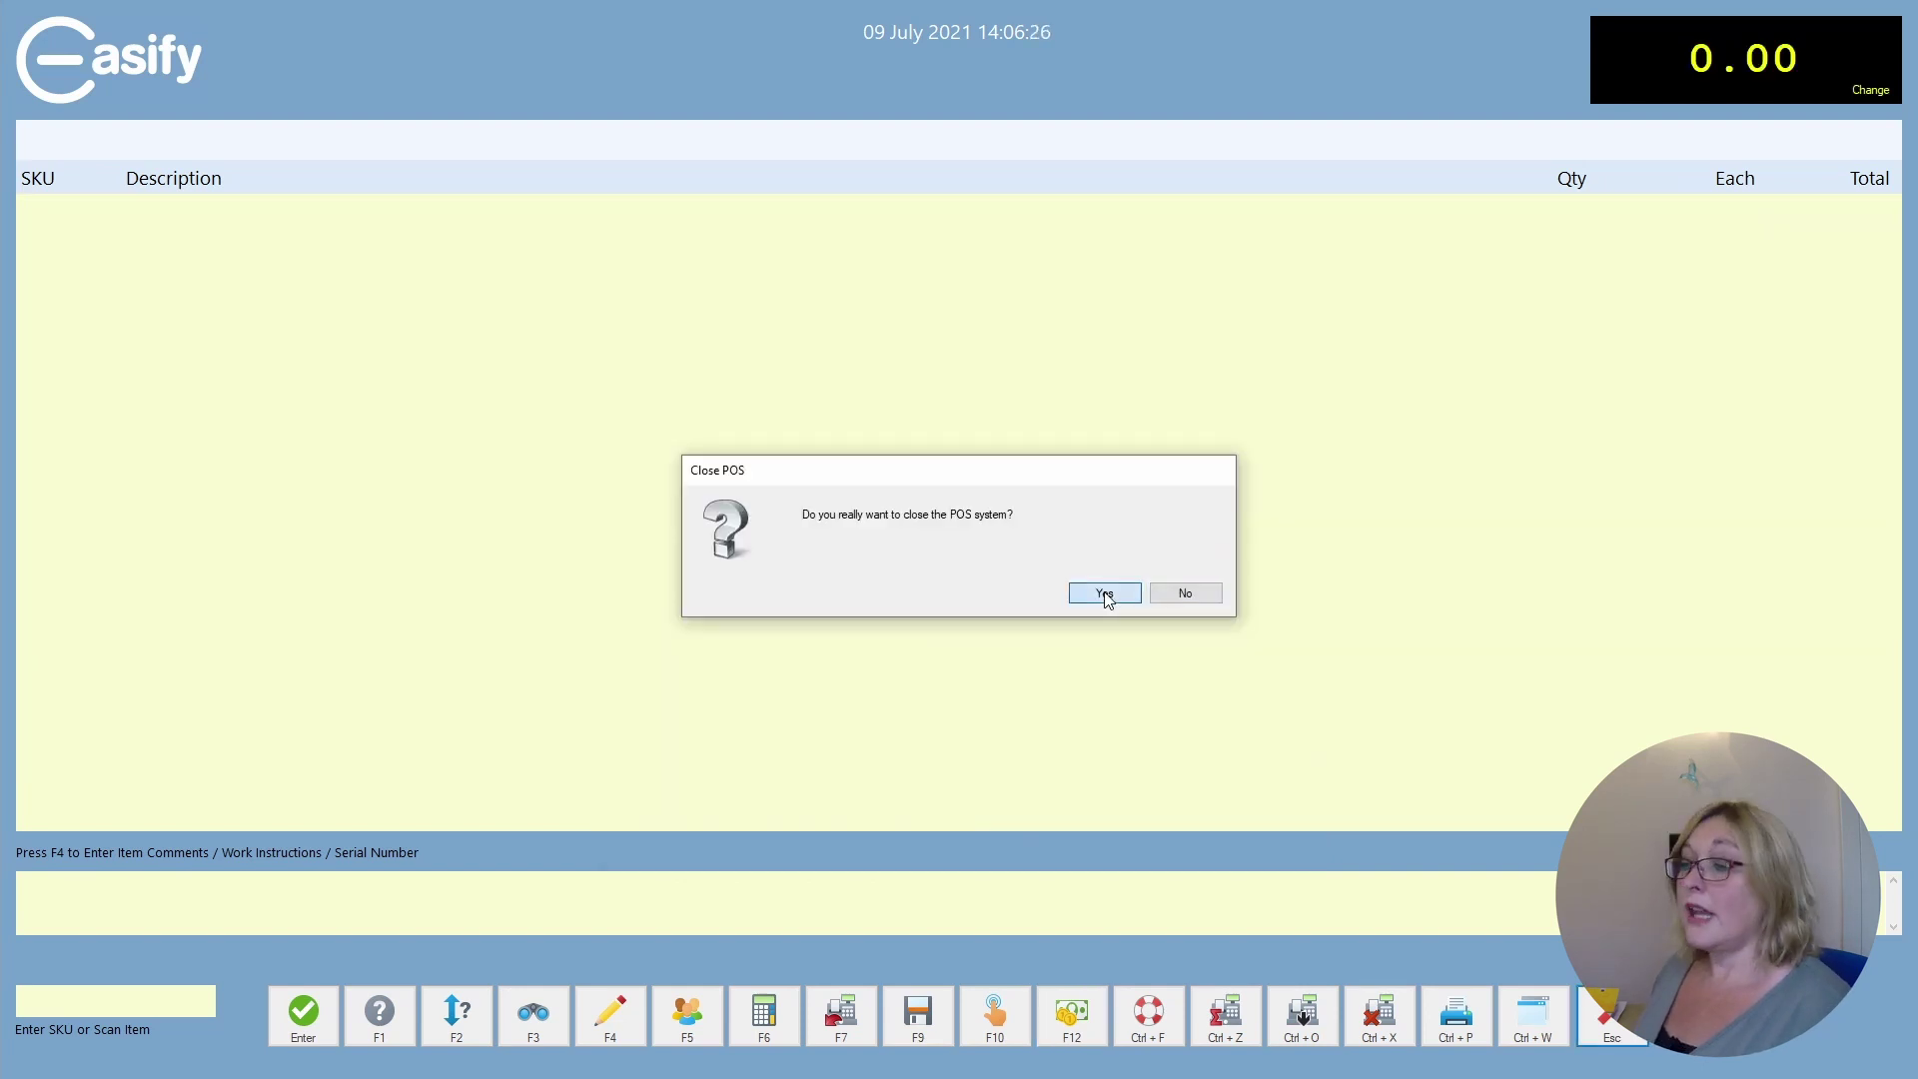
{"action": "left_click", "coordinate": [1107, 592]}
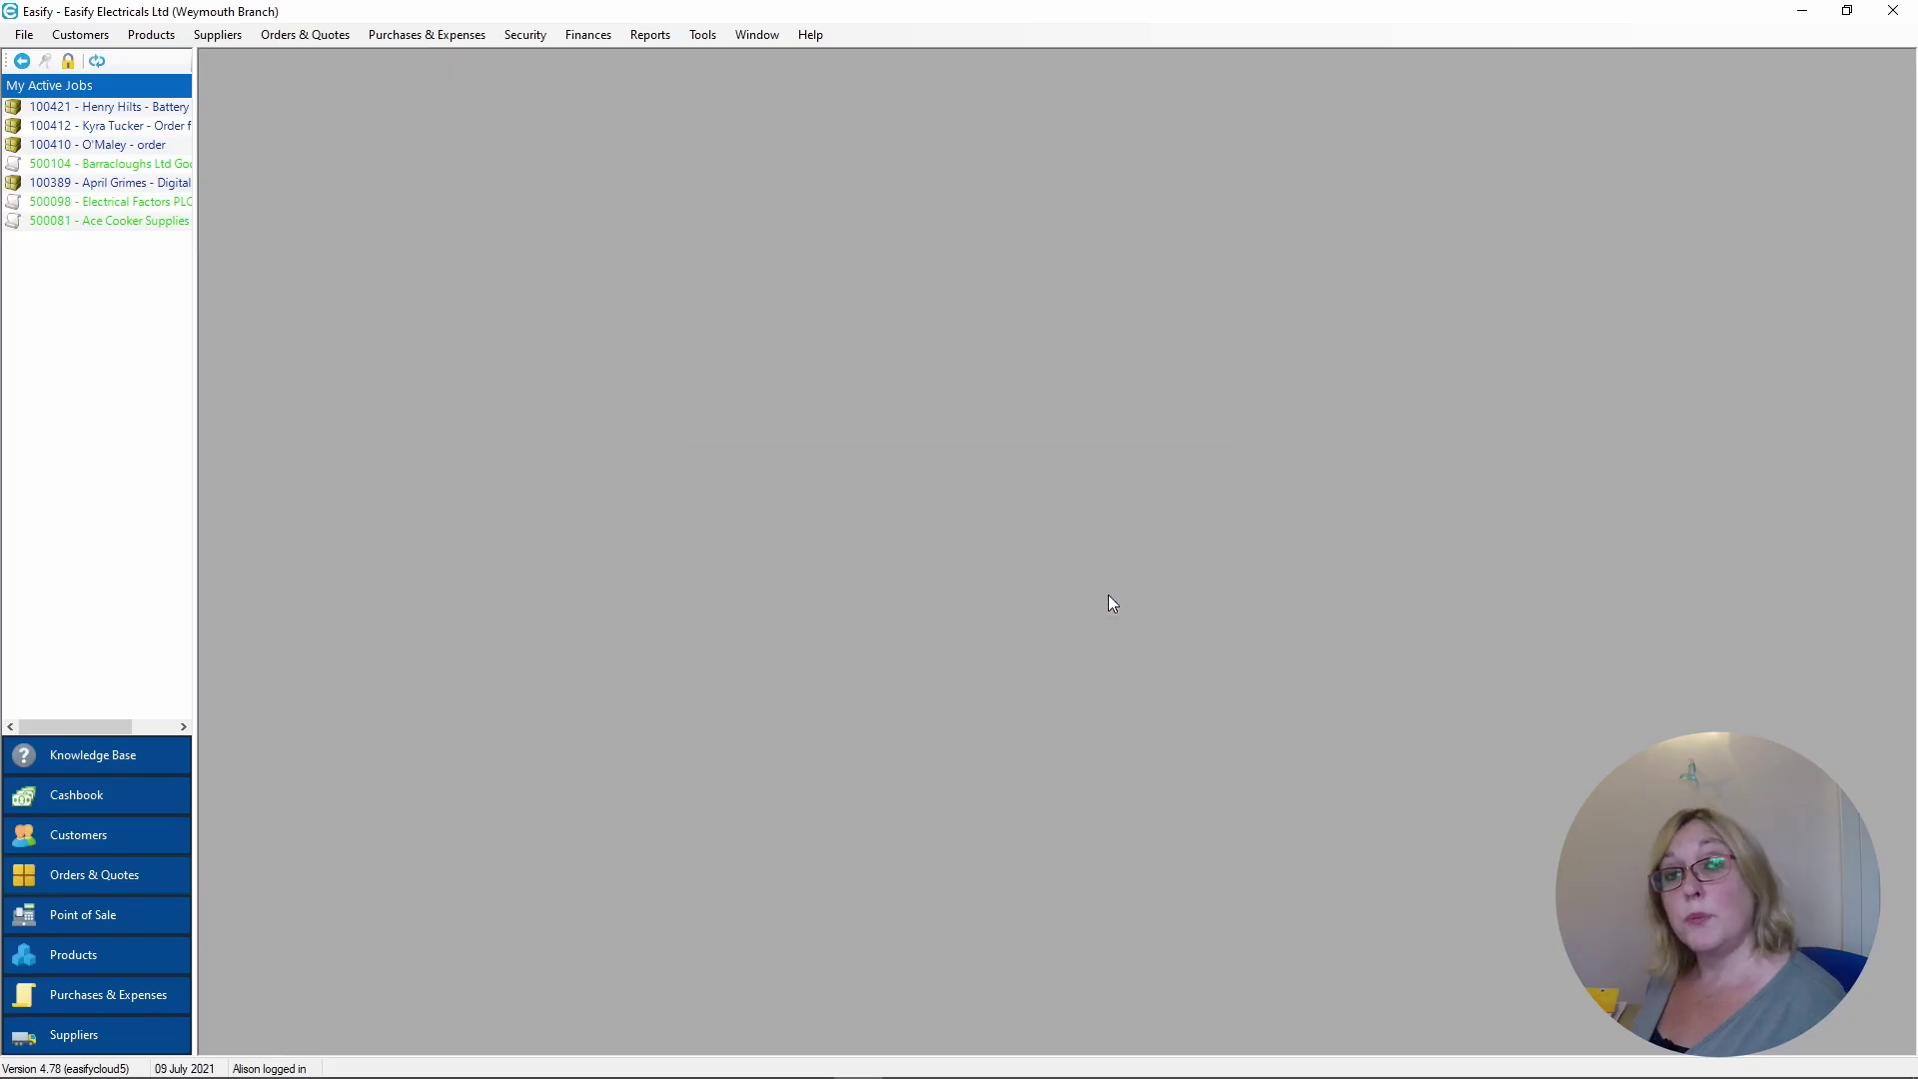
List orders of every status, review the newest Shop Sale order's items and billing payment history, and close the order list
{"action": "left_click", "coordinate": [100, 874]}
{"action": "left_click", "coordinate": [772, 185]}
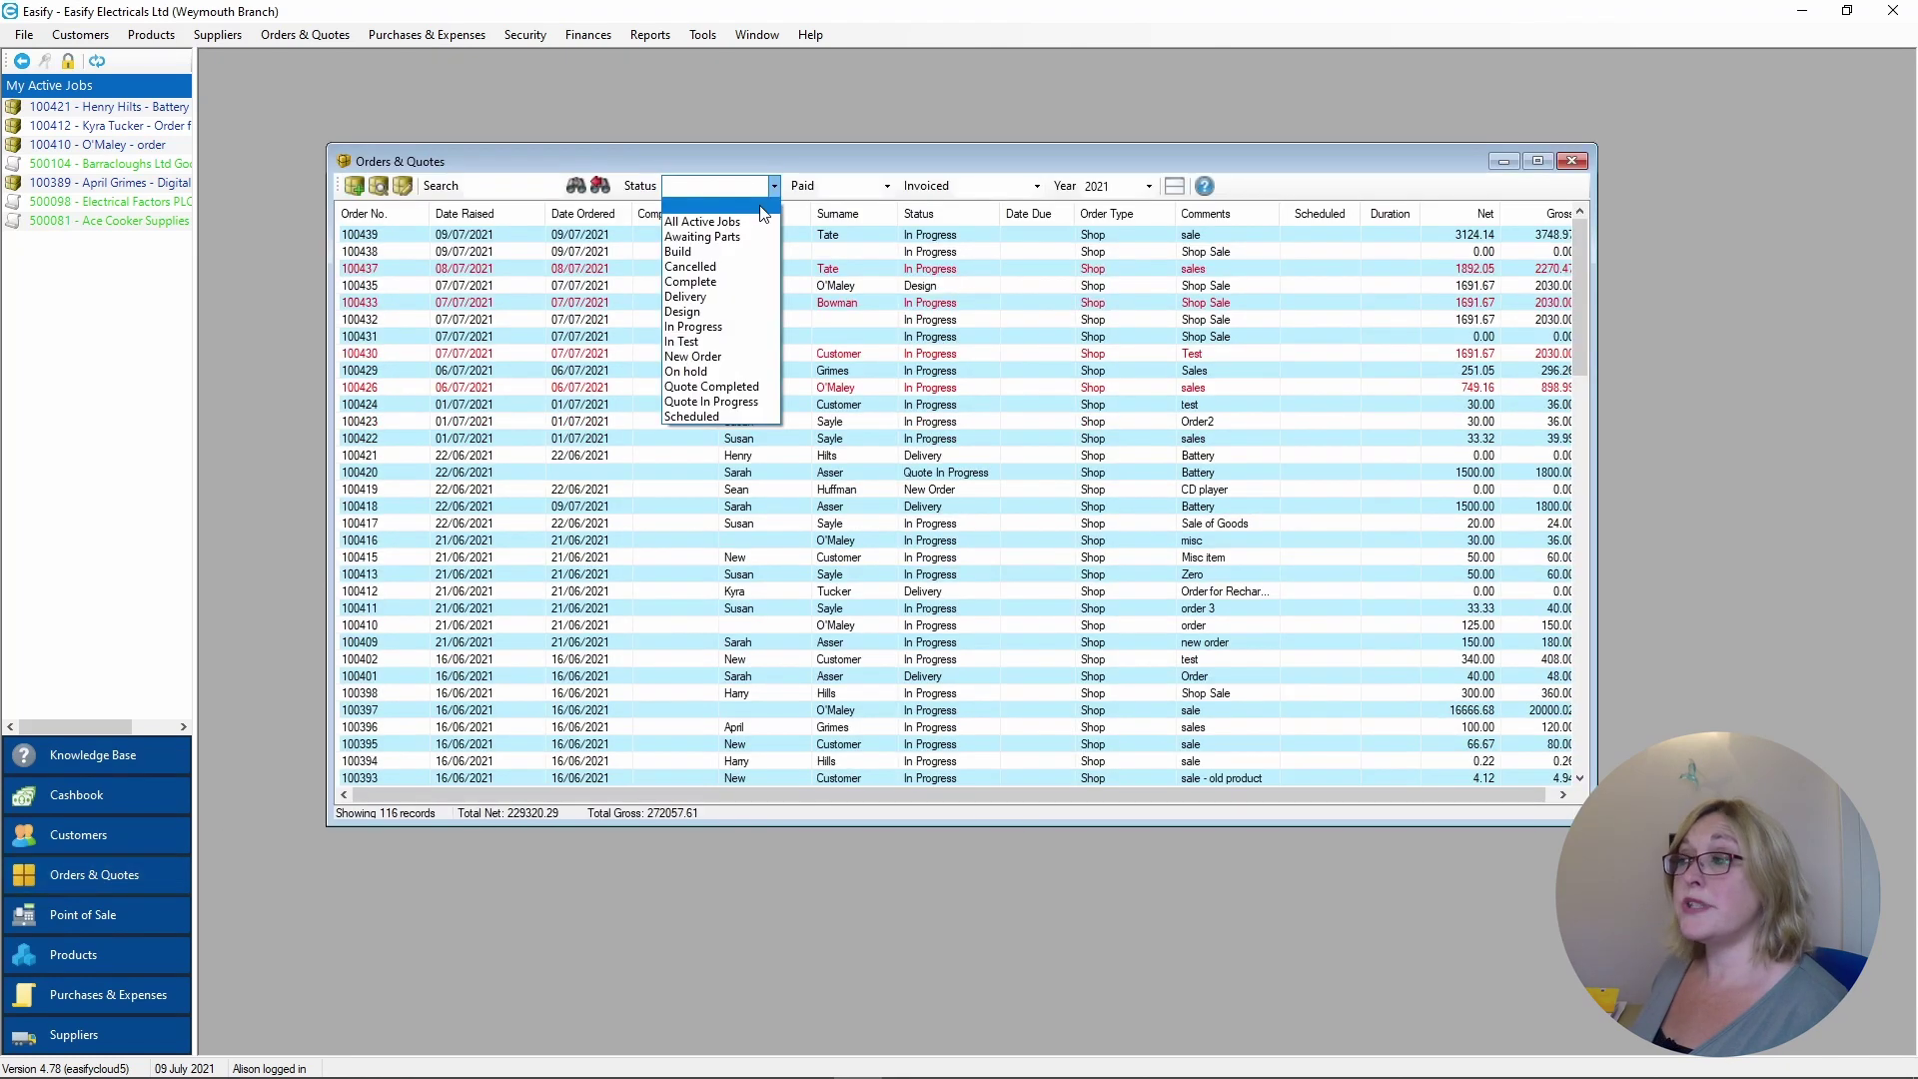
{"action": "left_click", "coordinate": [761, 207]}
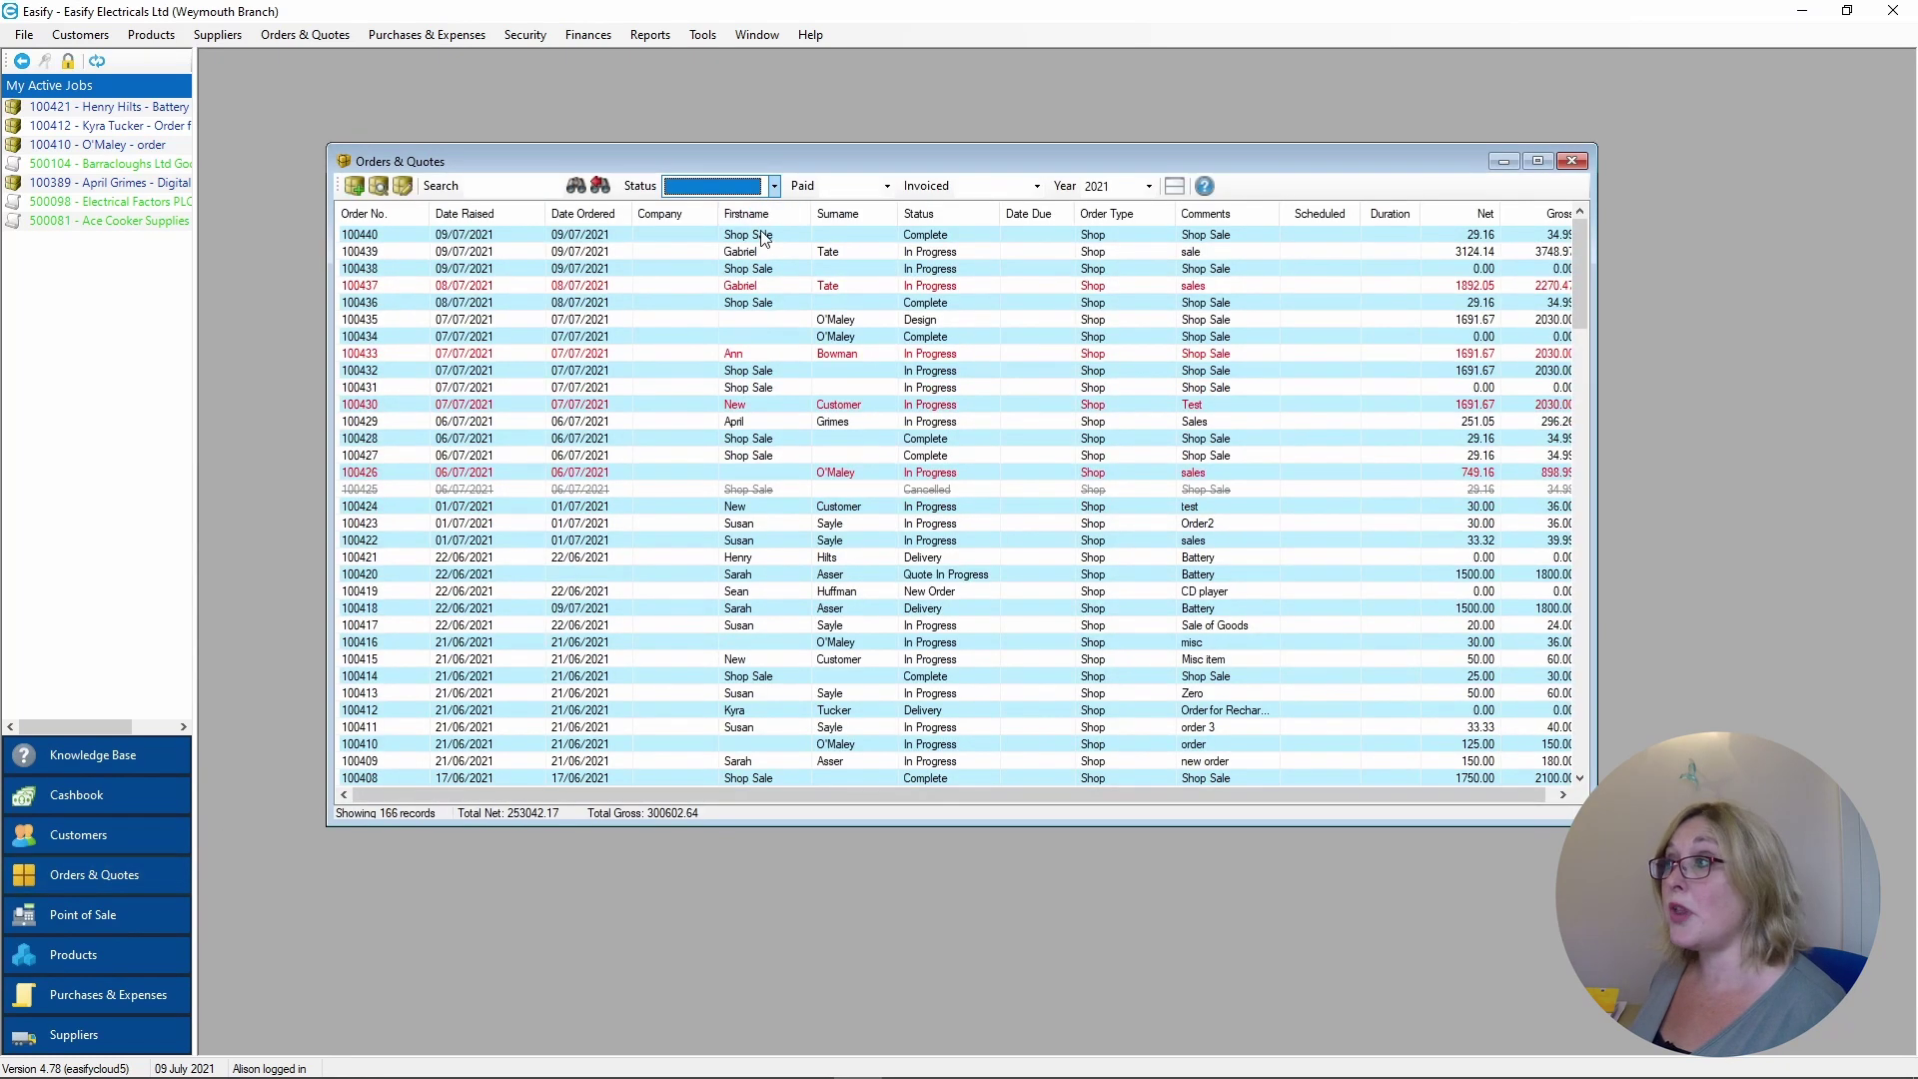
{"action": "double_click", "coordinate": [762, 236]}
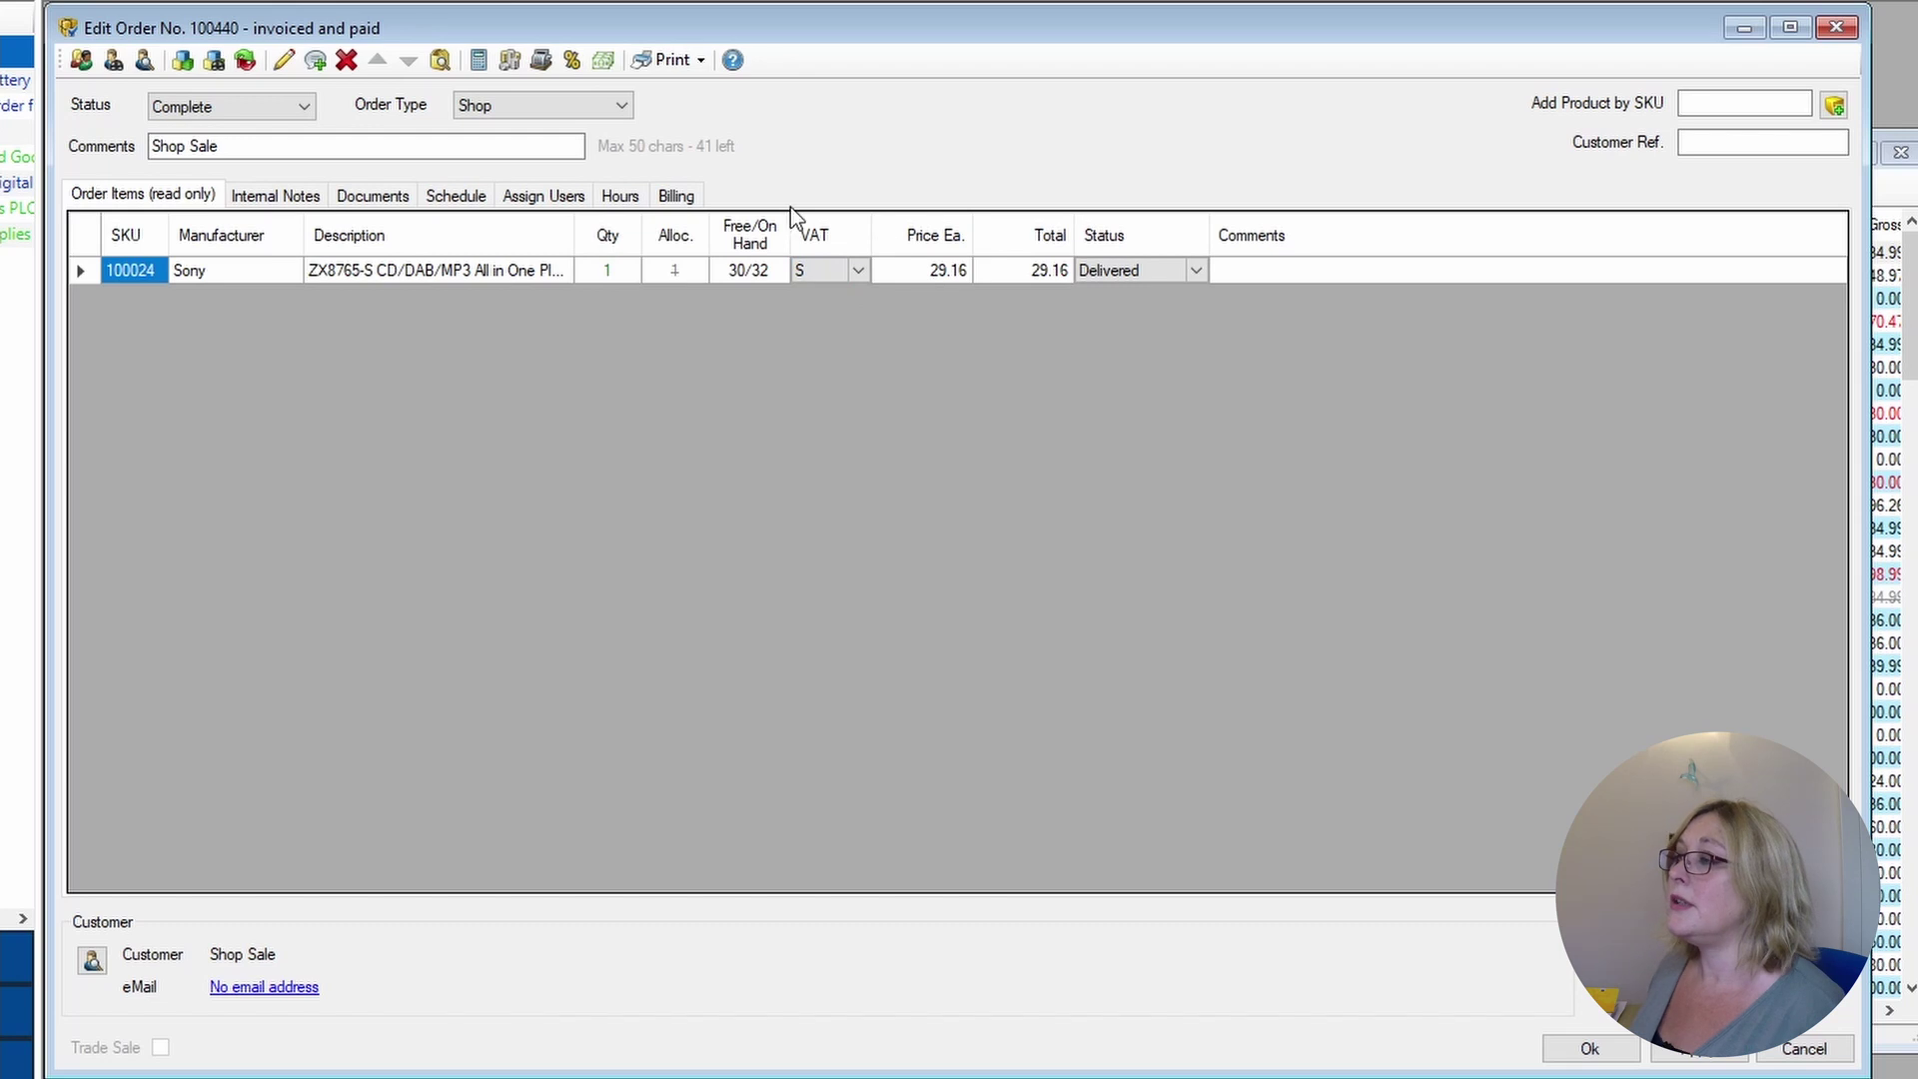
{"action": "left_click", "coordinate": [676, 195]}
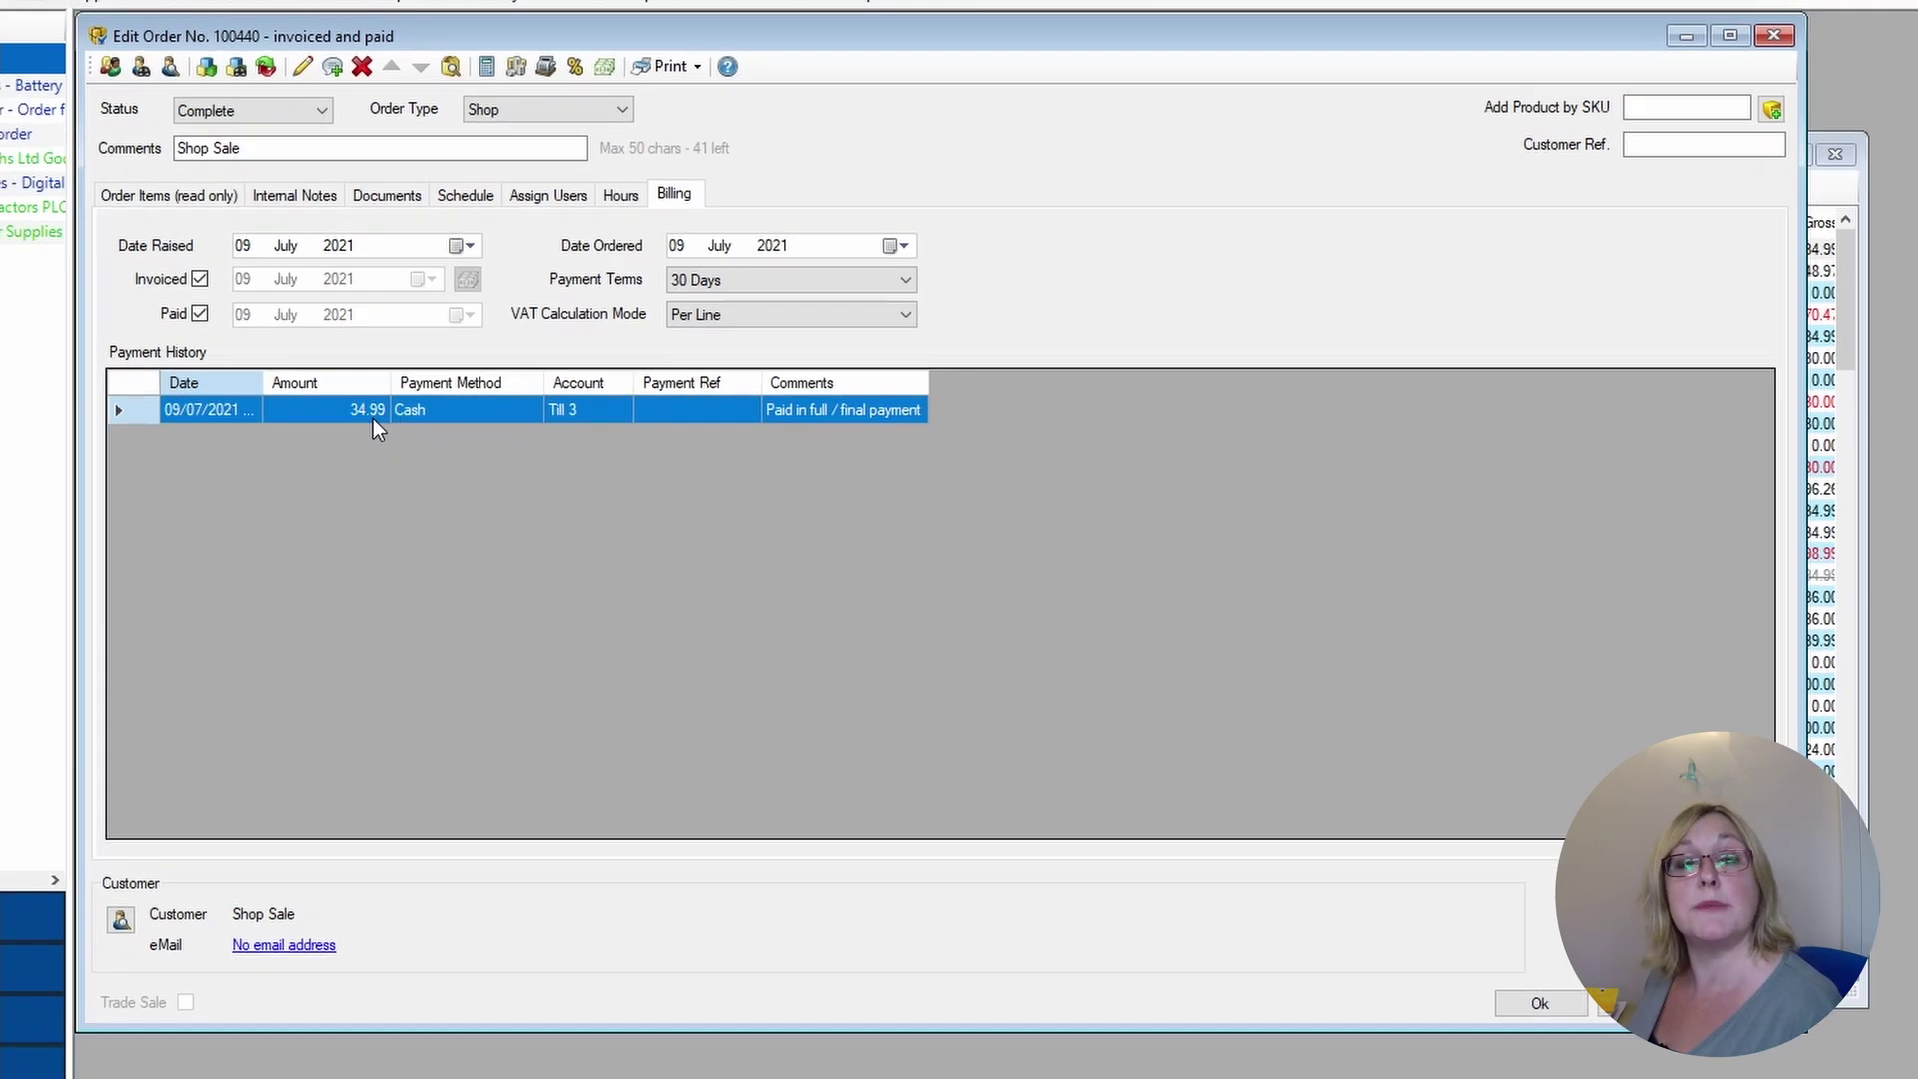
{"action": "left_click", "coordinate": [1390, 869]}
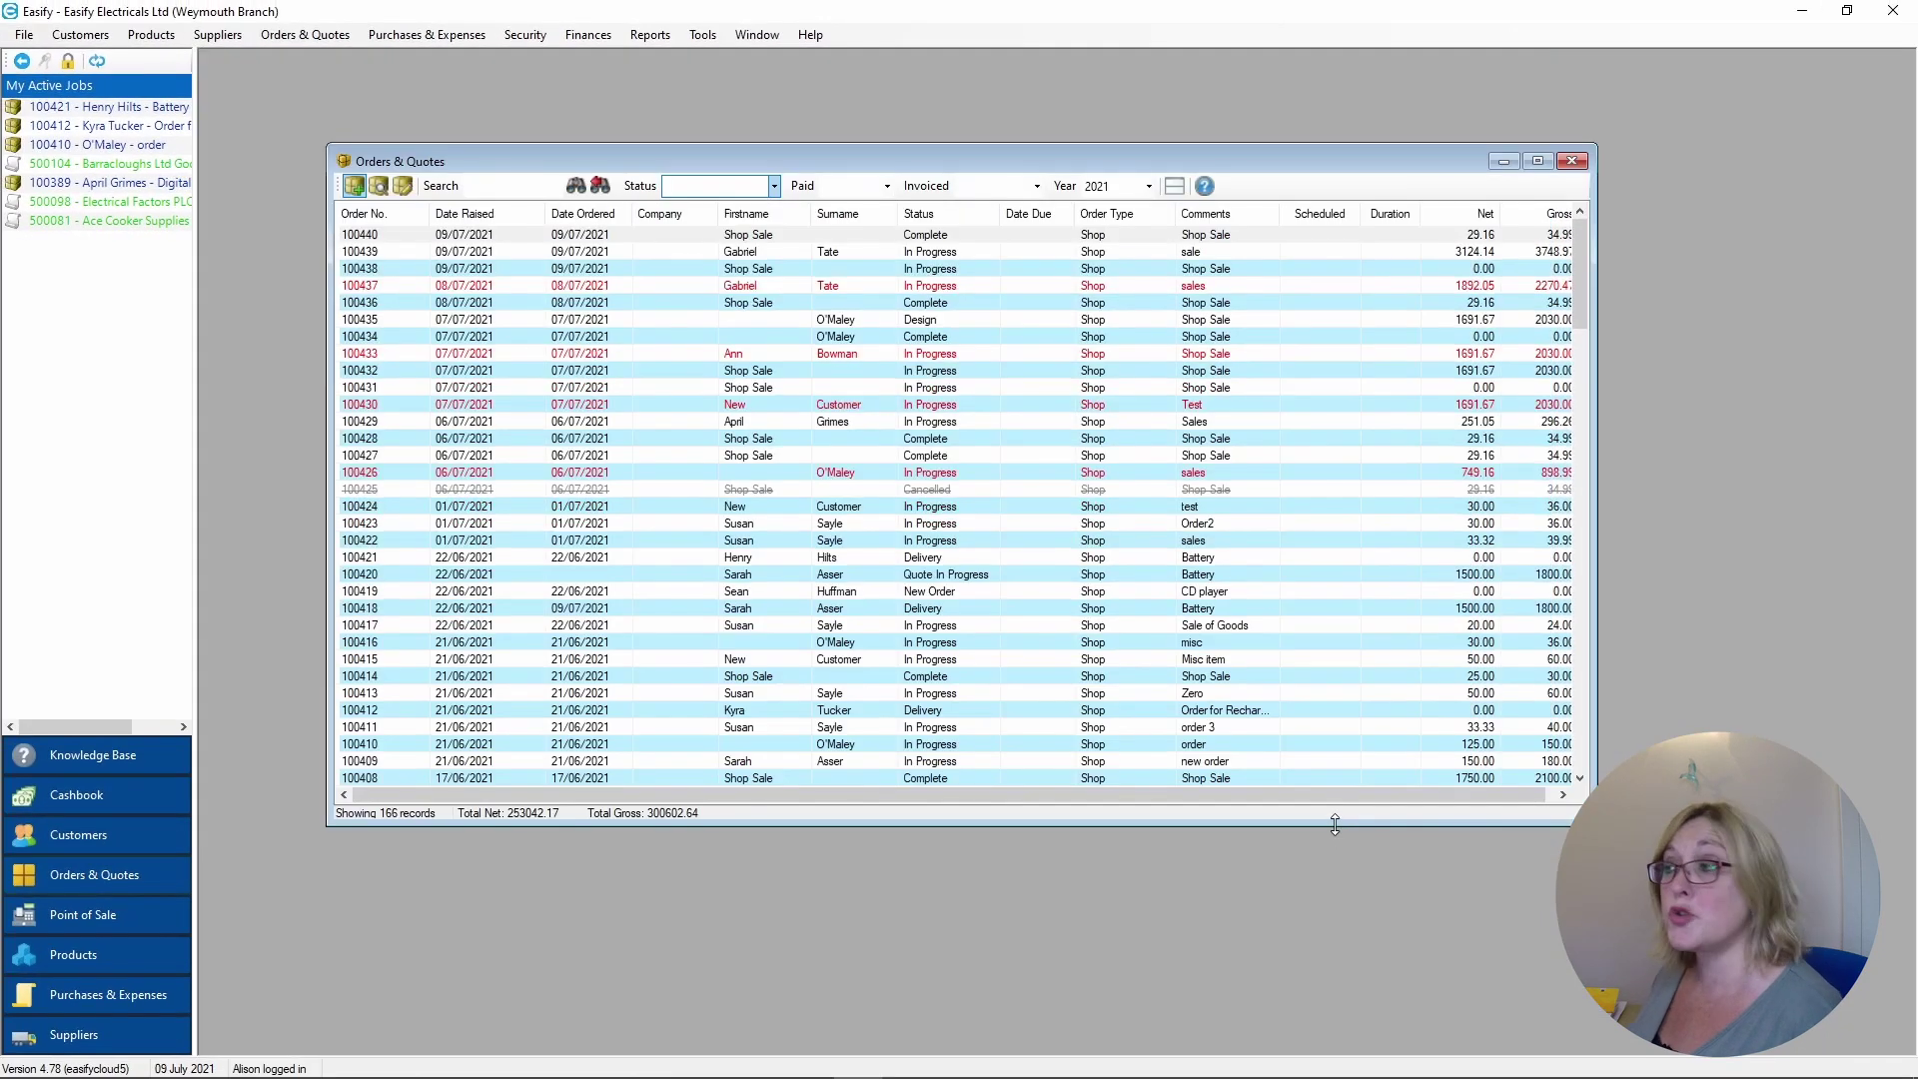
{"action": "left_click", "coordinate": [1573, 162]}
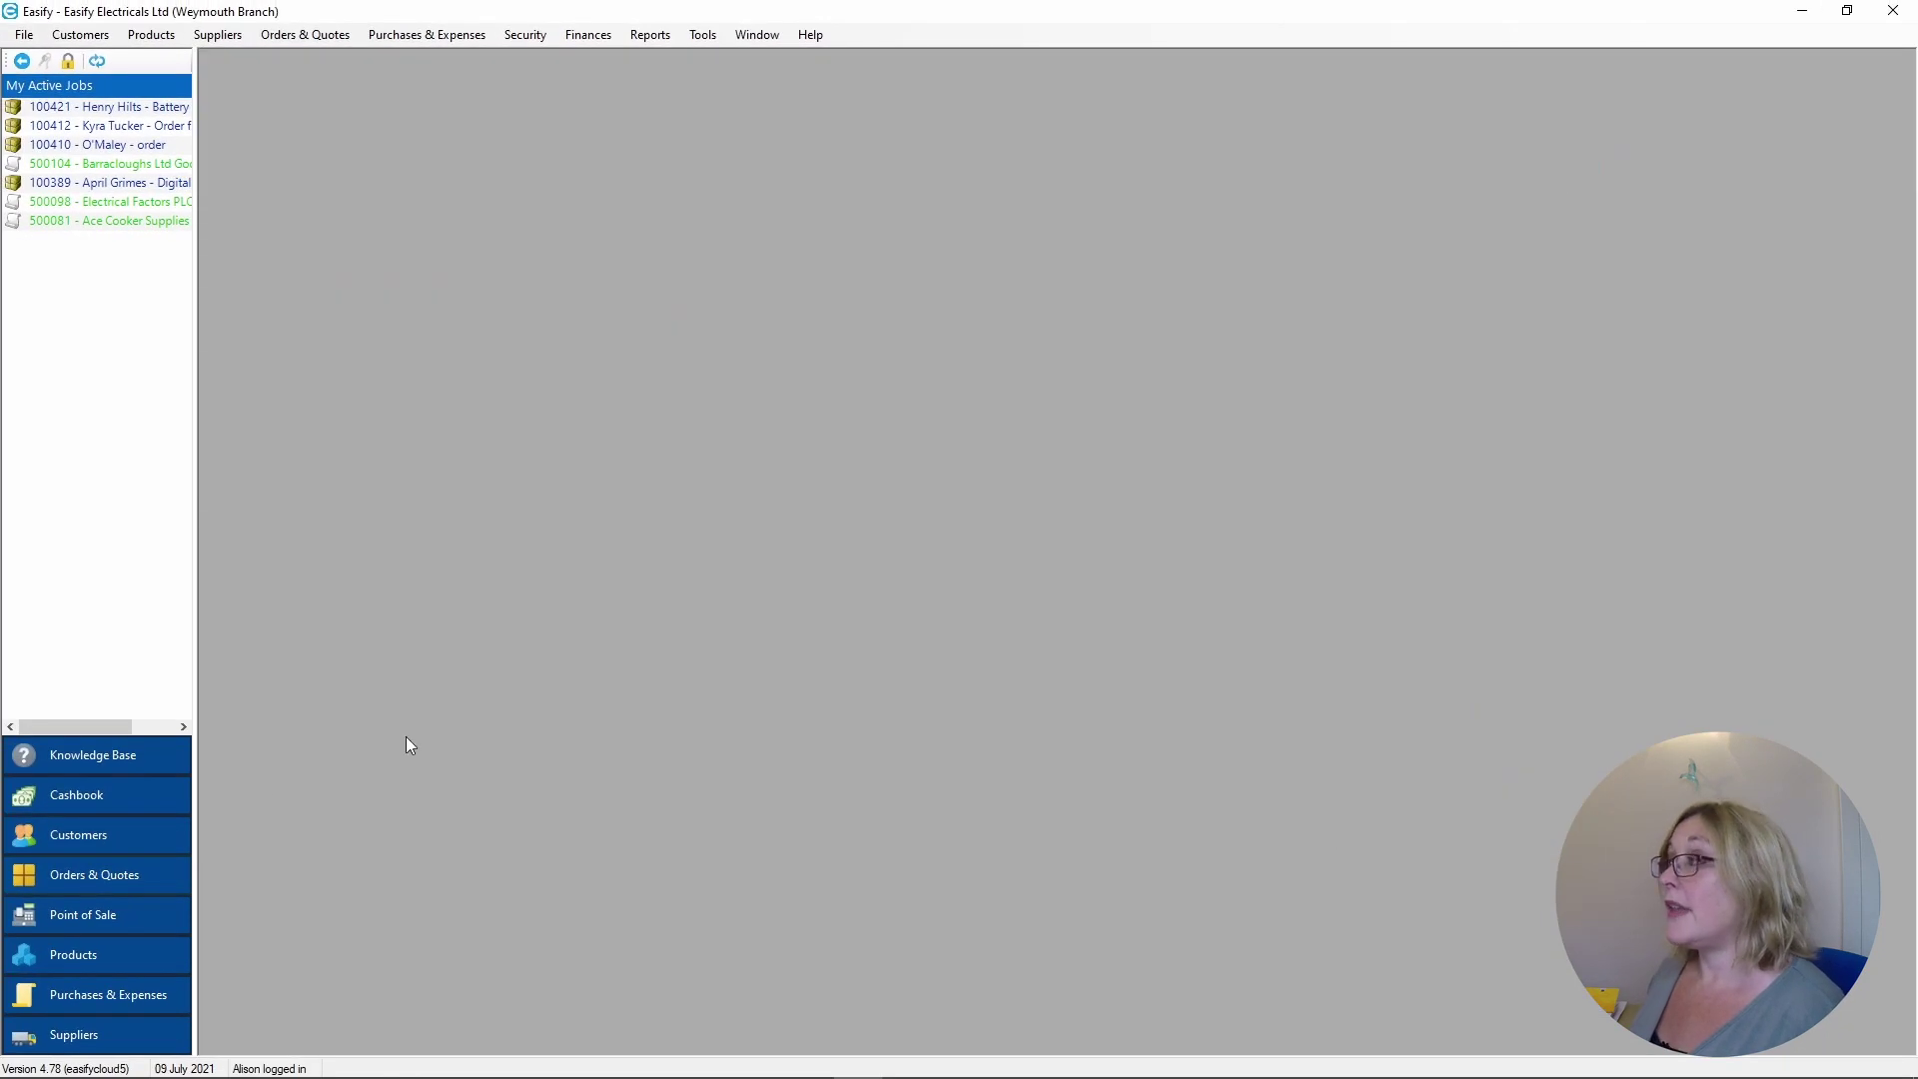
Review the cashbook transactions from 01 July 2021 to 09 July 2021, and close the cashbook
{"action": "left_click", "coordinate": [134, 800]}
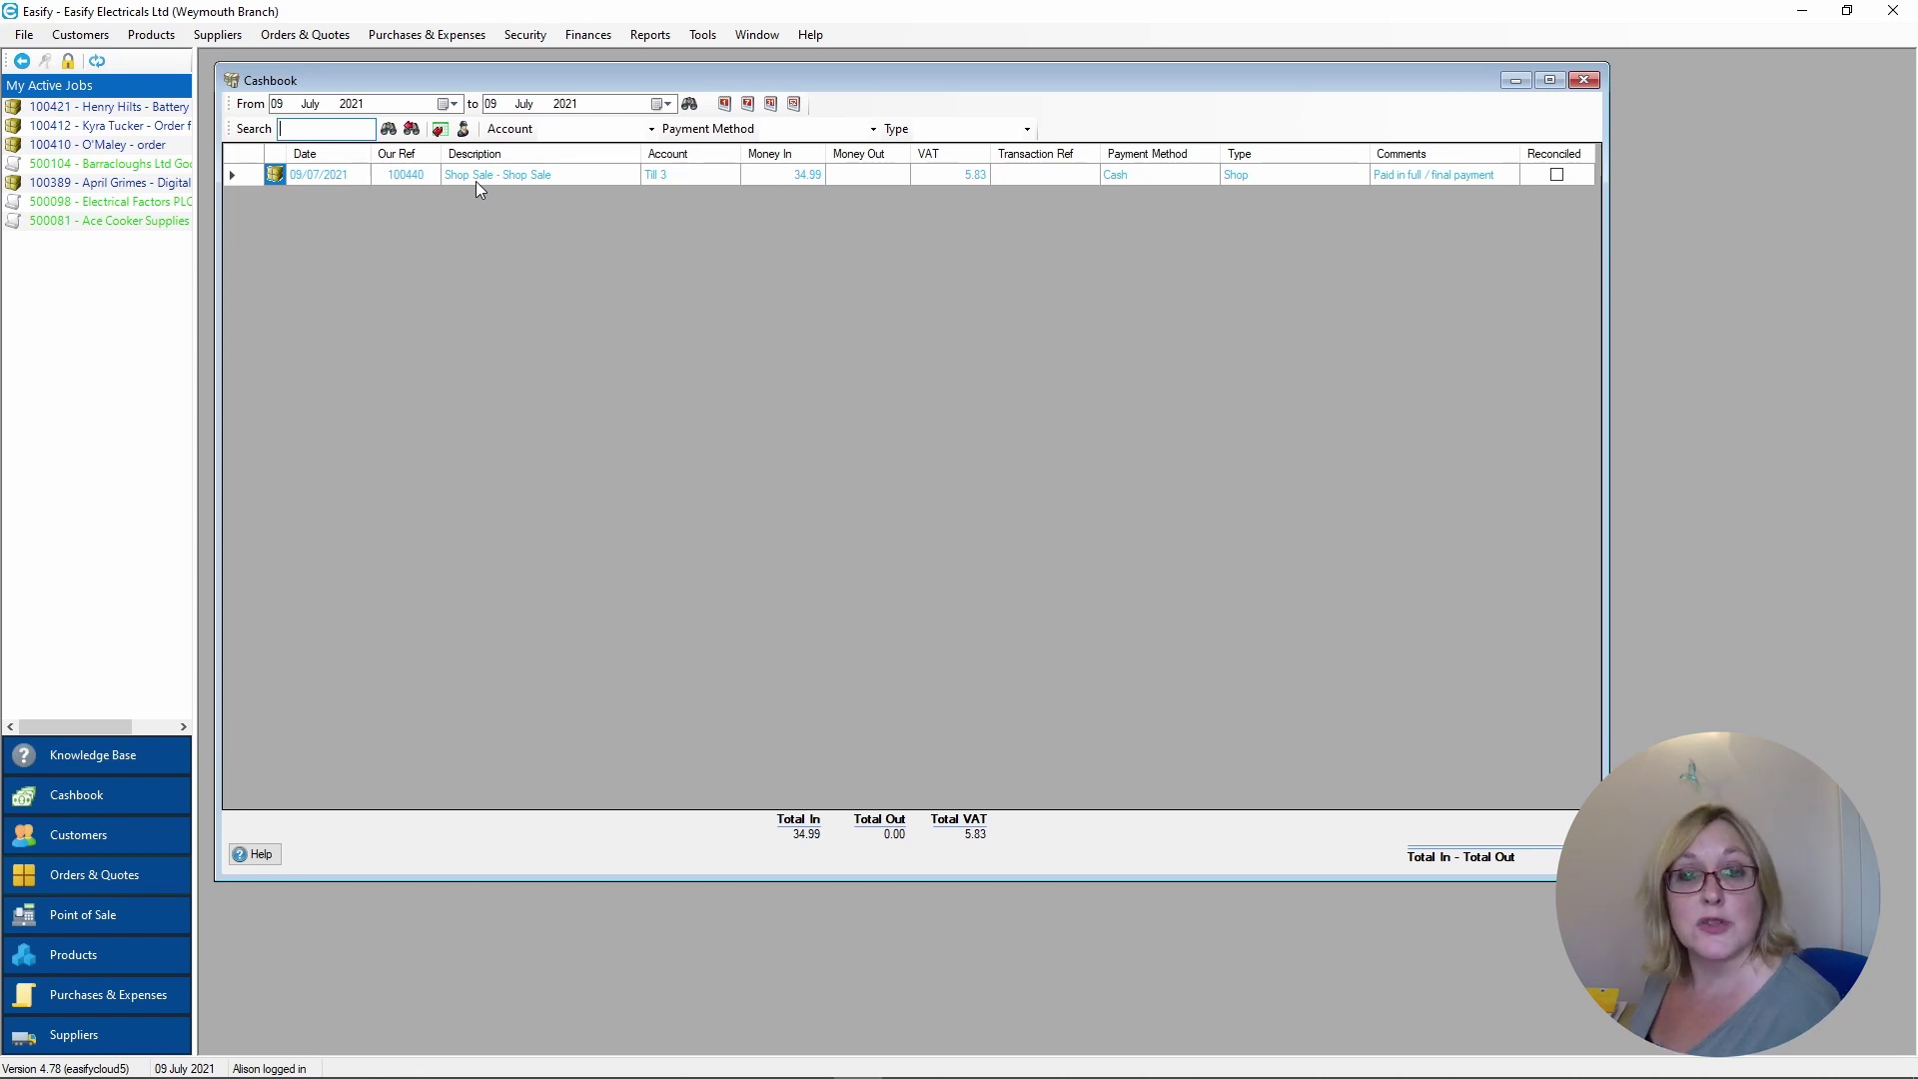
{"action": "left_click", "coordinate": [278, 105]}
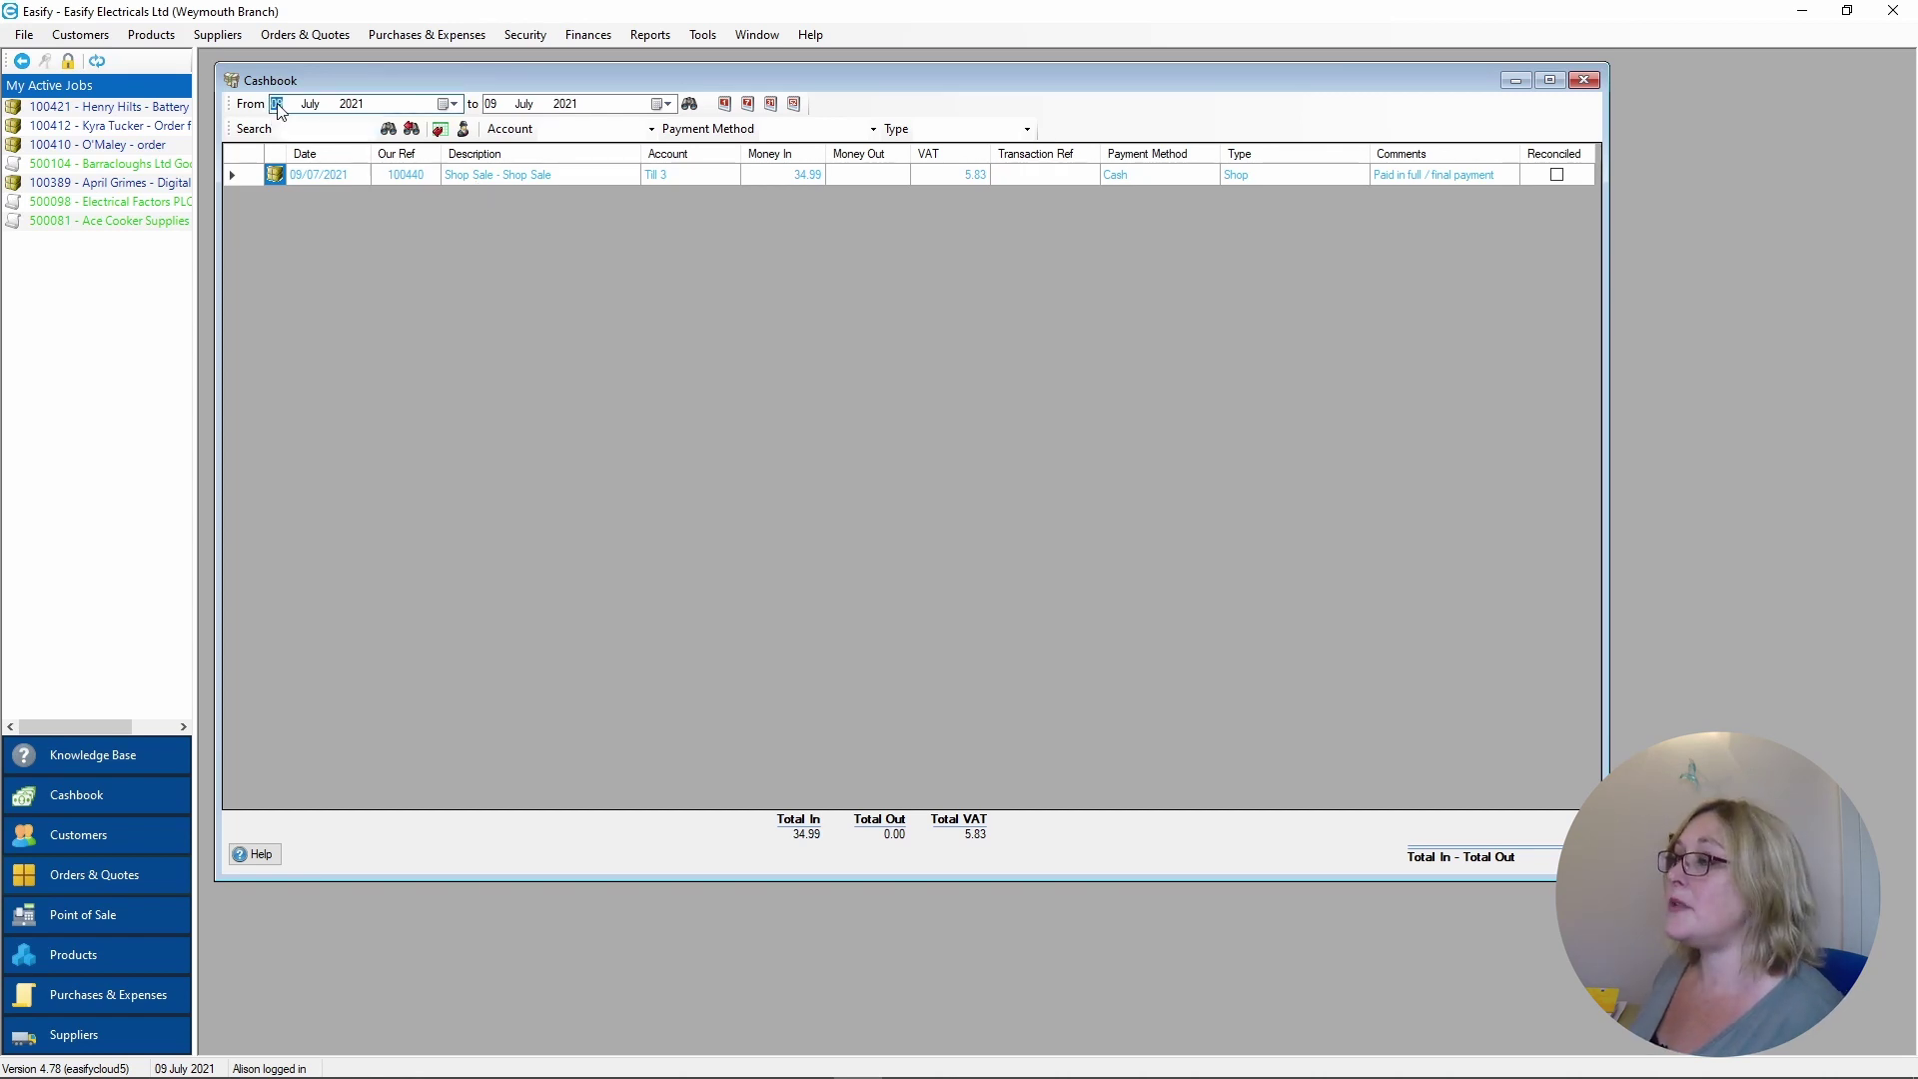
{"action": "type", "text": "01"}
{"action": "left_click", "coordinate": [690, 104]}
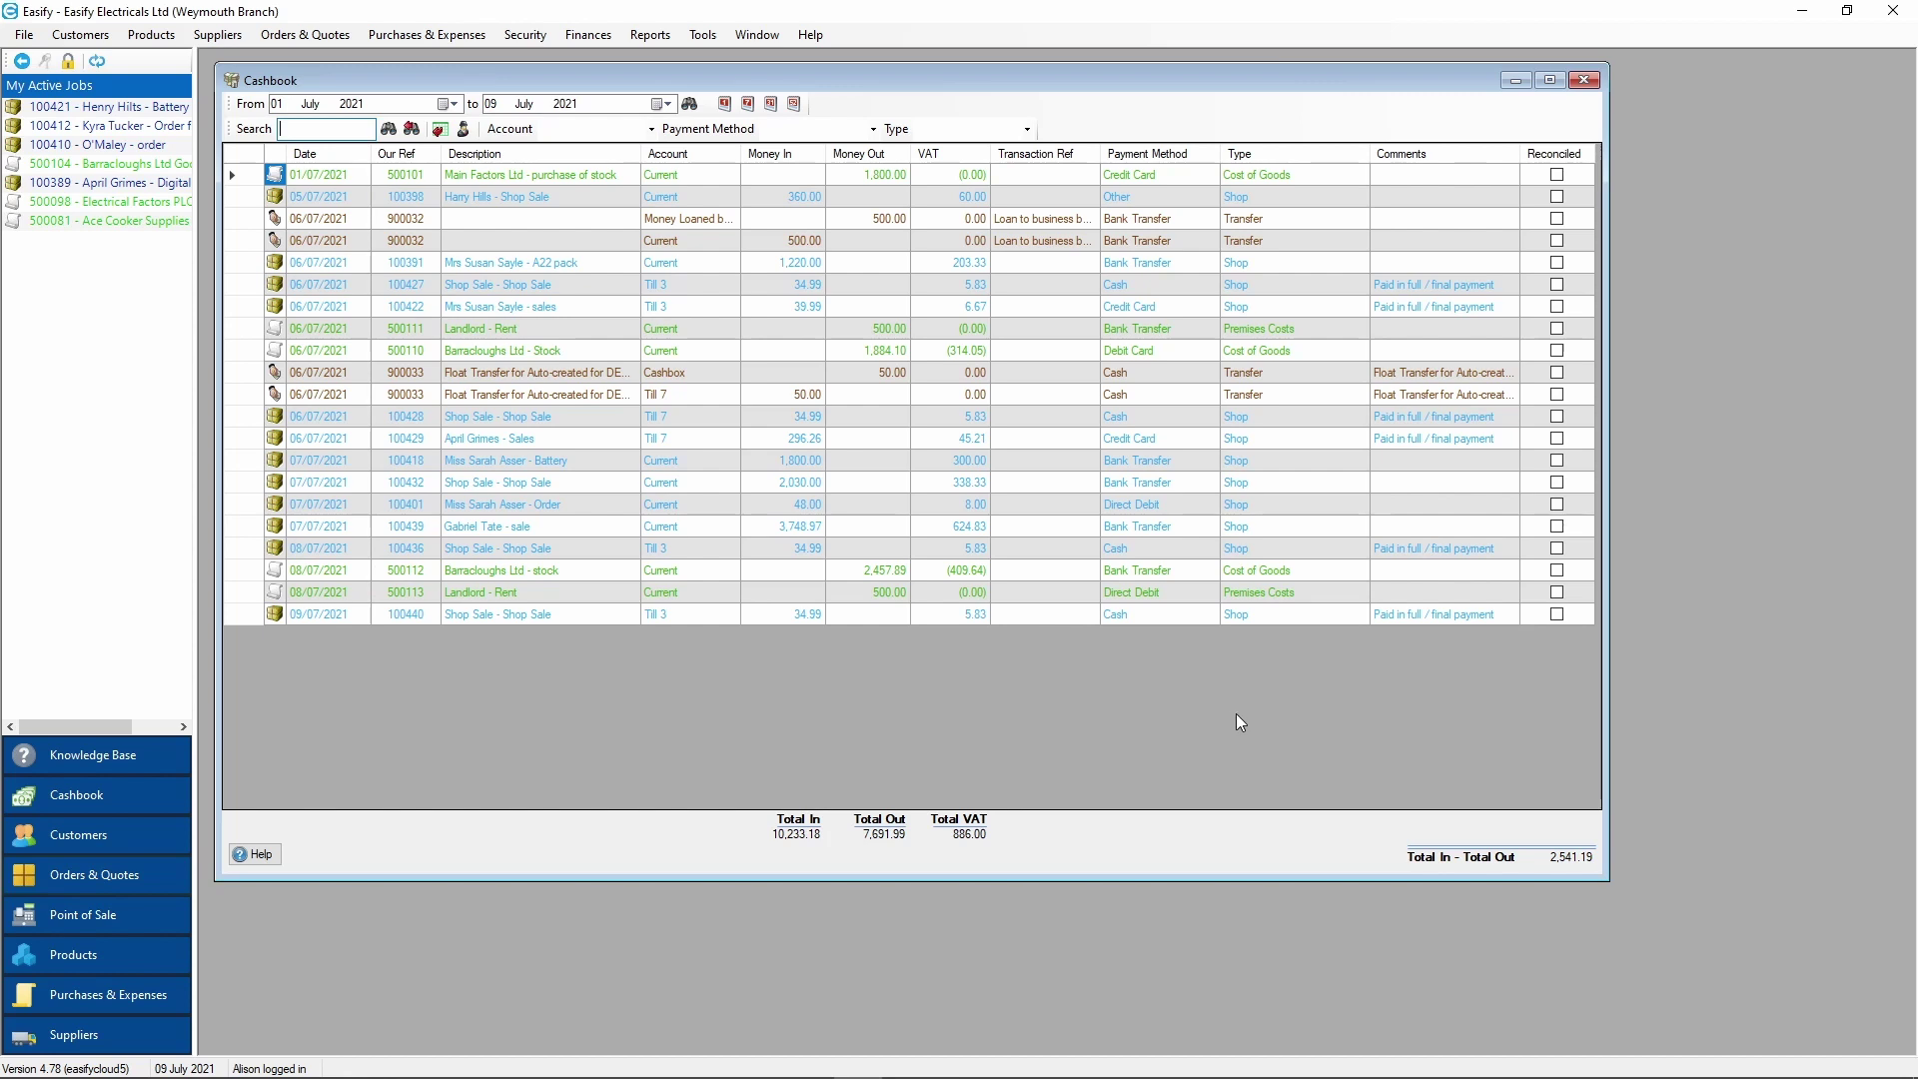
{"action": "left_click", "coordinate": [1584, 80]}
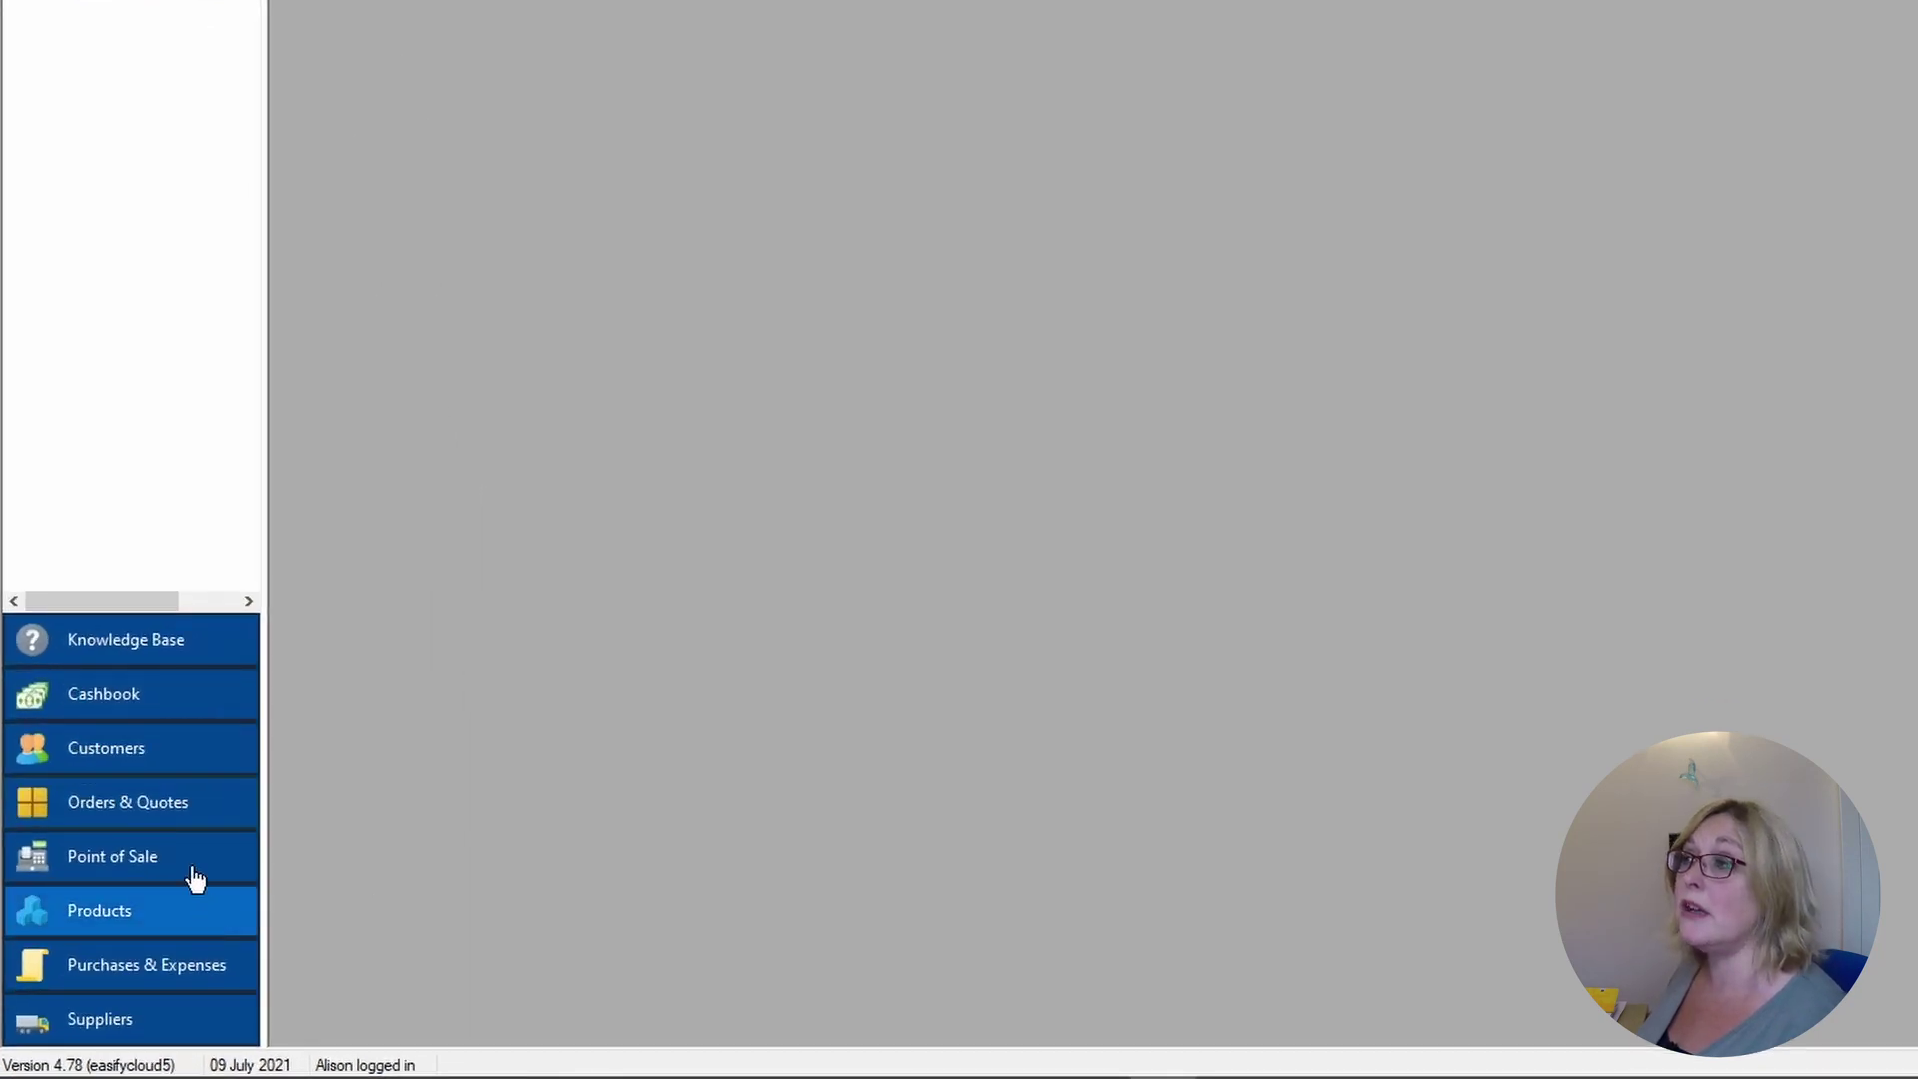
Reopen the orders list with a blank status filter, view the completed Shop Sale order's items, and close that order
{"action": "left_click", "coordinate": [140, 804]}
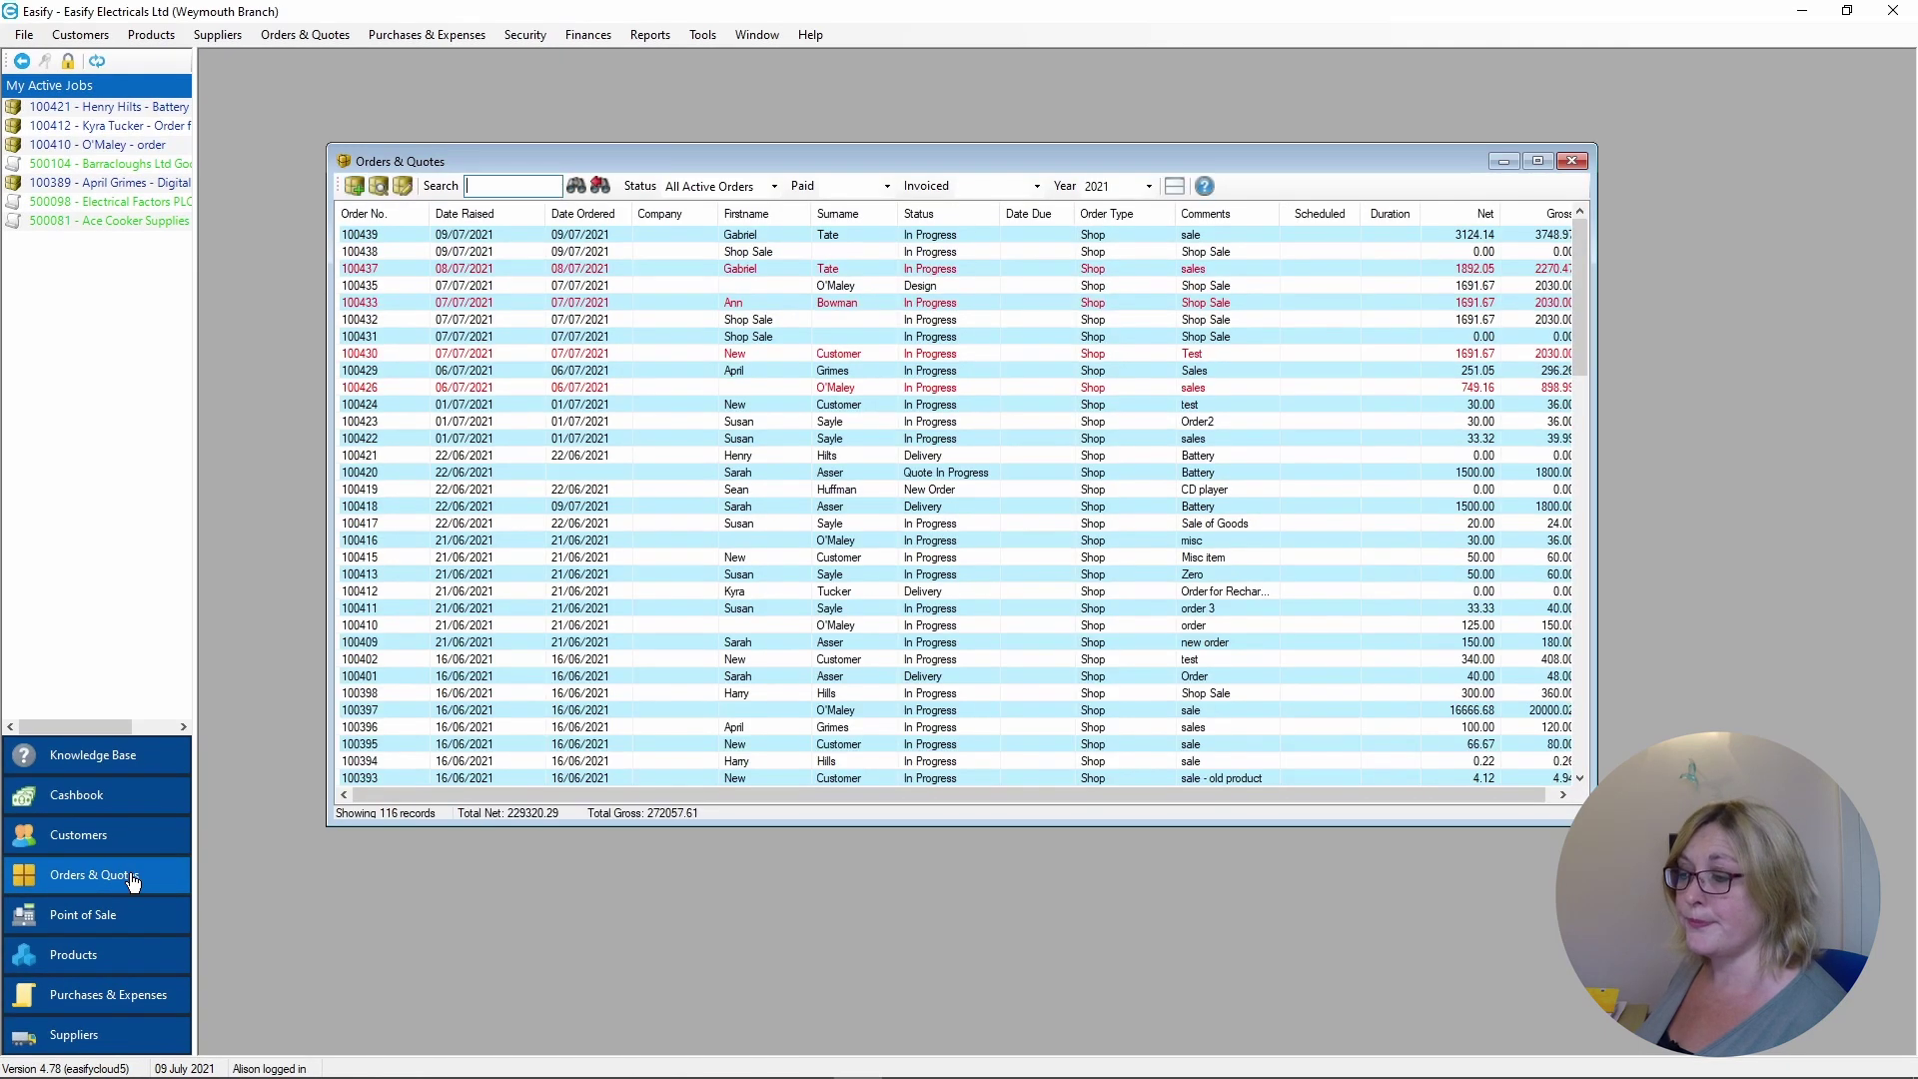
{"action": "left_click", "coordinate": [775, 189]}
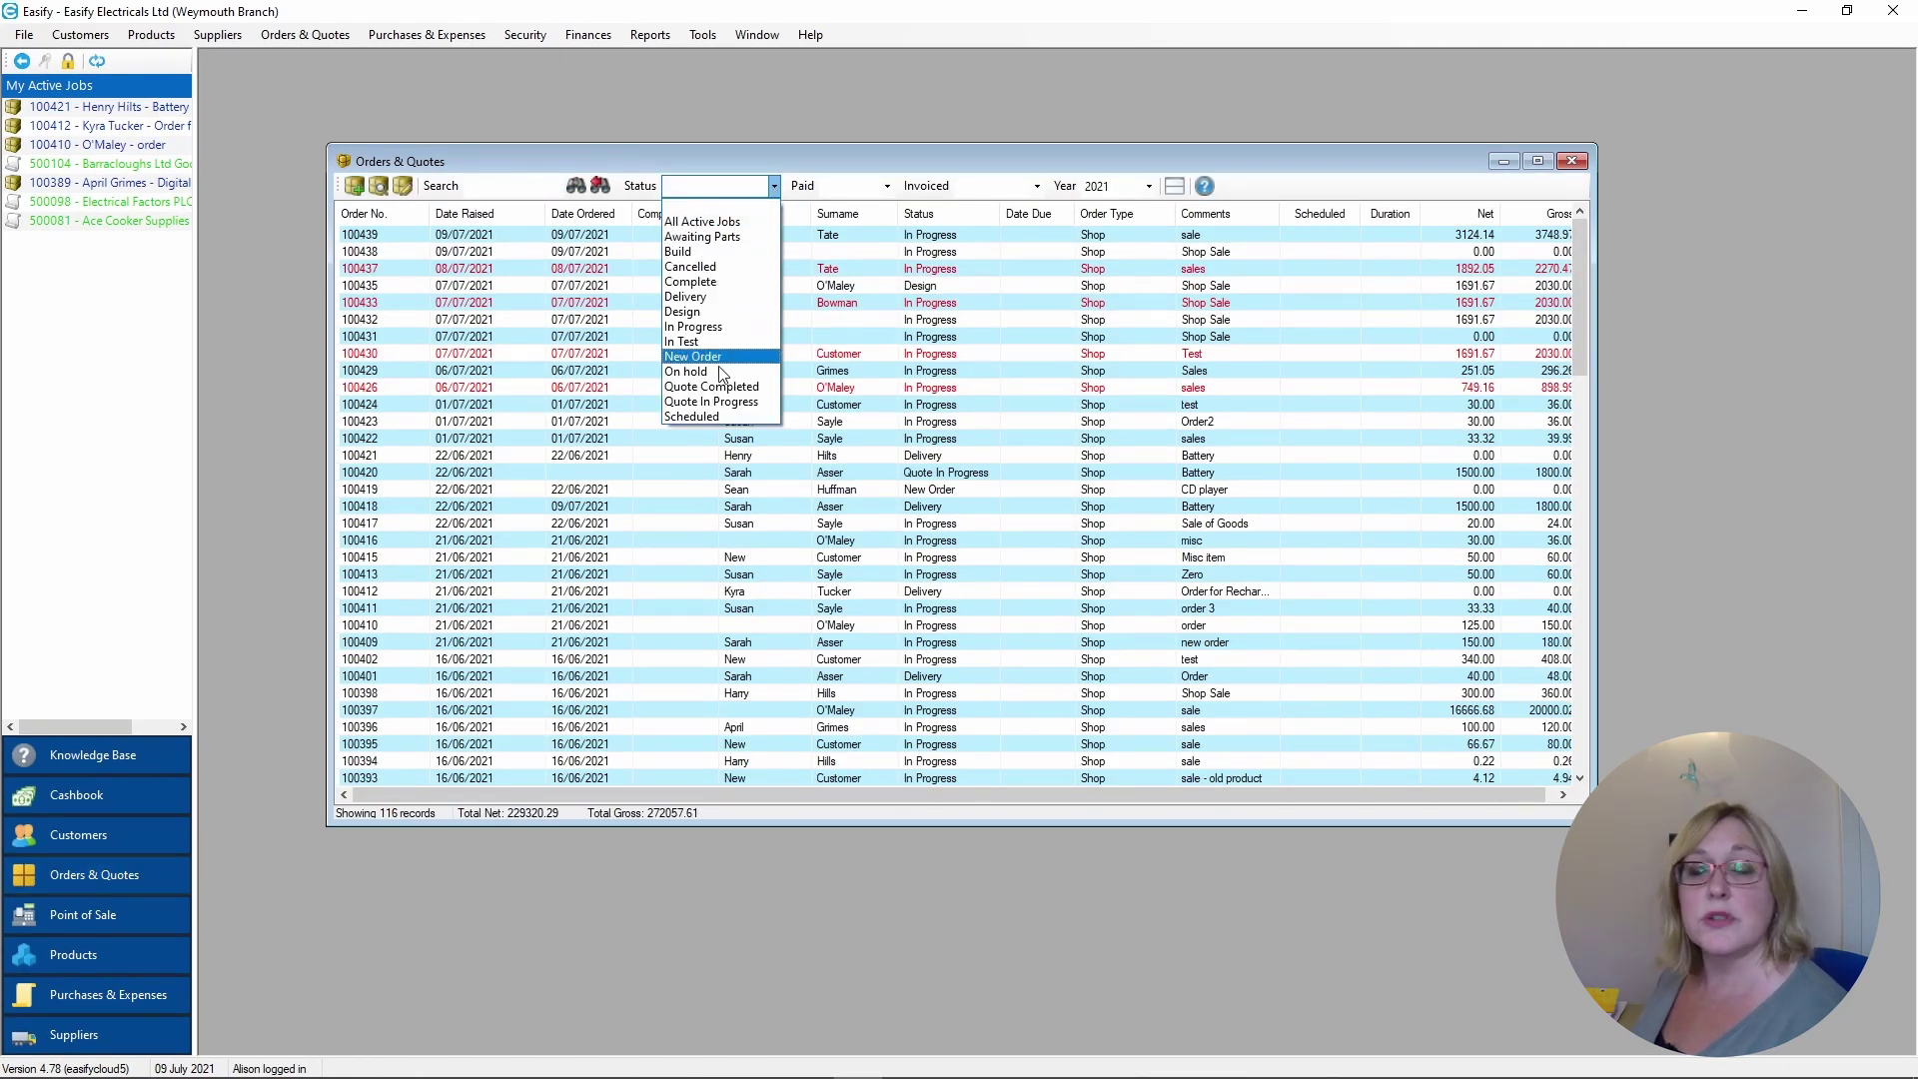
{"action": "left_click", "coordinate": [717, 205]}
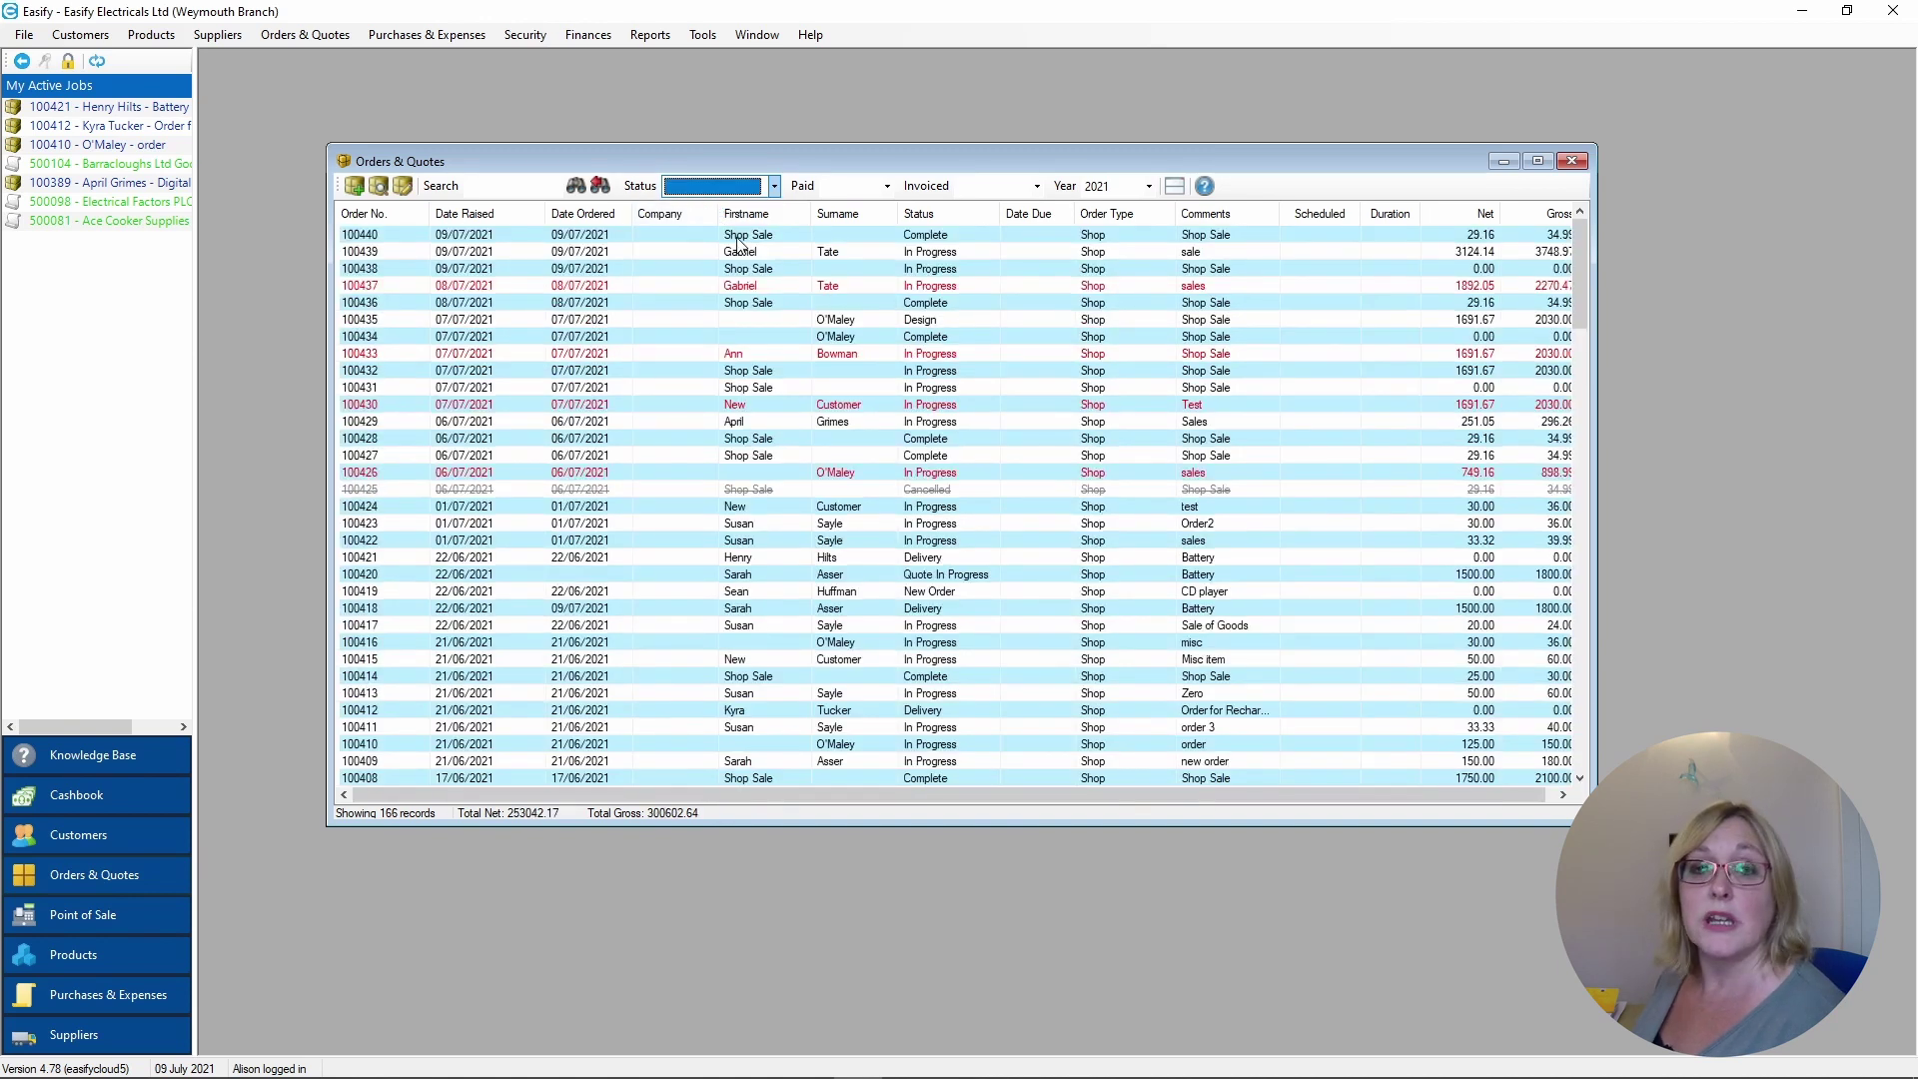
{"action": "double_click", "coordinate": [737, 238]}
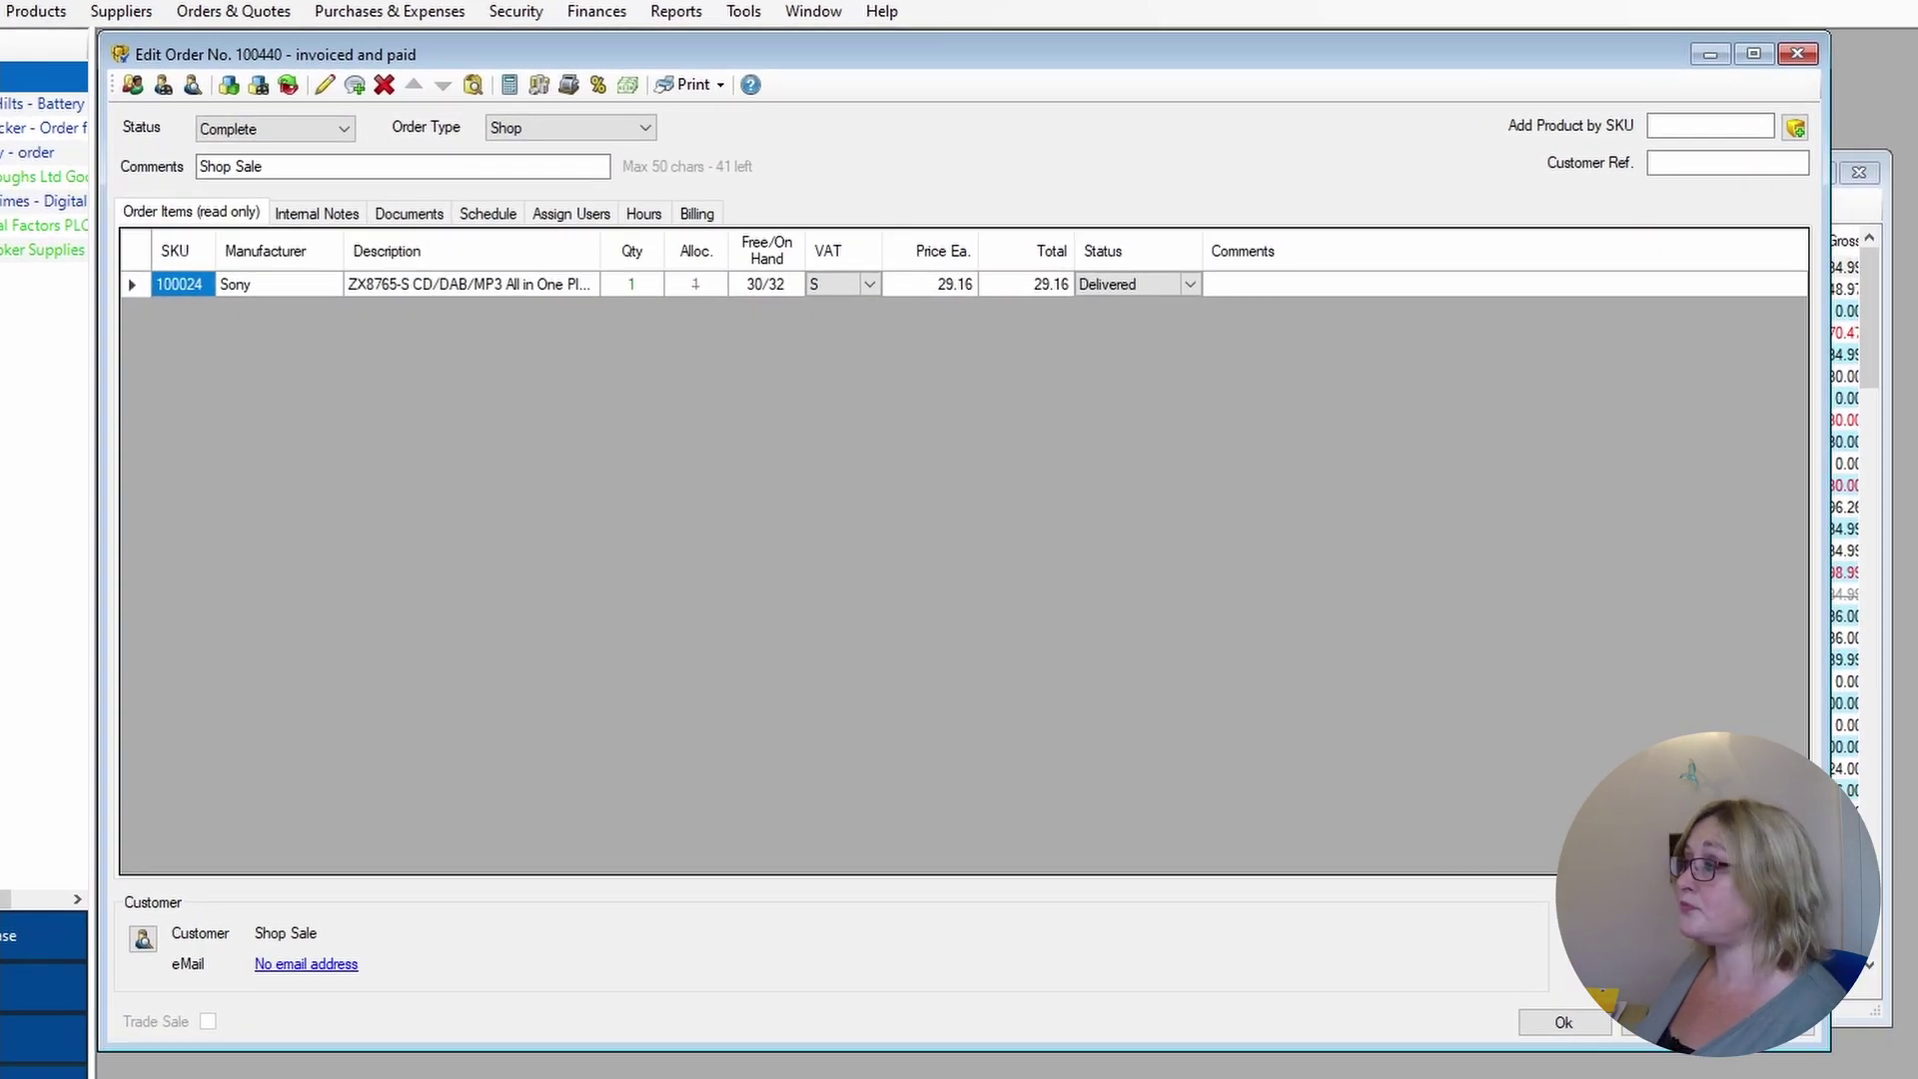
{"action": "left_click", "coordinate": [1668, 1022]}
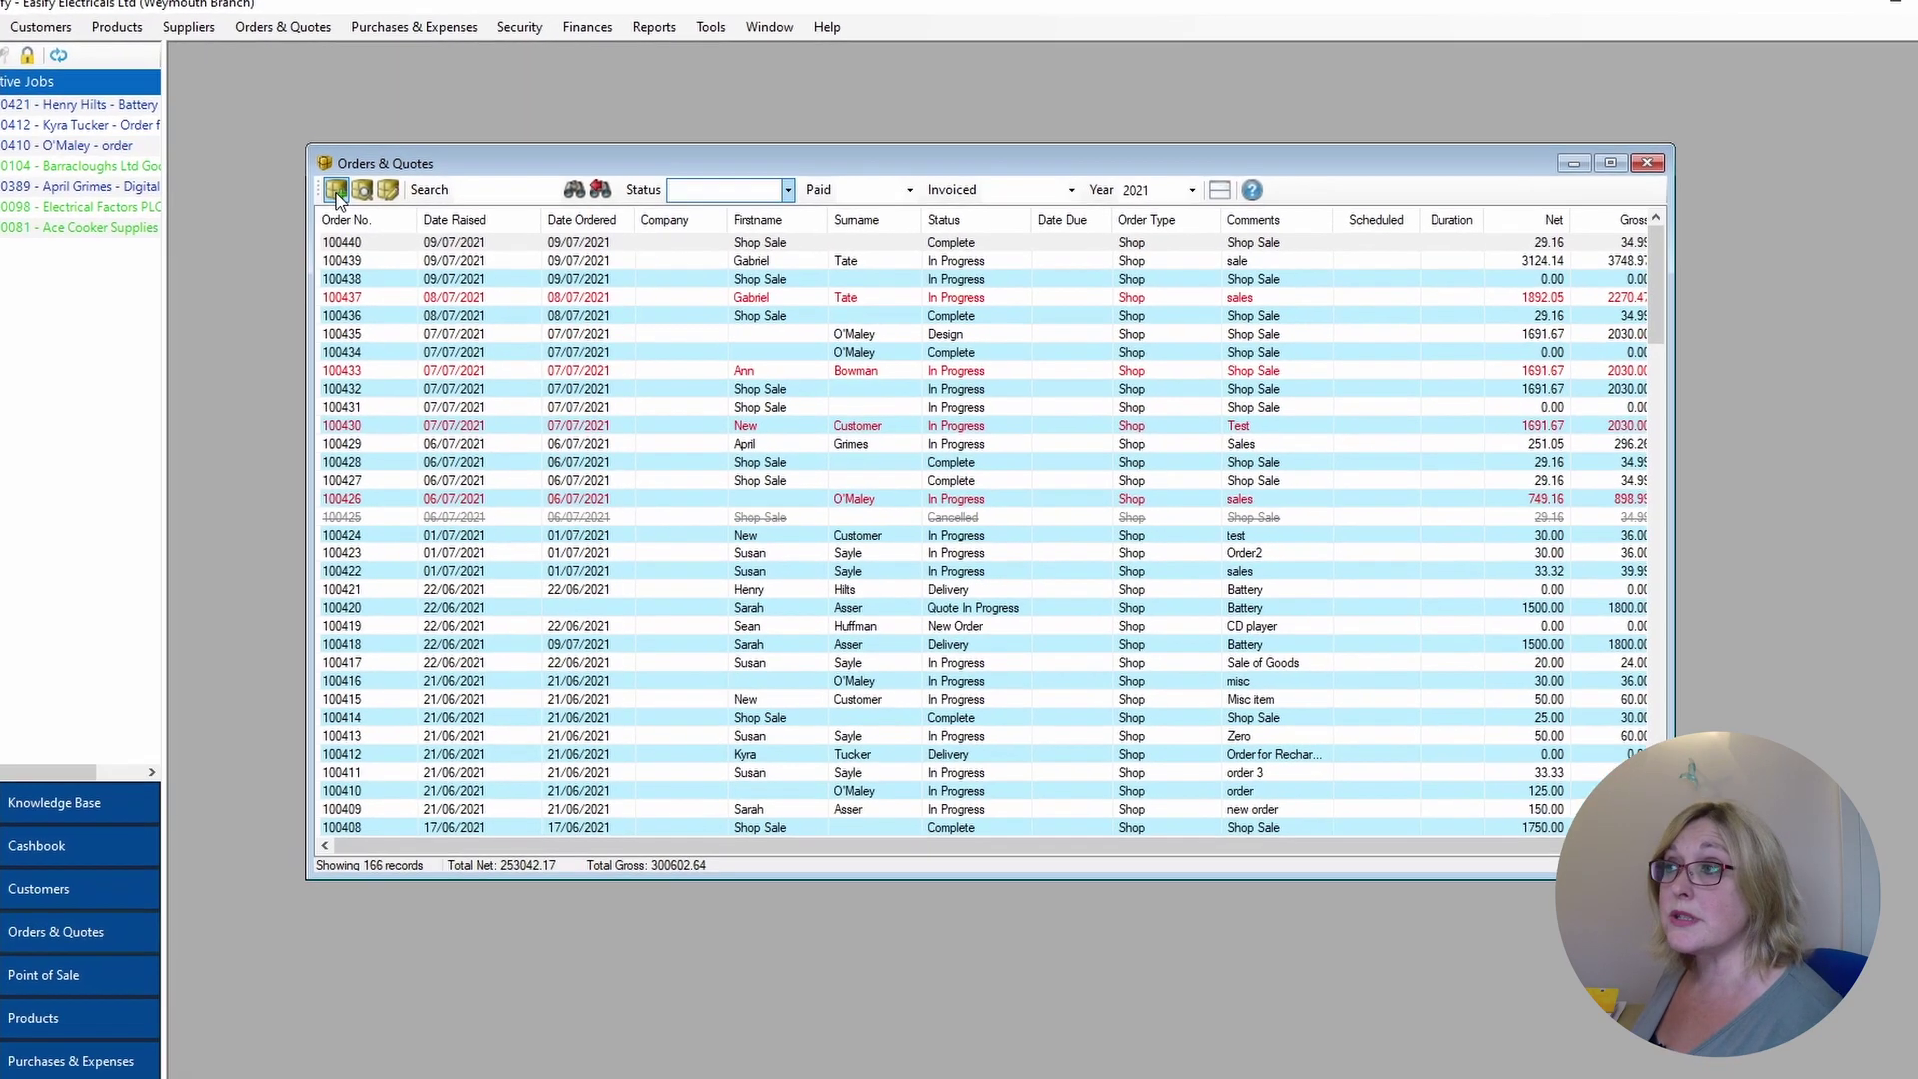
Create a new order with the comment "sale"
{"action": "left_click", "coordinate": [355, 186]}
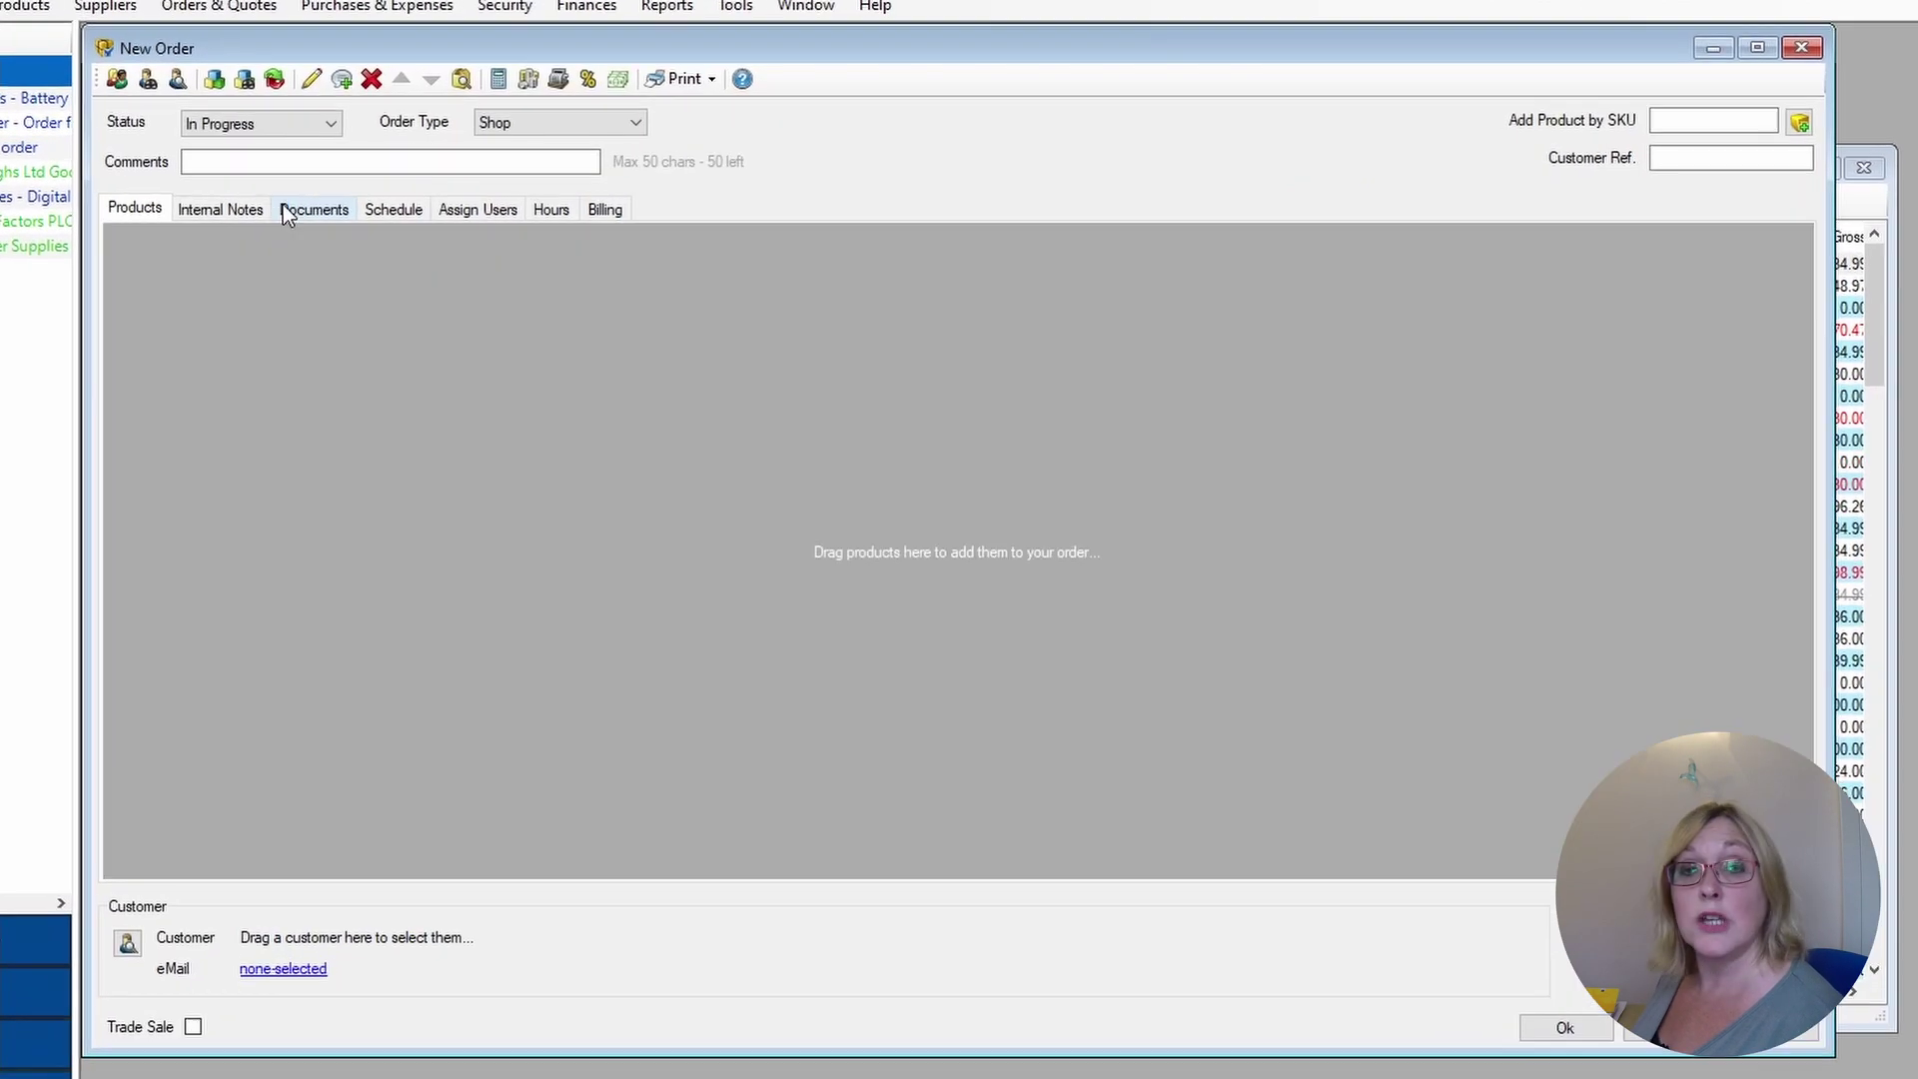
{"action": "left_click", "coordinate": [254, 158]}
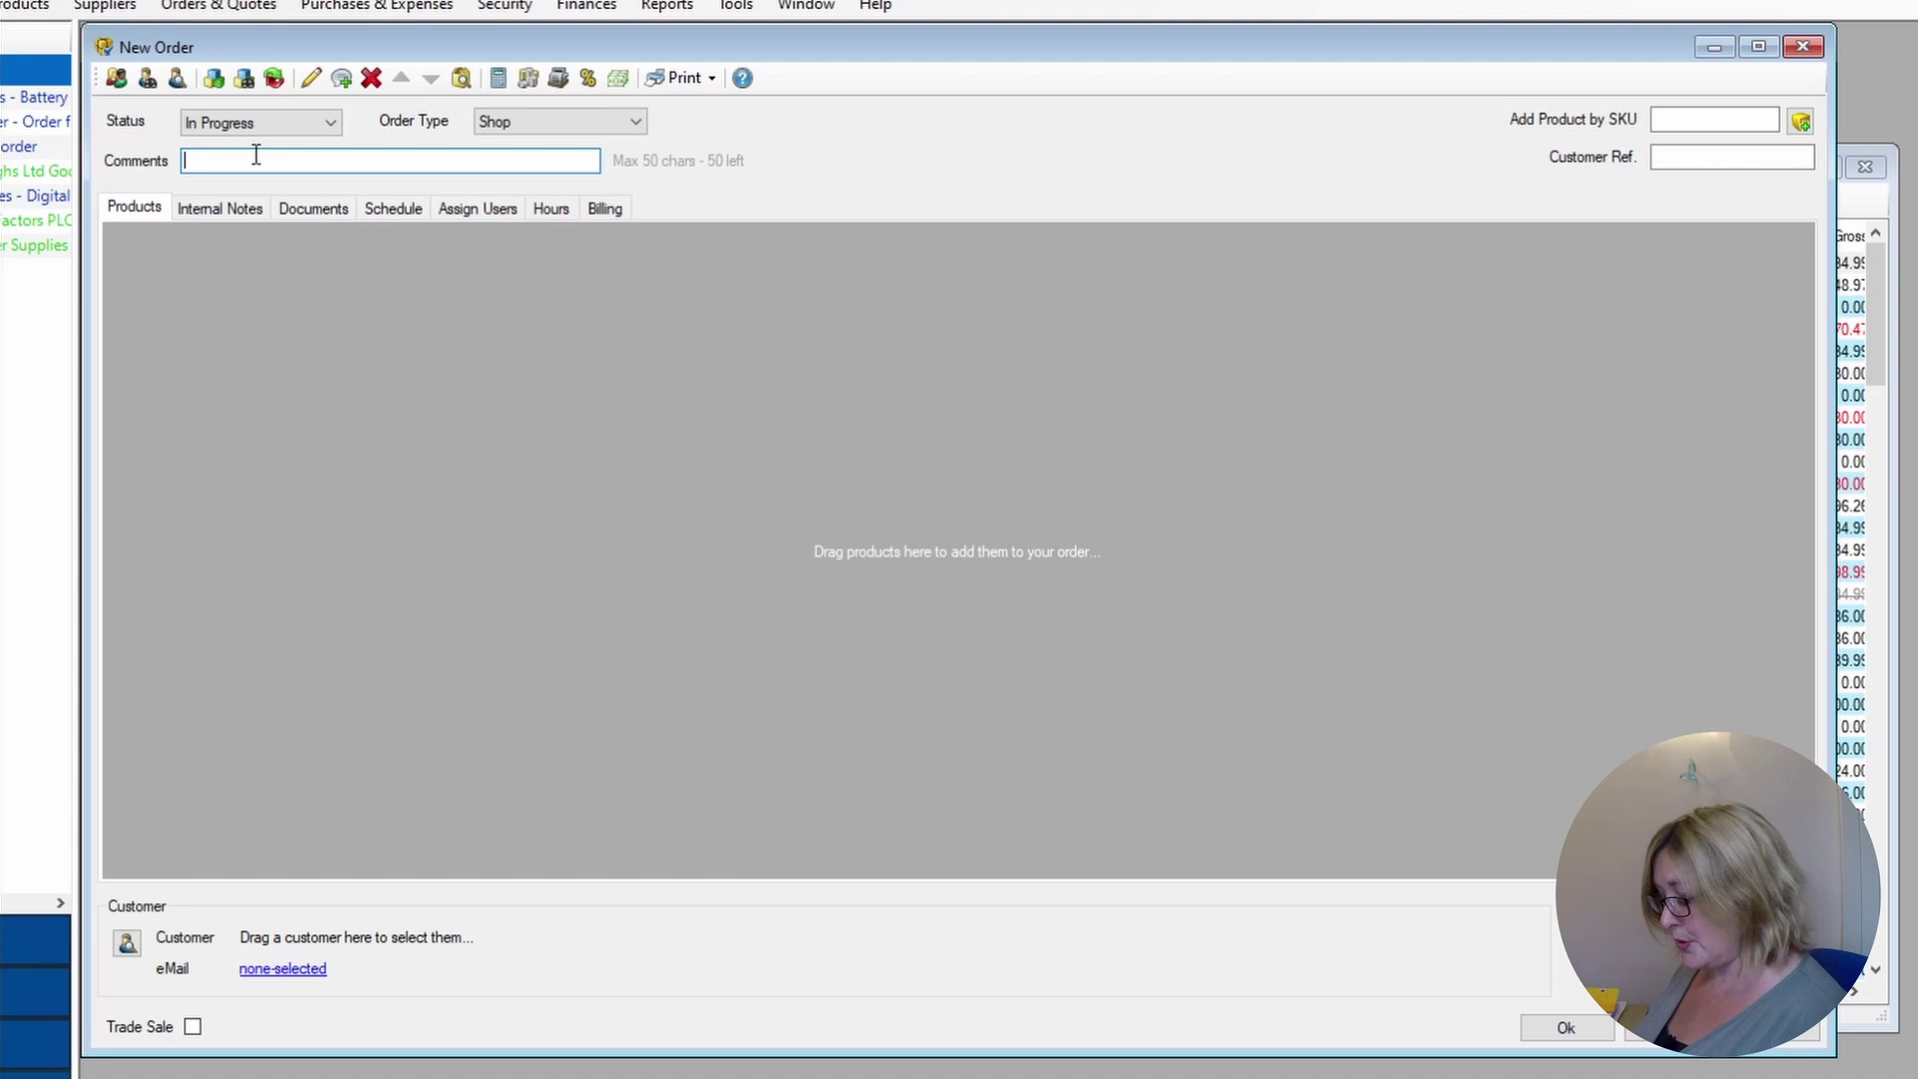
{"action": "type", "text": "sale"}
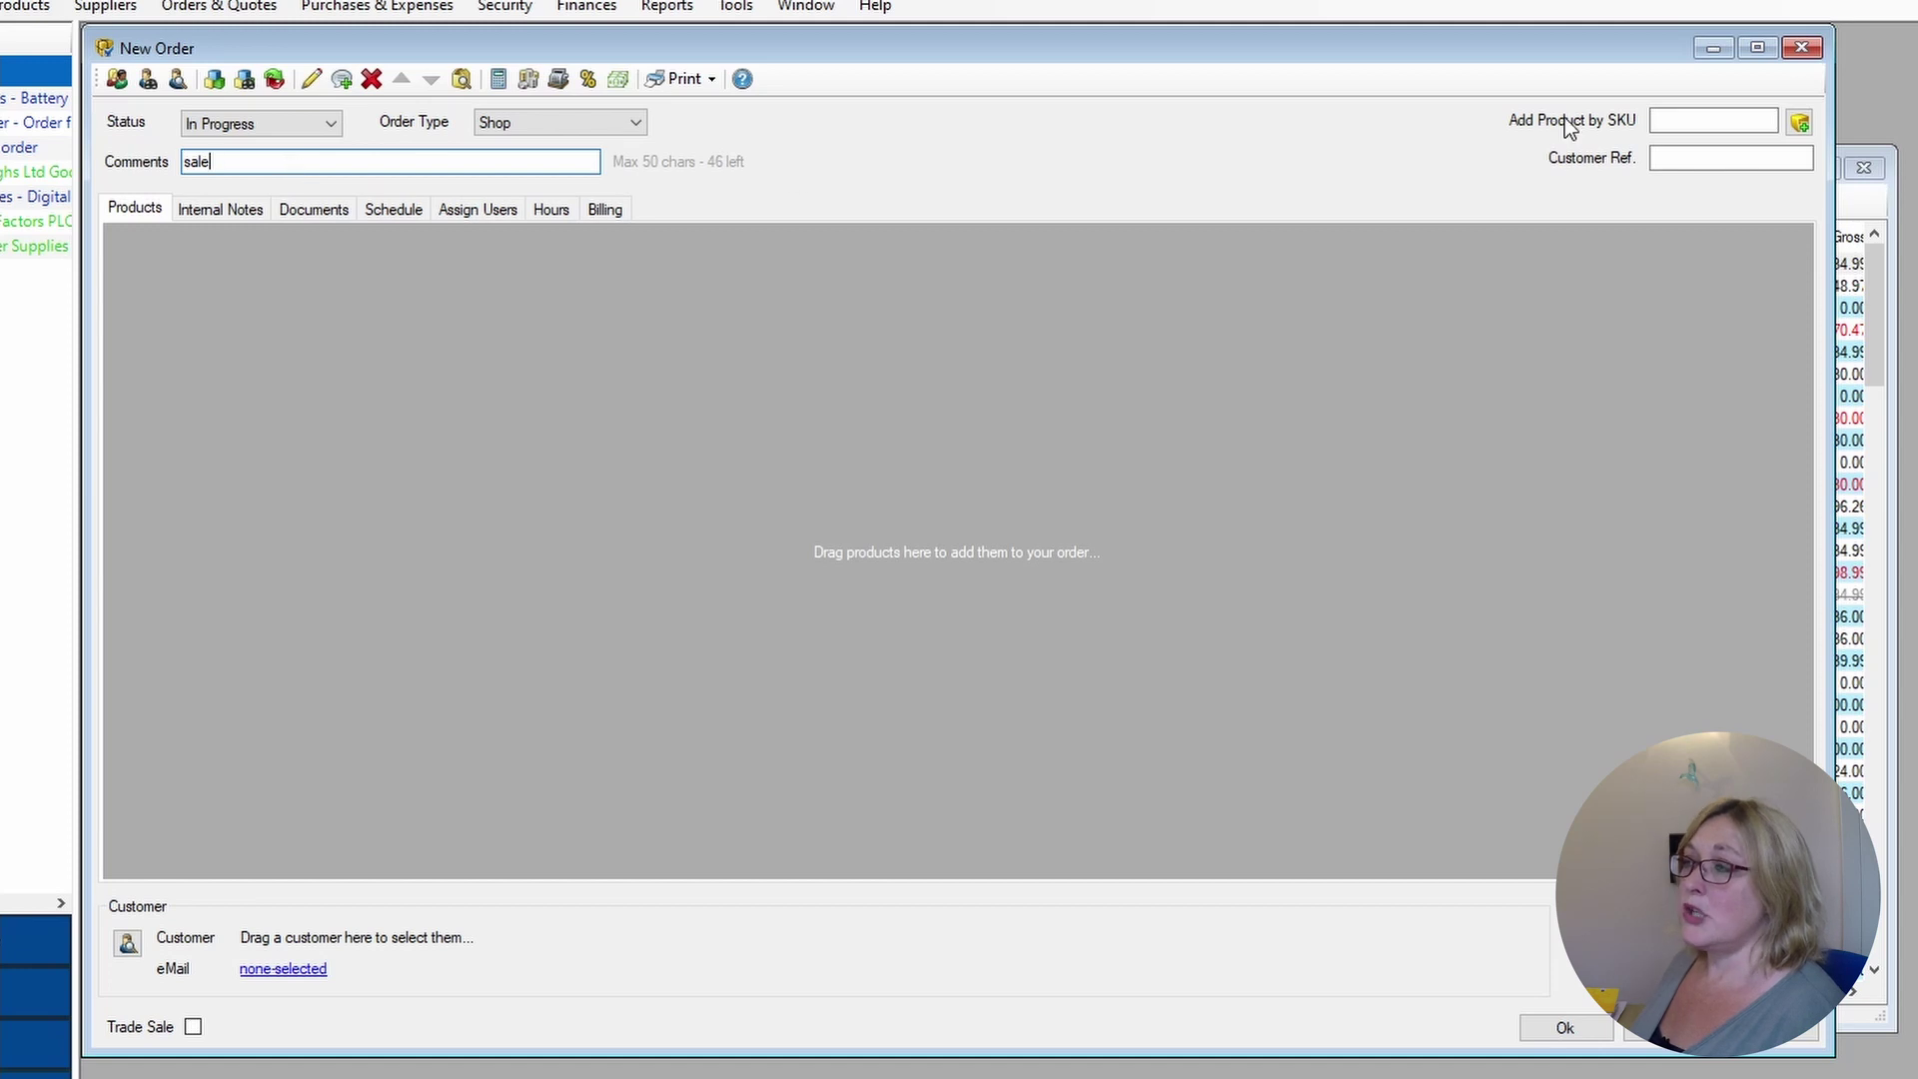
Open the product list from the new order, move it aside, and briefly view the product search
{"action": "left_click", "coordinate": [212, 81]}
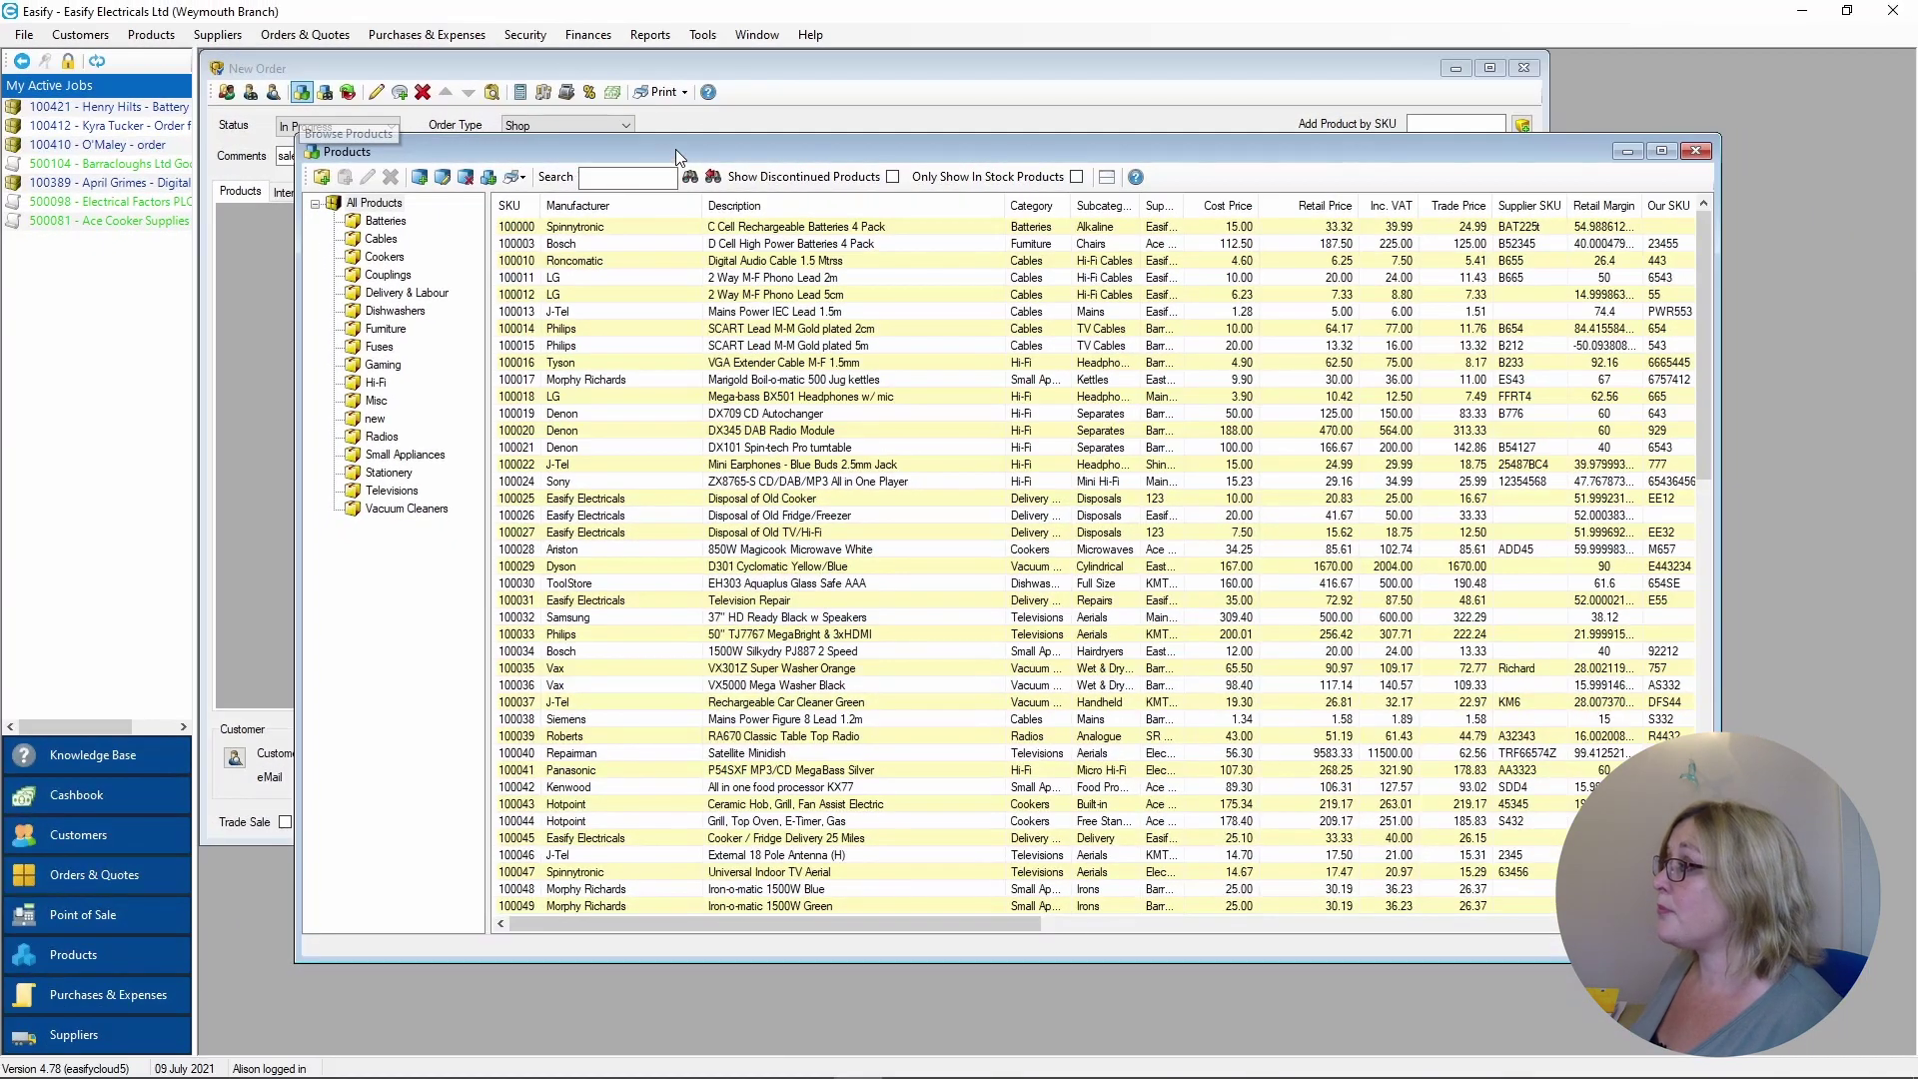
{"action": "left_click_drag", "start_coordinate": [675, 147], "coordinate": [999, 154]}
{"action": "left_click", "coordinate": [325, 93]}
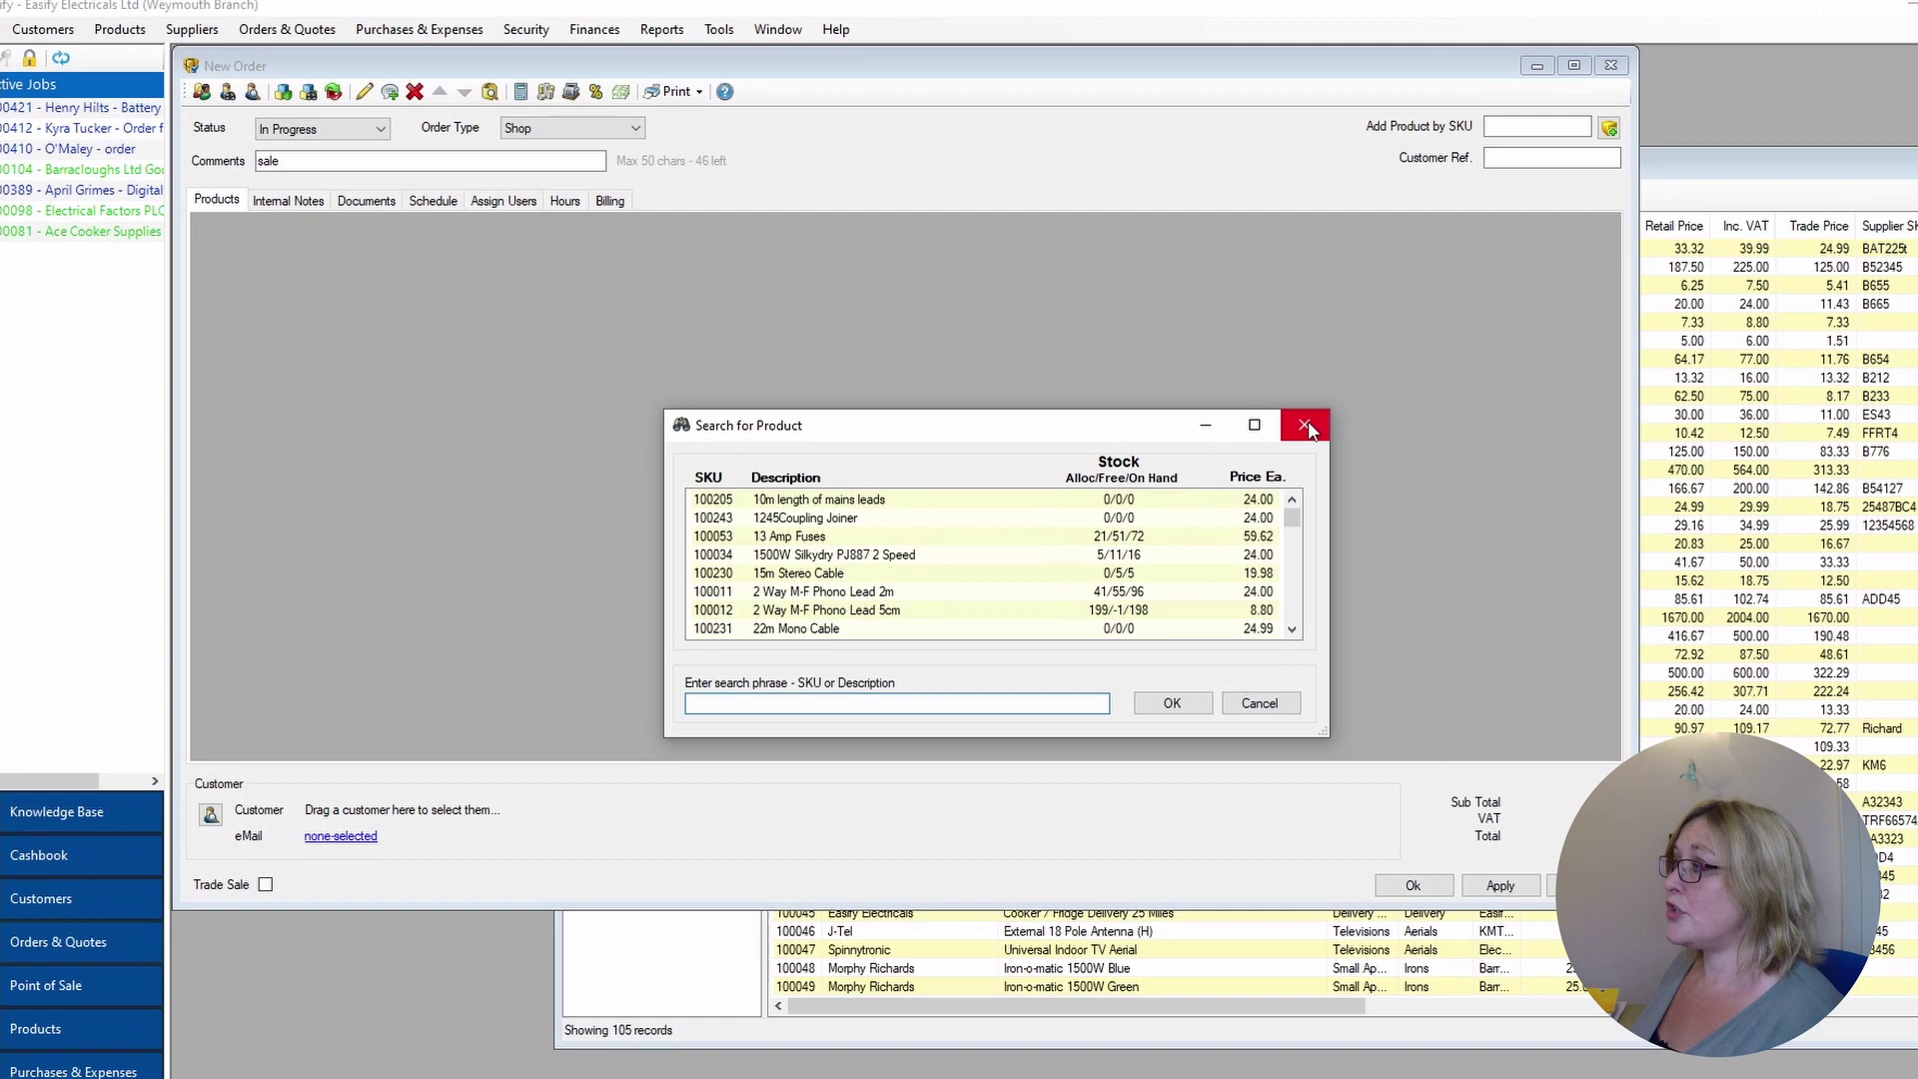
{"action": "left_click", "coordinate": [1309, 429]}
Add the product with SKU 100024 to the new order
{"action": "left_click", "coordinate": [1531, 127]}
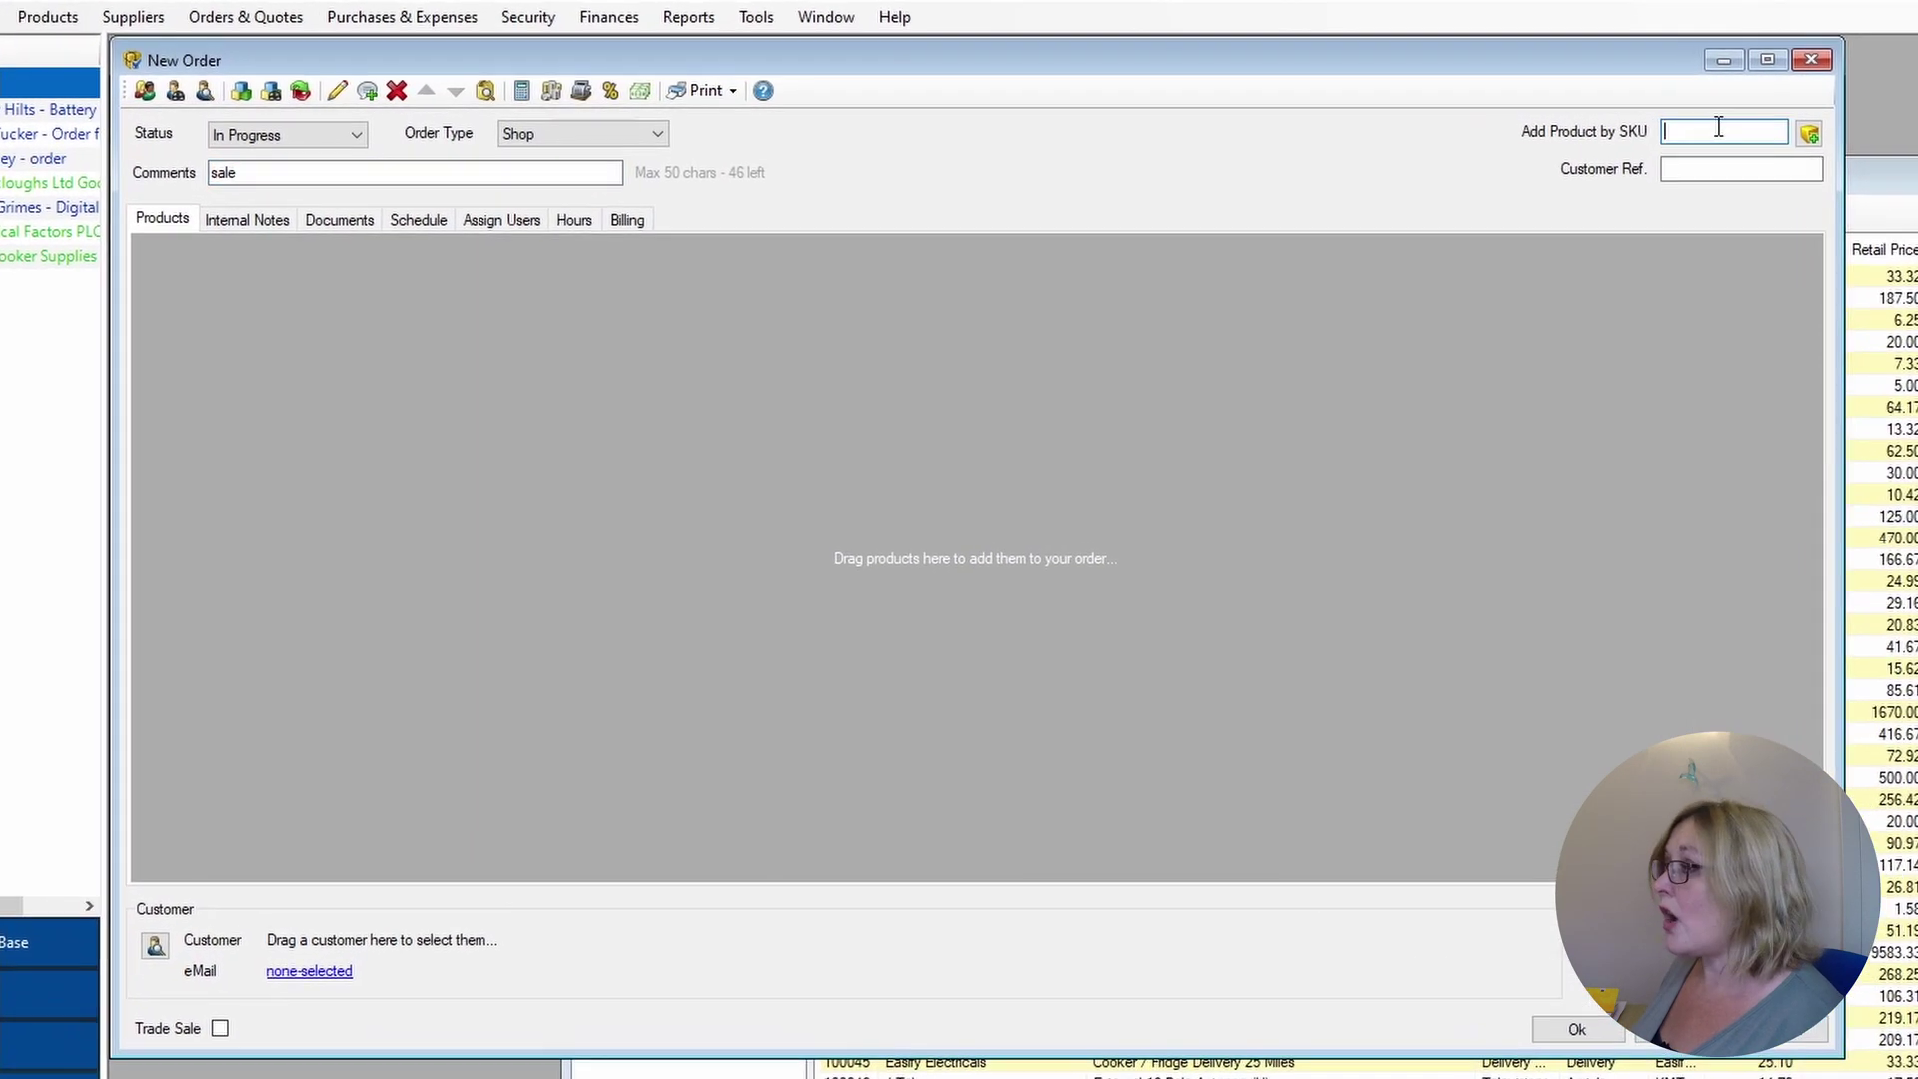
{"action": "type", "text": "1"}
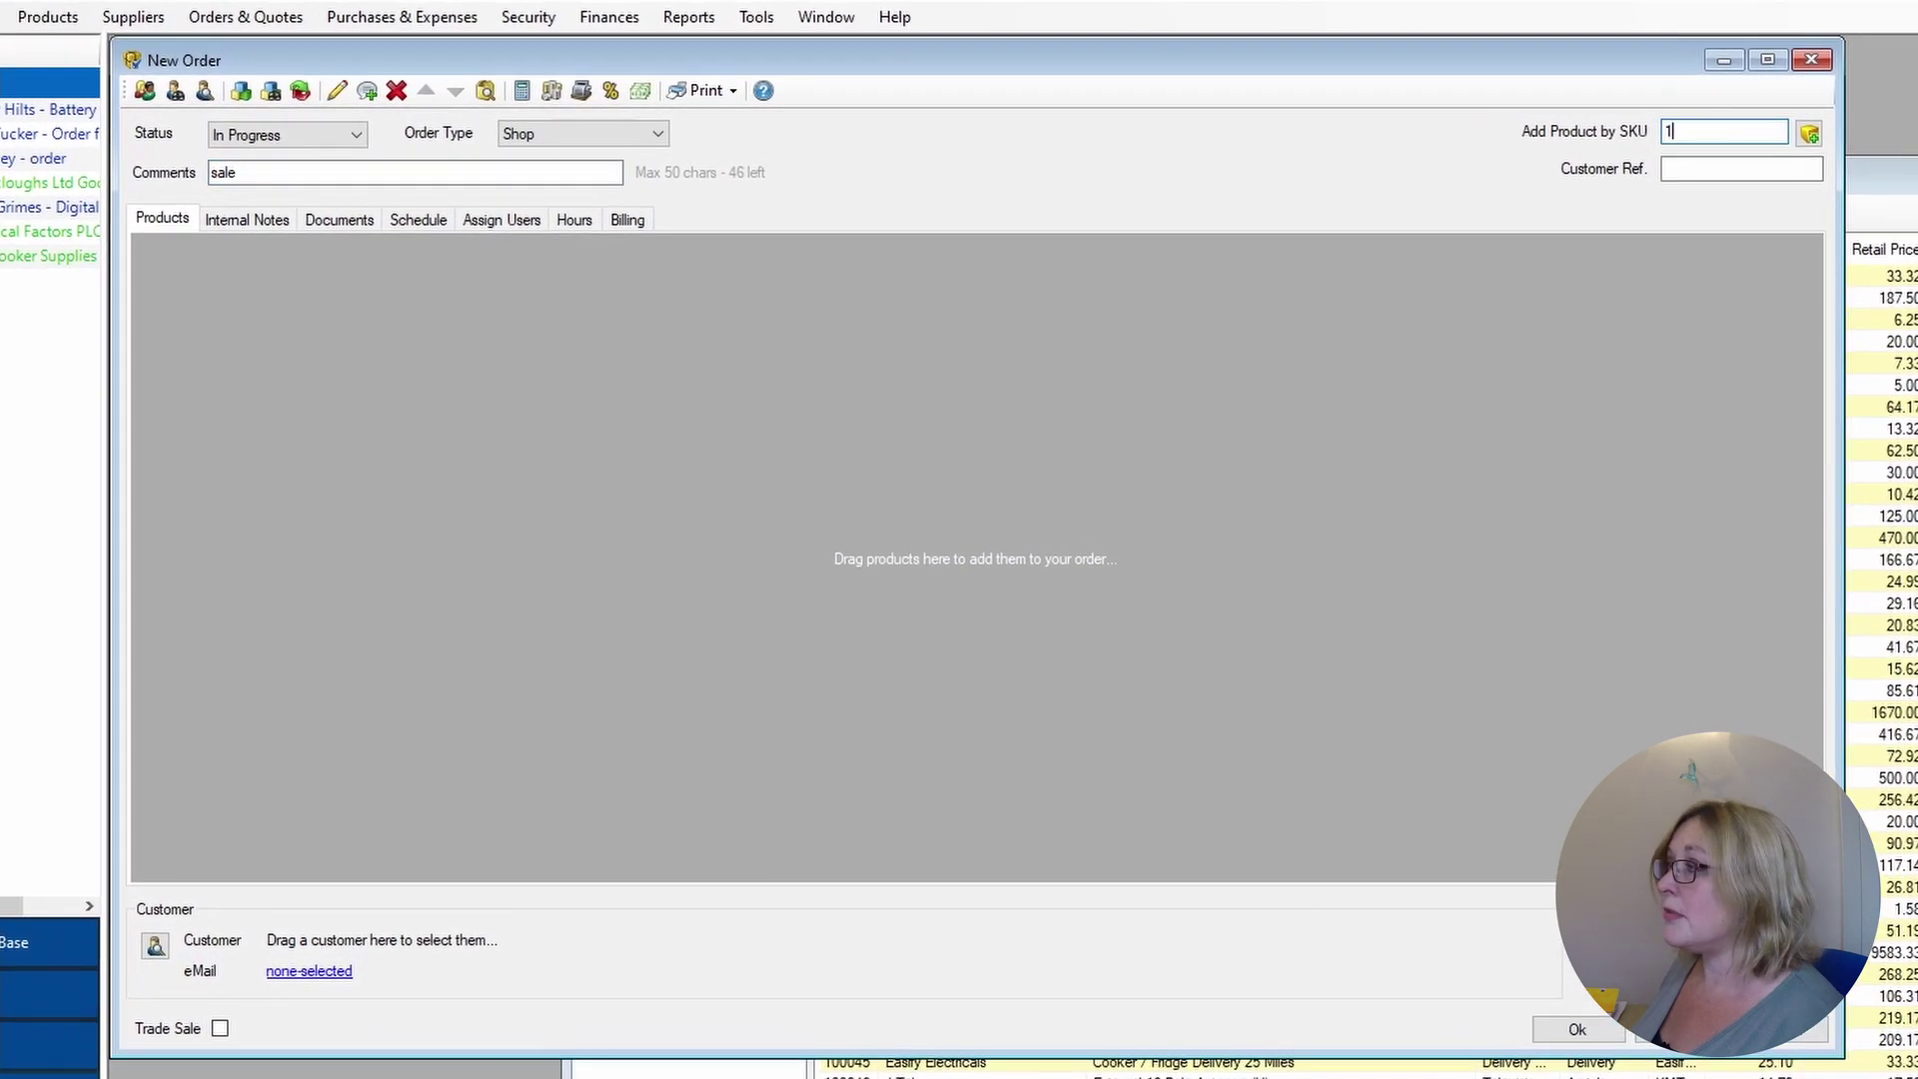
{"action": "type", "text": "00024"}
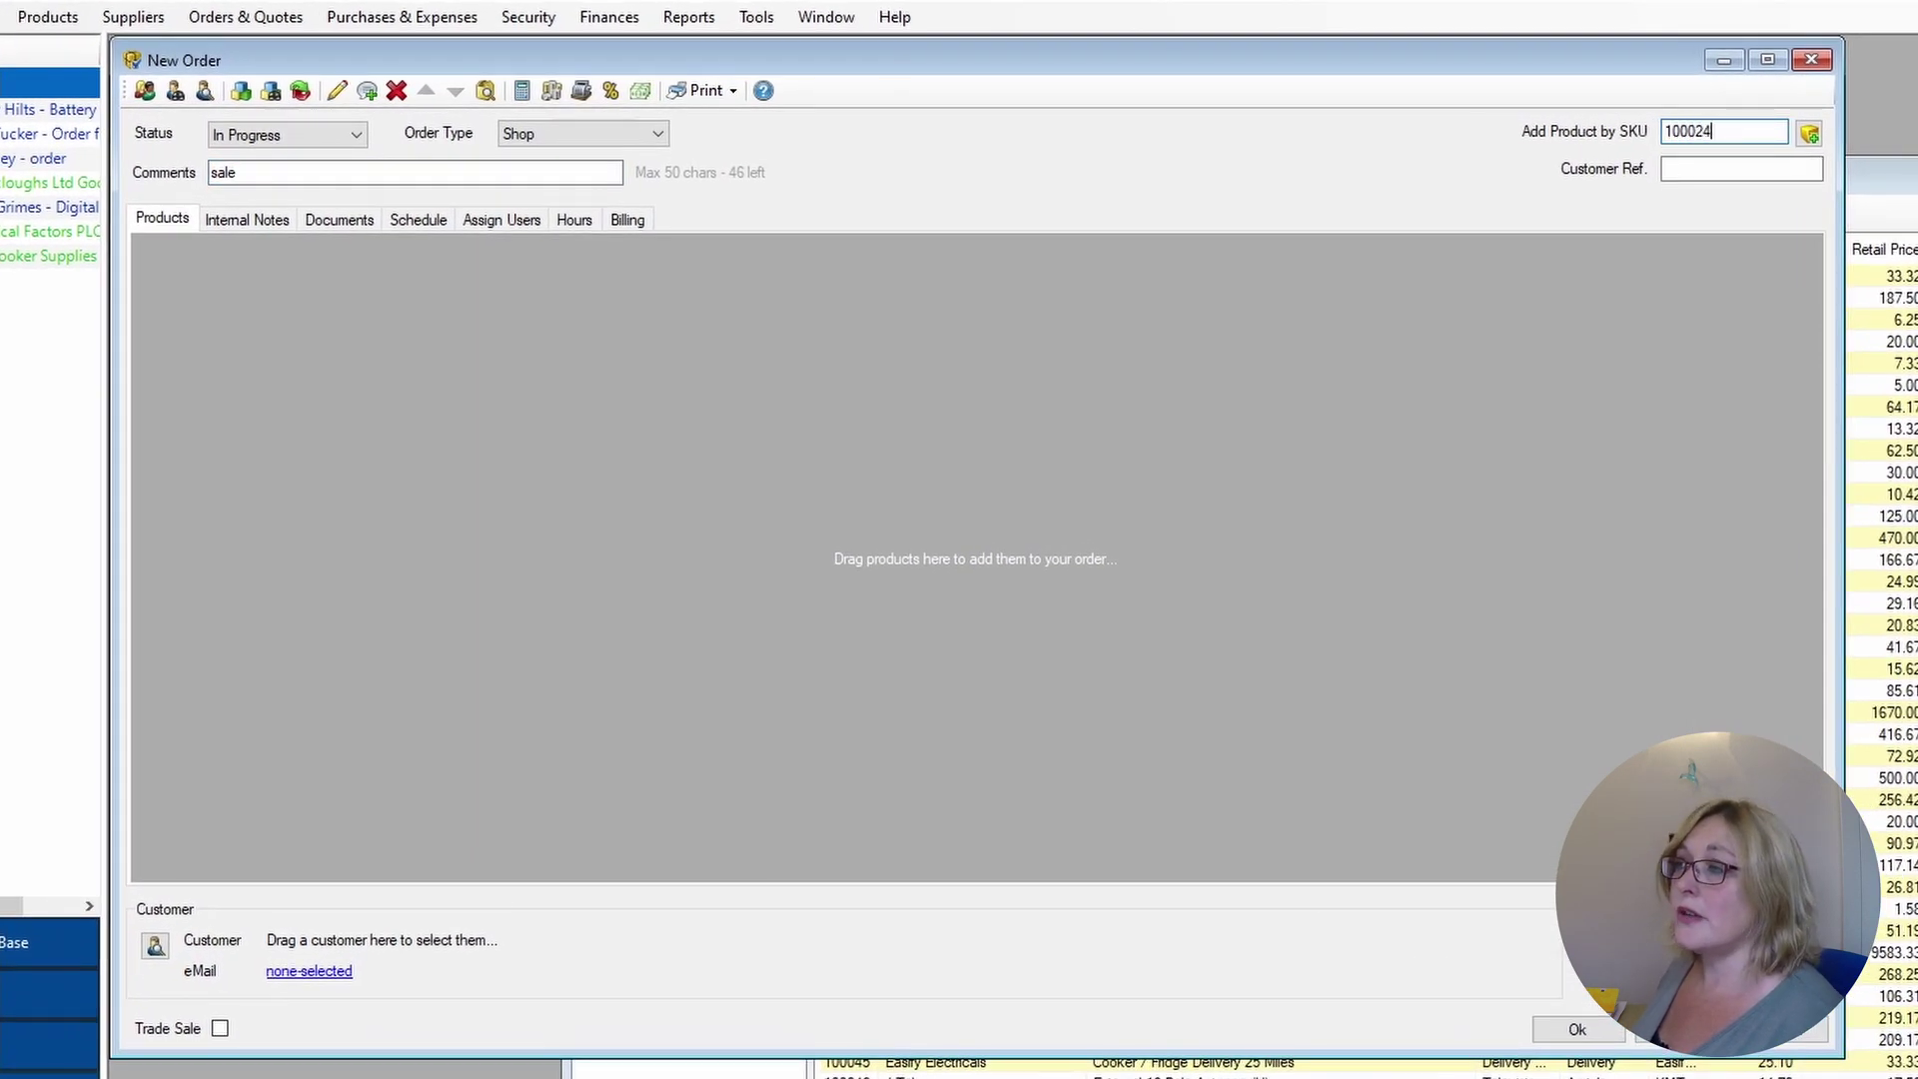
{"action": "key", "text": "Return"}
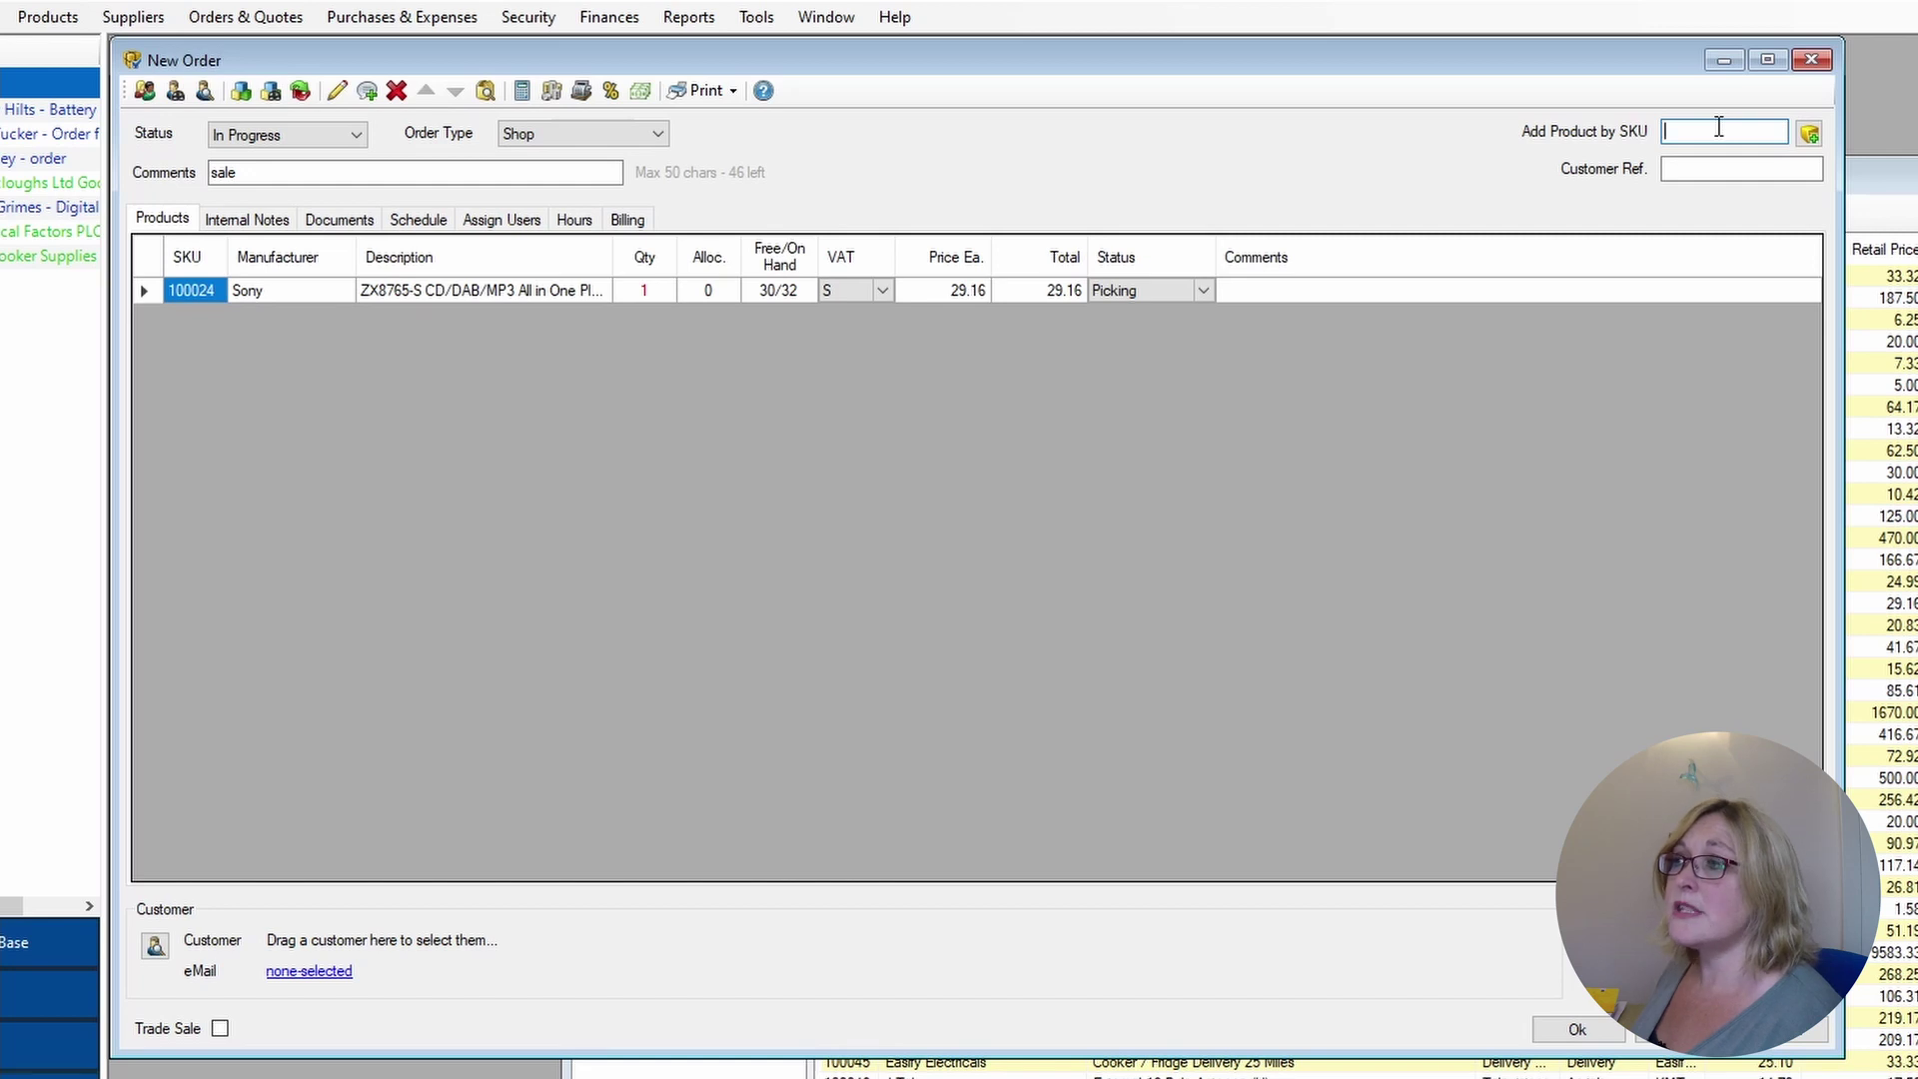
Add products 100018 through 100021 together from the product list to the order, and bring the order back to the front
{"action": "left_click", "coordinate": [1884, 183]}
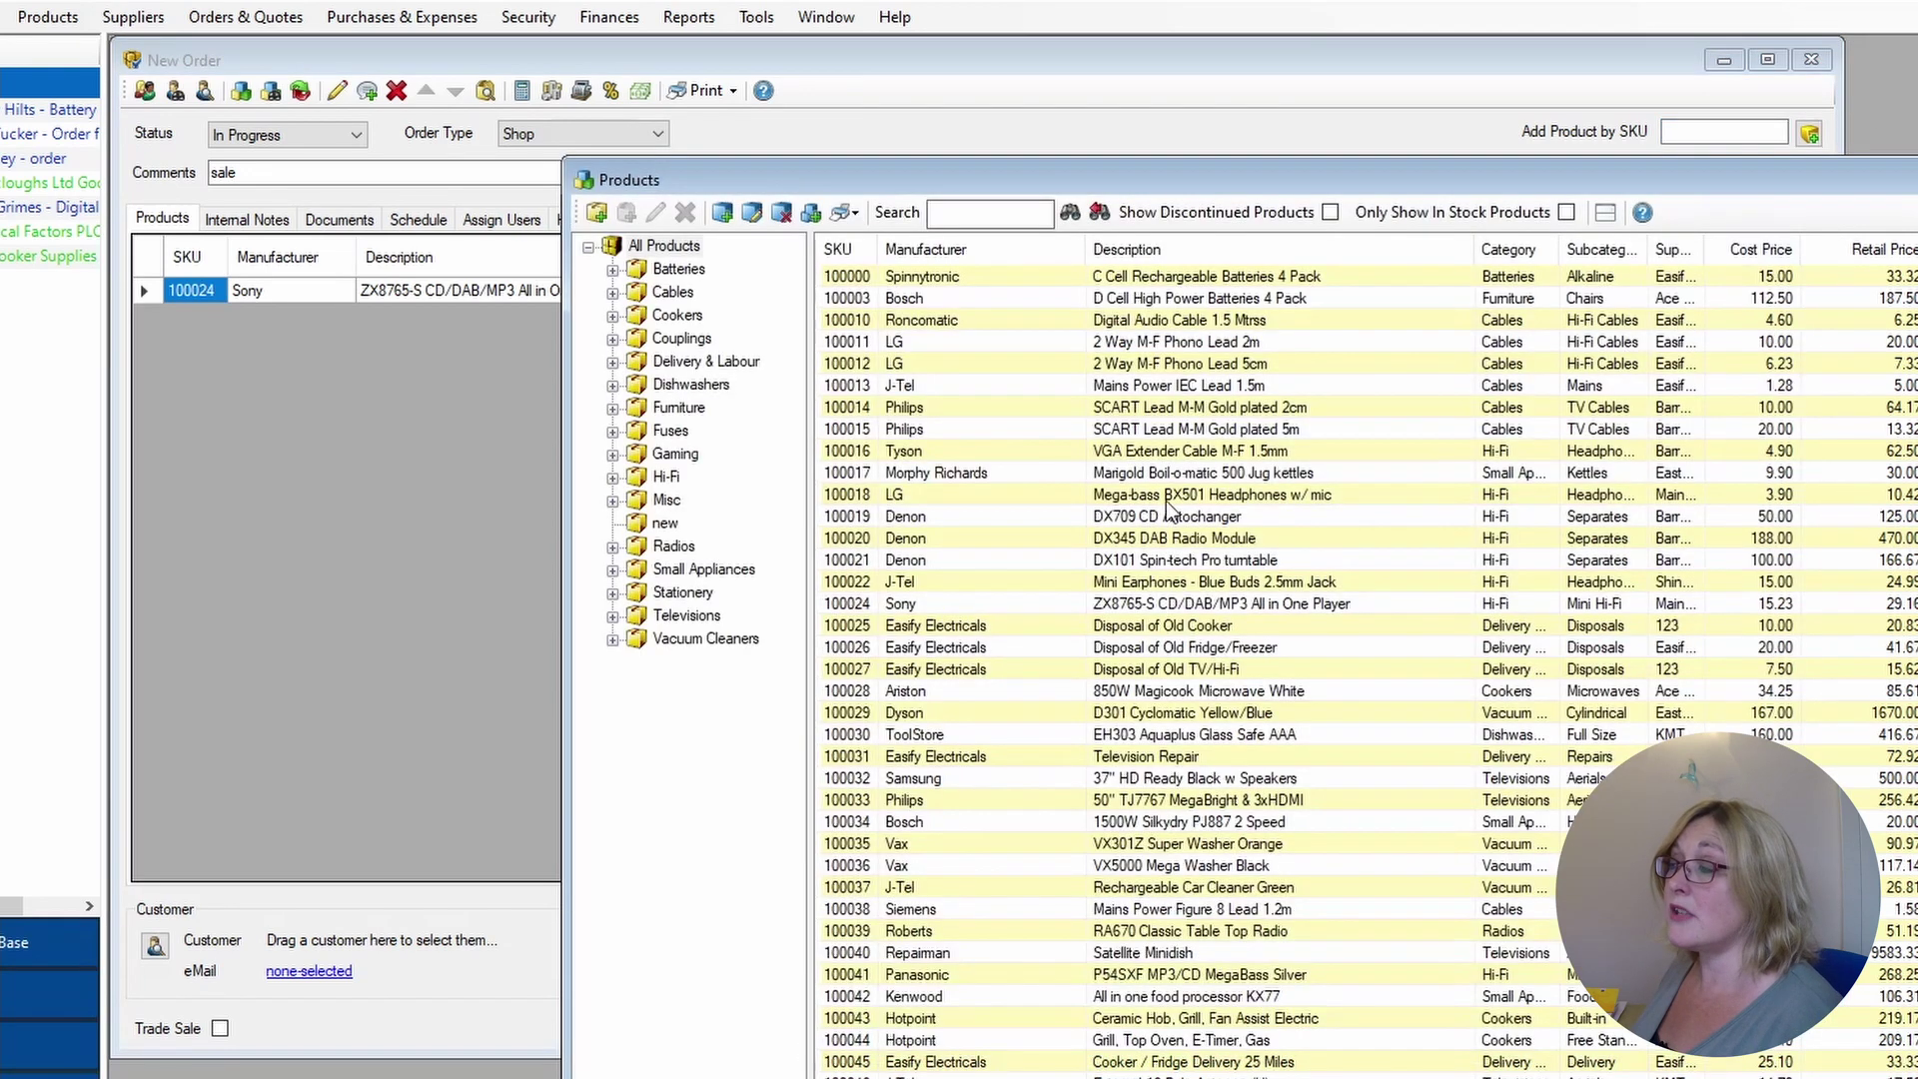
{"action": "left_click", "coordinate": [1169, 497]}
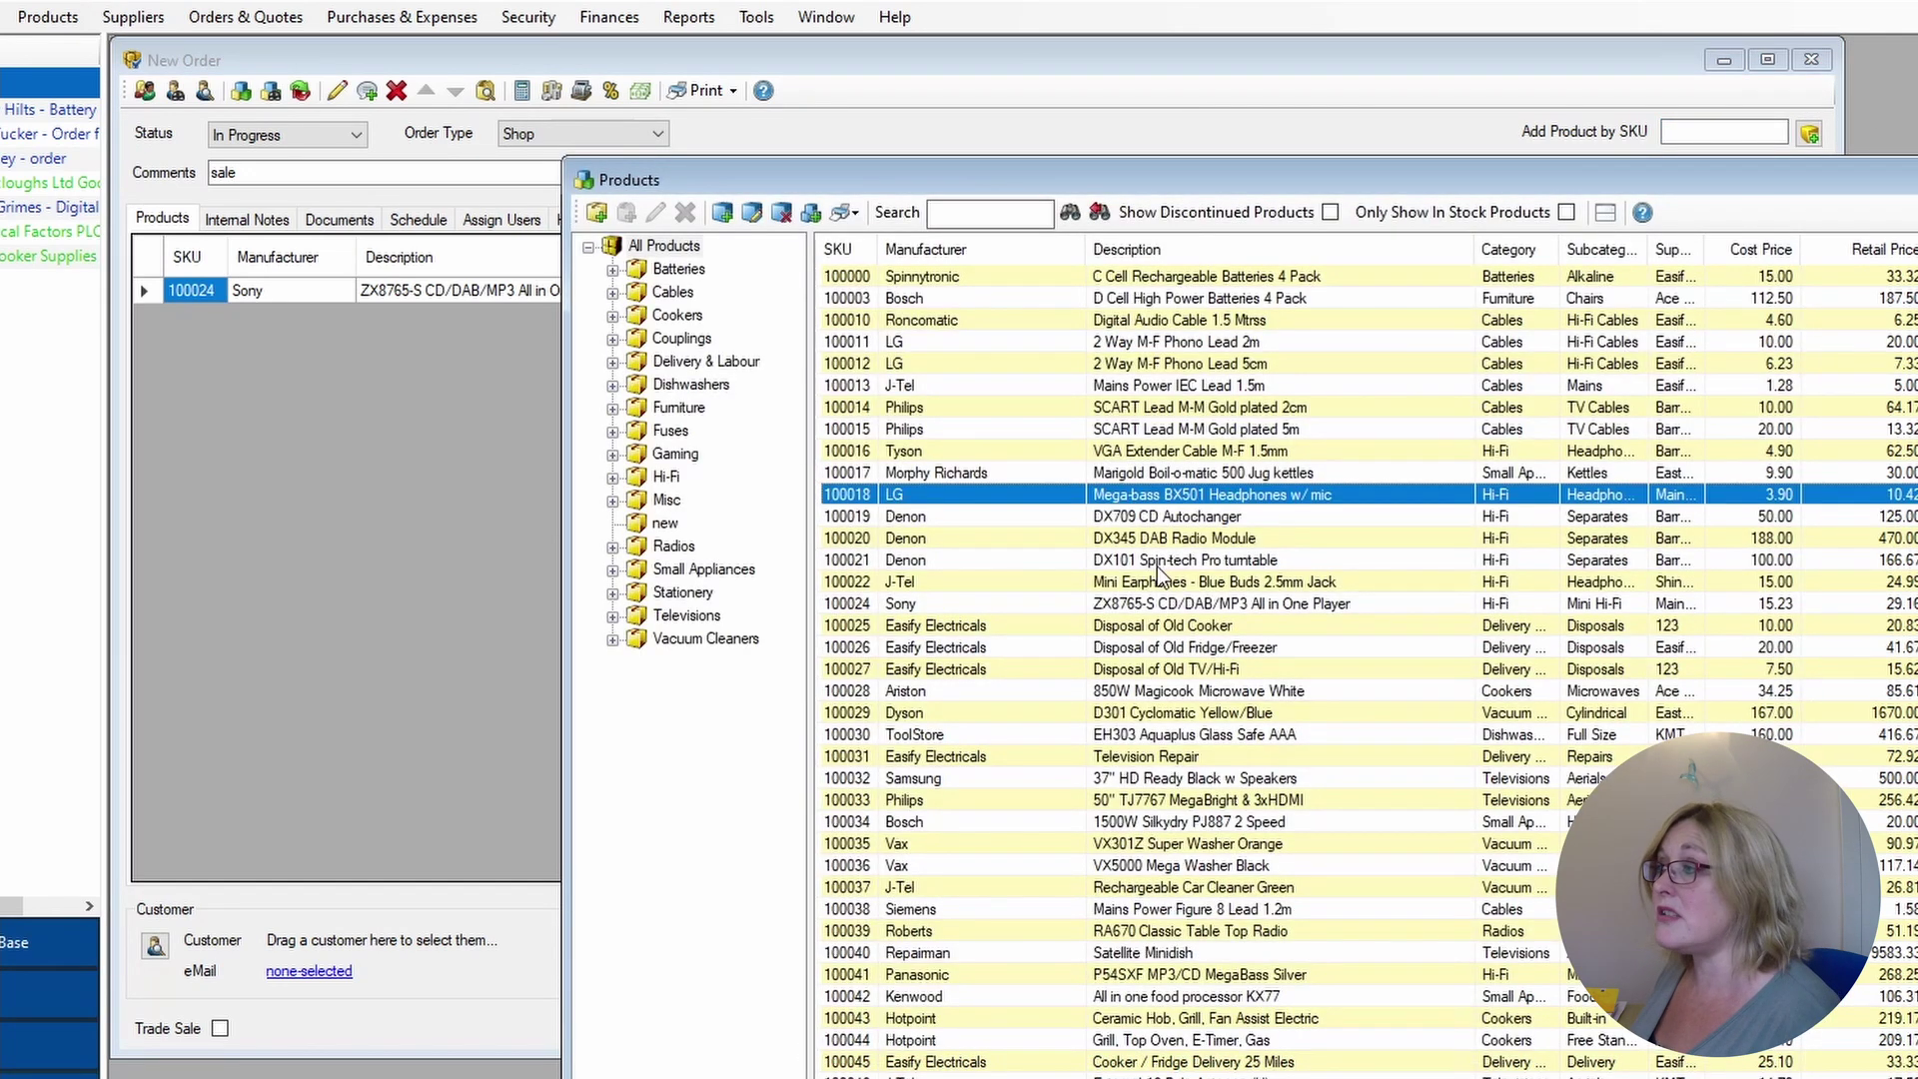
{"action": "left_click", "coordinate": [1157, 565], "text": "shift"}
{"action": "left_click_drag", "start_coordinate": [1157, 567], "coordinate": [284, 404]}
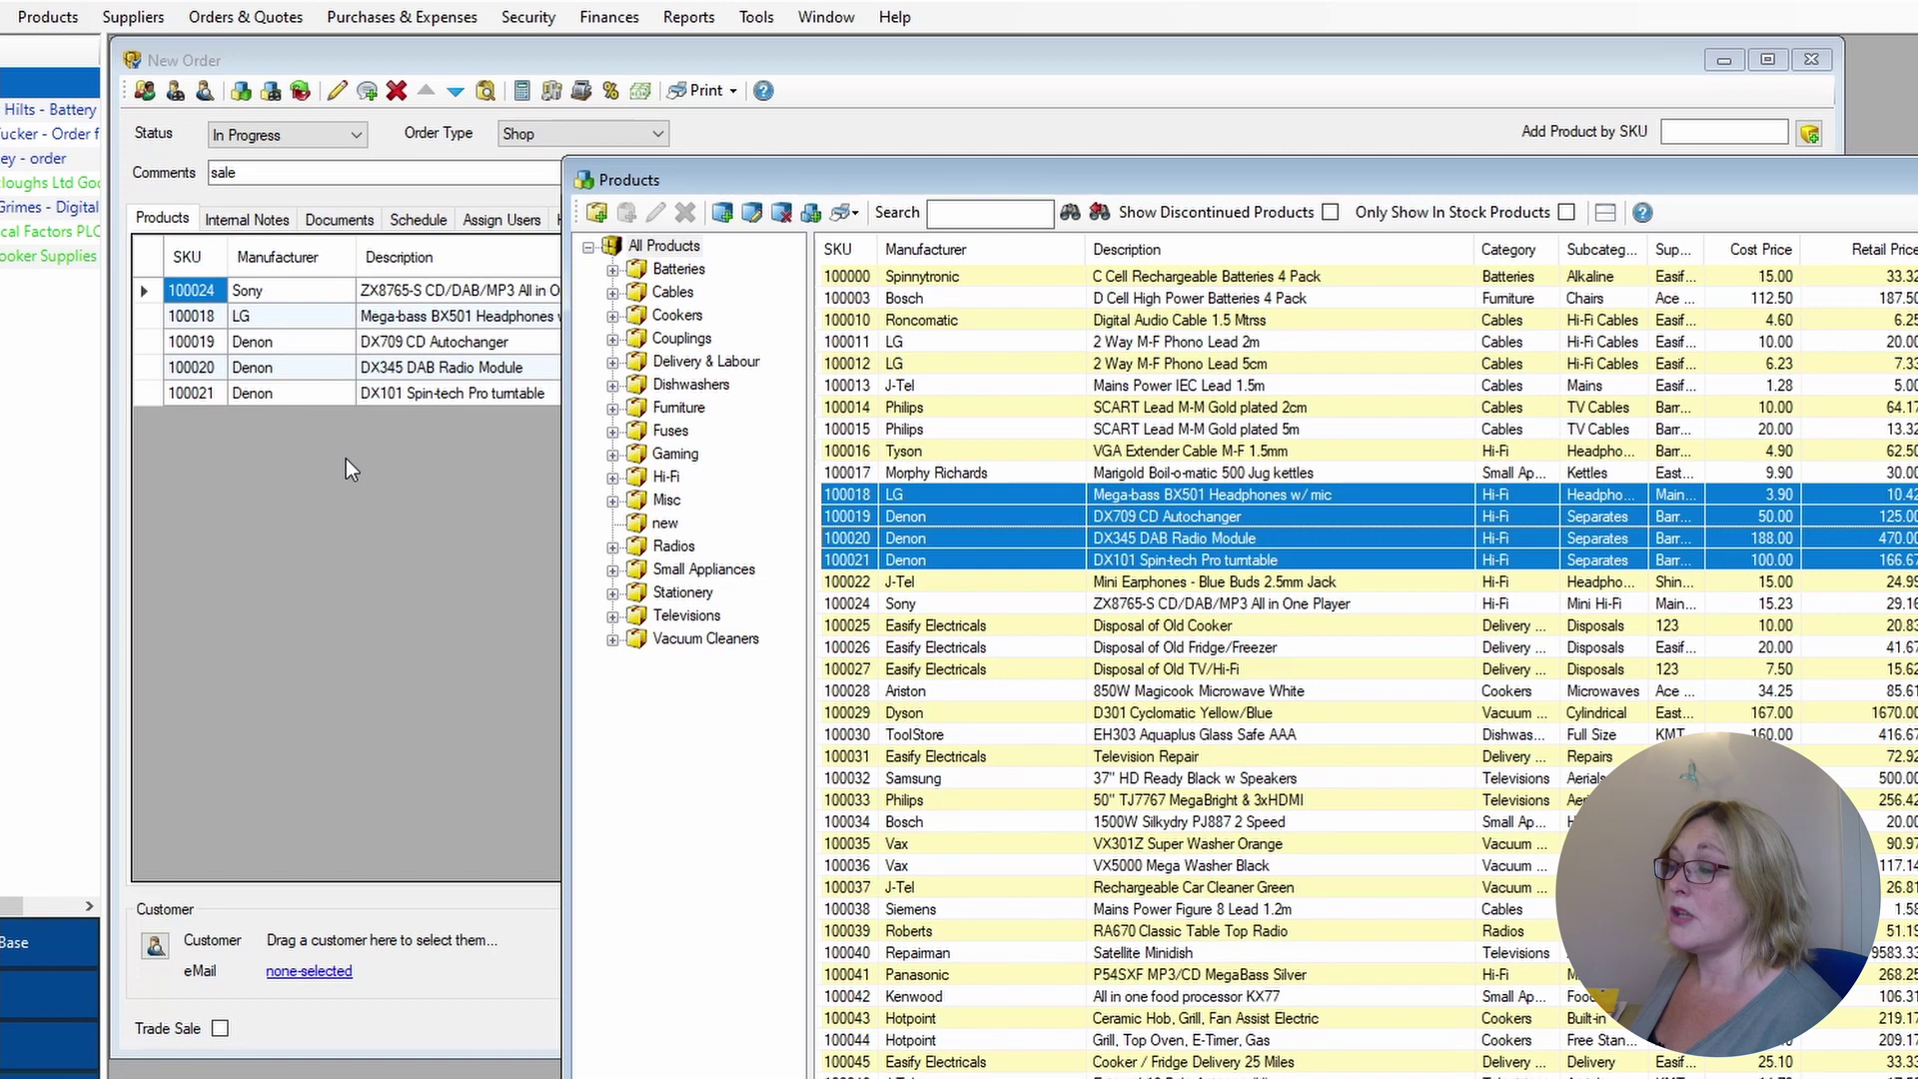
{"action": "left_click", "coordinate": [346, 459]}
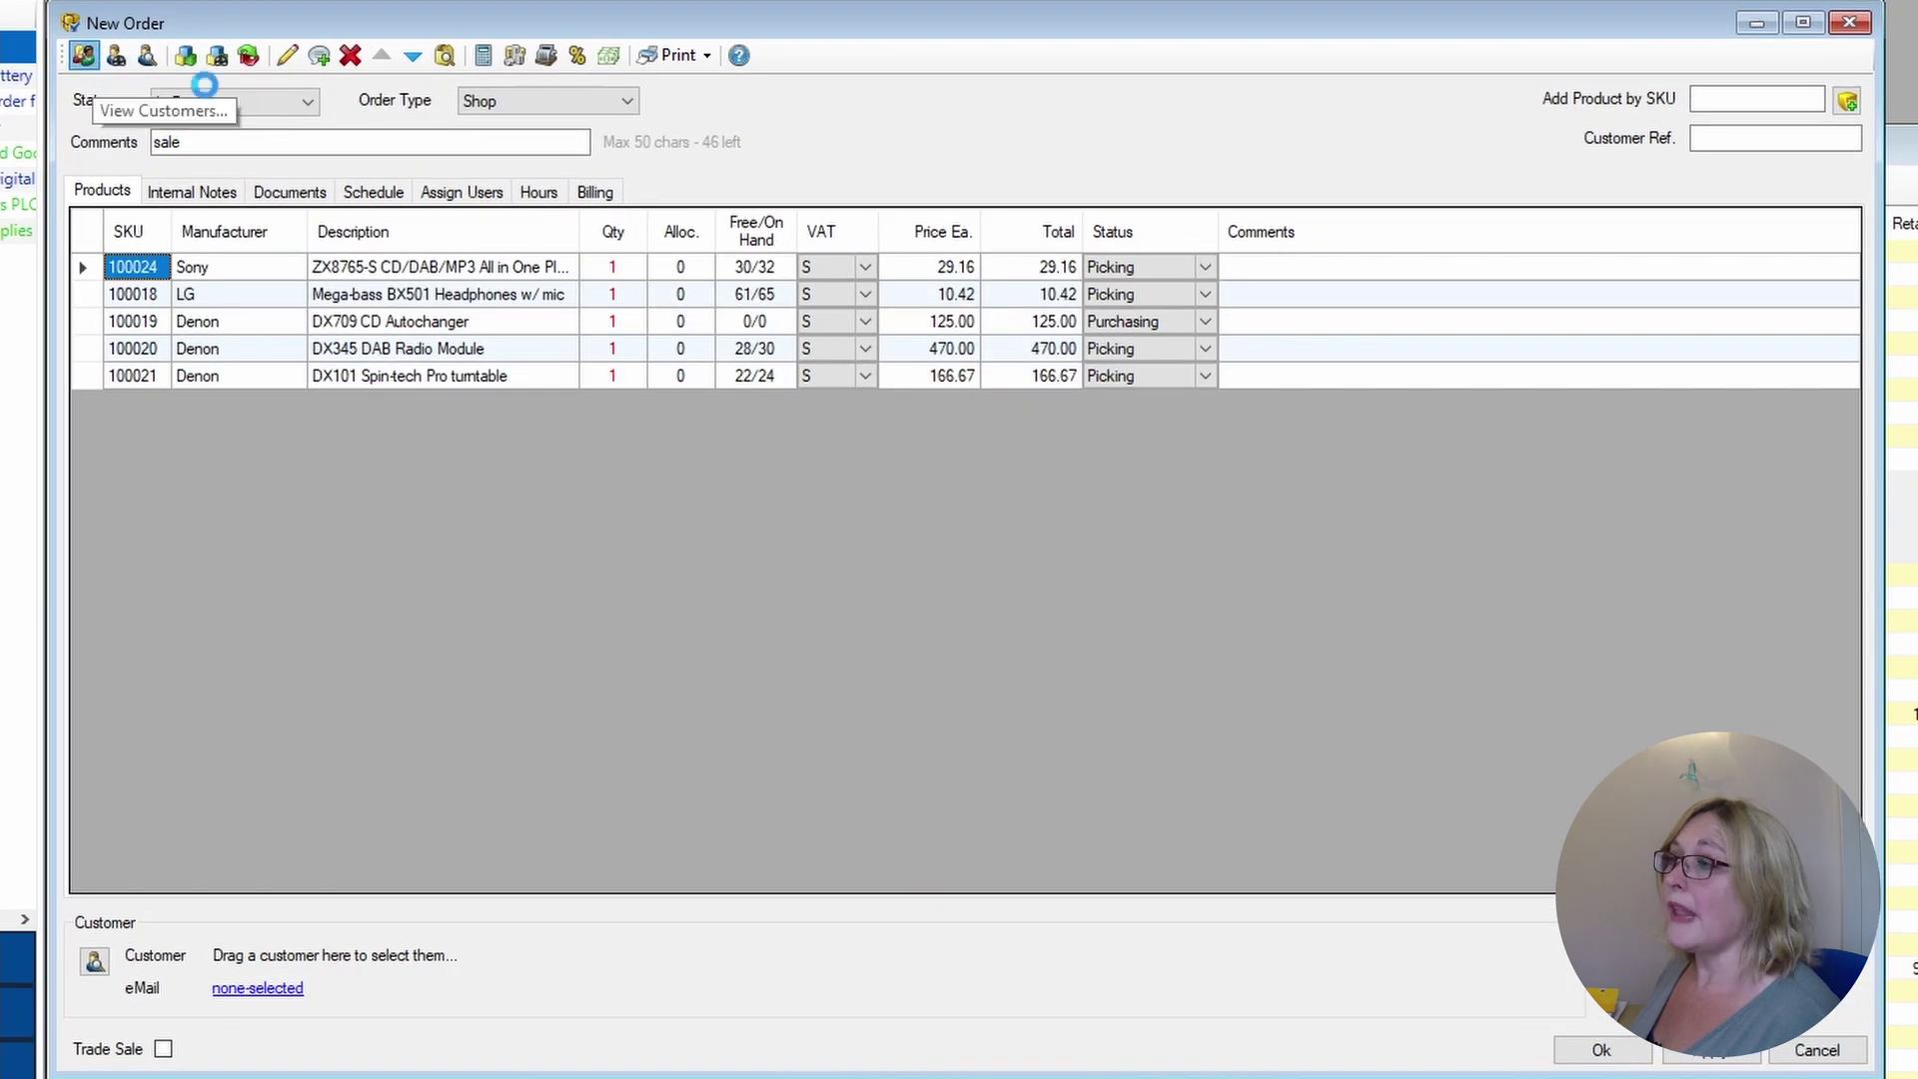
Open the customer list from the new order, move it aside, and assign the customer listed directly below Ellis and Co Belfast
{"action": "left_click", "coordinate": [145, 91]}
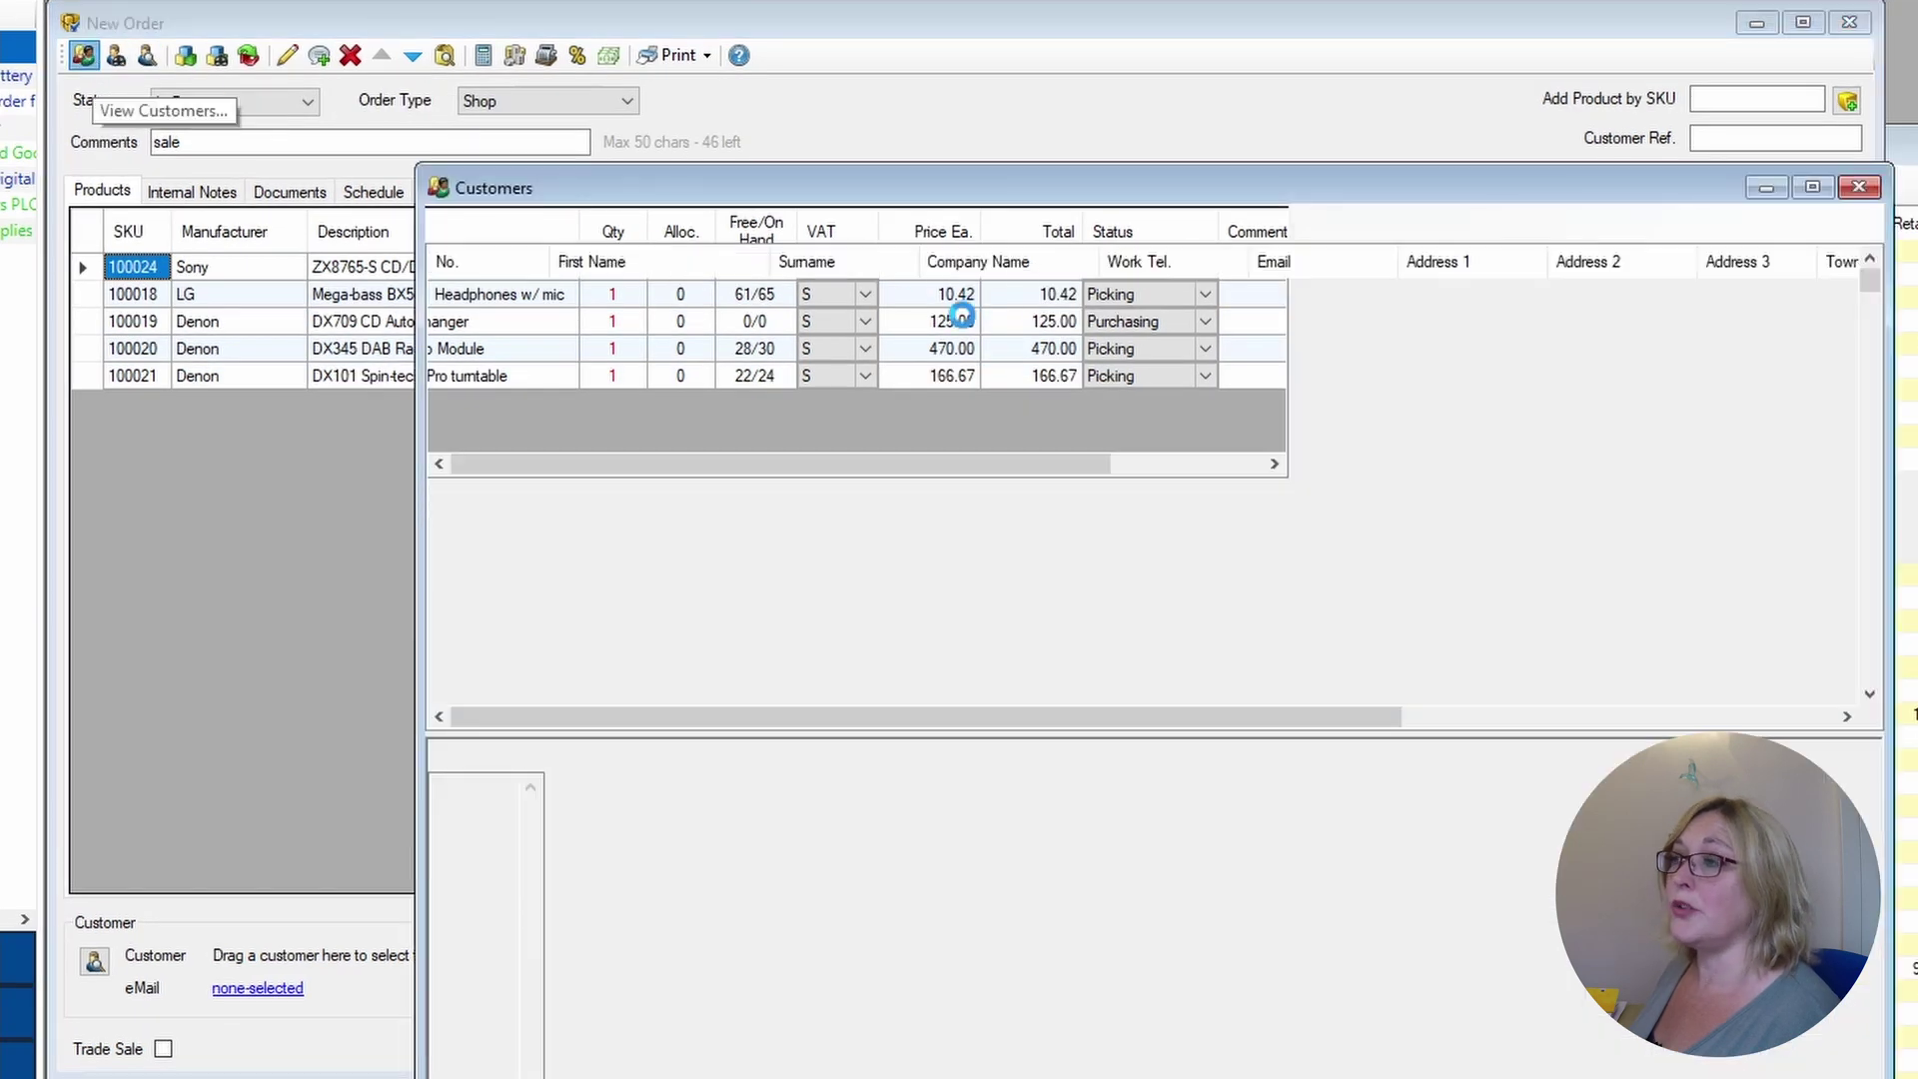
{"action": "left_click_drag", "start_coordinate": [840, 172], "coordinate": [1186, 165]}
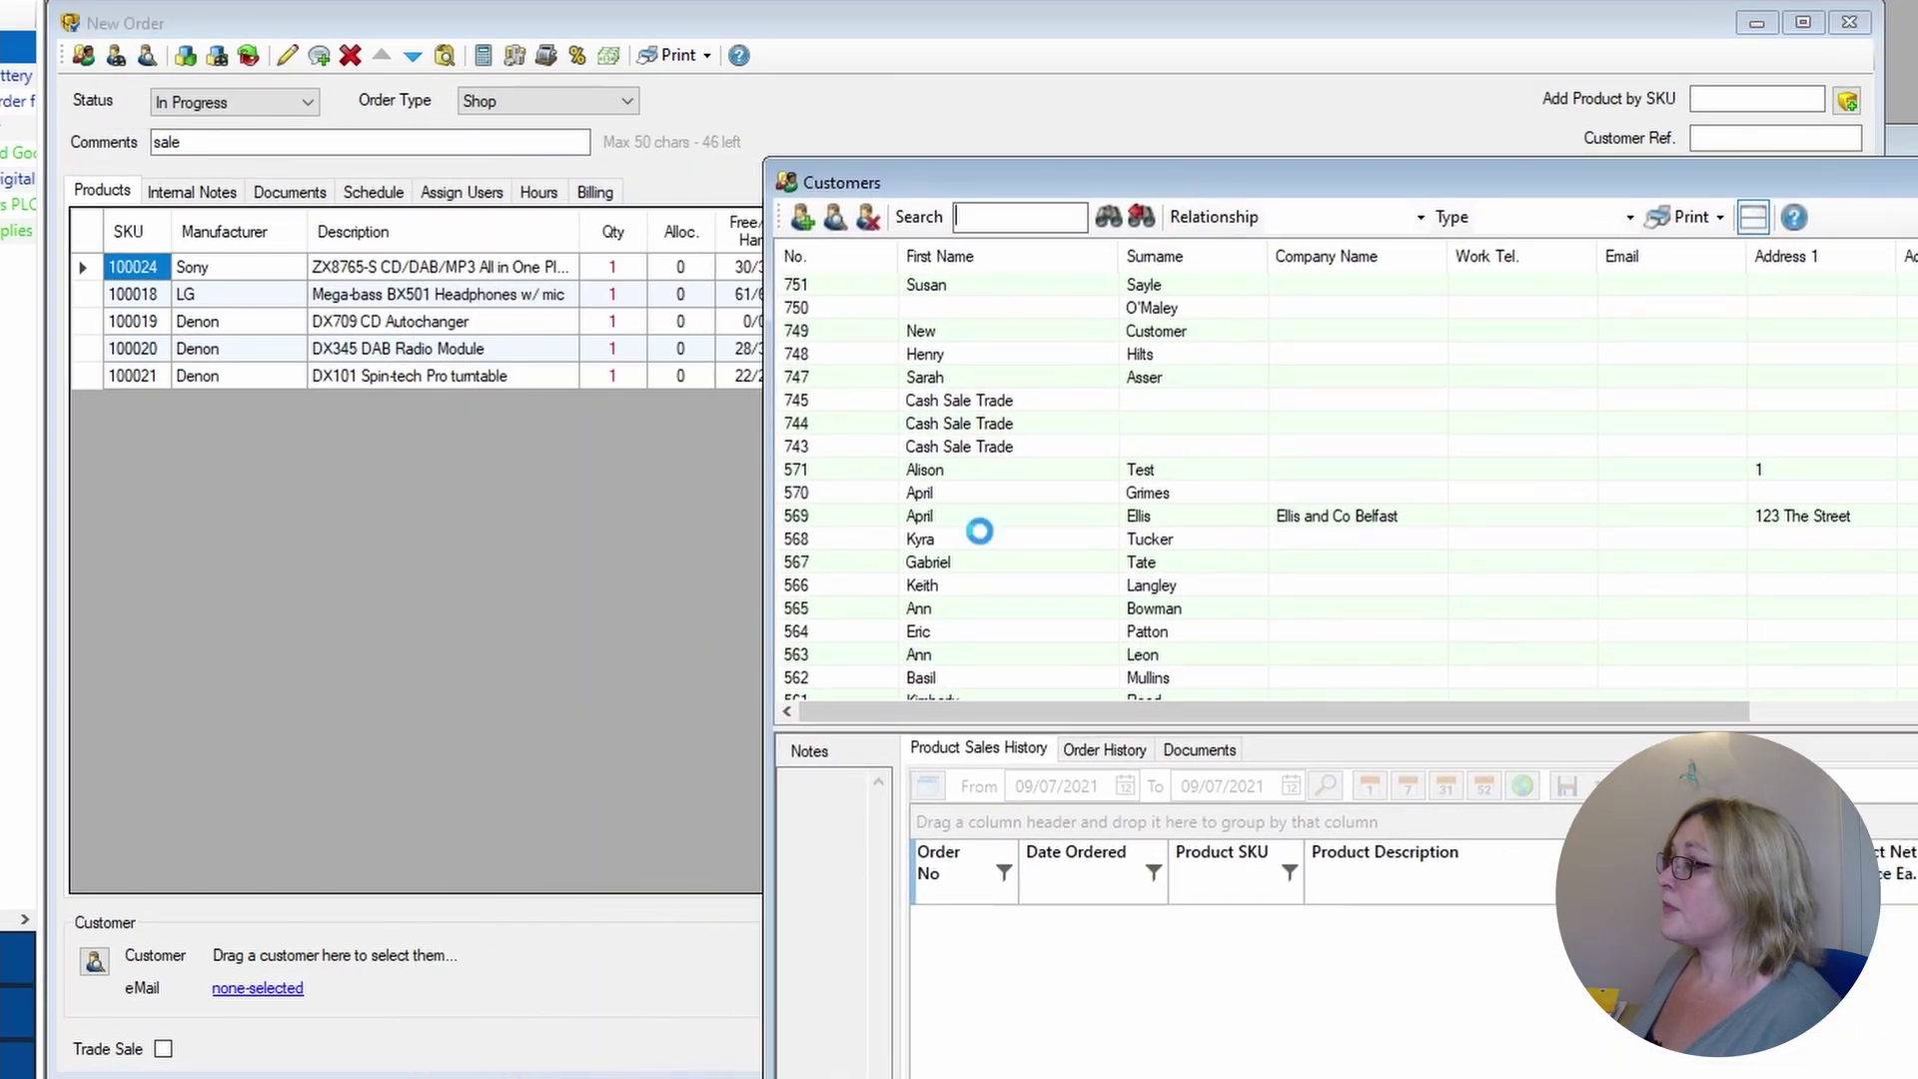
{"action": "left_click", "coordinate": [944, 544]}
{"action": "left_click_drag", "start_coordinate": [944, 547], "coordinate": [342, 586]}
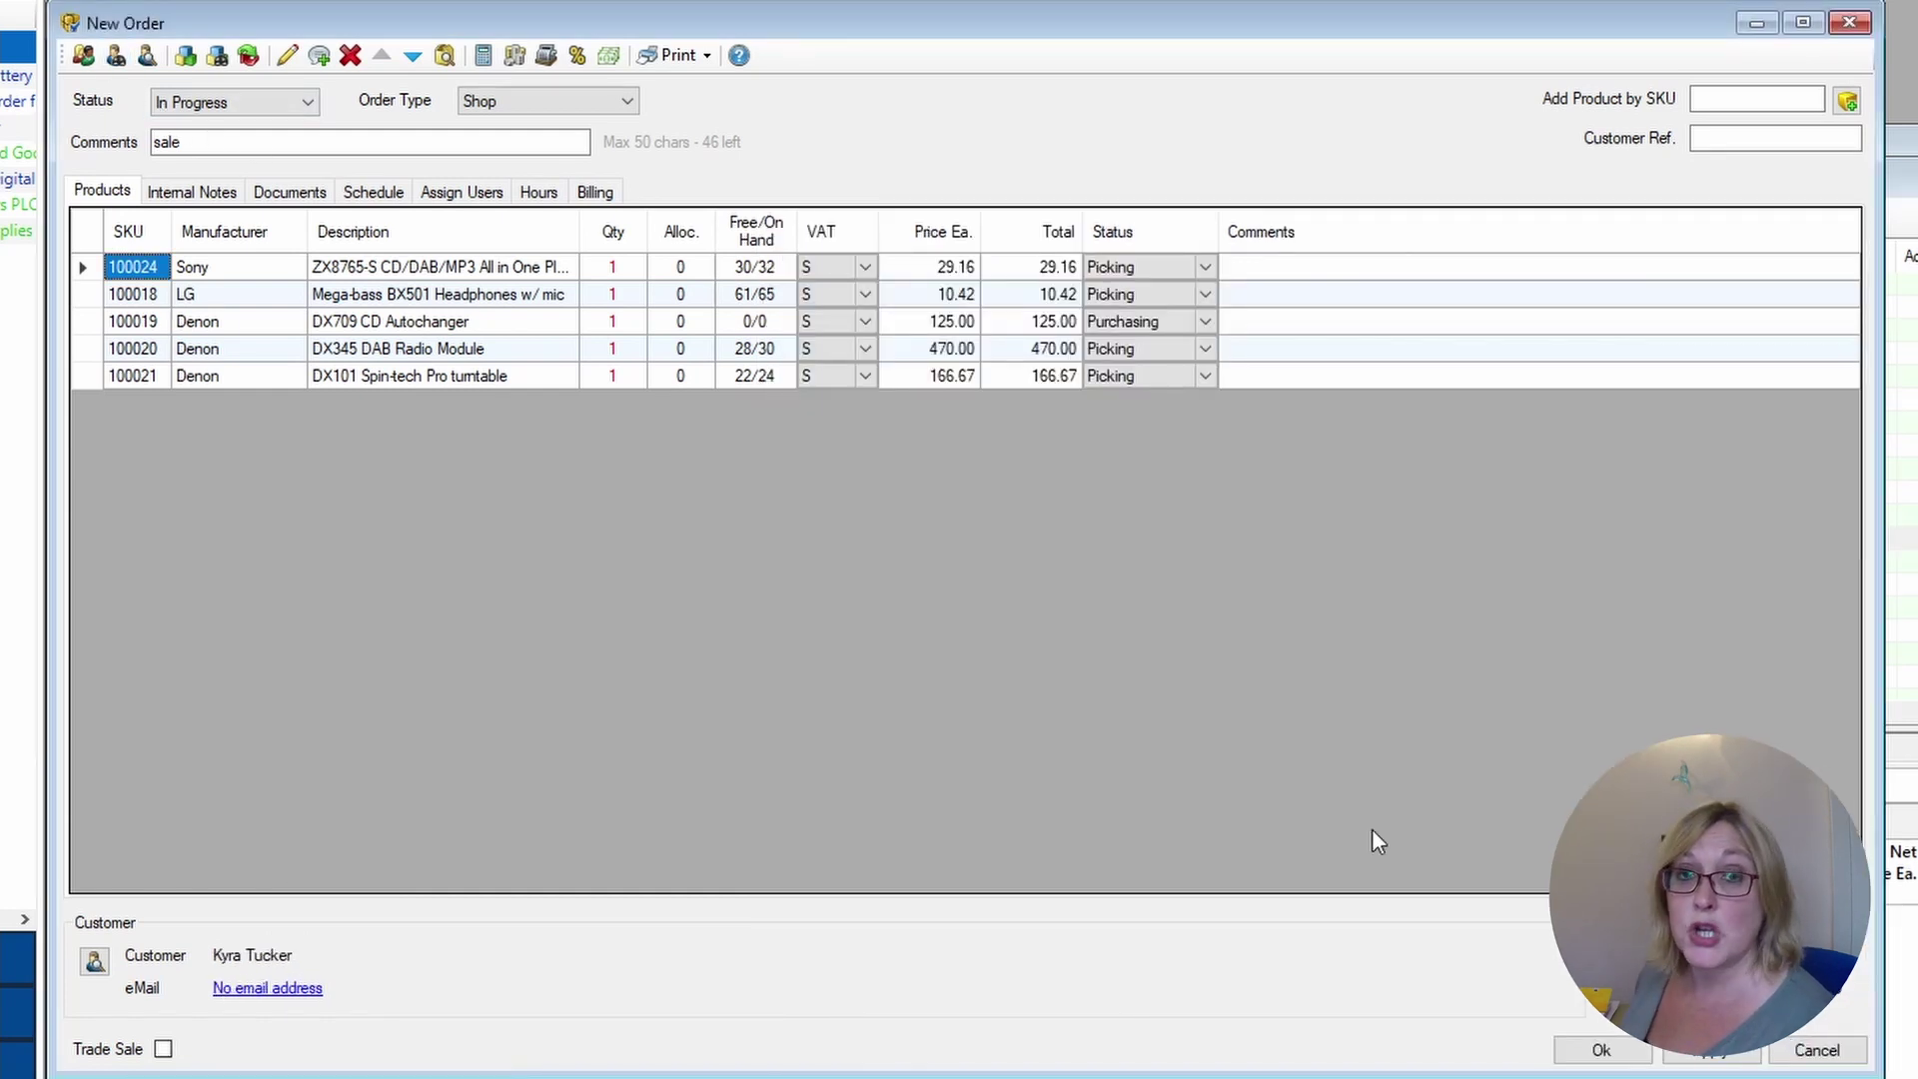
Open the new order's internal notes and save the order
{"action": "left_click", "coordinate": [210, 196]}
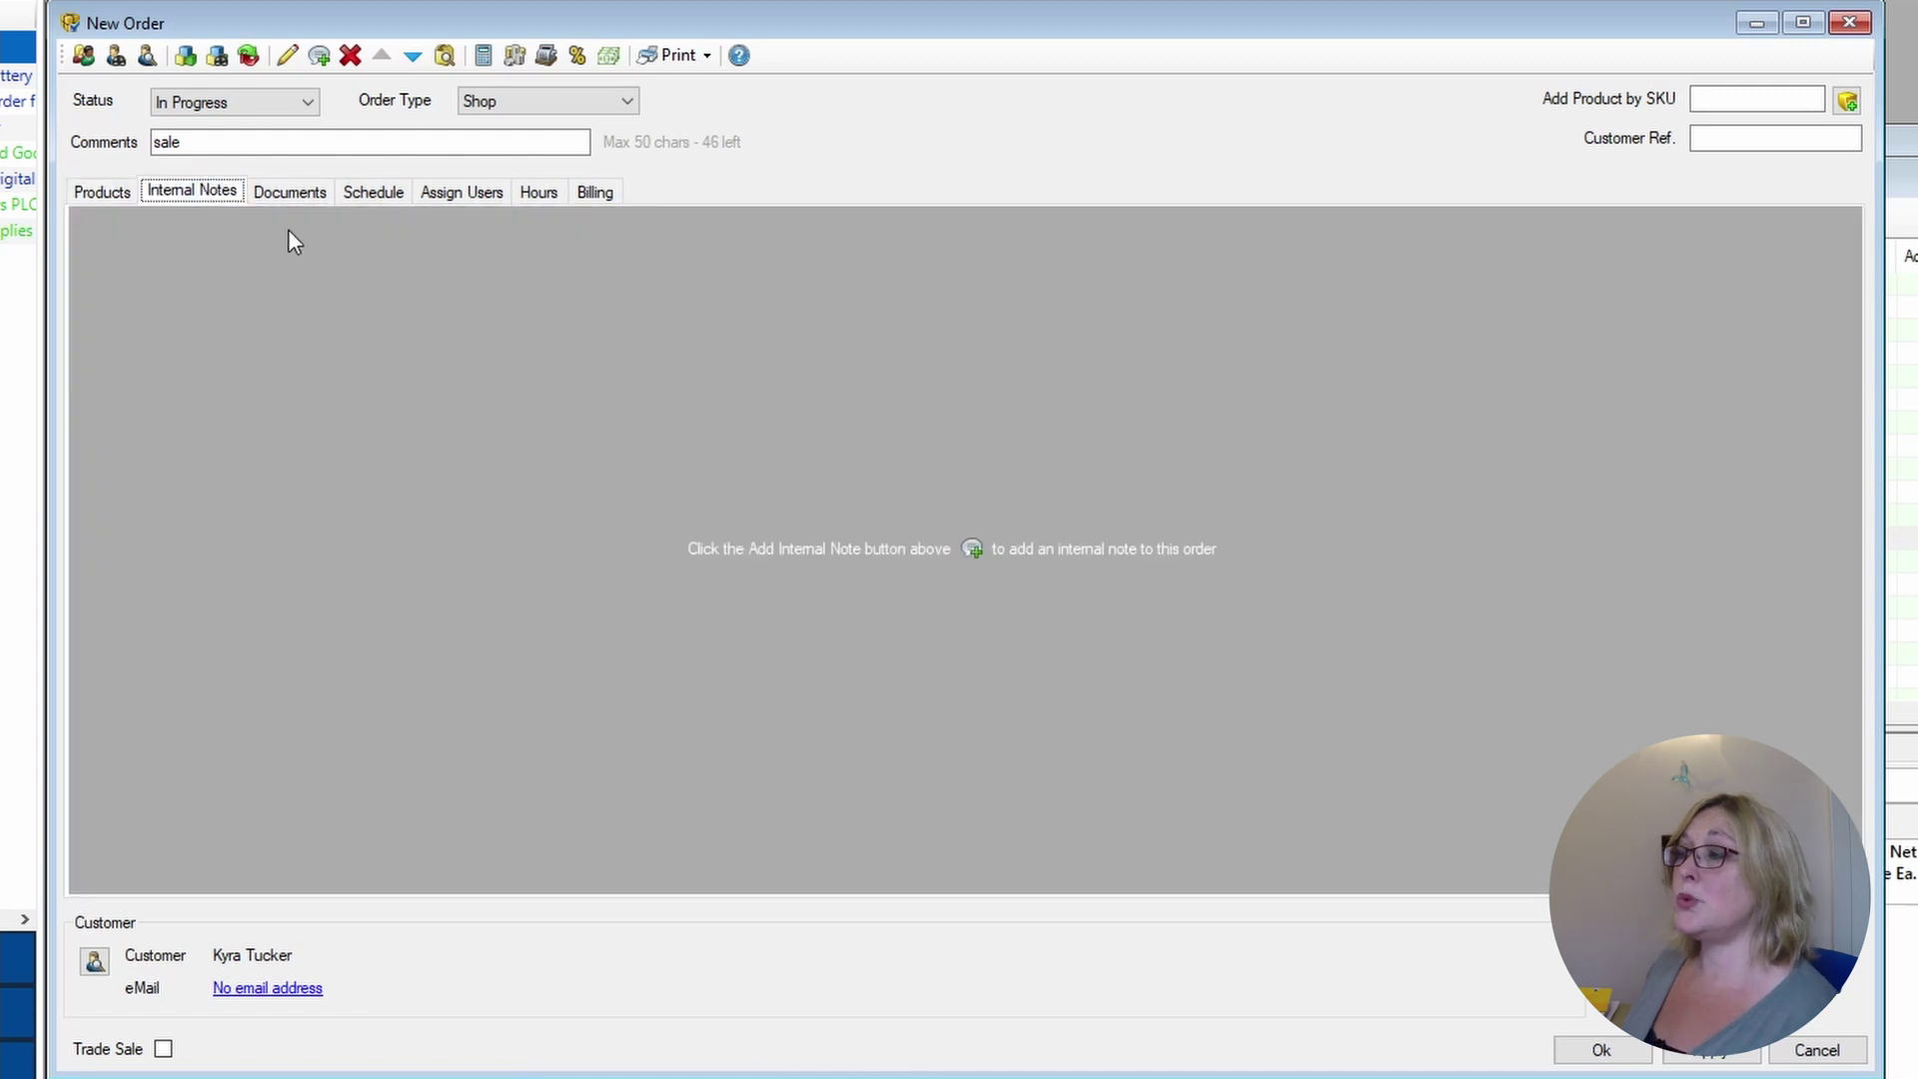
{"action": "left_click", "coordinate": [1705, 1051]}
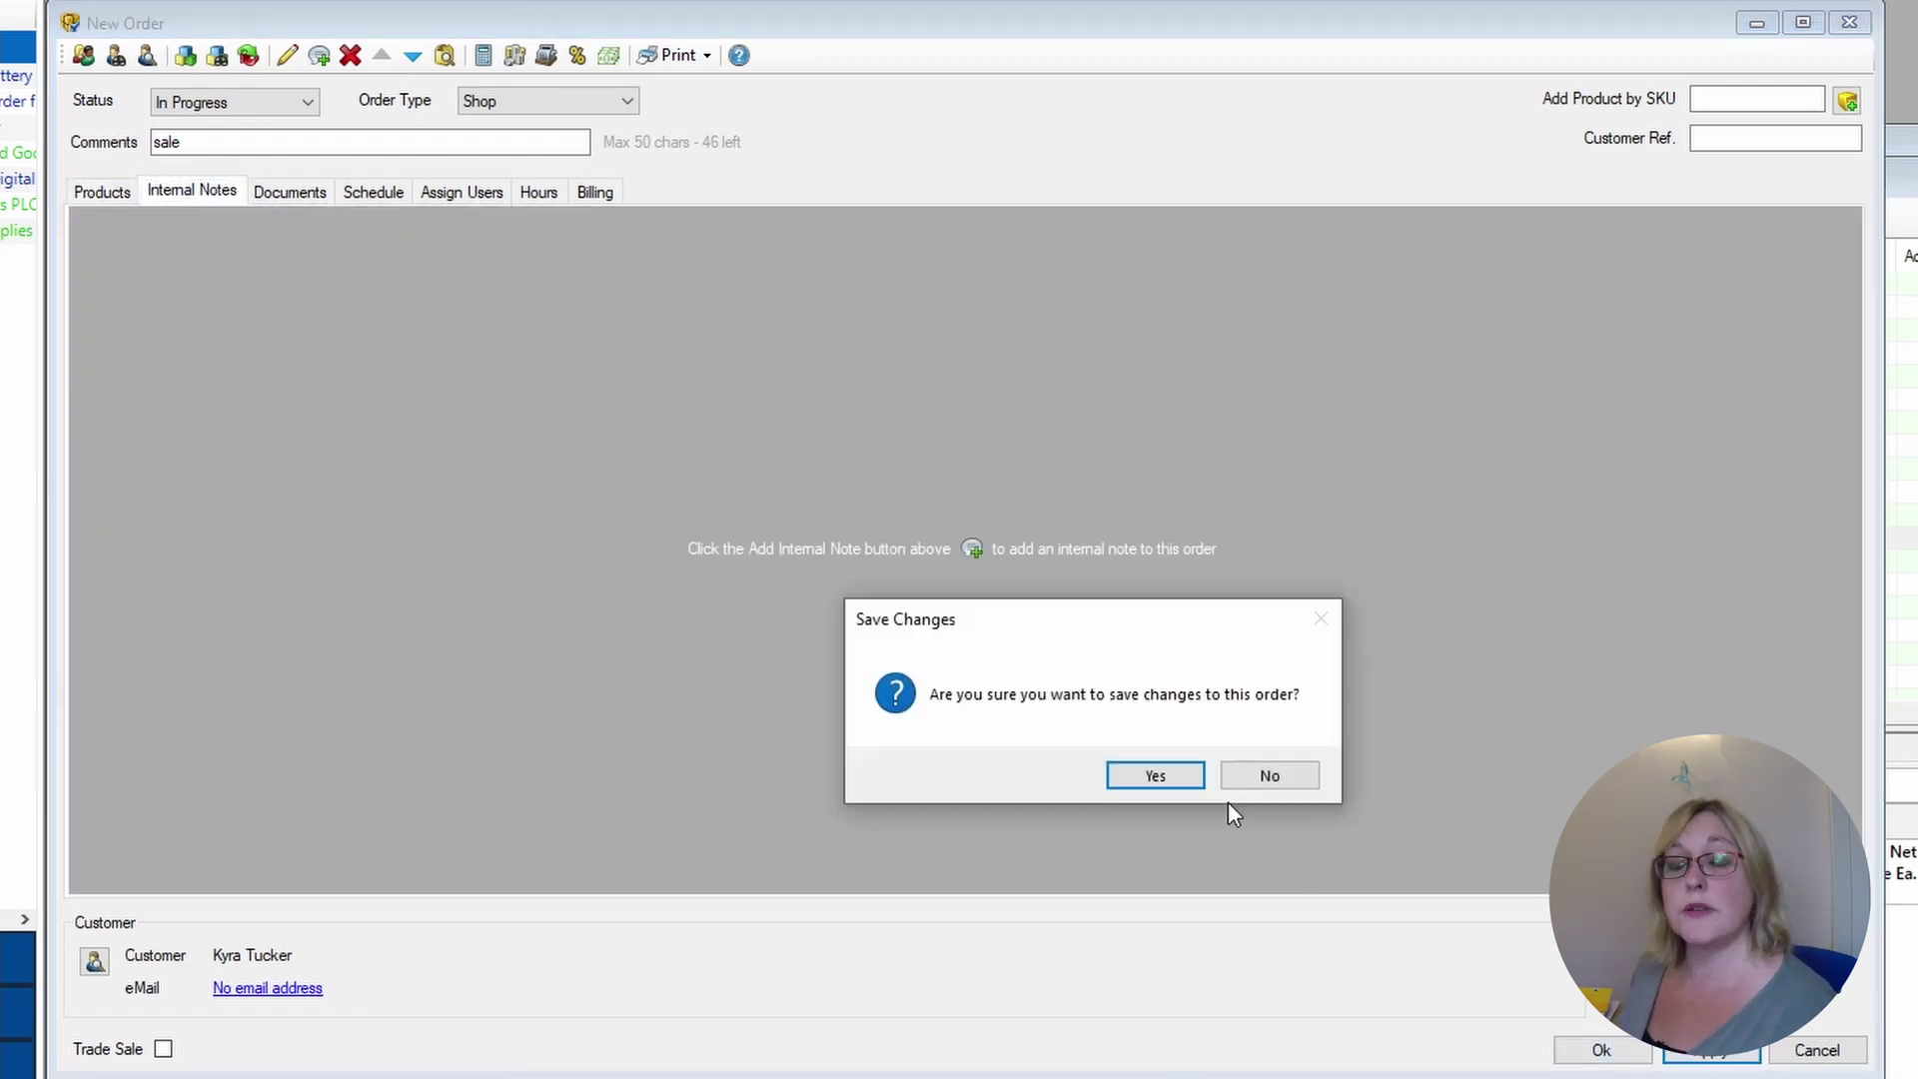
{"action": "left_click", "coordinate": [1148, 775]}
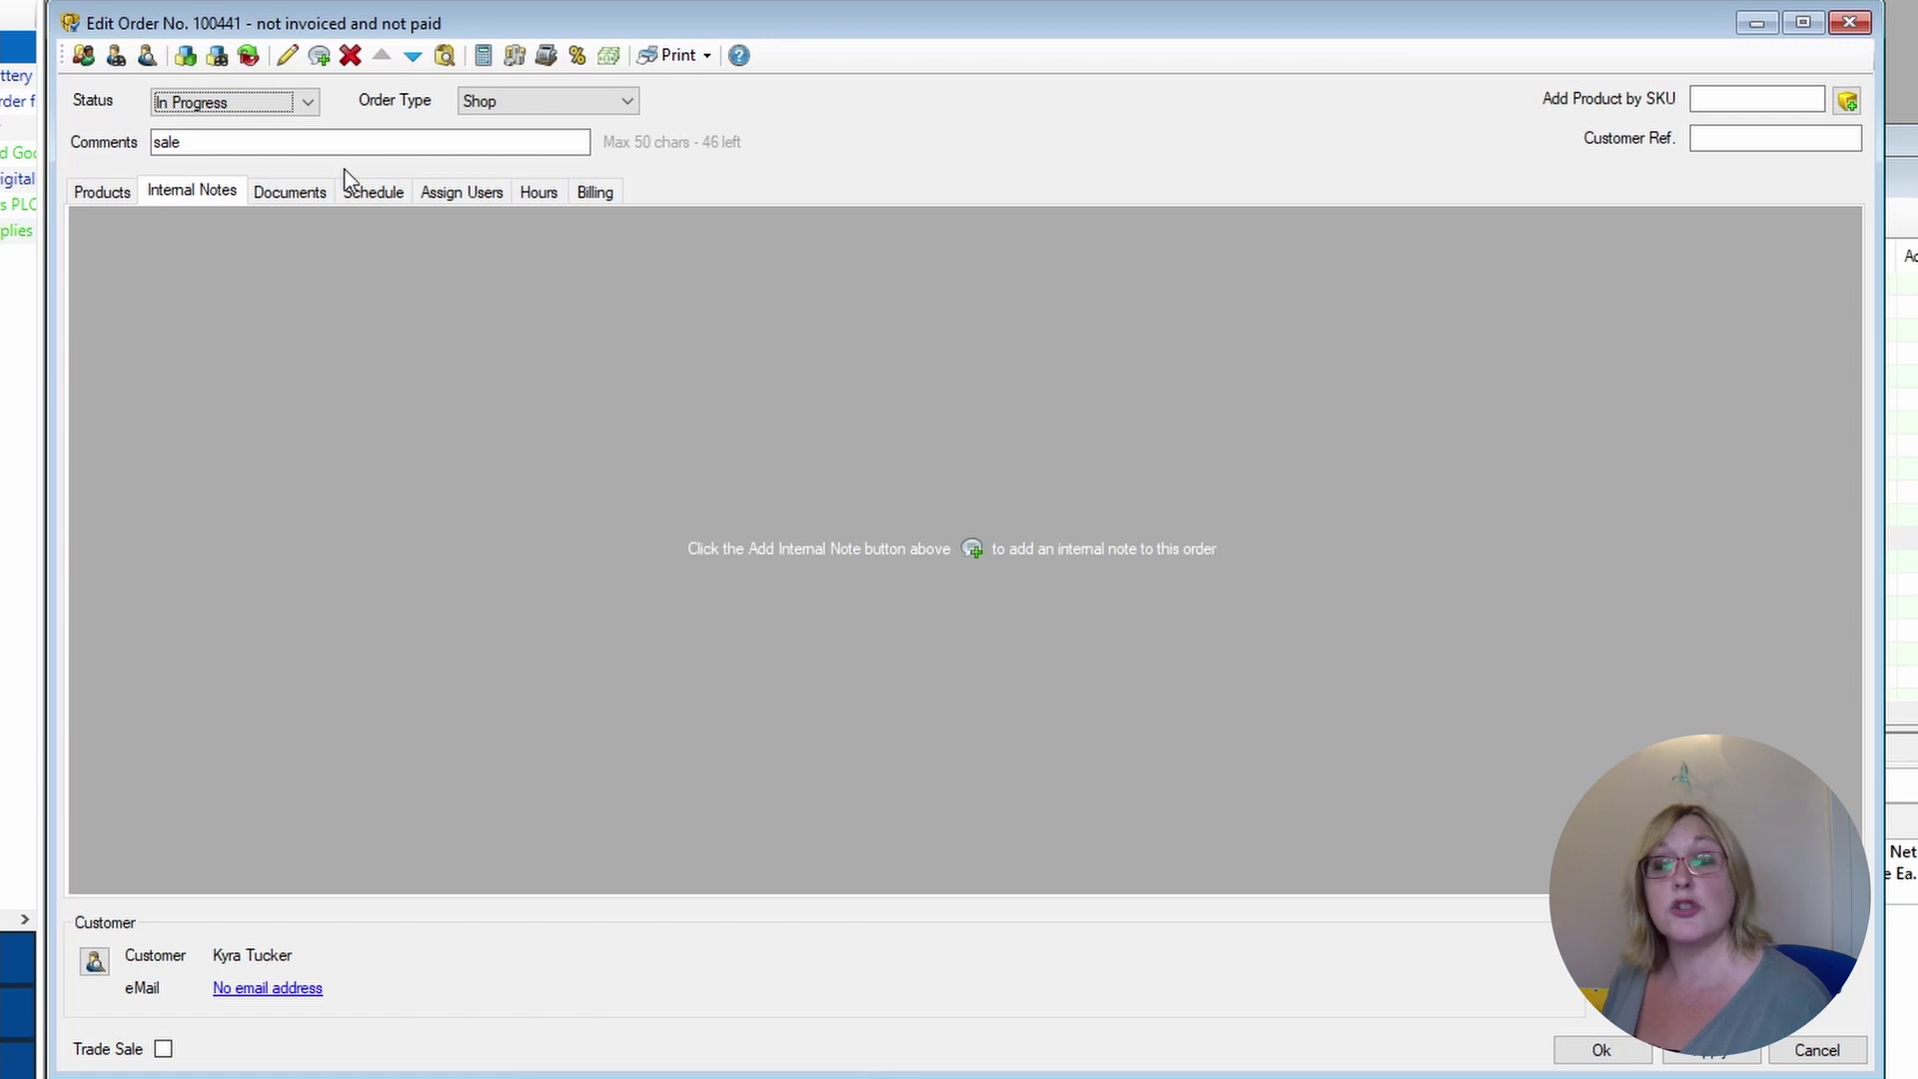
Start an internal note on the order reading "please call the client with an update"
{"action": "left_click", "coordinate": [320, 56]}
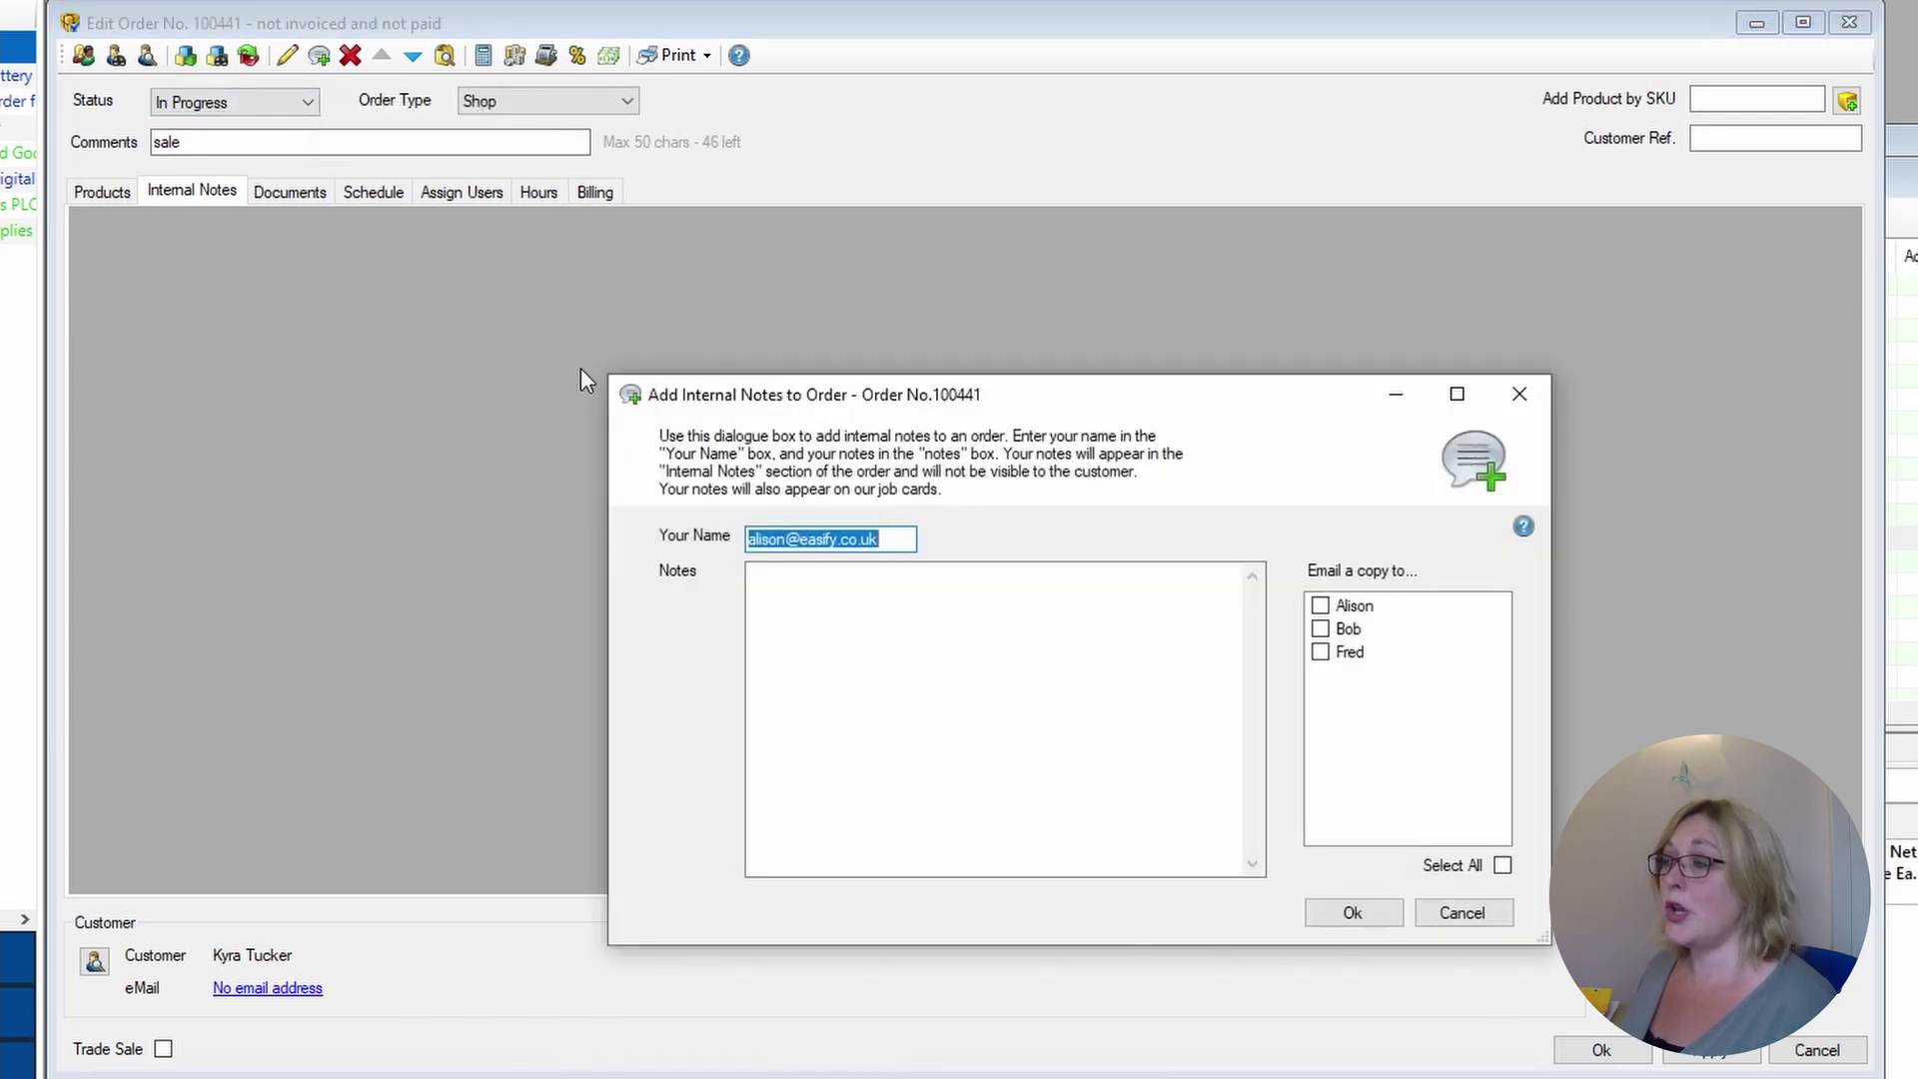
{"action": "left_click", "coordinate": [764, 587]}
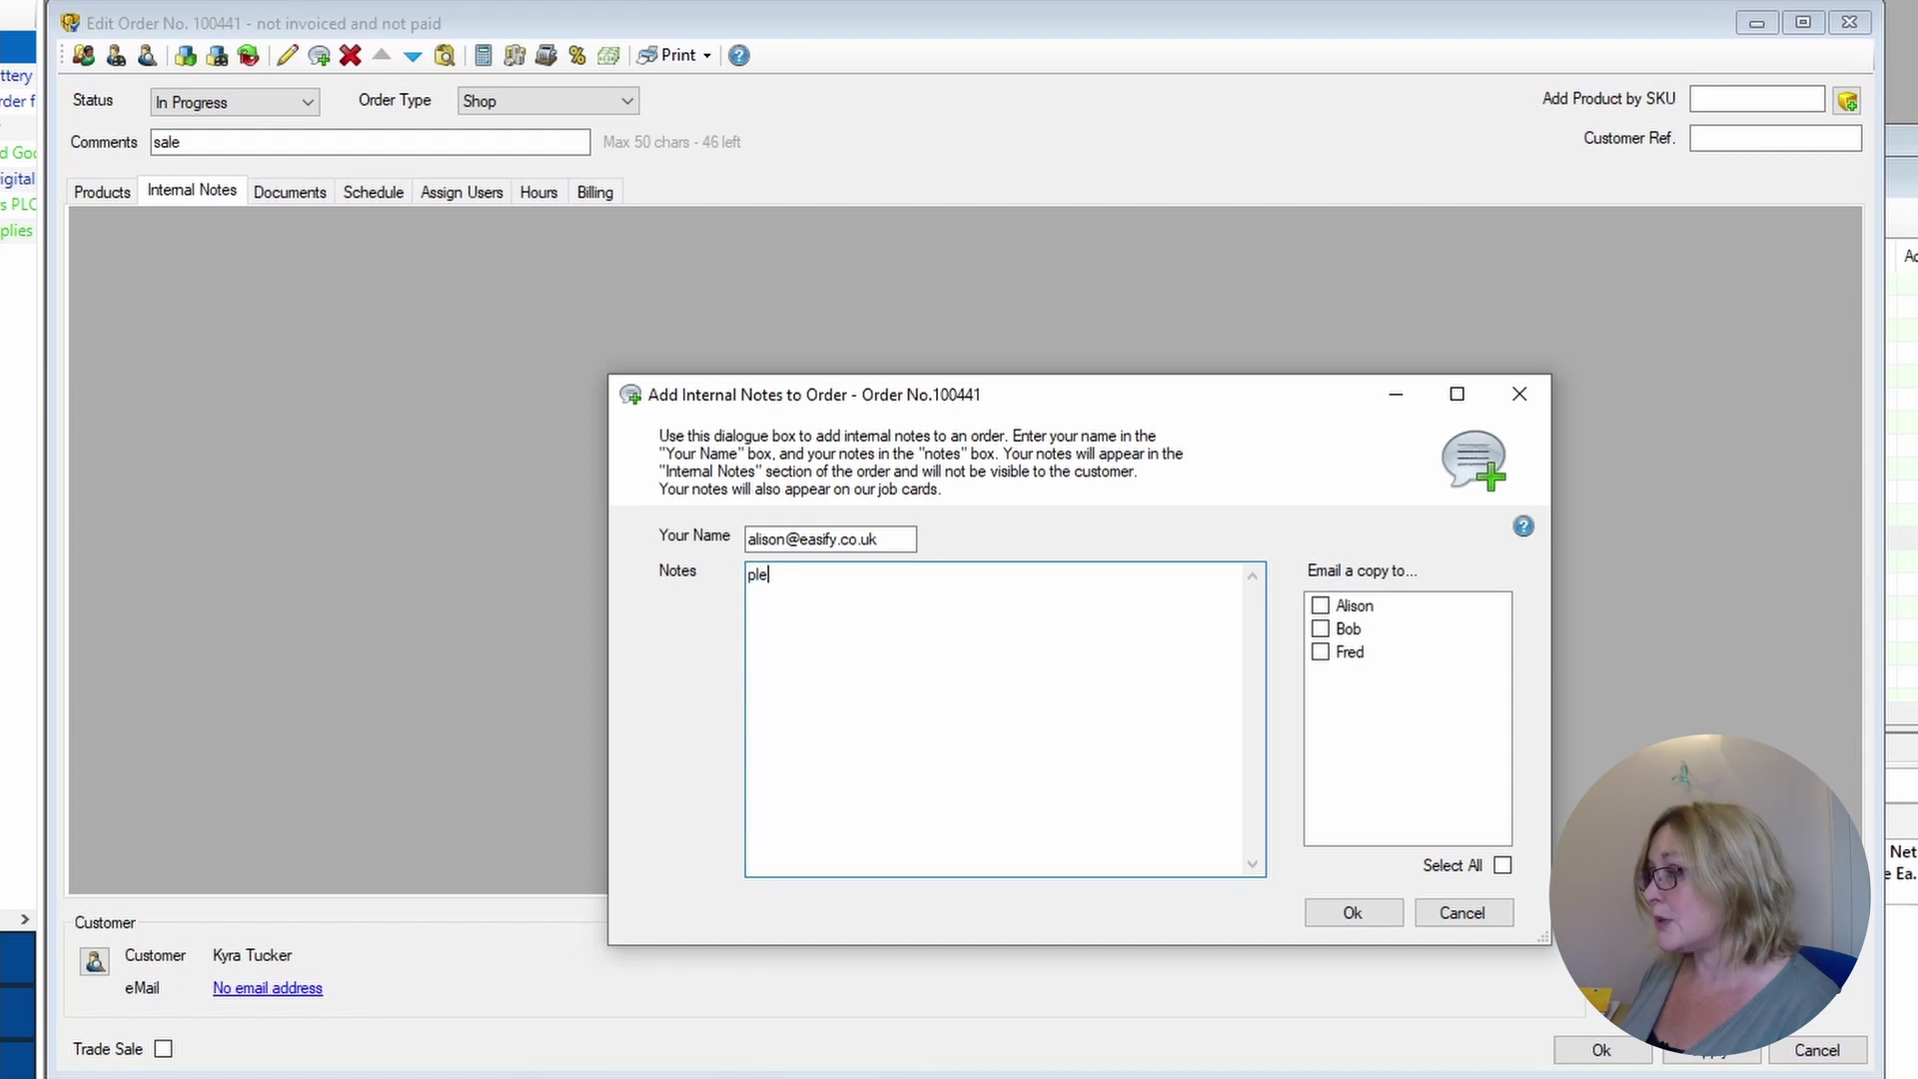
{"action": "type", "text": "please call "}
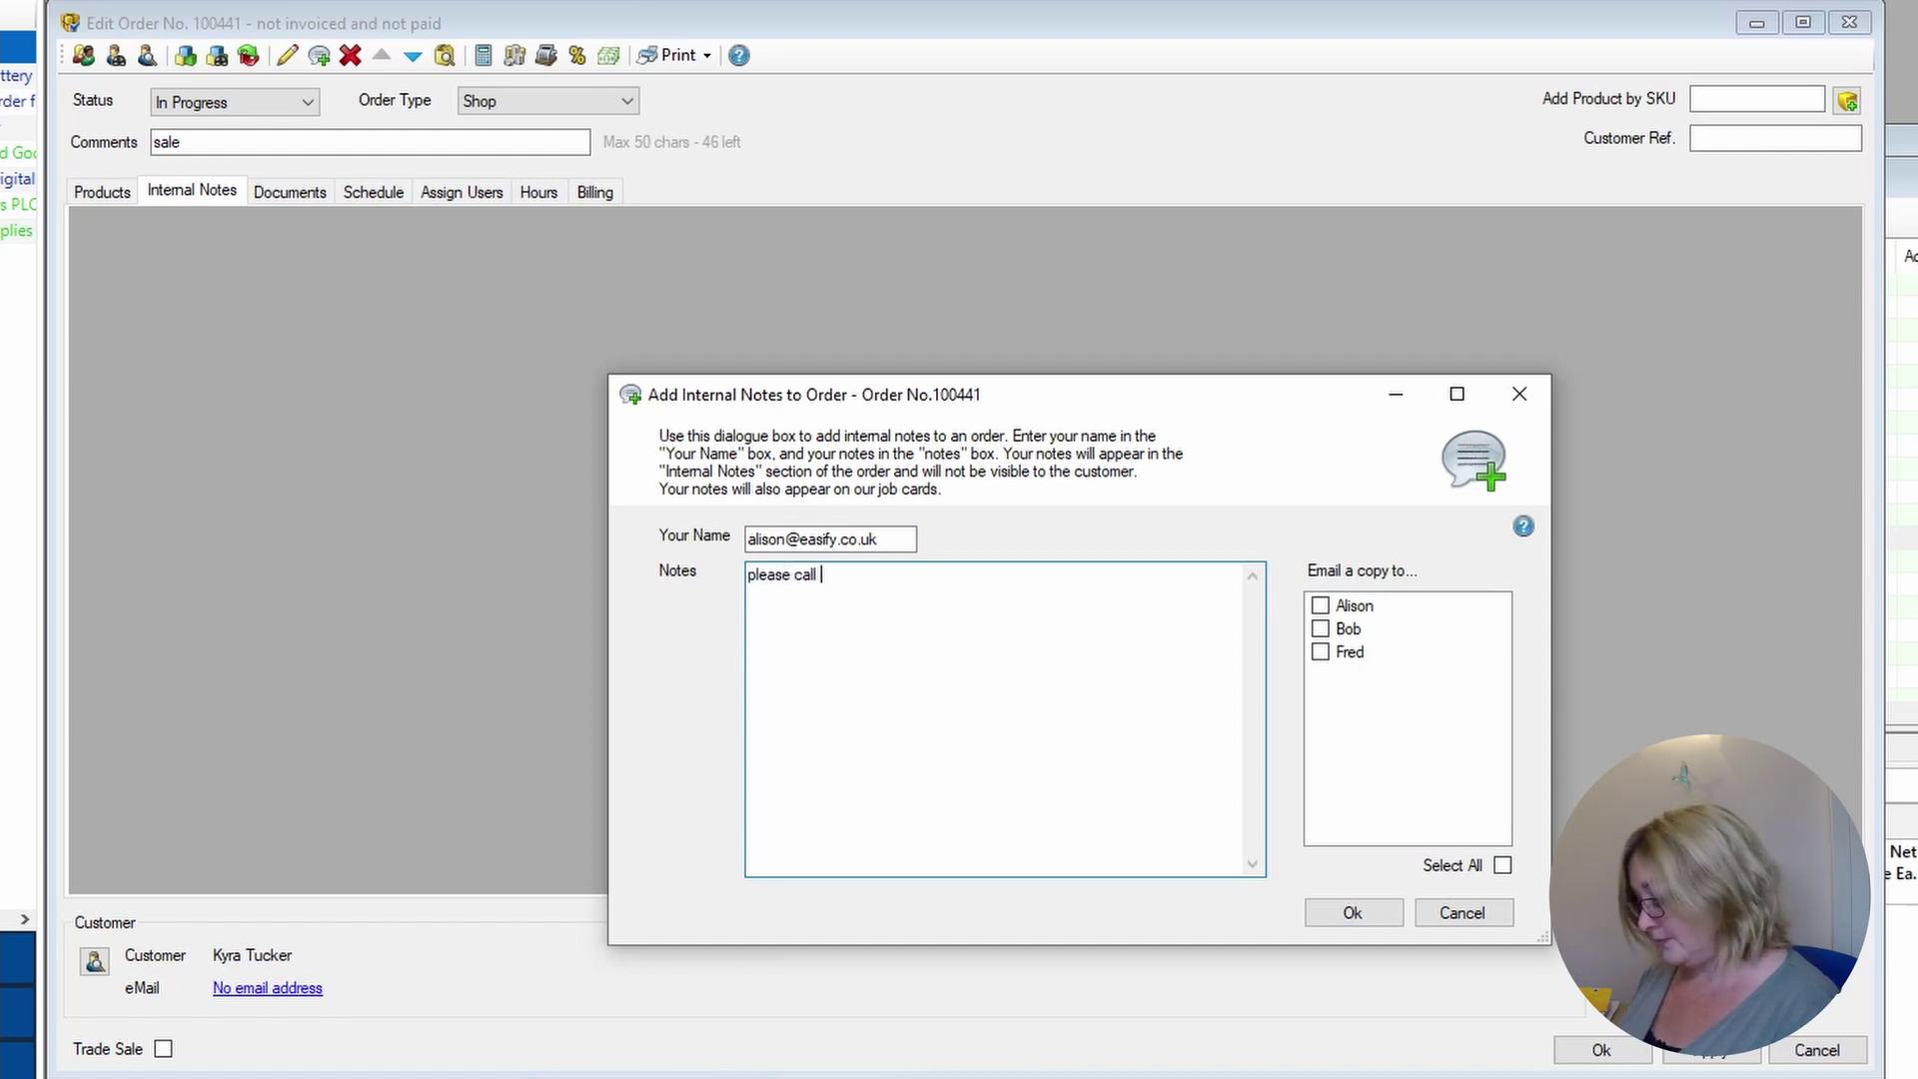
{"action": "type", "text": "the clien"}
{"action": "type", "text": "t with an"}
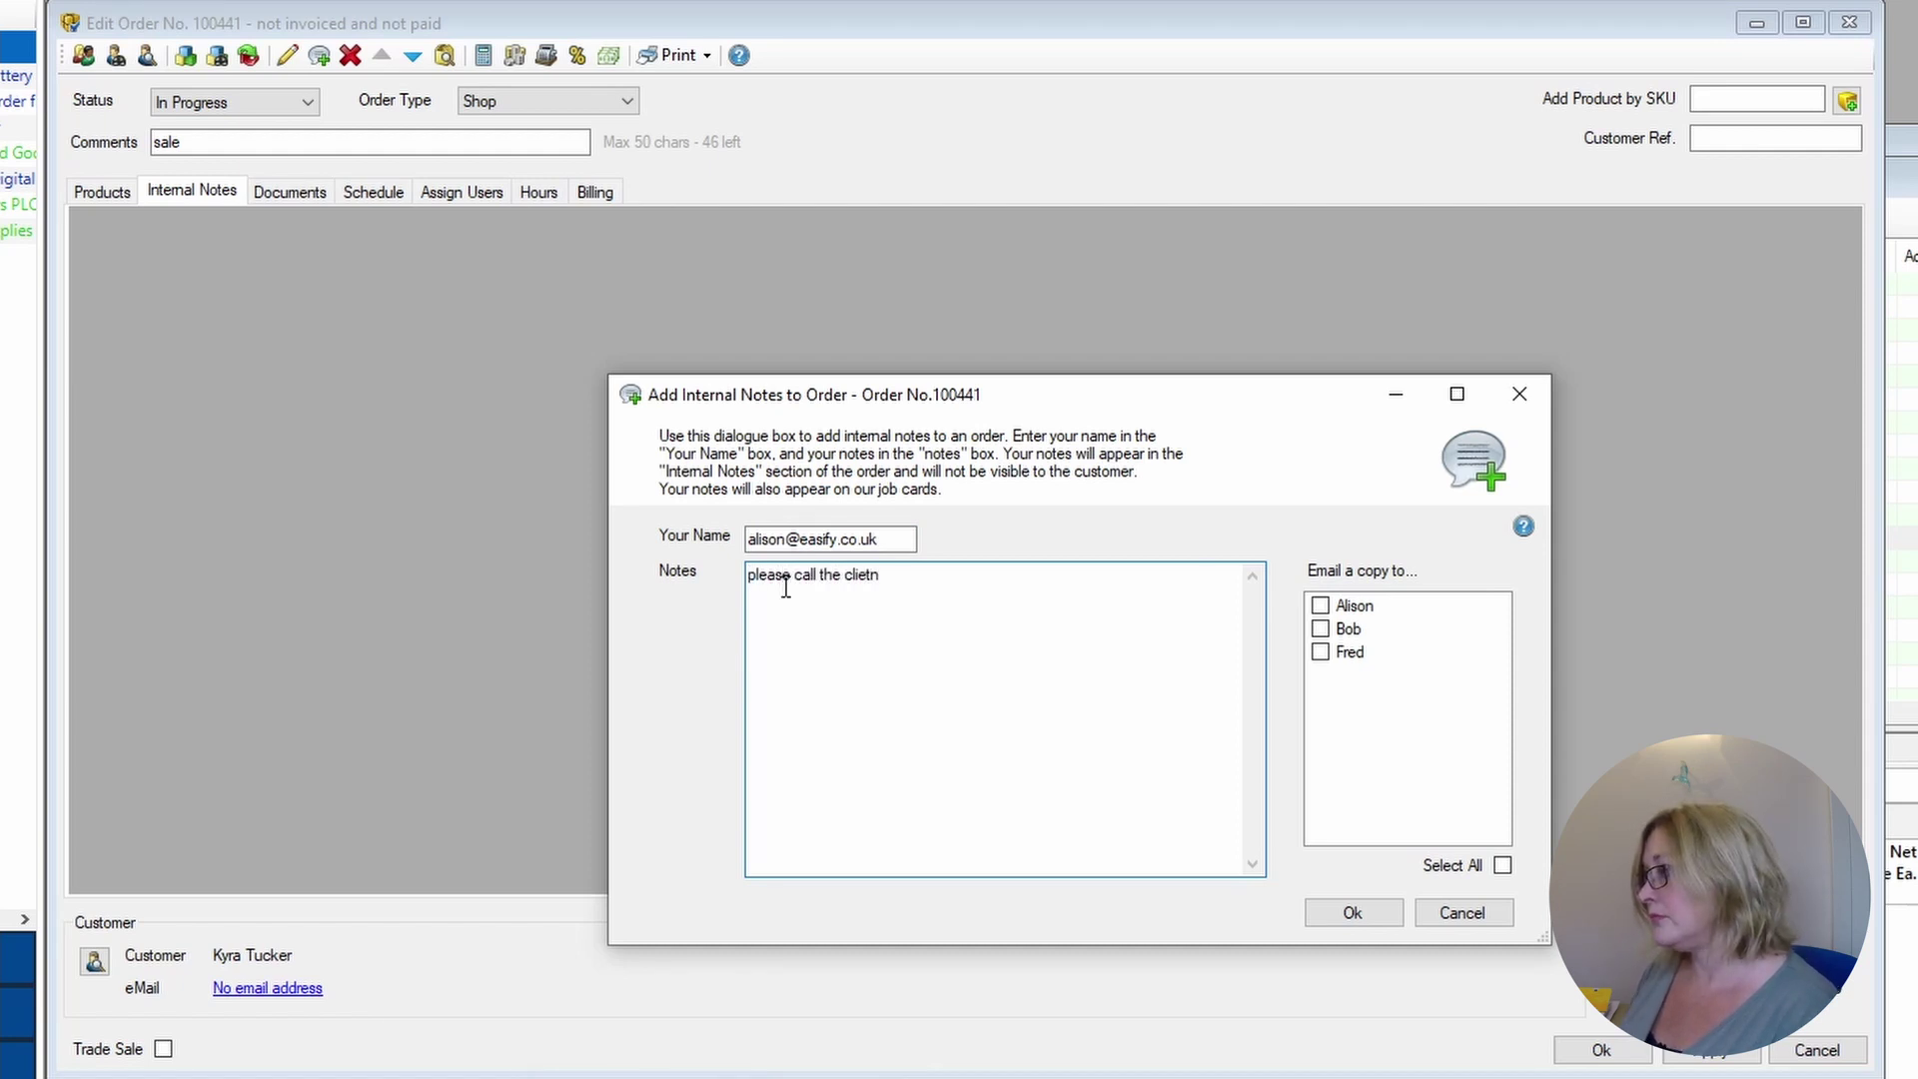
{"action": "key", "text": "BackSpace"}
{"action": "key", "text": "BackSpace"}
{"action": "type", "text": "nt with an update"}
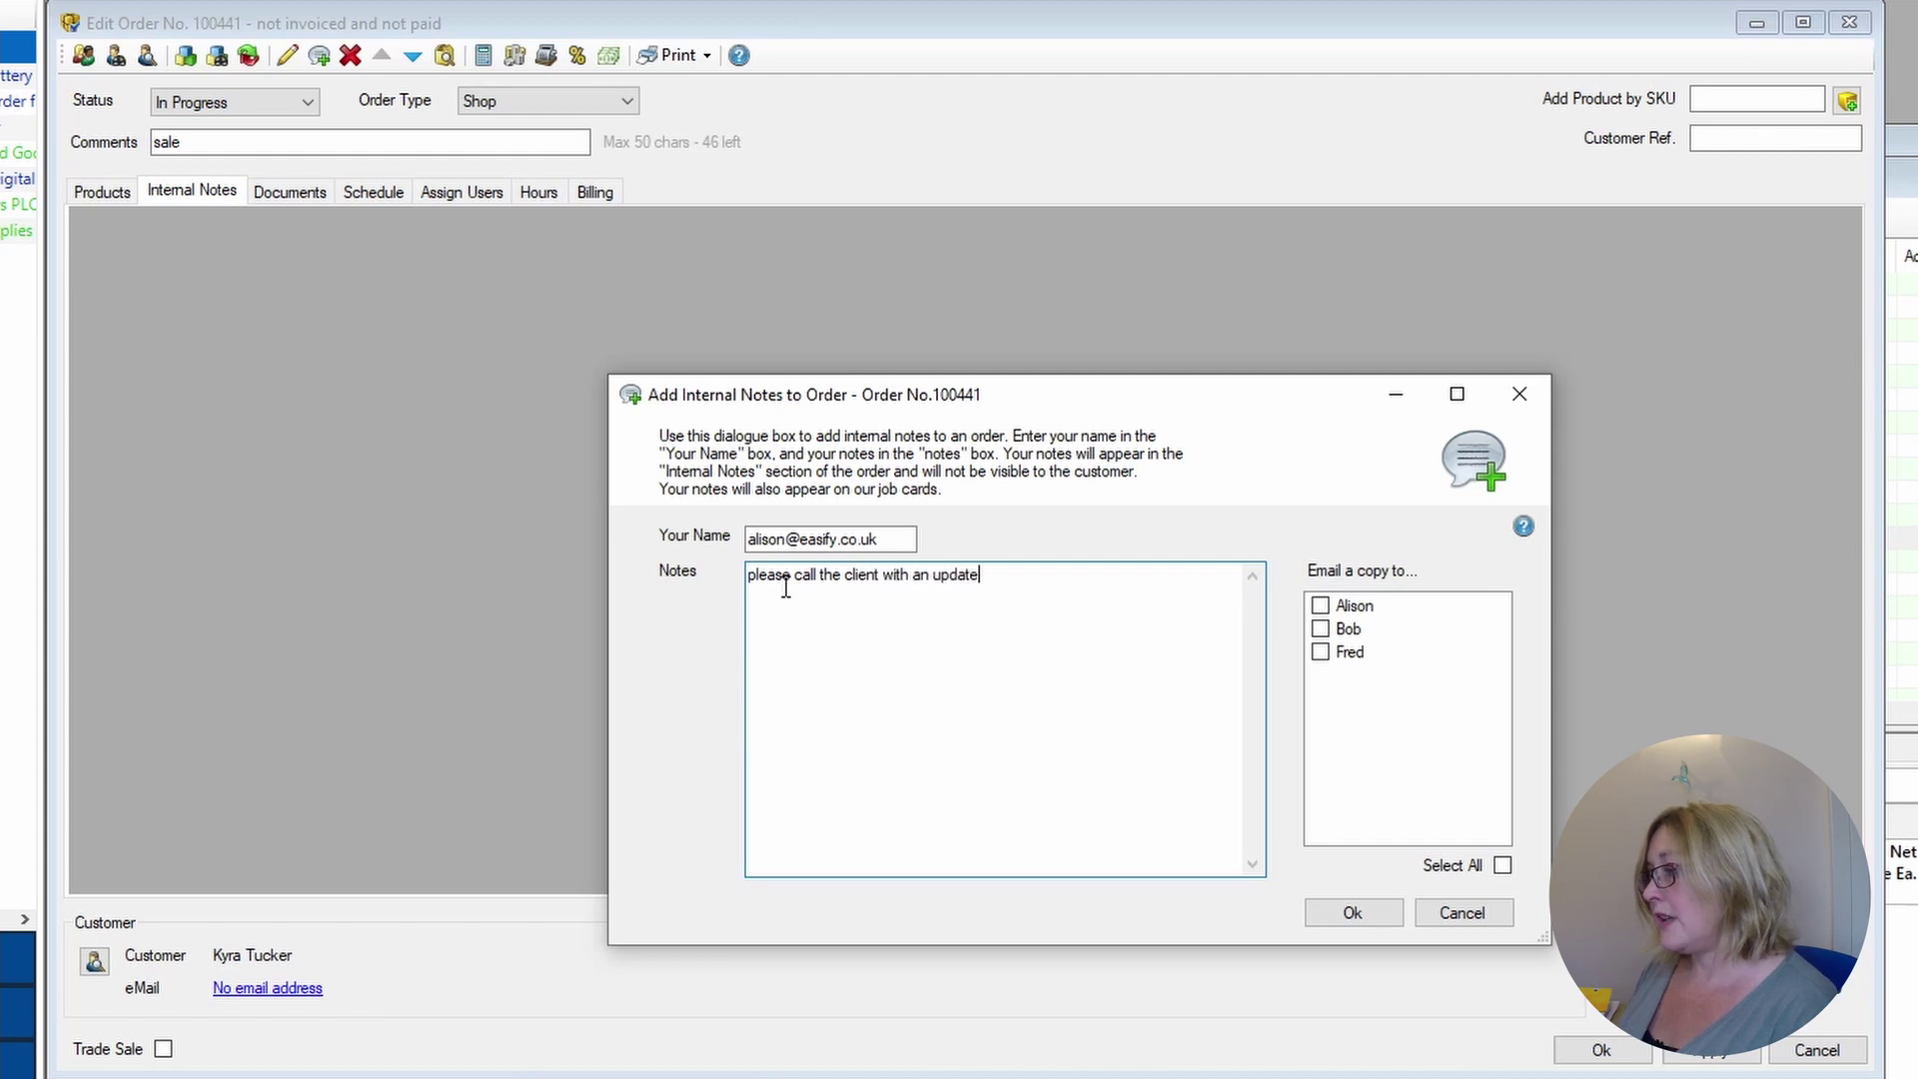
Select the second listed colleague to receive an email copy of the internal note and submit the note
{"action": "left_click", "coordinate": [1320, 632]}
{"action": "left_click", "coordinate": [1319, 632]}
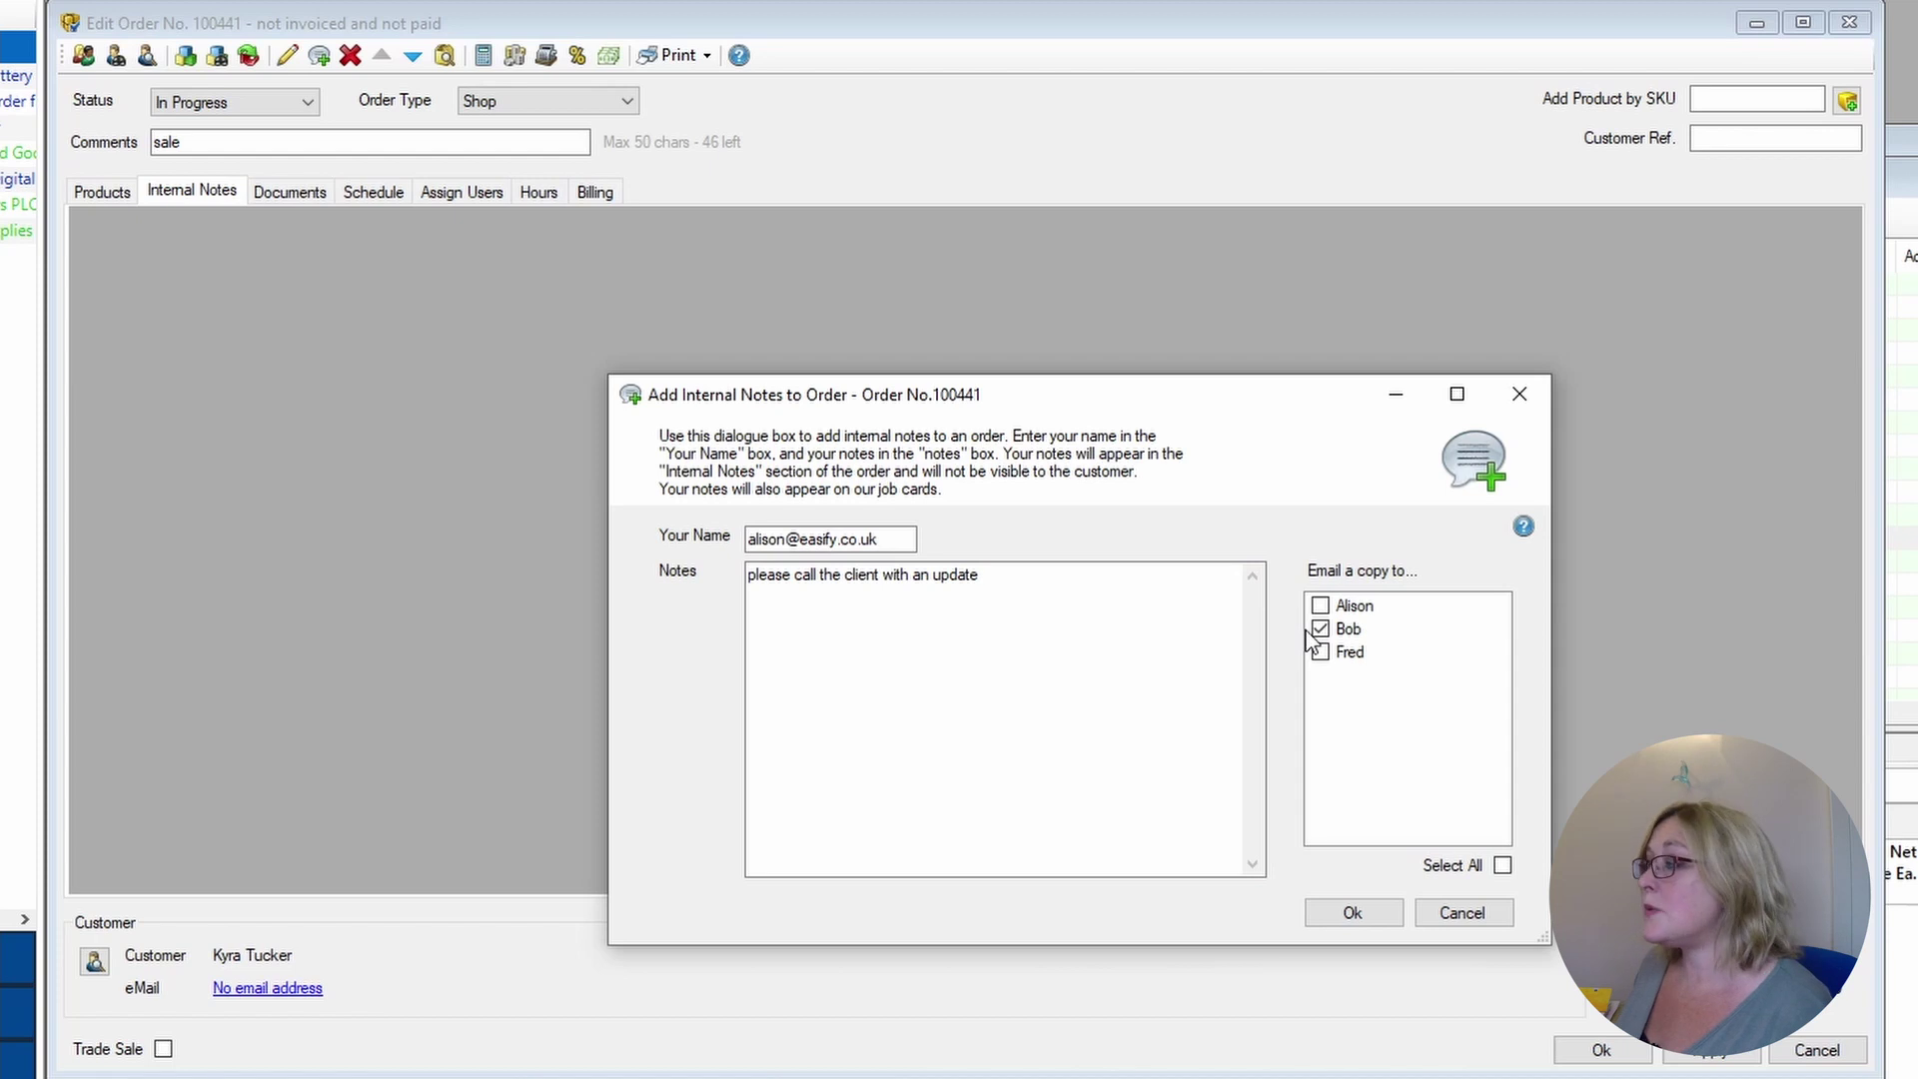
{"action": "left_click", "coordinate": [1354, 913]}
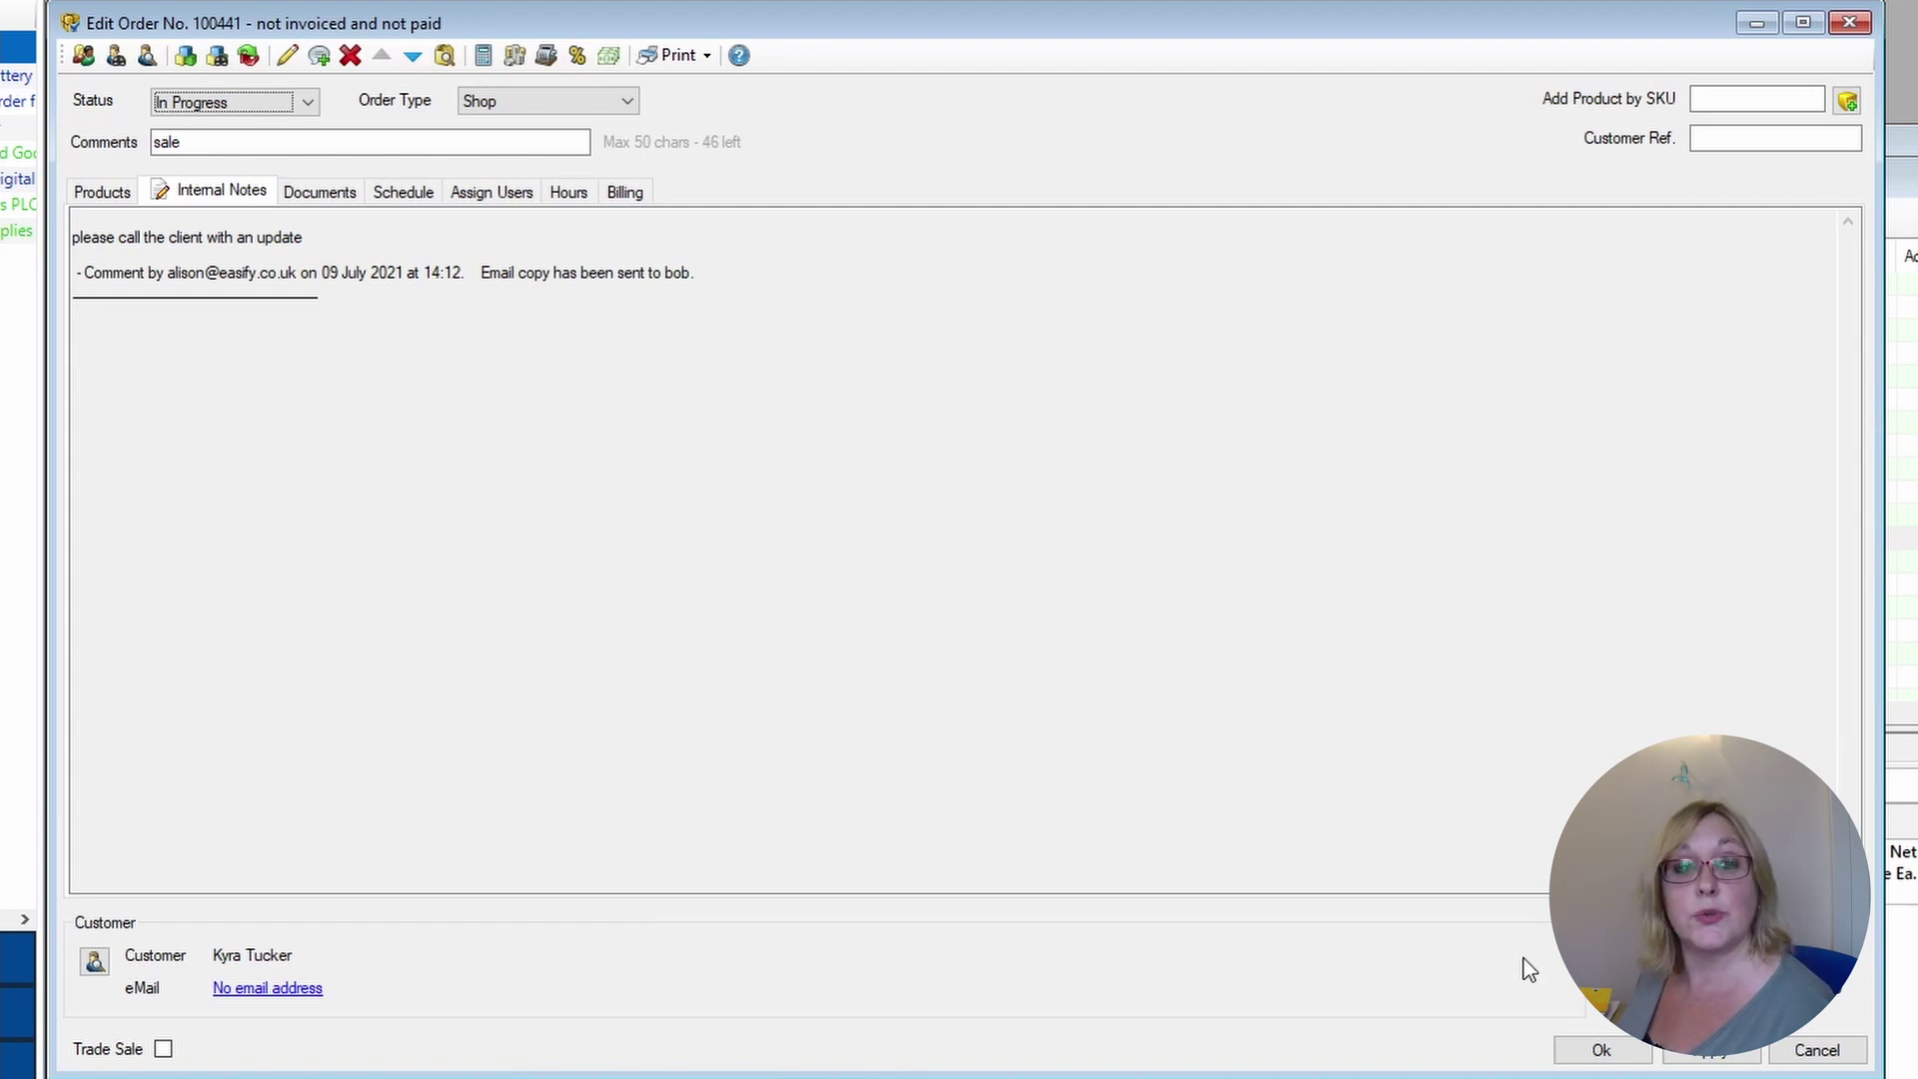
View the order's documents, and save the order as invoiced in its billing details
{"action": "left_click", "coordinate": [312, 194]}
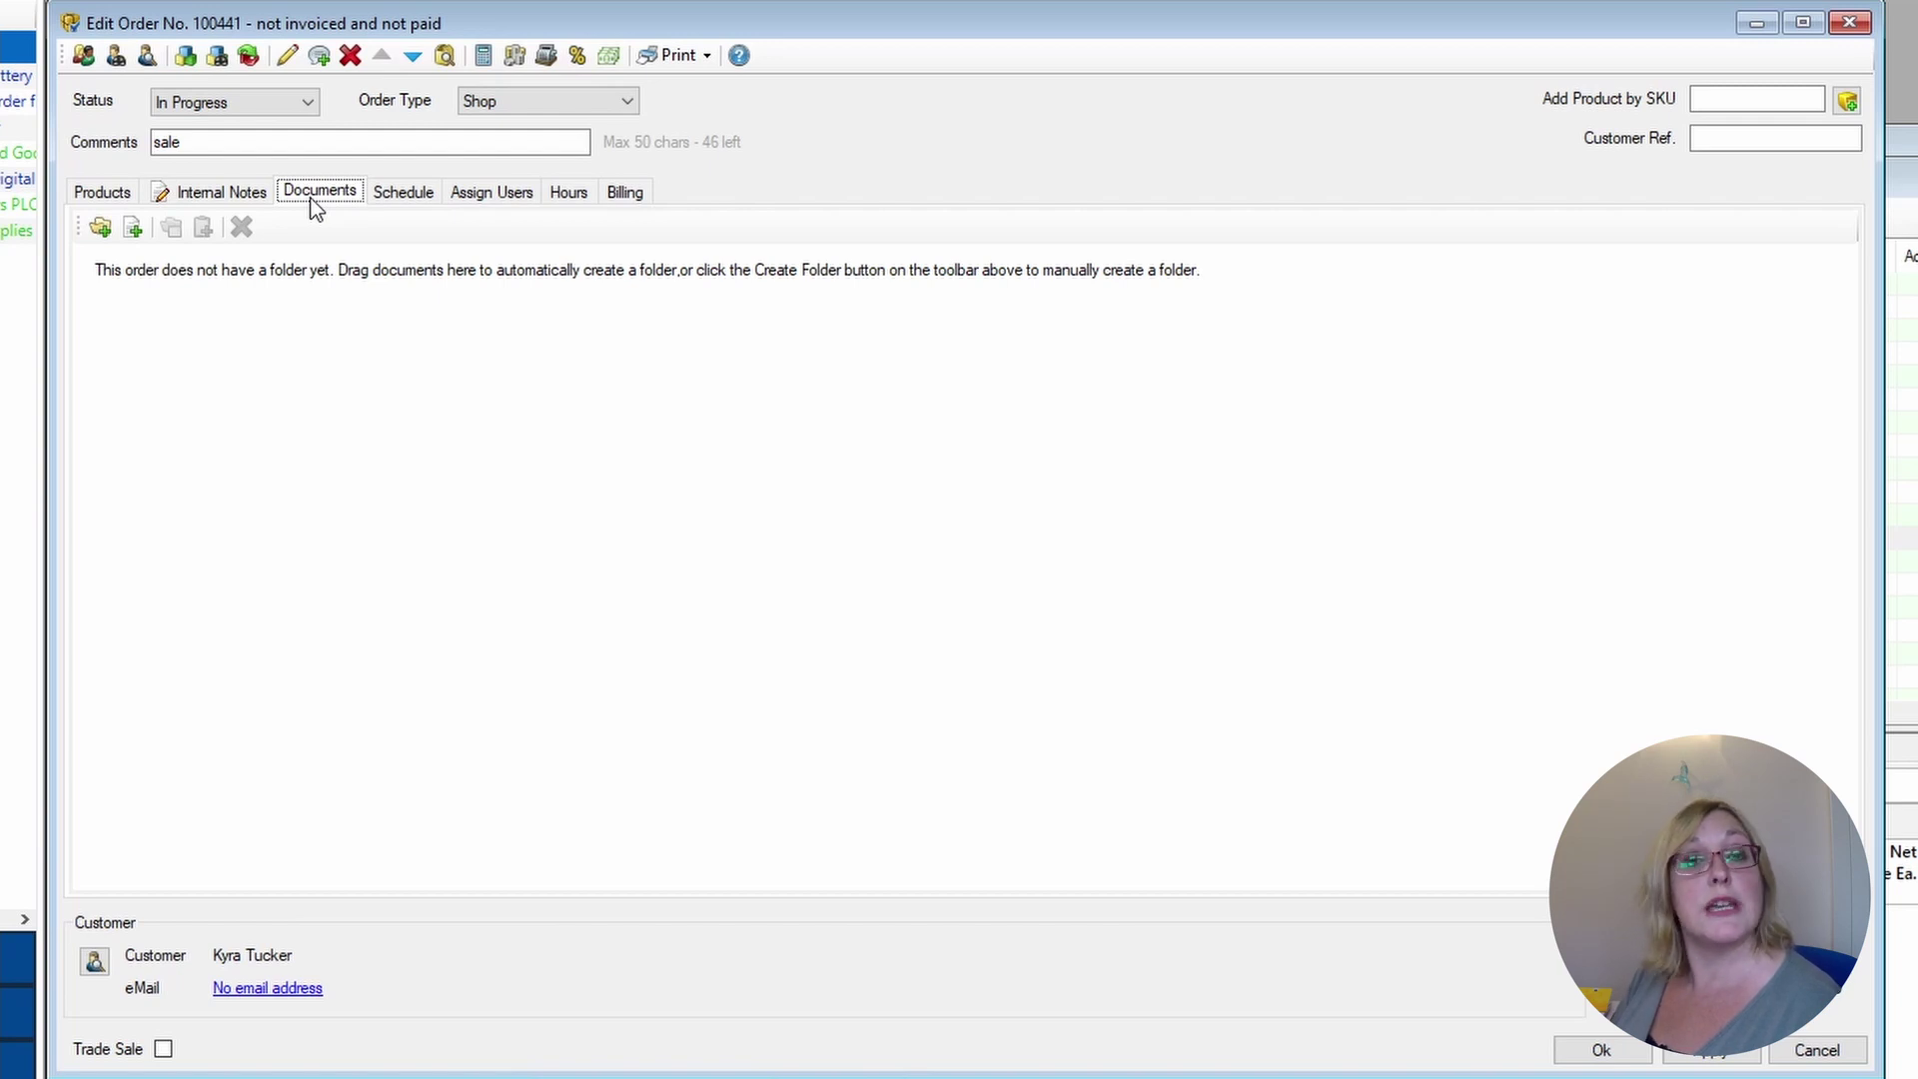
{"action": "left_click", "coordinate": [626, 192]}
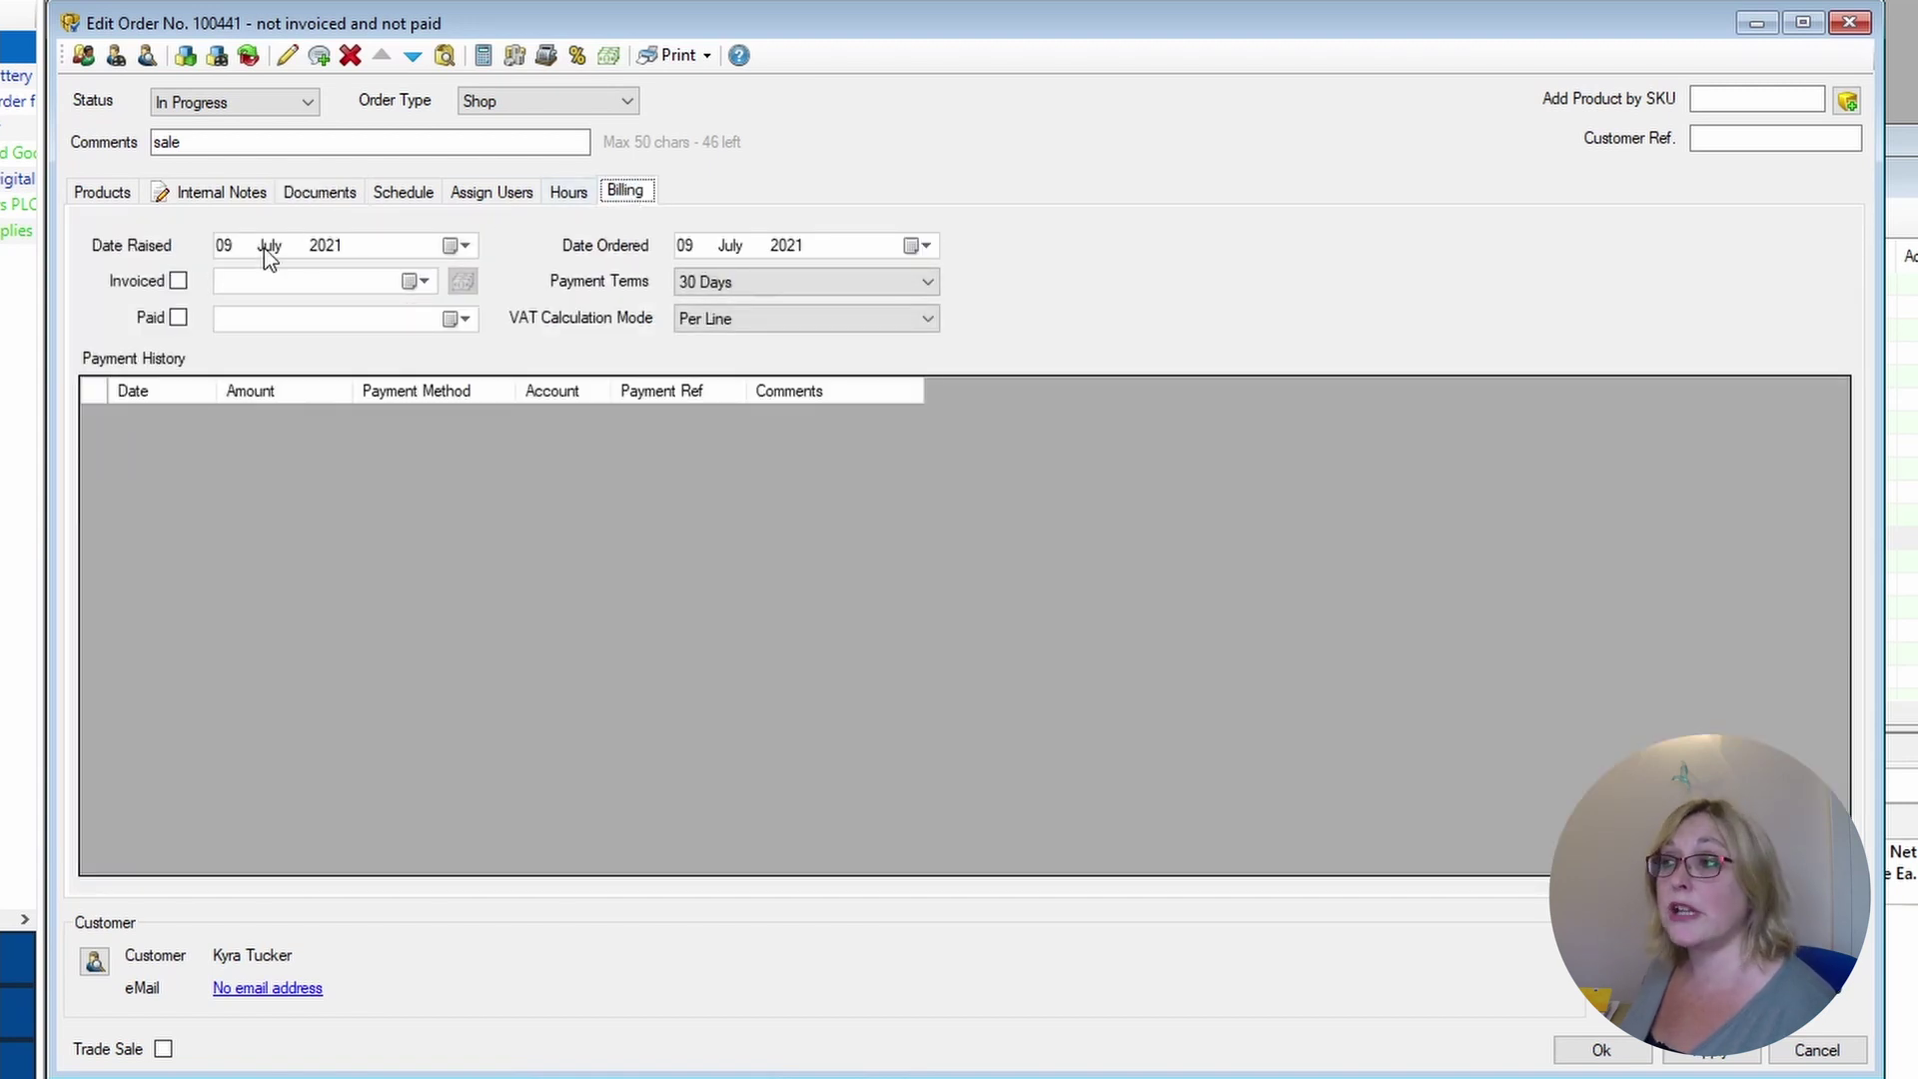
{"action": "left_click", "coordinate": [179, 284]}
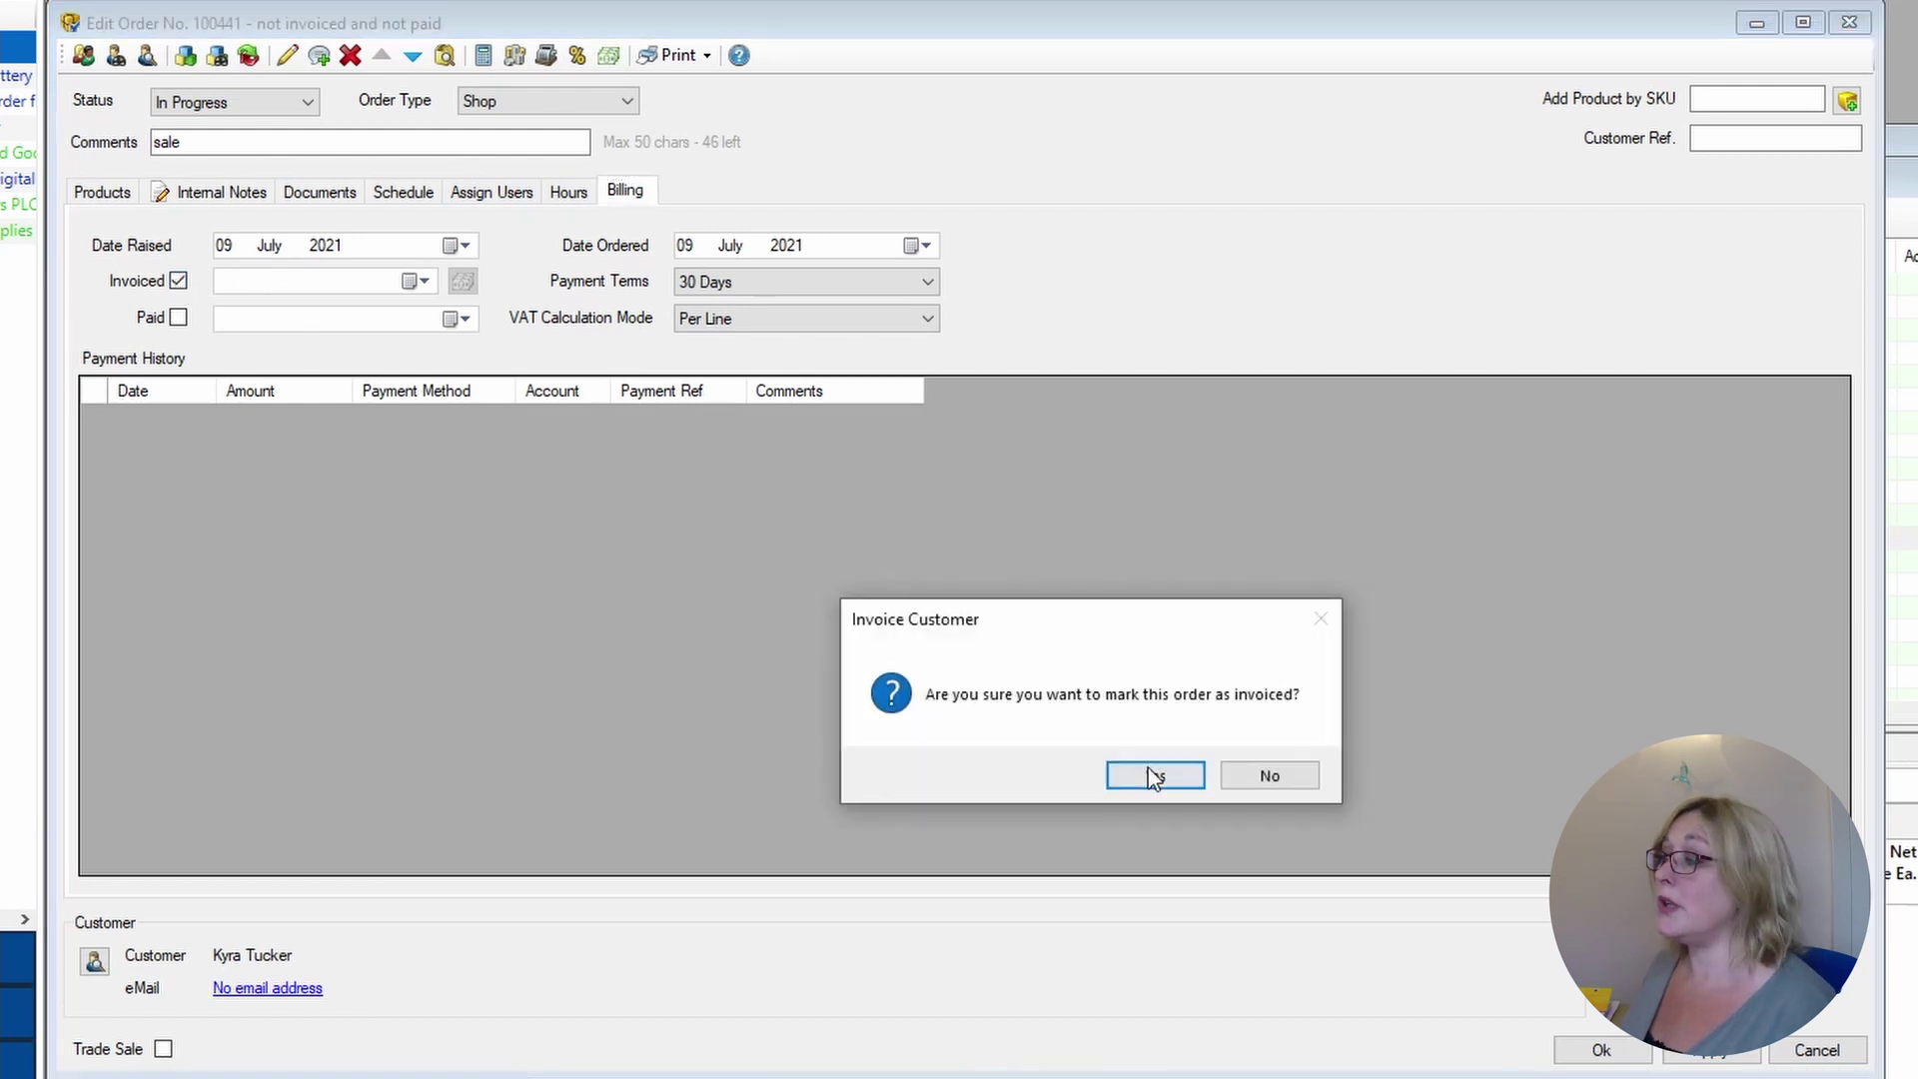
{"action": "left_click", "coordinate": [1152, 777]}
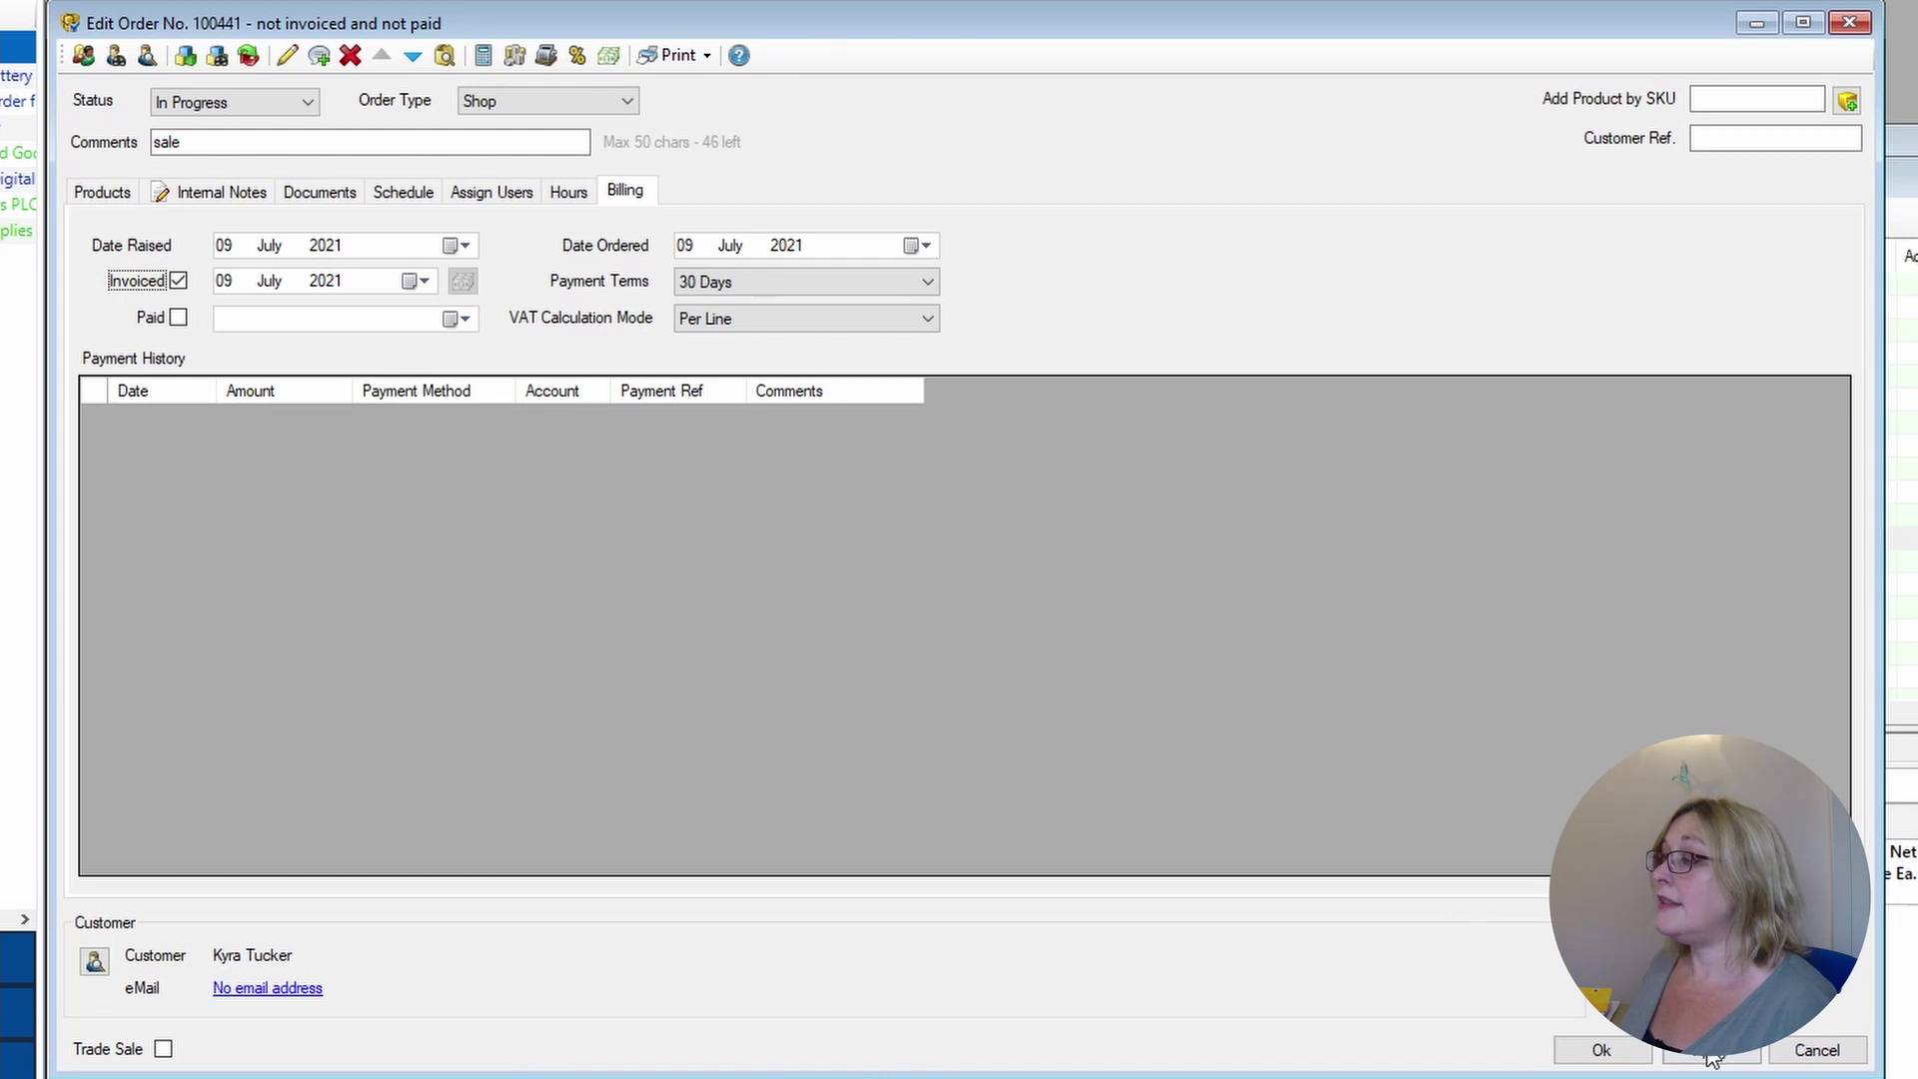
{"action": "left_click", "coordinate": [1713, 1059]}
{"action": "left_click", "coordinate": [1157, 775]}
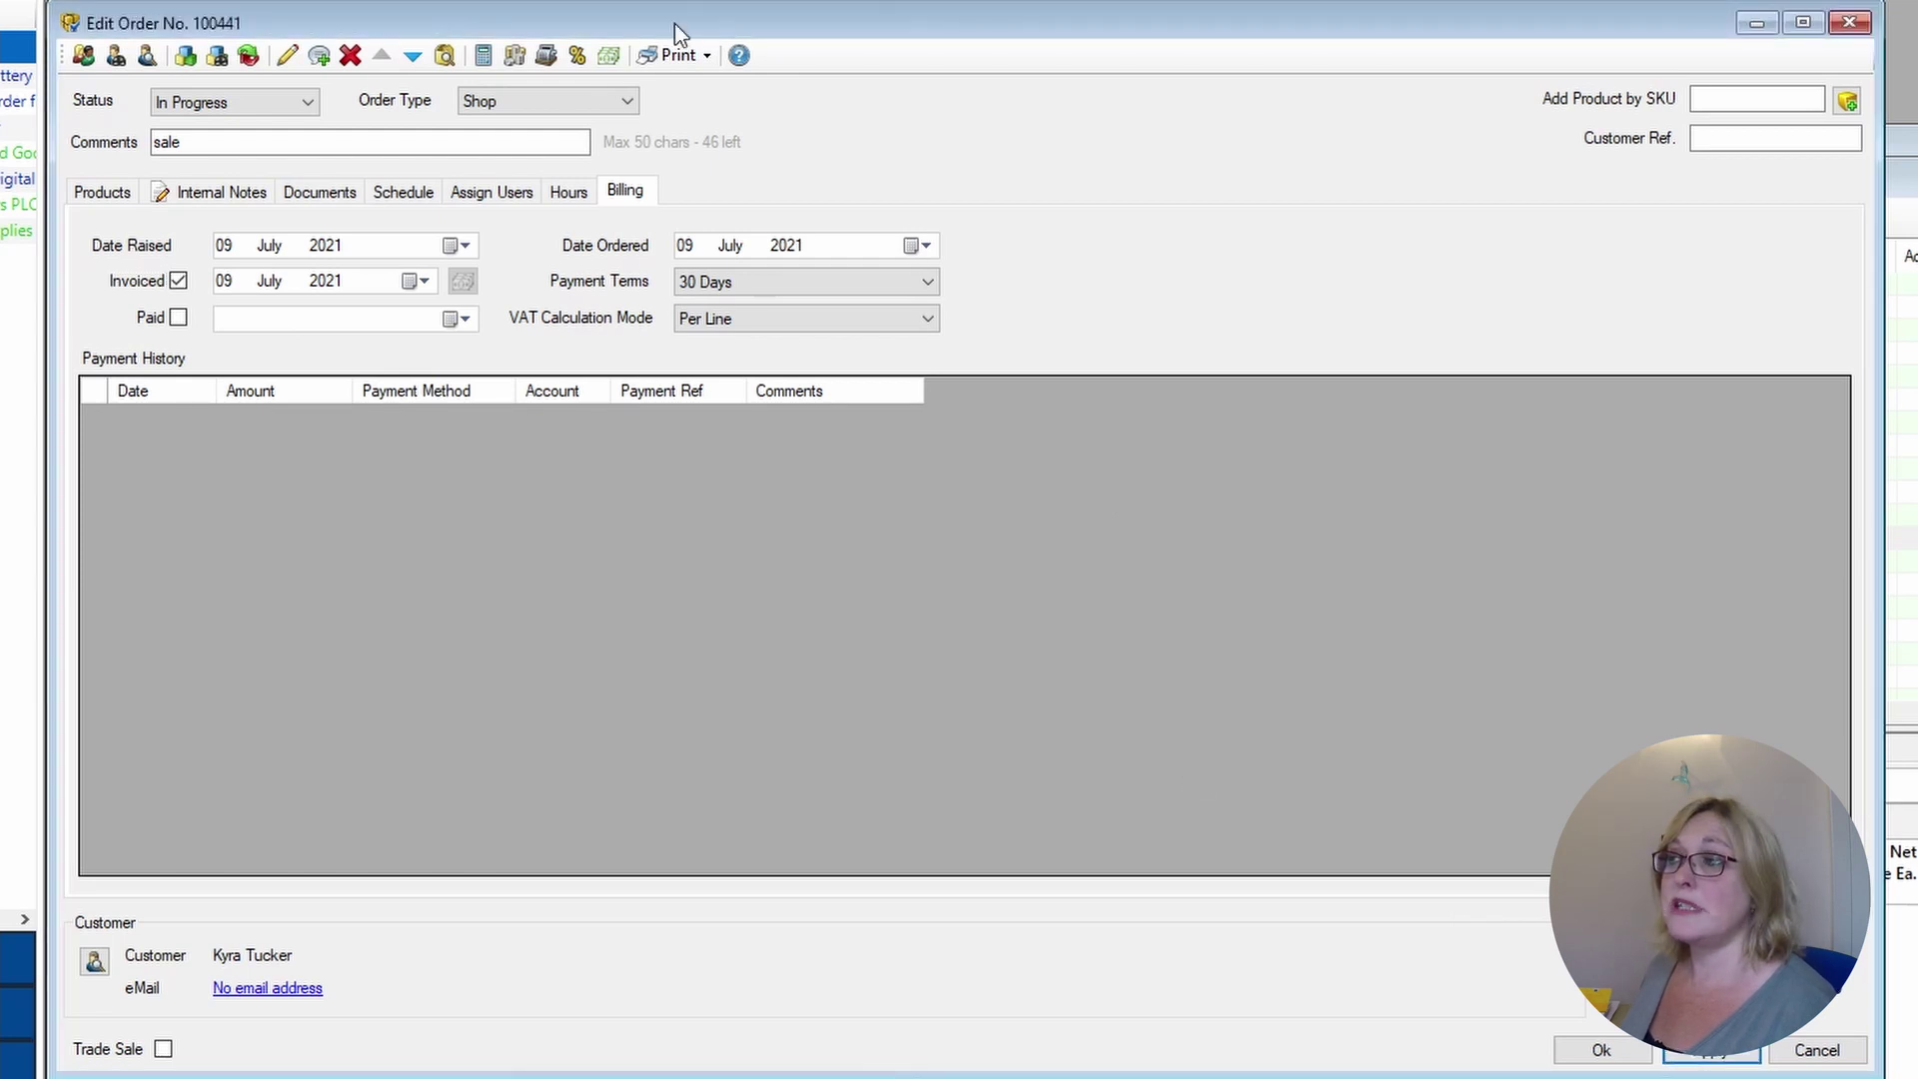
View the document types available for printing the order, such as the invoice, without printing anything
{"action": "left_click", "coordinate": [705, 55]}
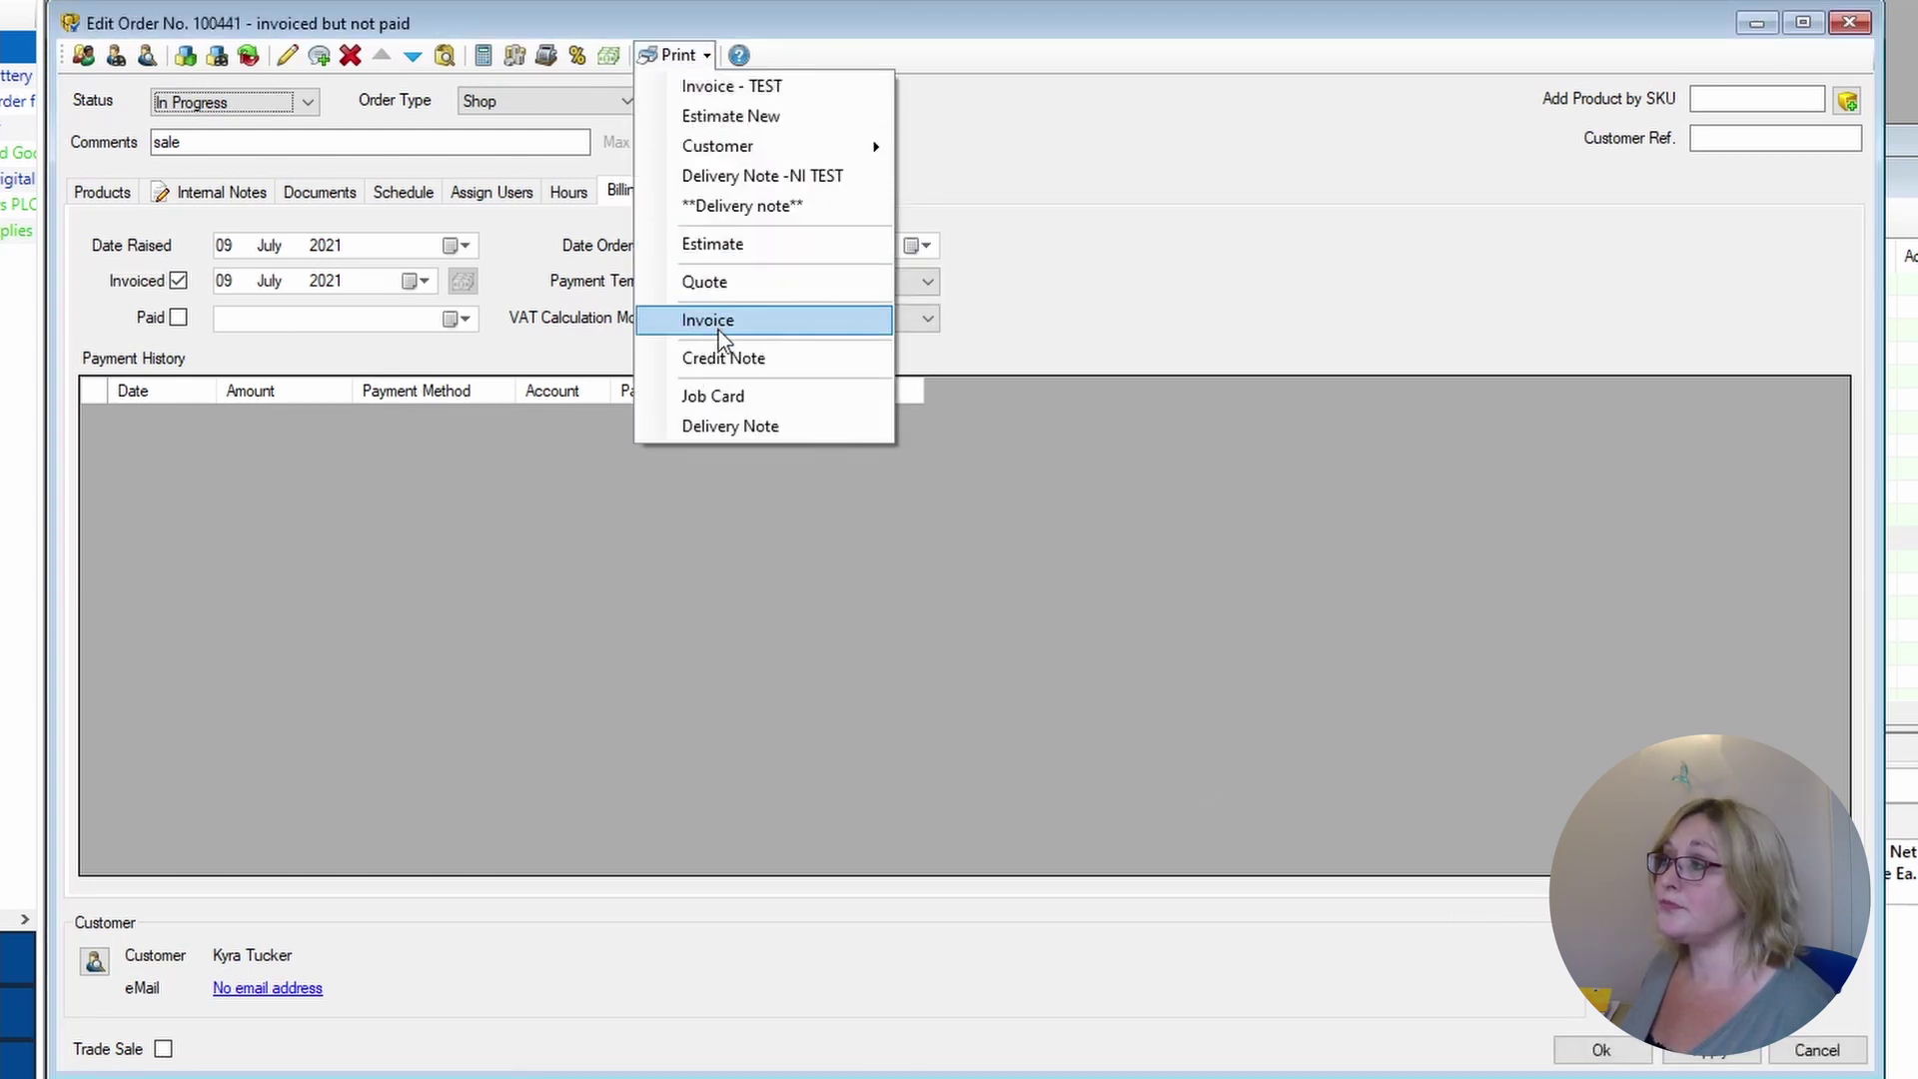
{"action": "left_click", "coordinate": [977, 508]}
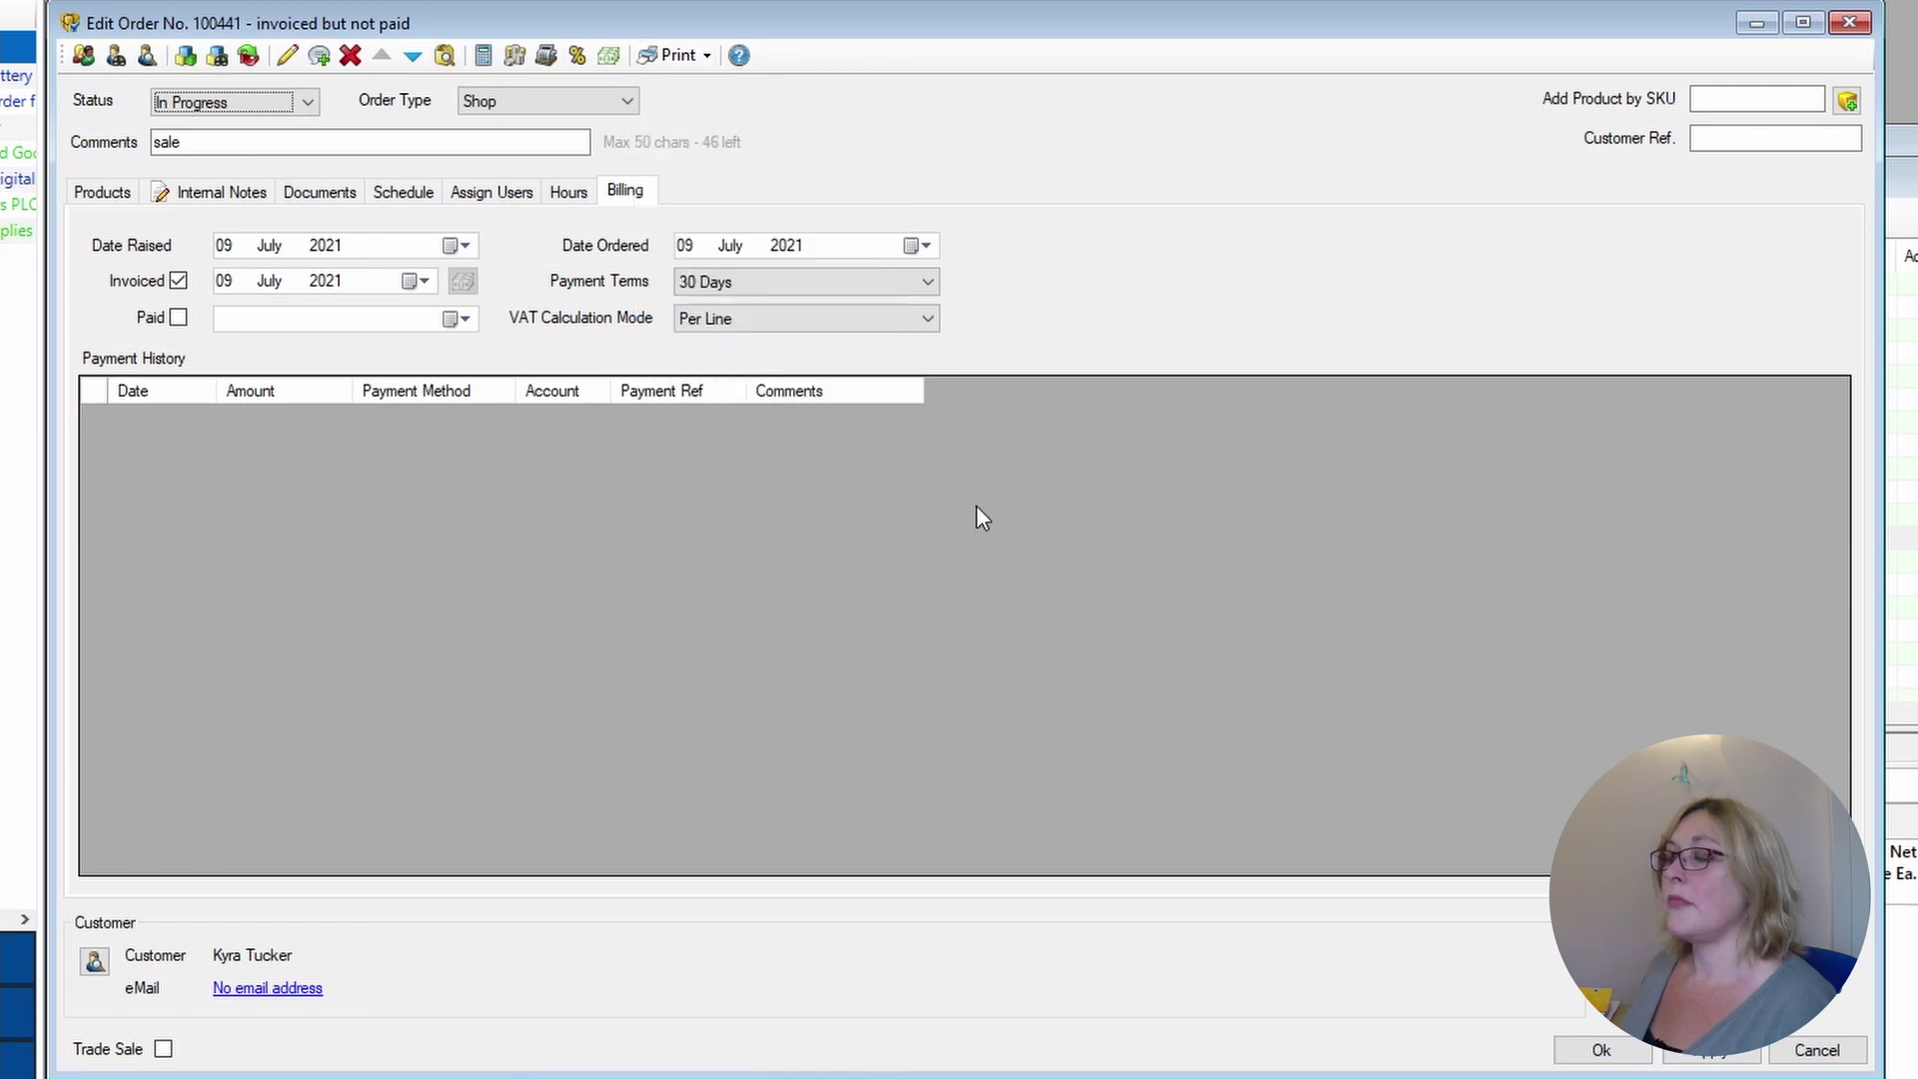
{"action": "left_click", "coordinate": [976, 507]}
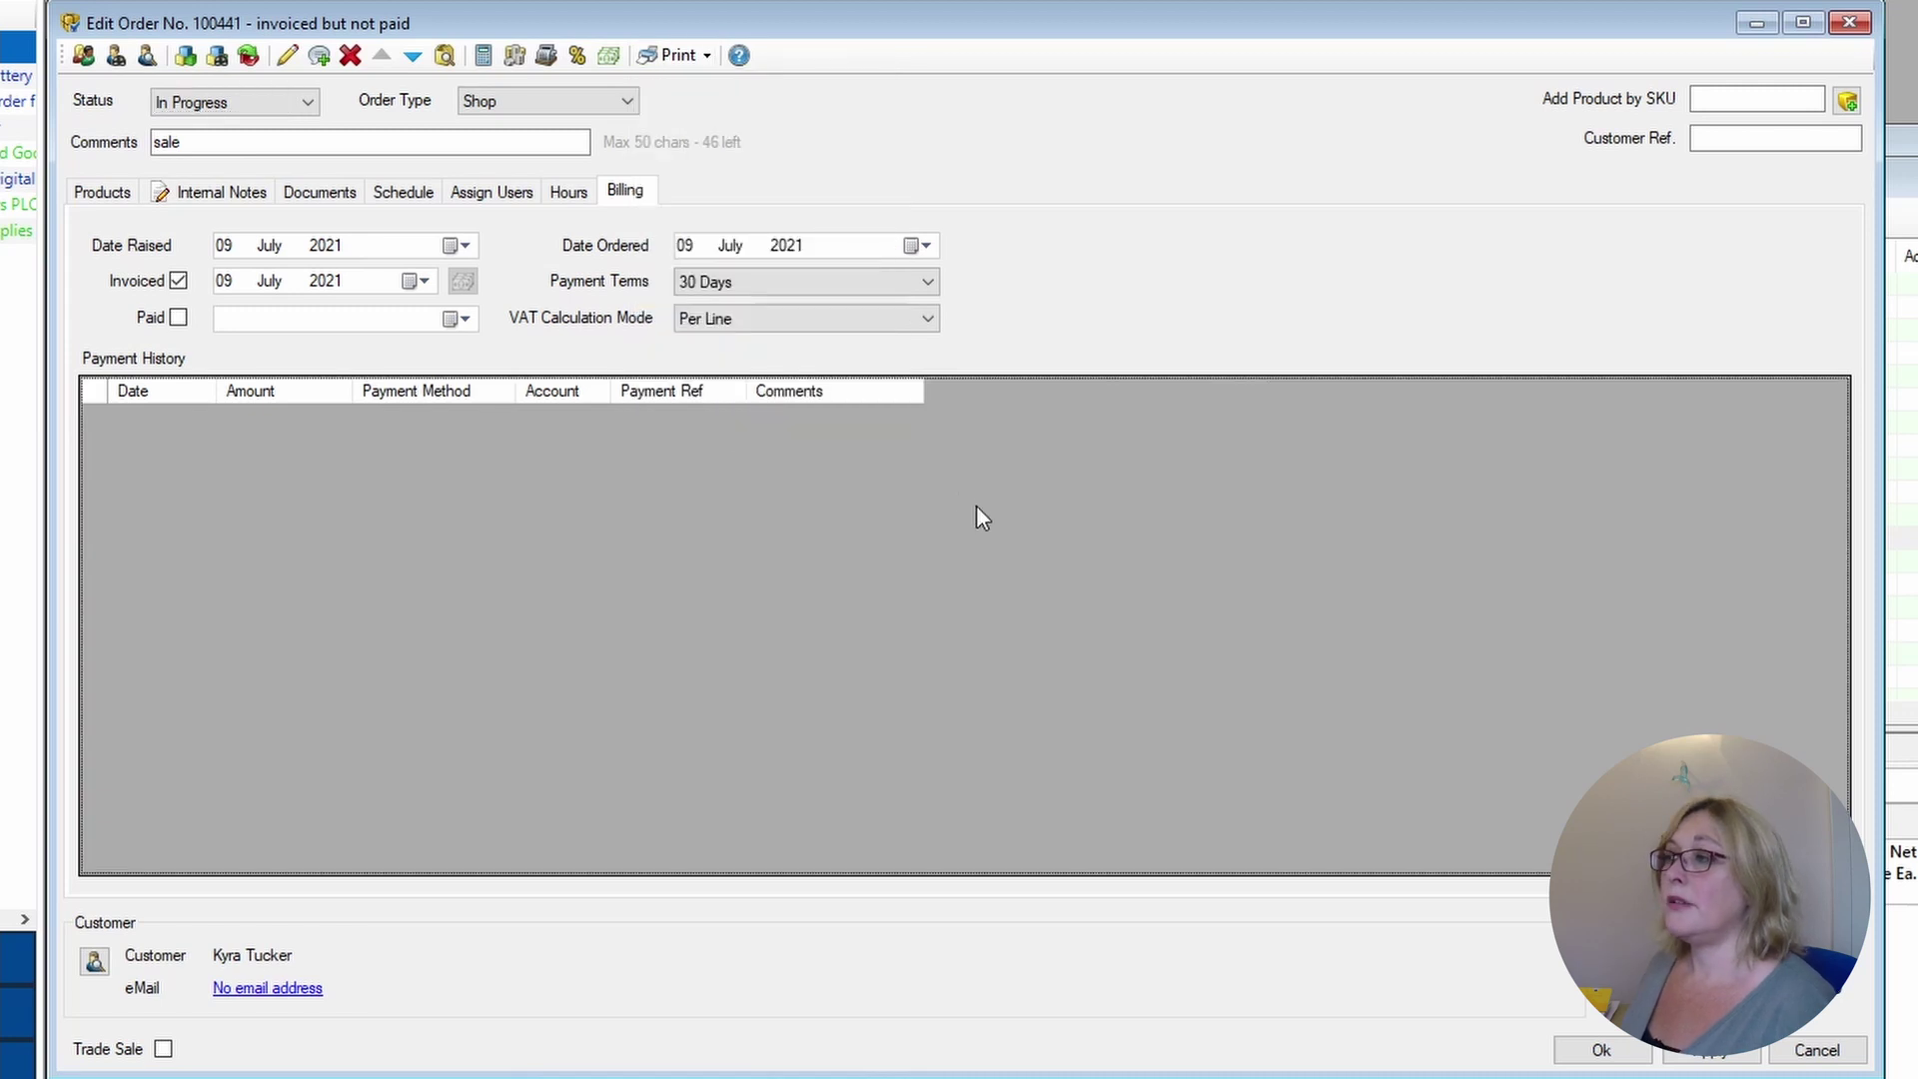
Open the payment entry for the order and compare the quick and advanced payment modes
{"action": "left_click", "coordinate": [547, 56]}
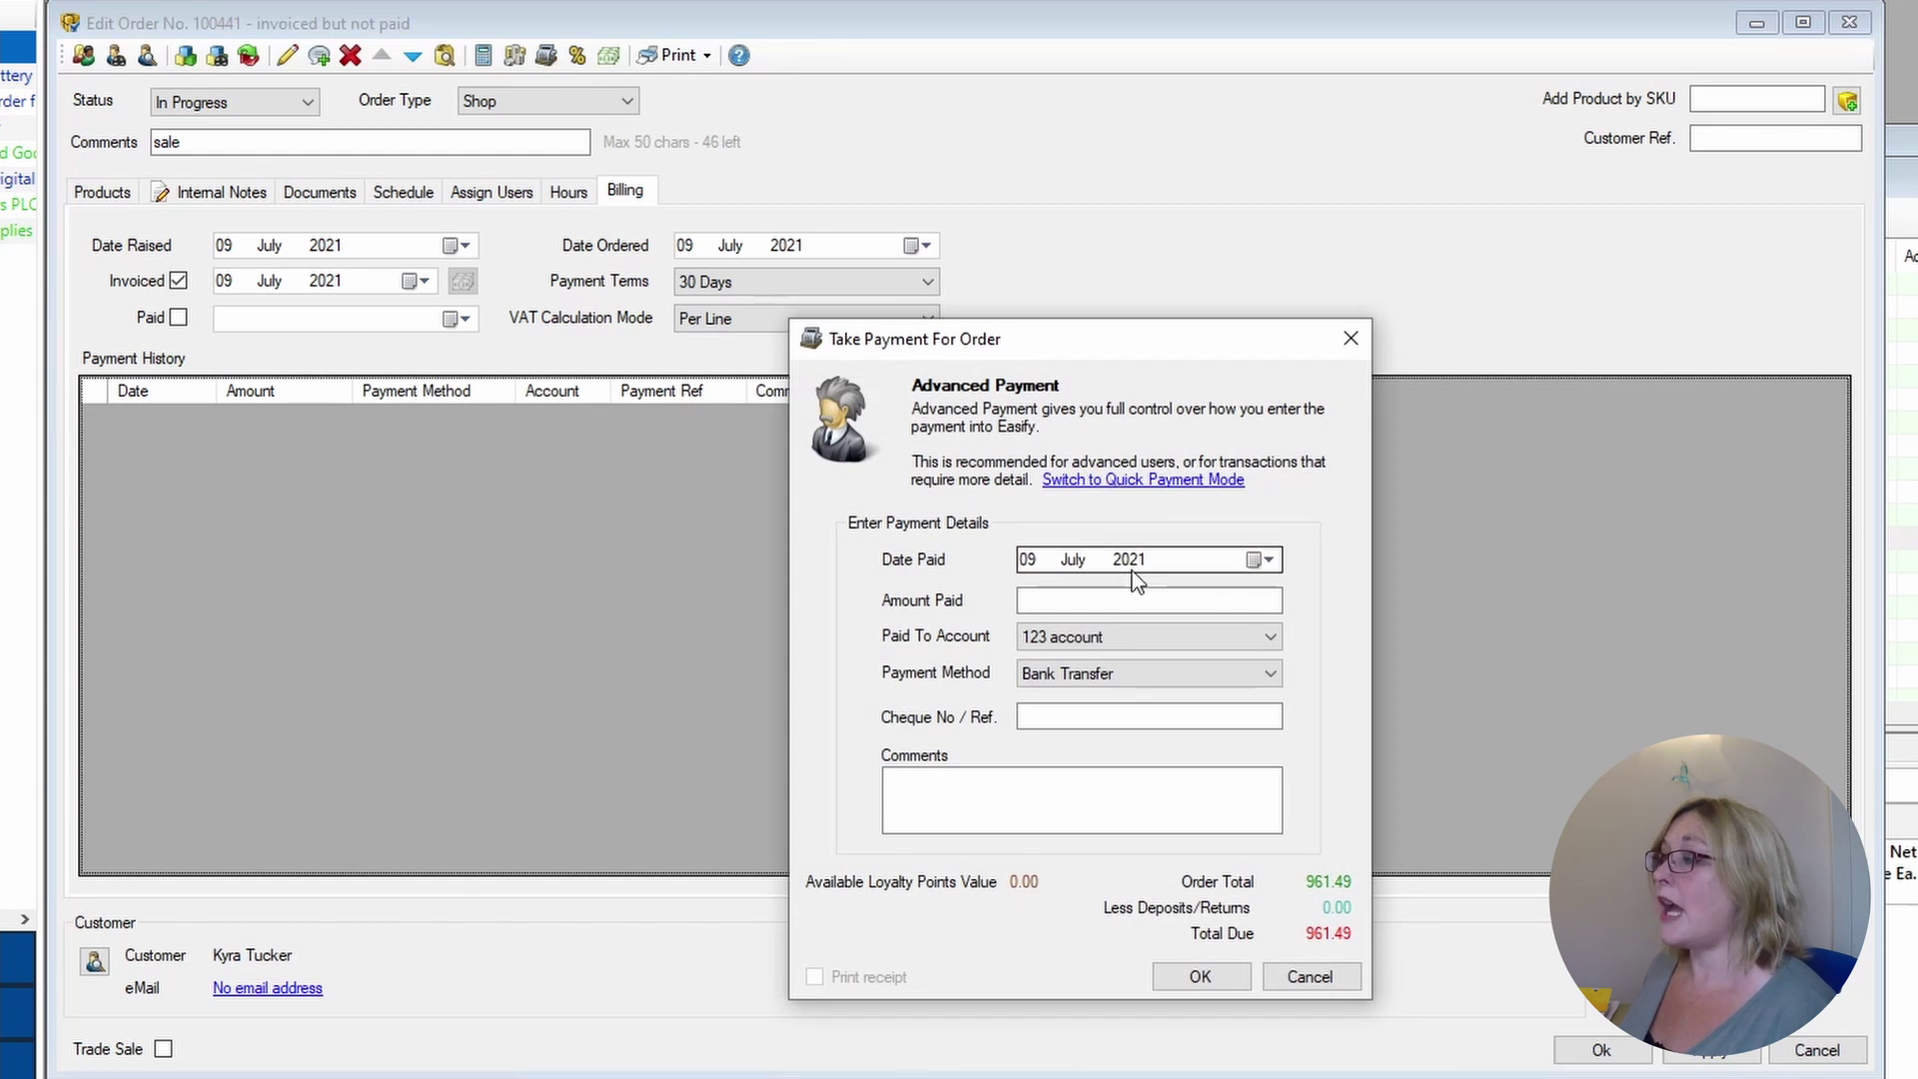
{"action": "left_click", "coordinate": [1115, 481]}
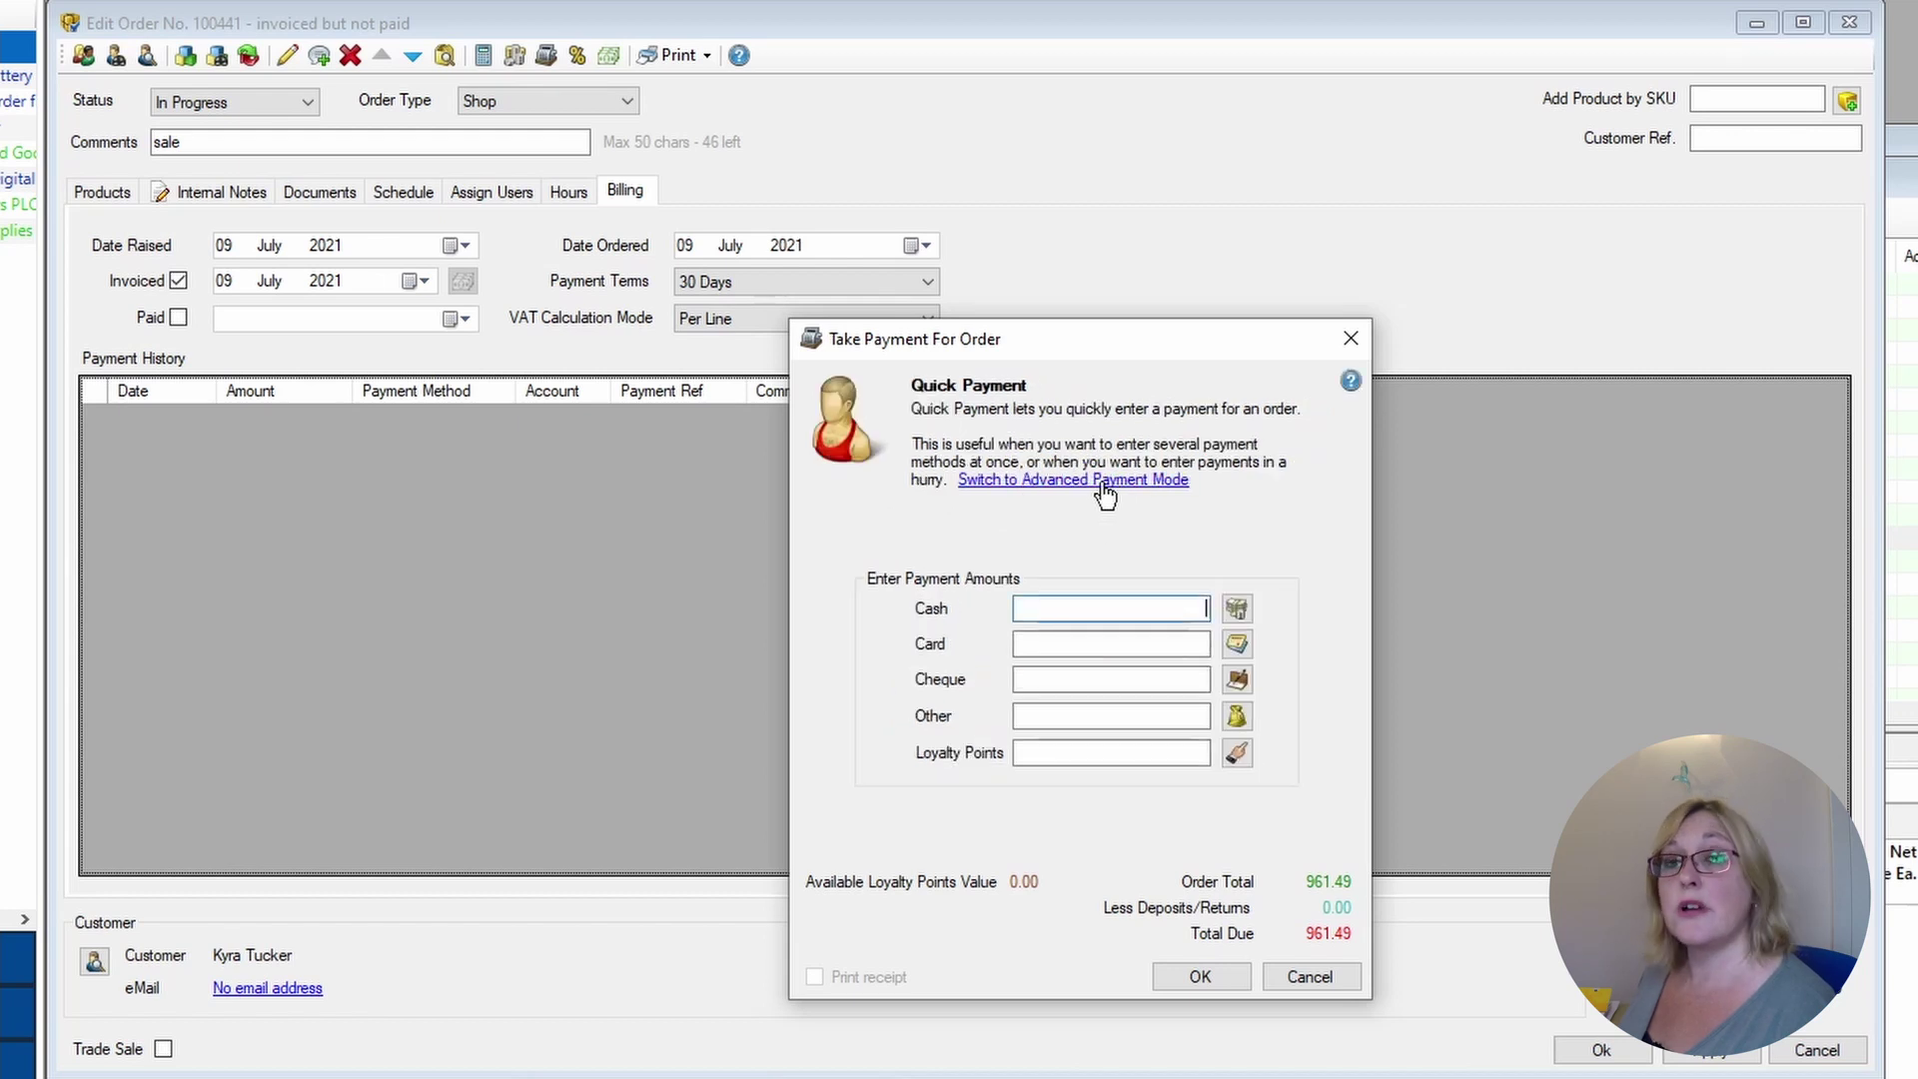
{"action": "left_click", "coordinate": [1049, 483]}
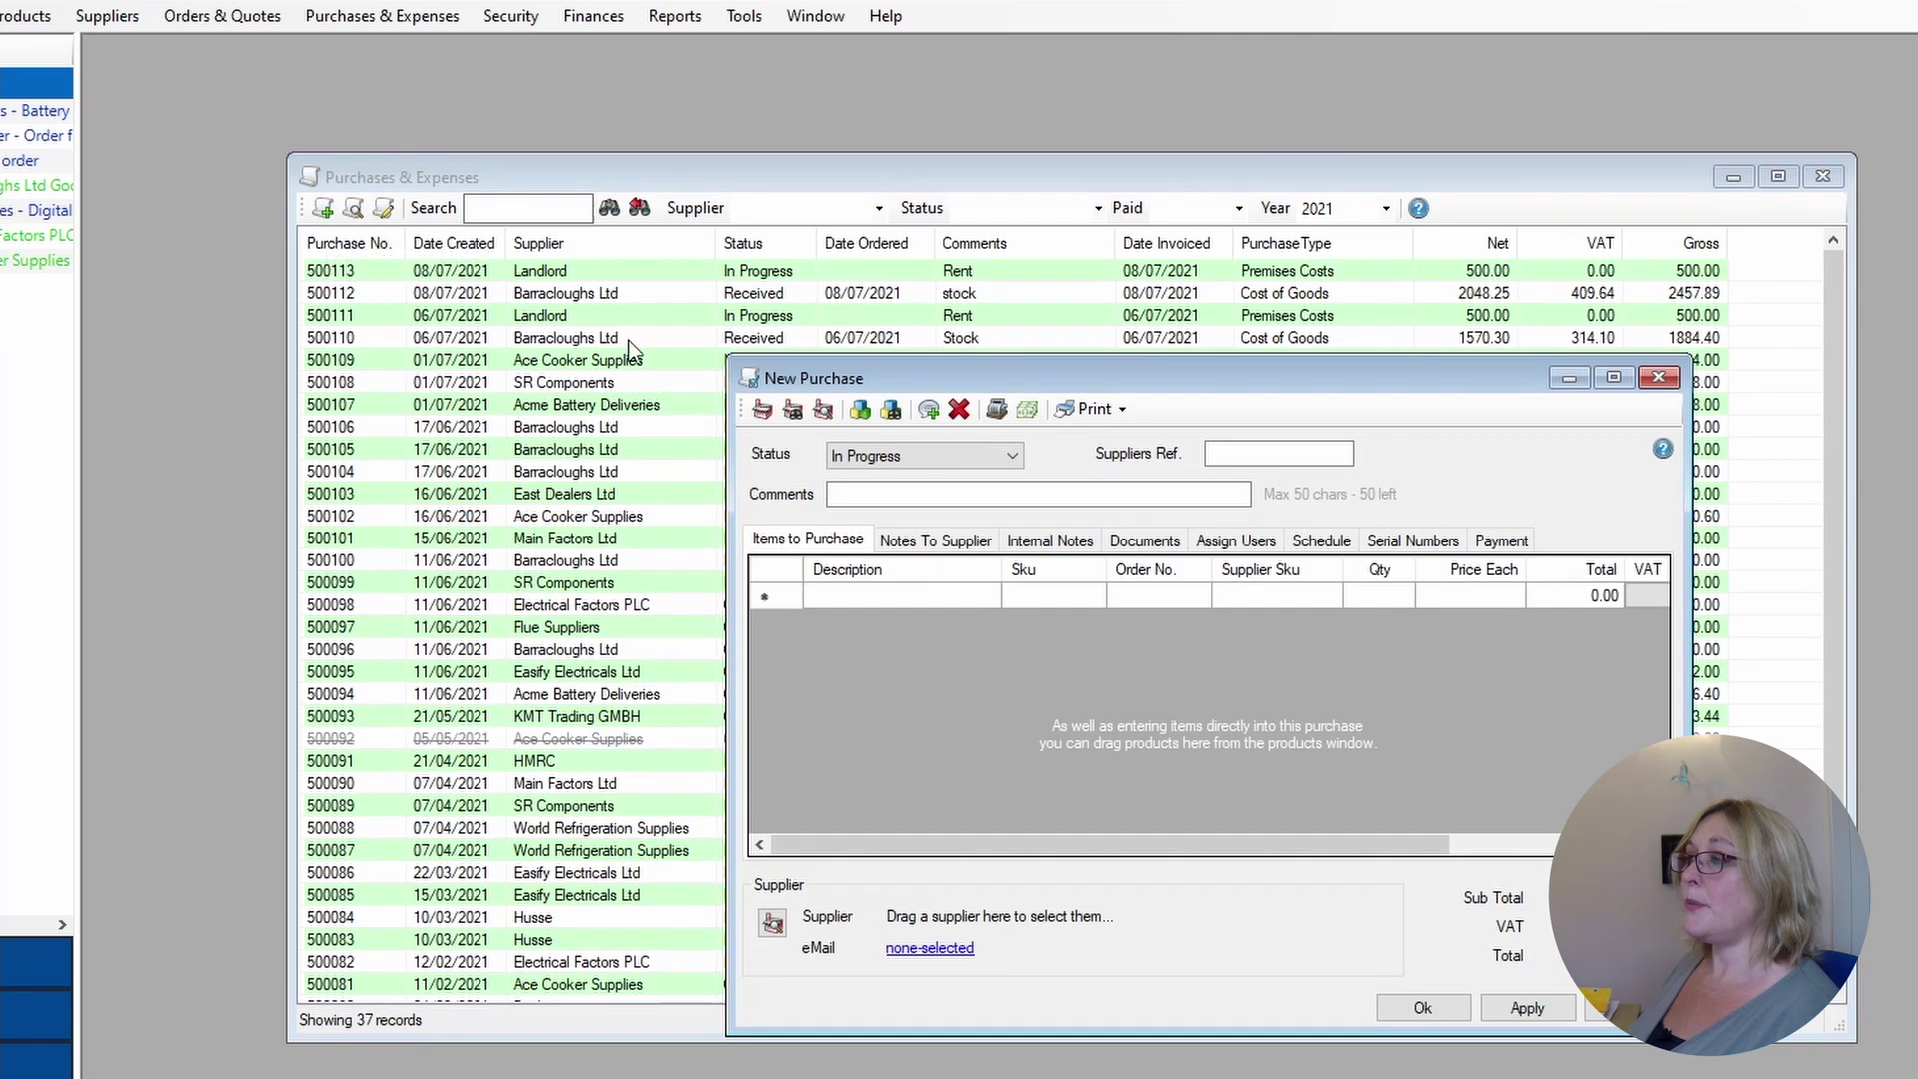
Enlarge the new purchase window and set the purchase's comment to "stock"
{"action": "left_click_drag", "start_coordinate": [721, 356], "coordinate": [345, 216]}
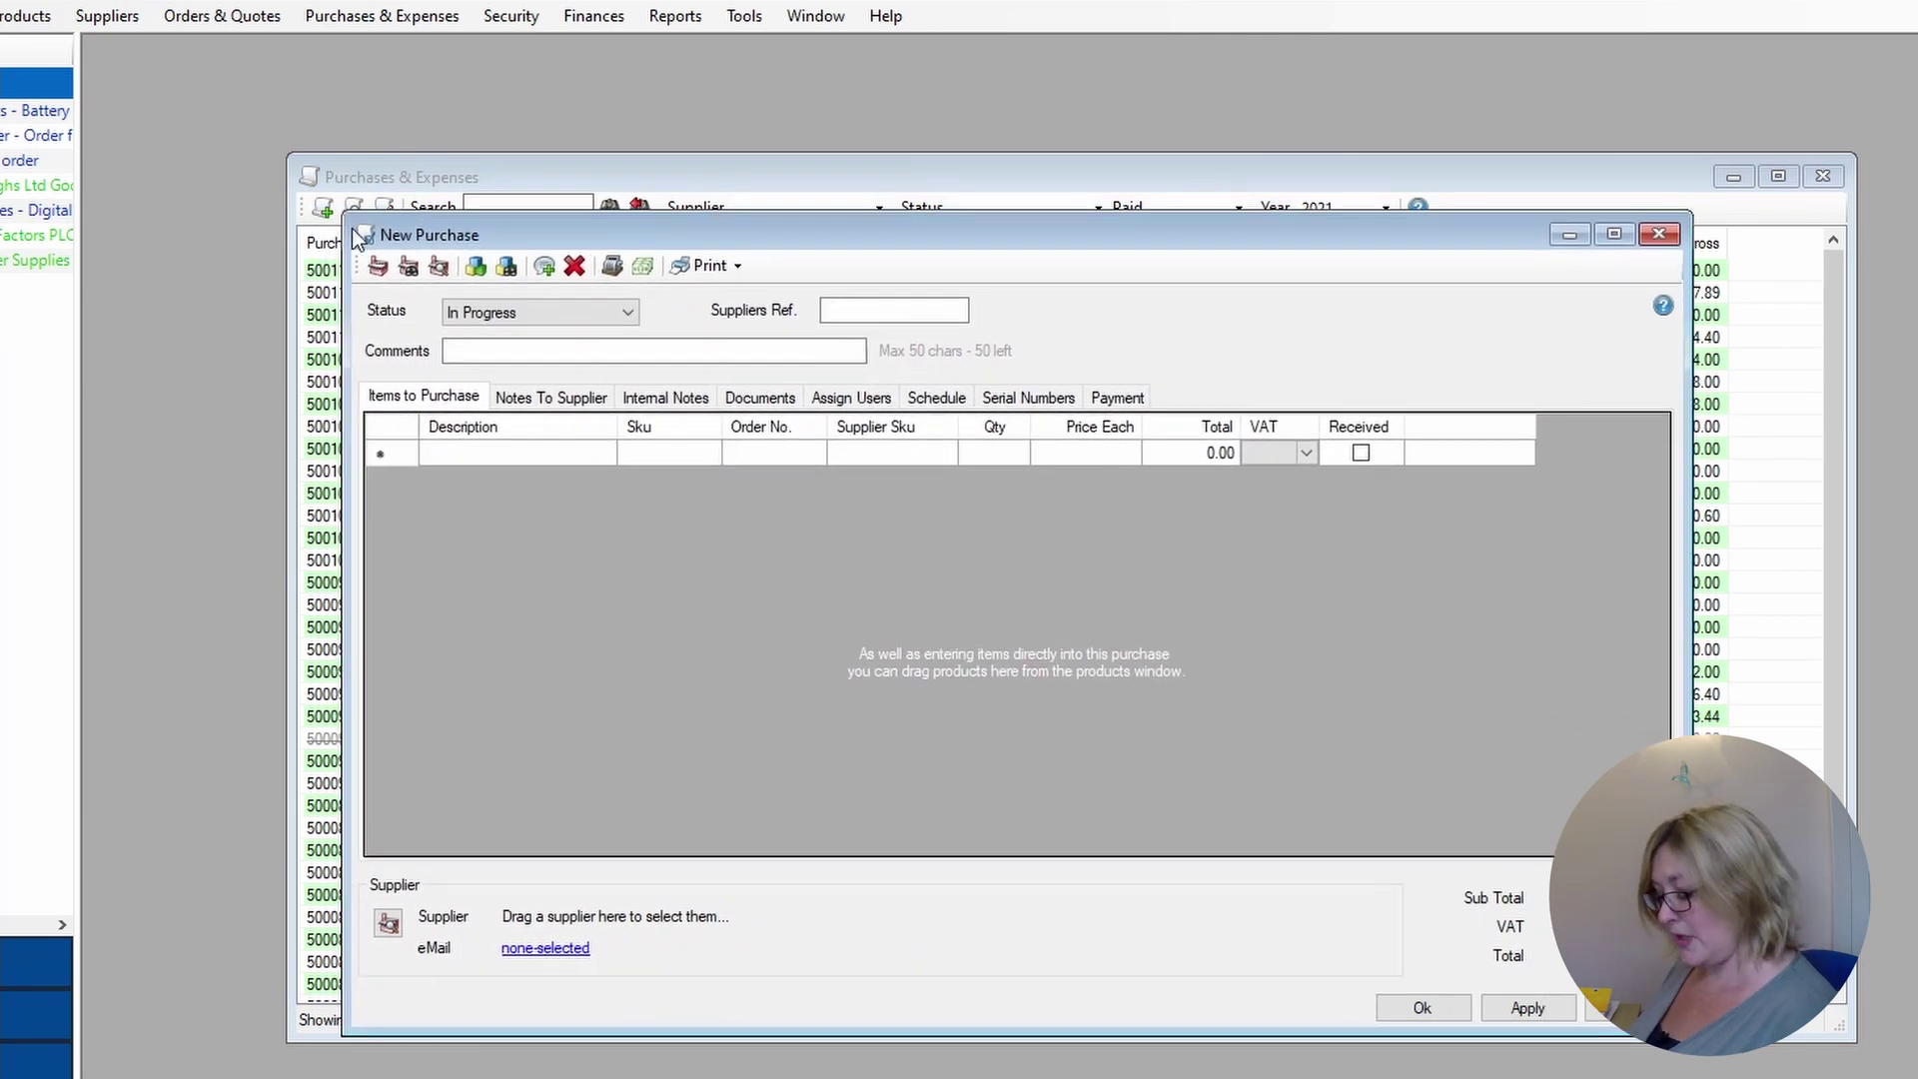
{"action": "left_click", "coordinate": [492, 345]}
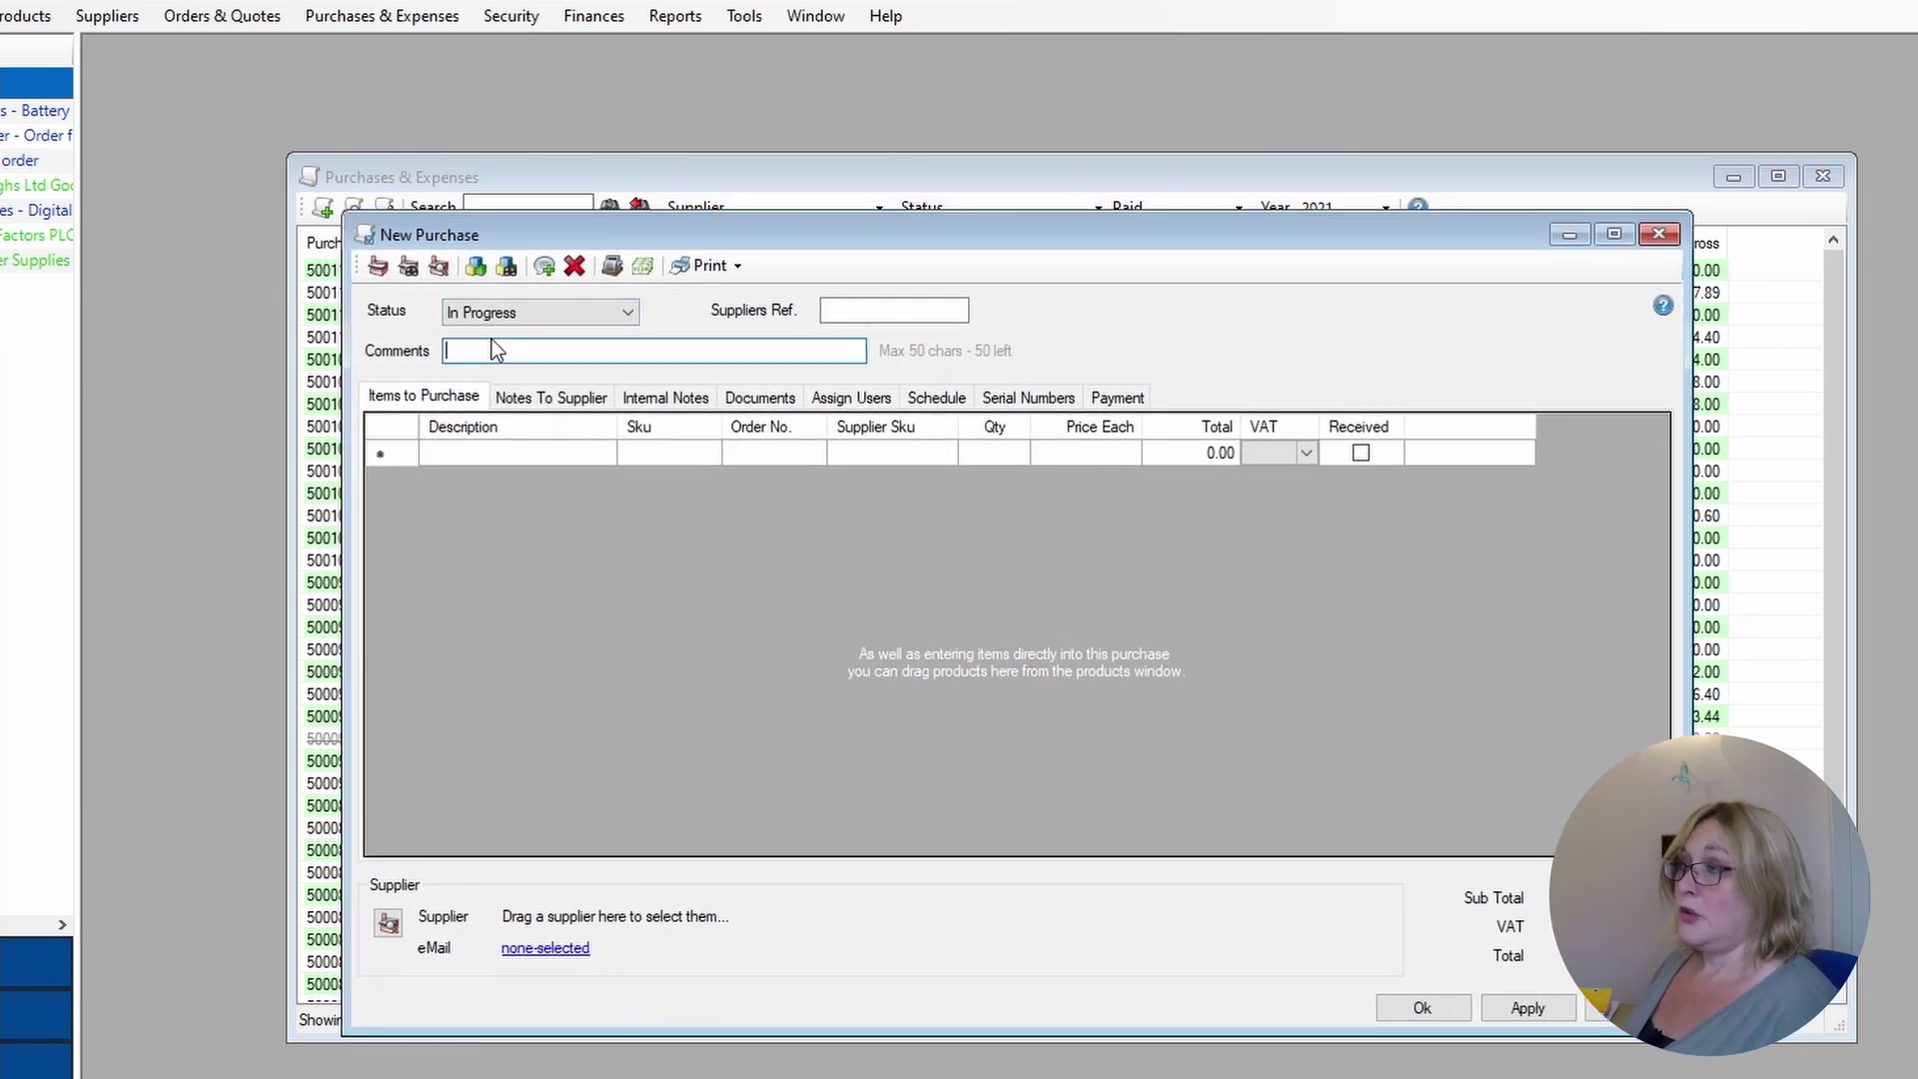
{"action": "type", "text": "stock"}
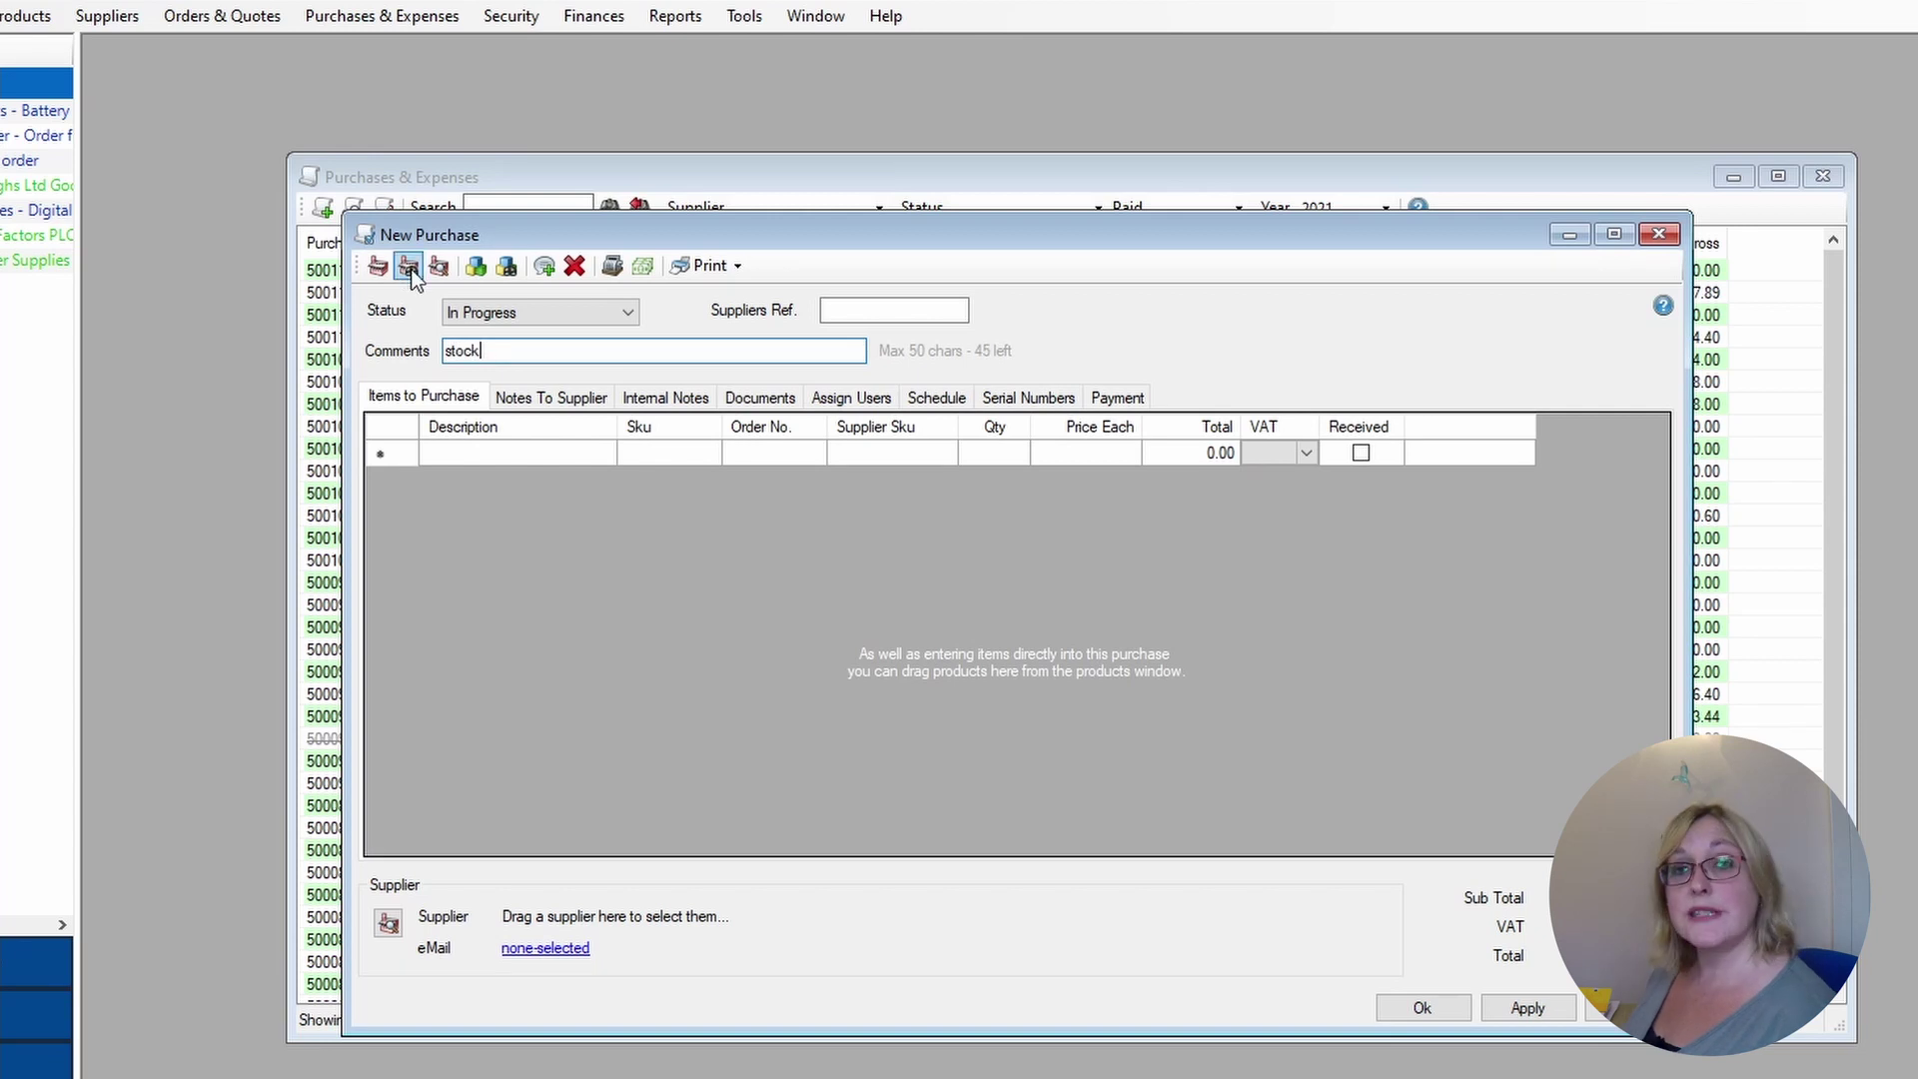
Choose Barracloughs Ltd as the supplier of the new purchase
{"action": "left_click", "coordinate": [411, 267]}
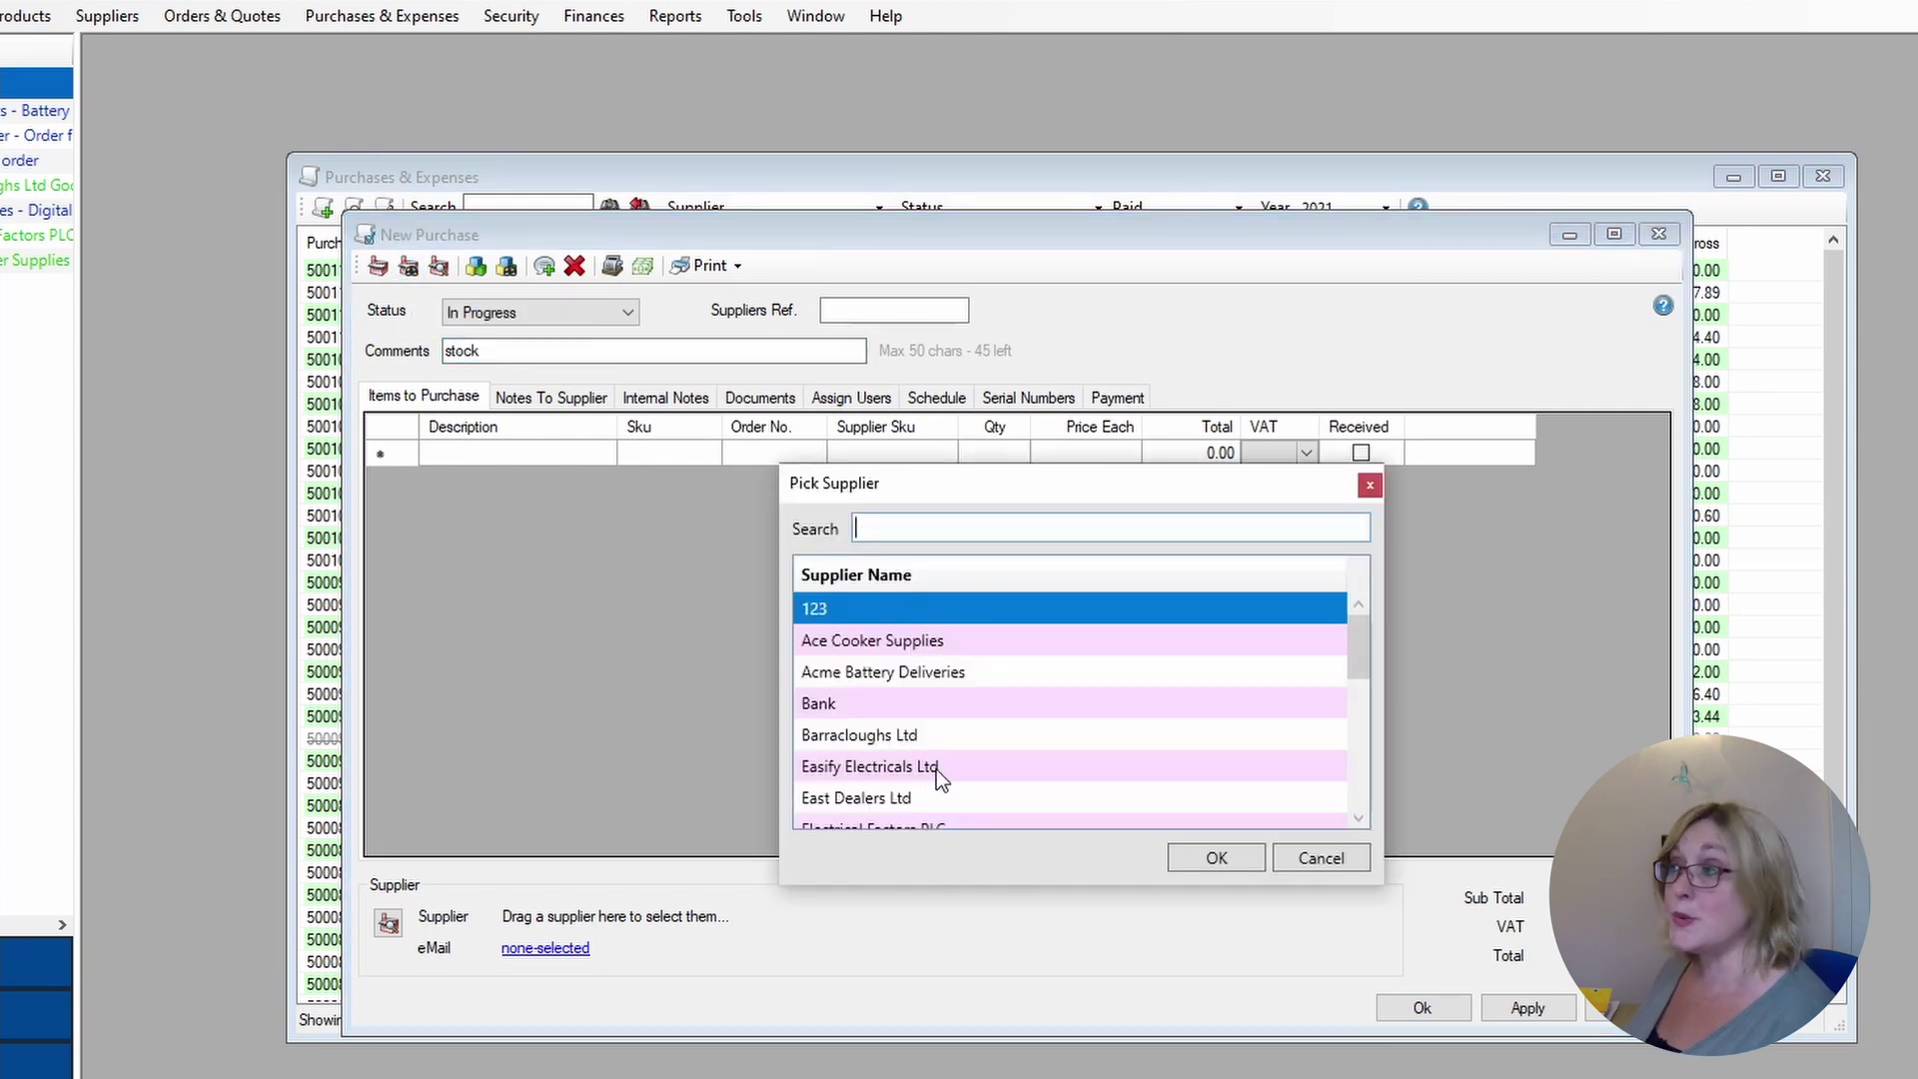
{"action": "left_click", "coordinate": [892, 739]}
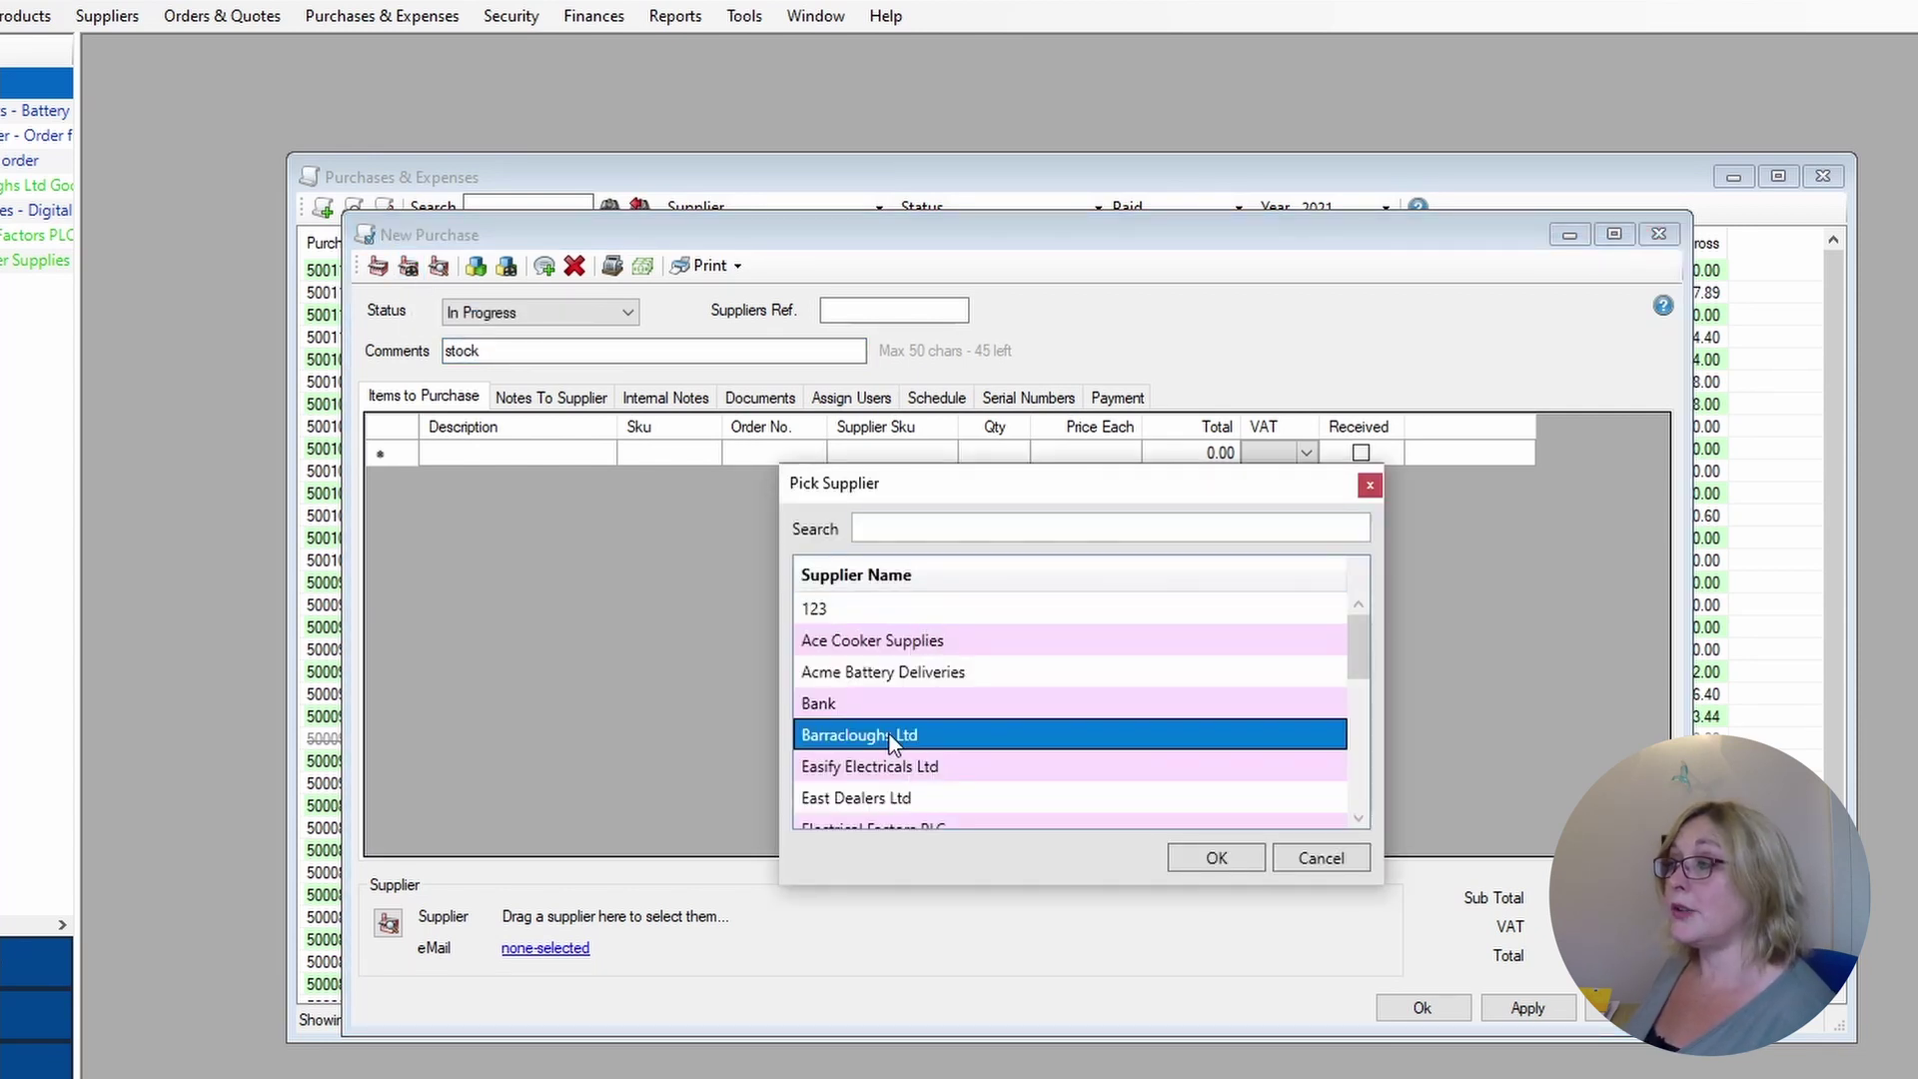
{"action": "left_click", "coordinate": [1215, 862]}
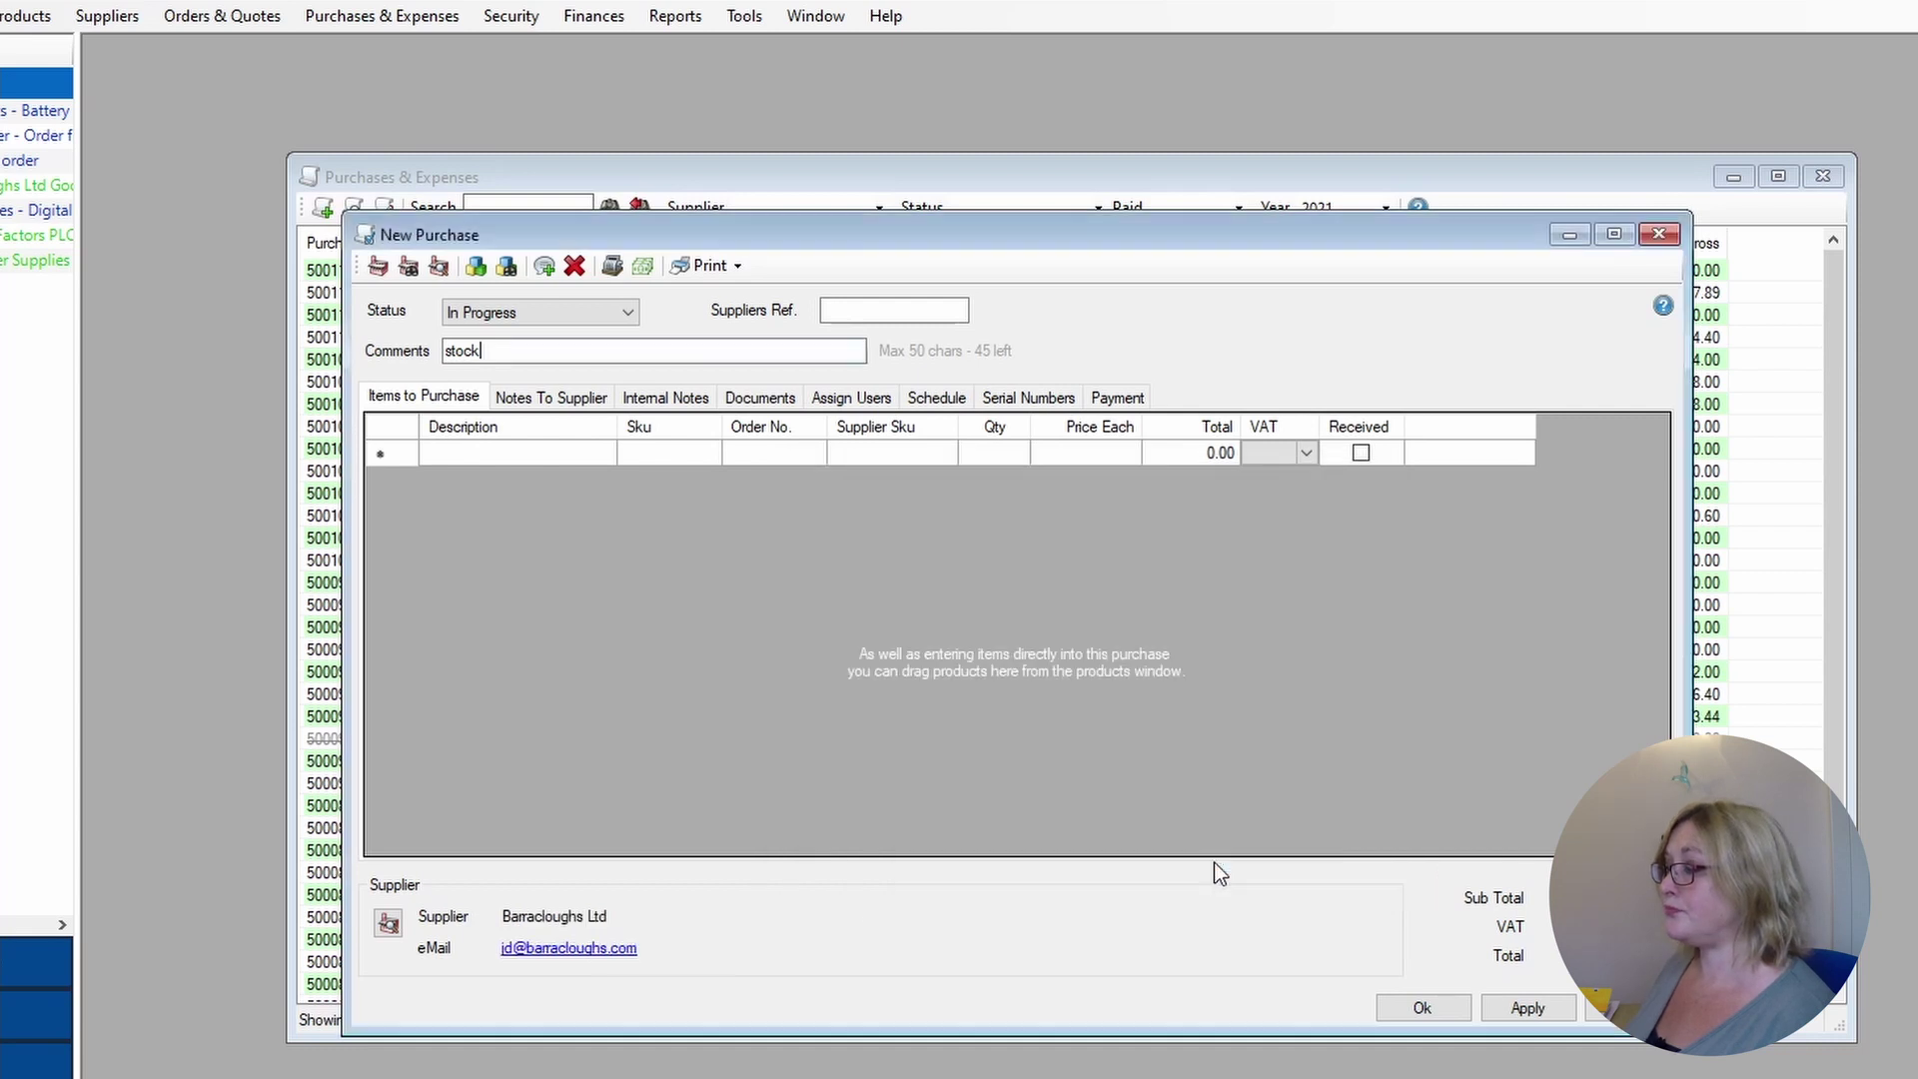
View the full supplier list from the new purchase, move it aside, and close it
{"action": "left_click", "coordinate": [377, 266]}
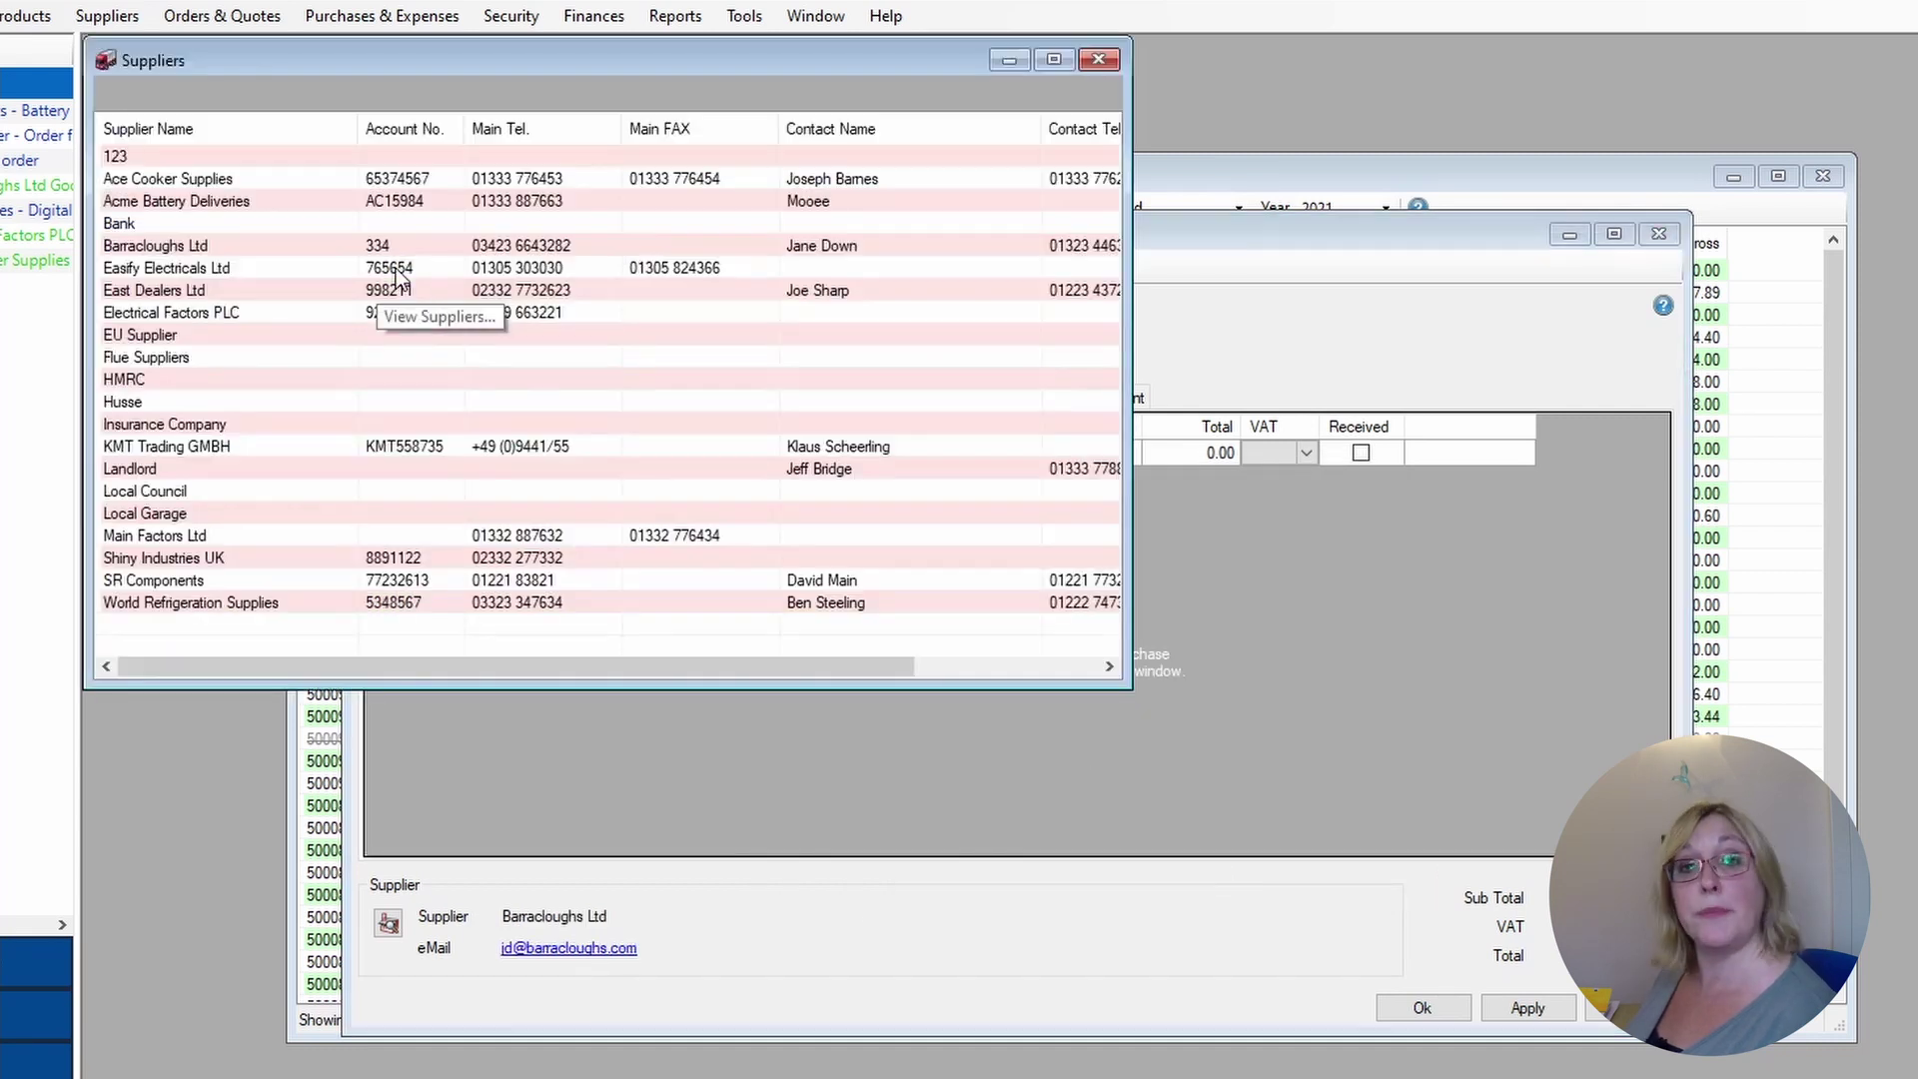
{"action": "left_click_drag", "start_coordinate": [595, 73], "coordinate": [1396, 247]}
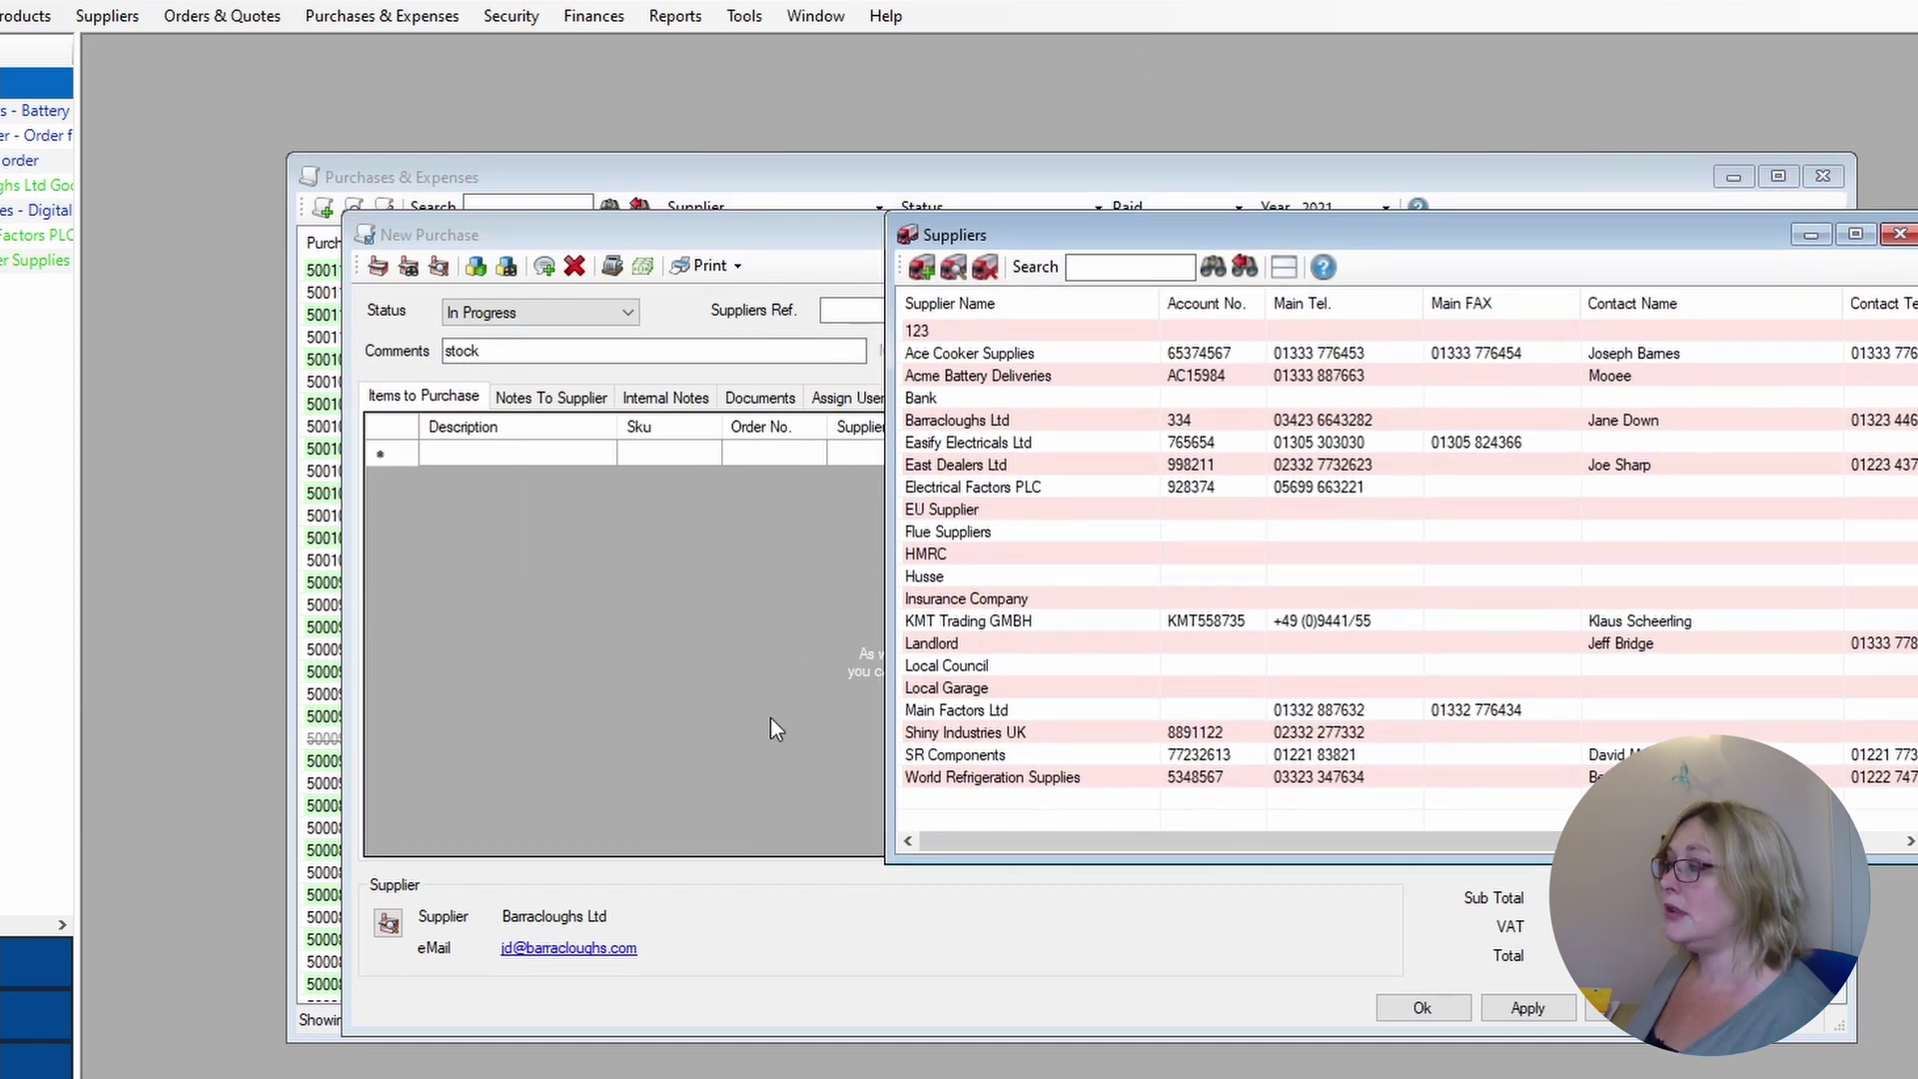
{"action": "left_click", "coordinate": [1899, 234]}
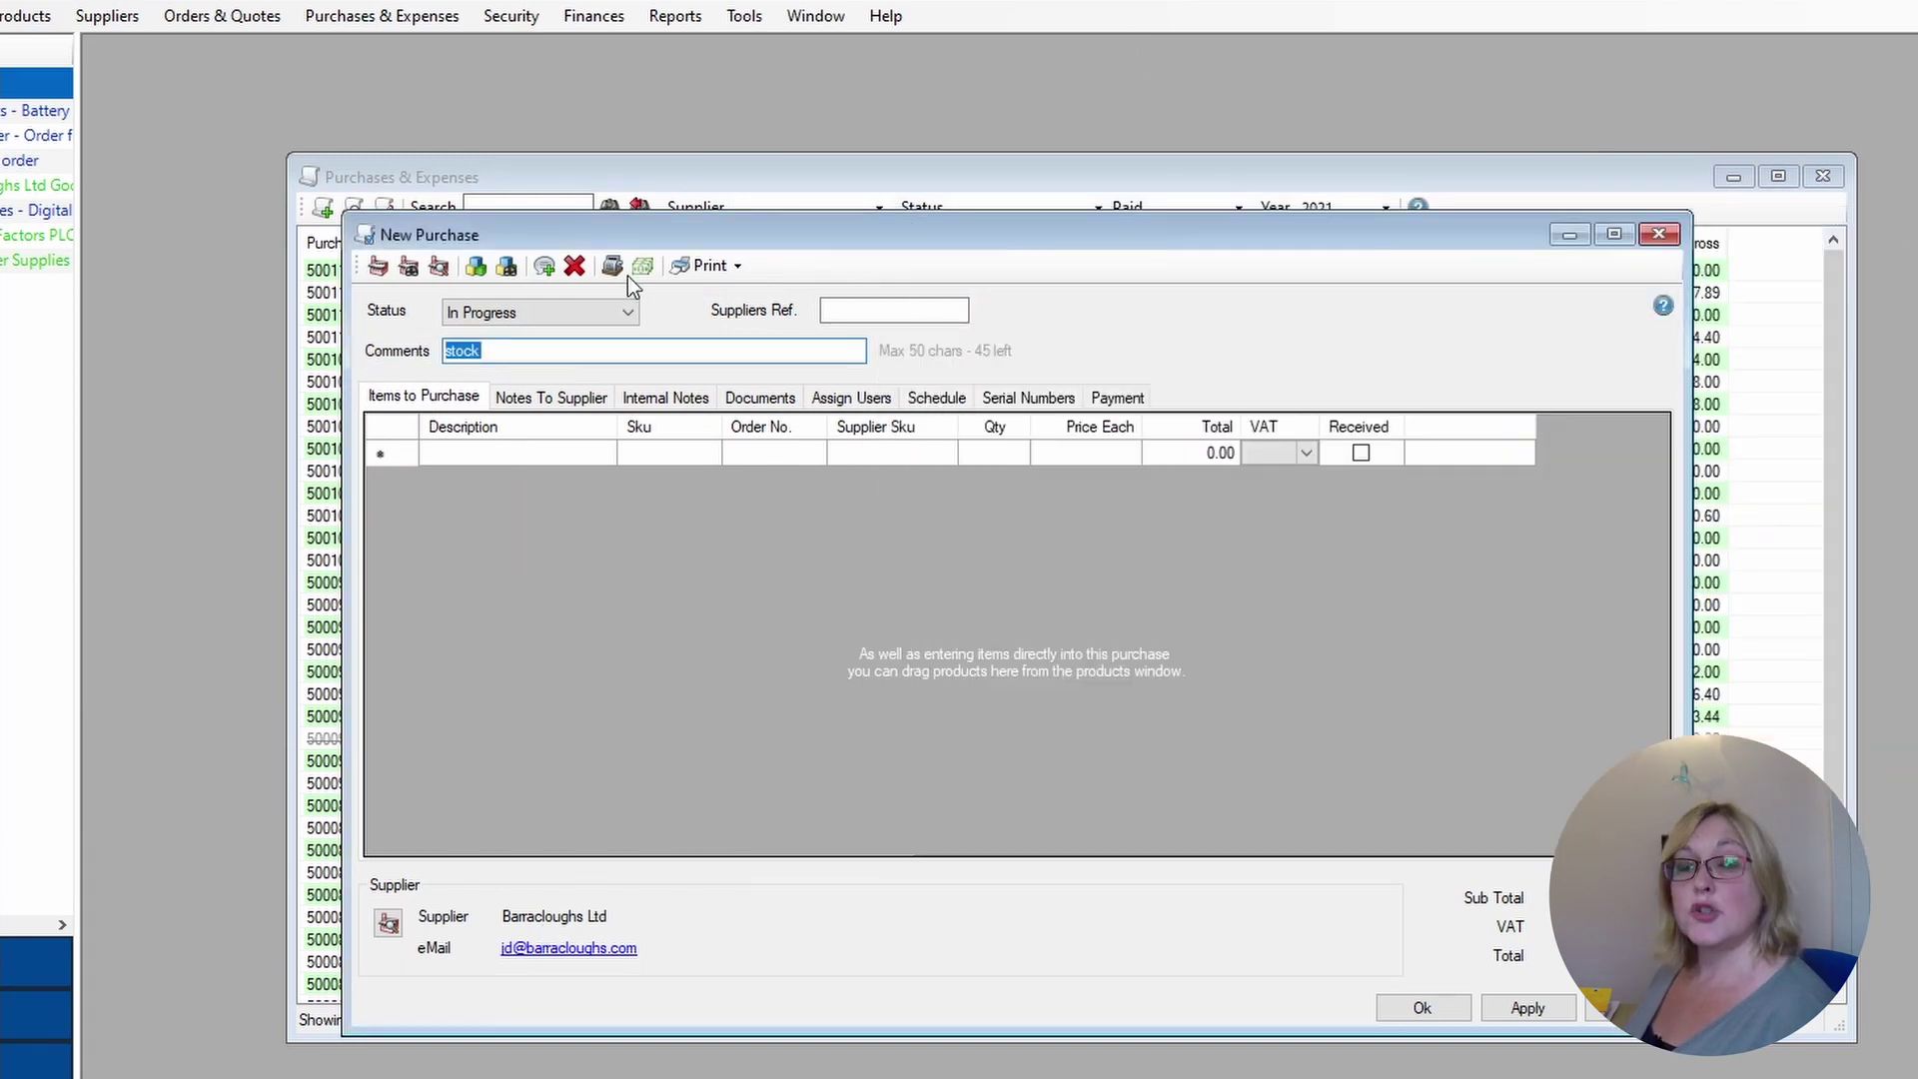
Open the product list, move it aside, and add the products with SKUs 100032, 100033 and 100034 to the purchase
{"action": "left_click", "coordinate": [476, 266]}
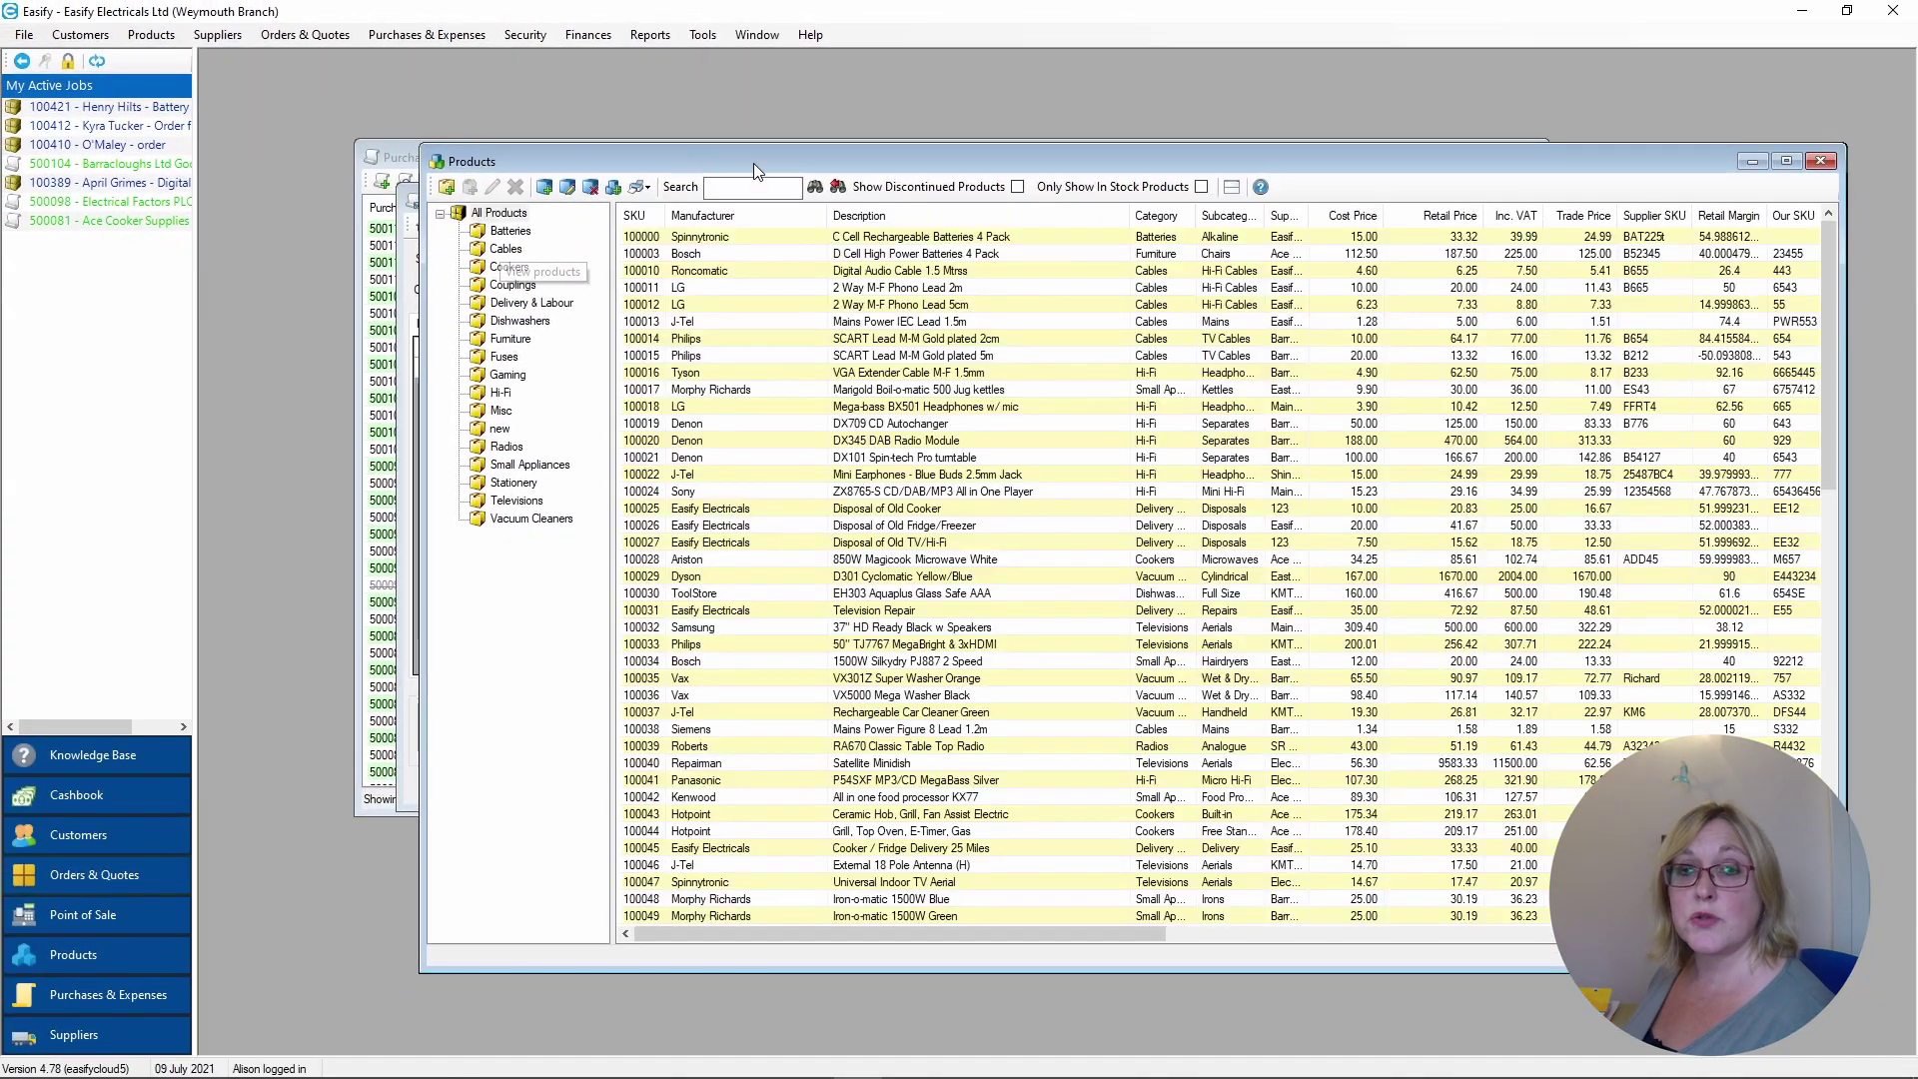
{"action": "left_click_drag", "start_coordinate": [753, 164], "coordinate": [992, 176]}
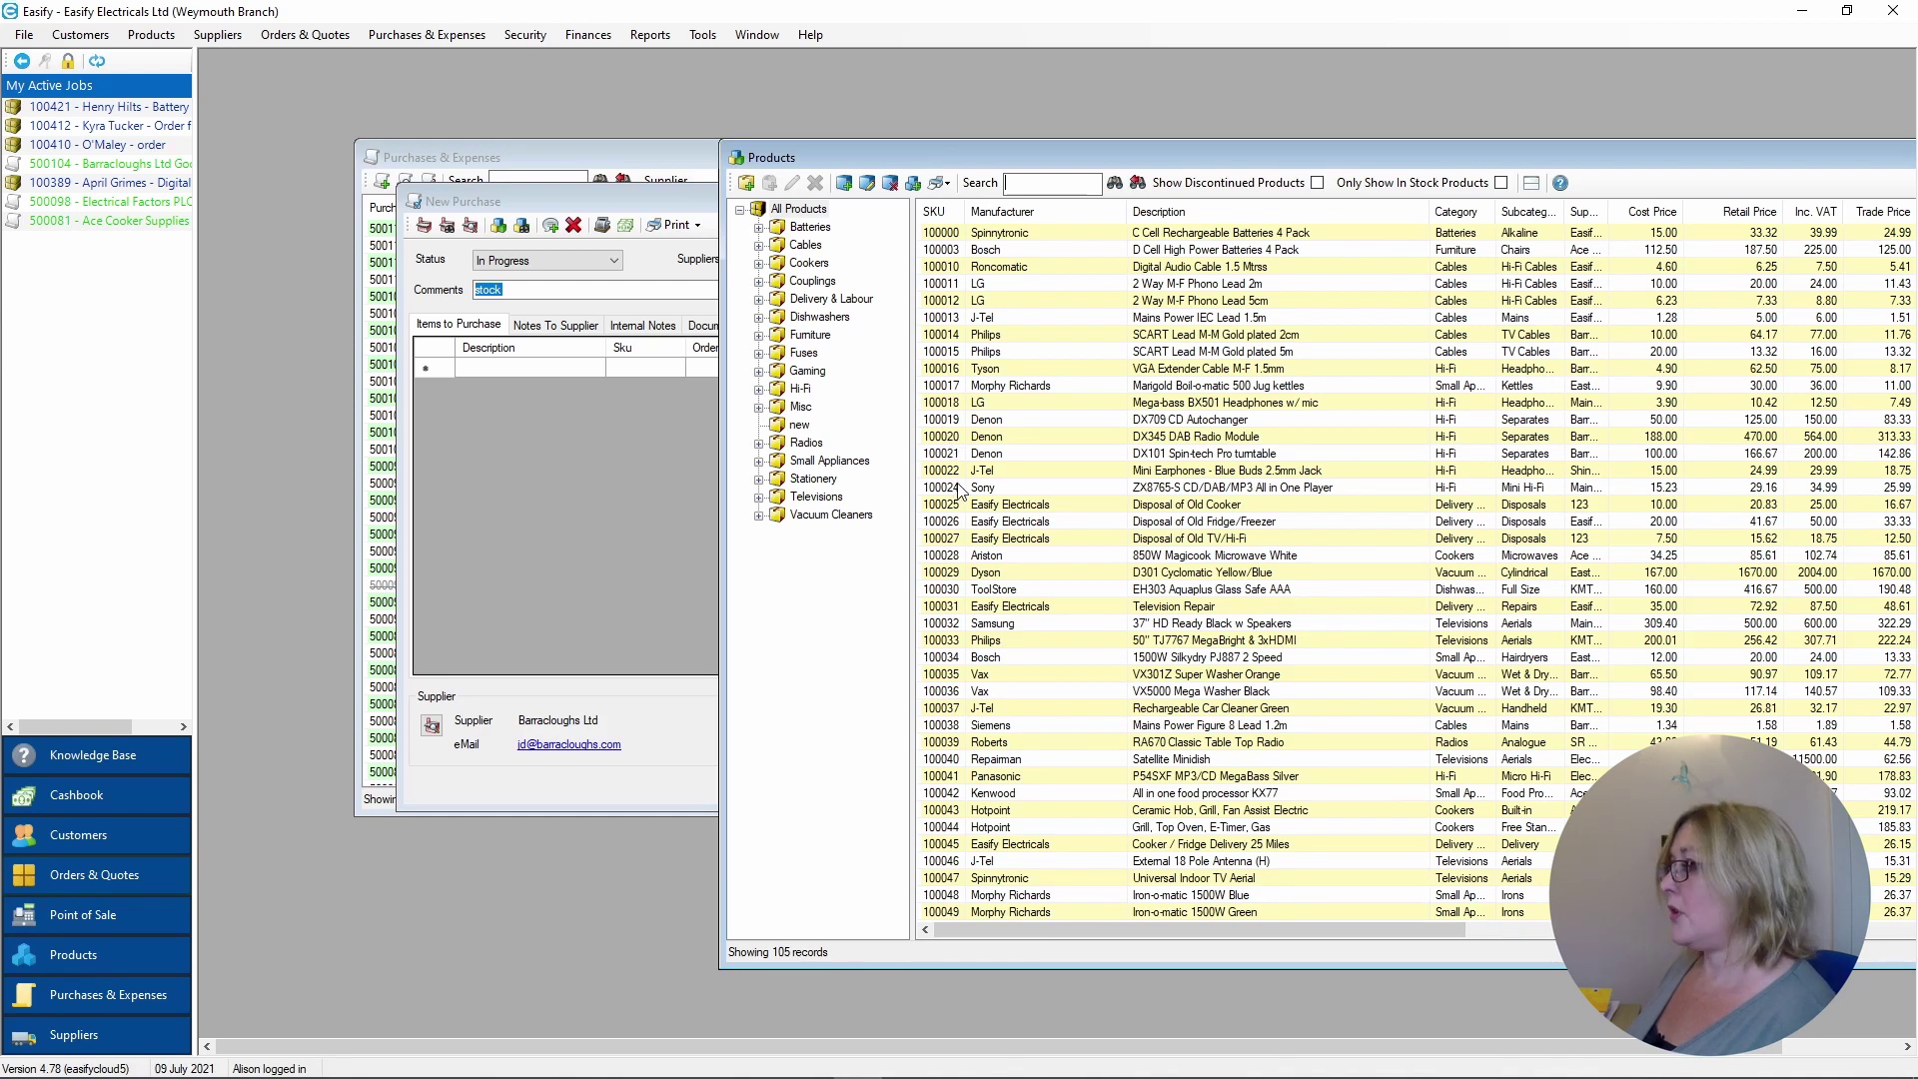
{"action": "left_click", "coordinate": [964, 624], "text": "shift"}
{"action": "left_click_drag", "start_coordinate": [964, 624], "coordinate": [550, 436]}
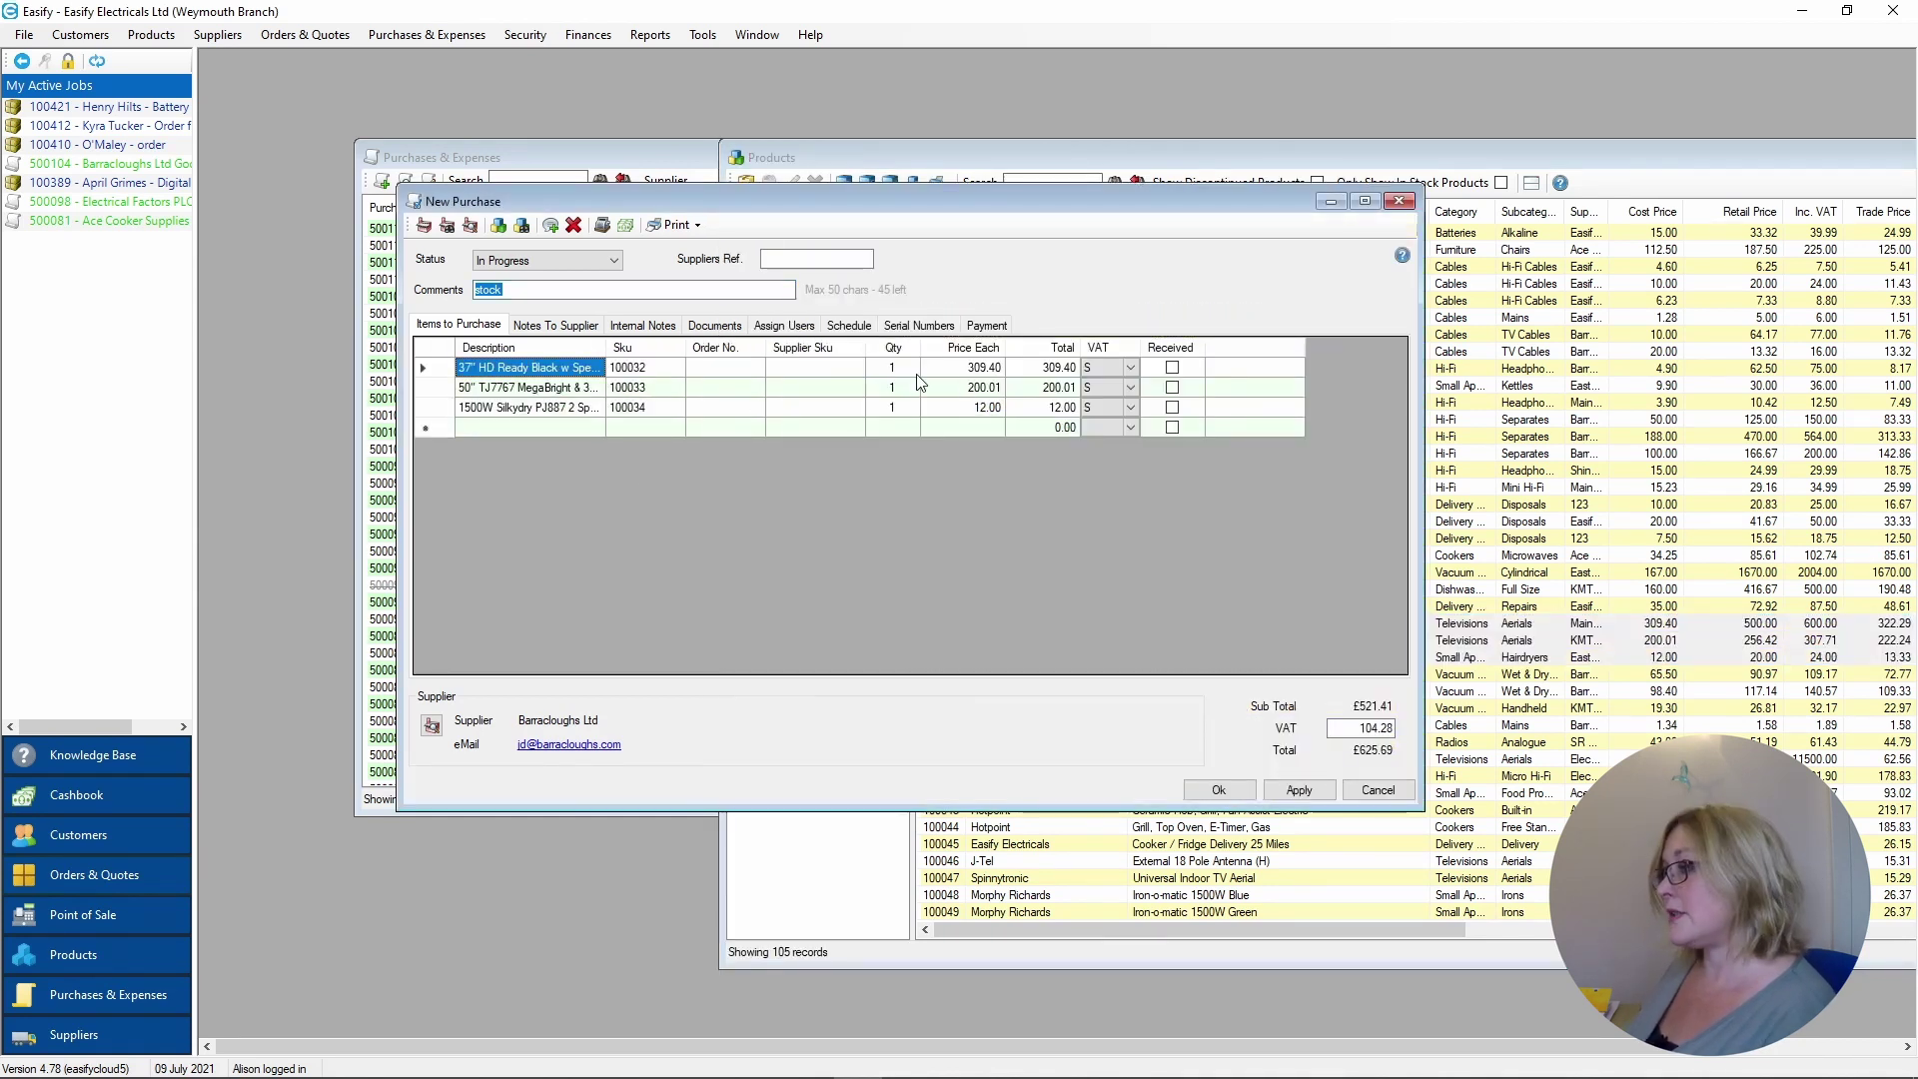
Set the quantities of the three purchase items to 3, 5 and 10 in order, and save the purchase
{"action": "left_click", "coordinate": [894, 369]}
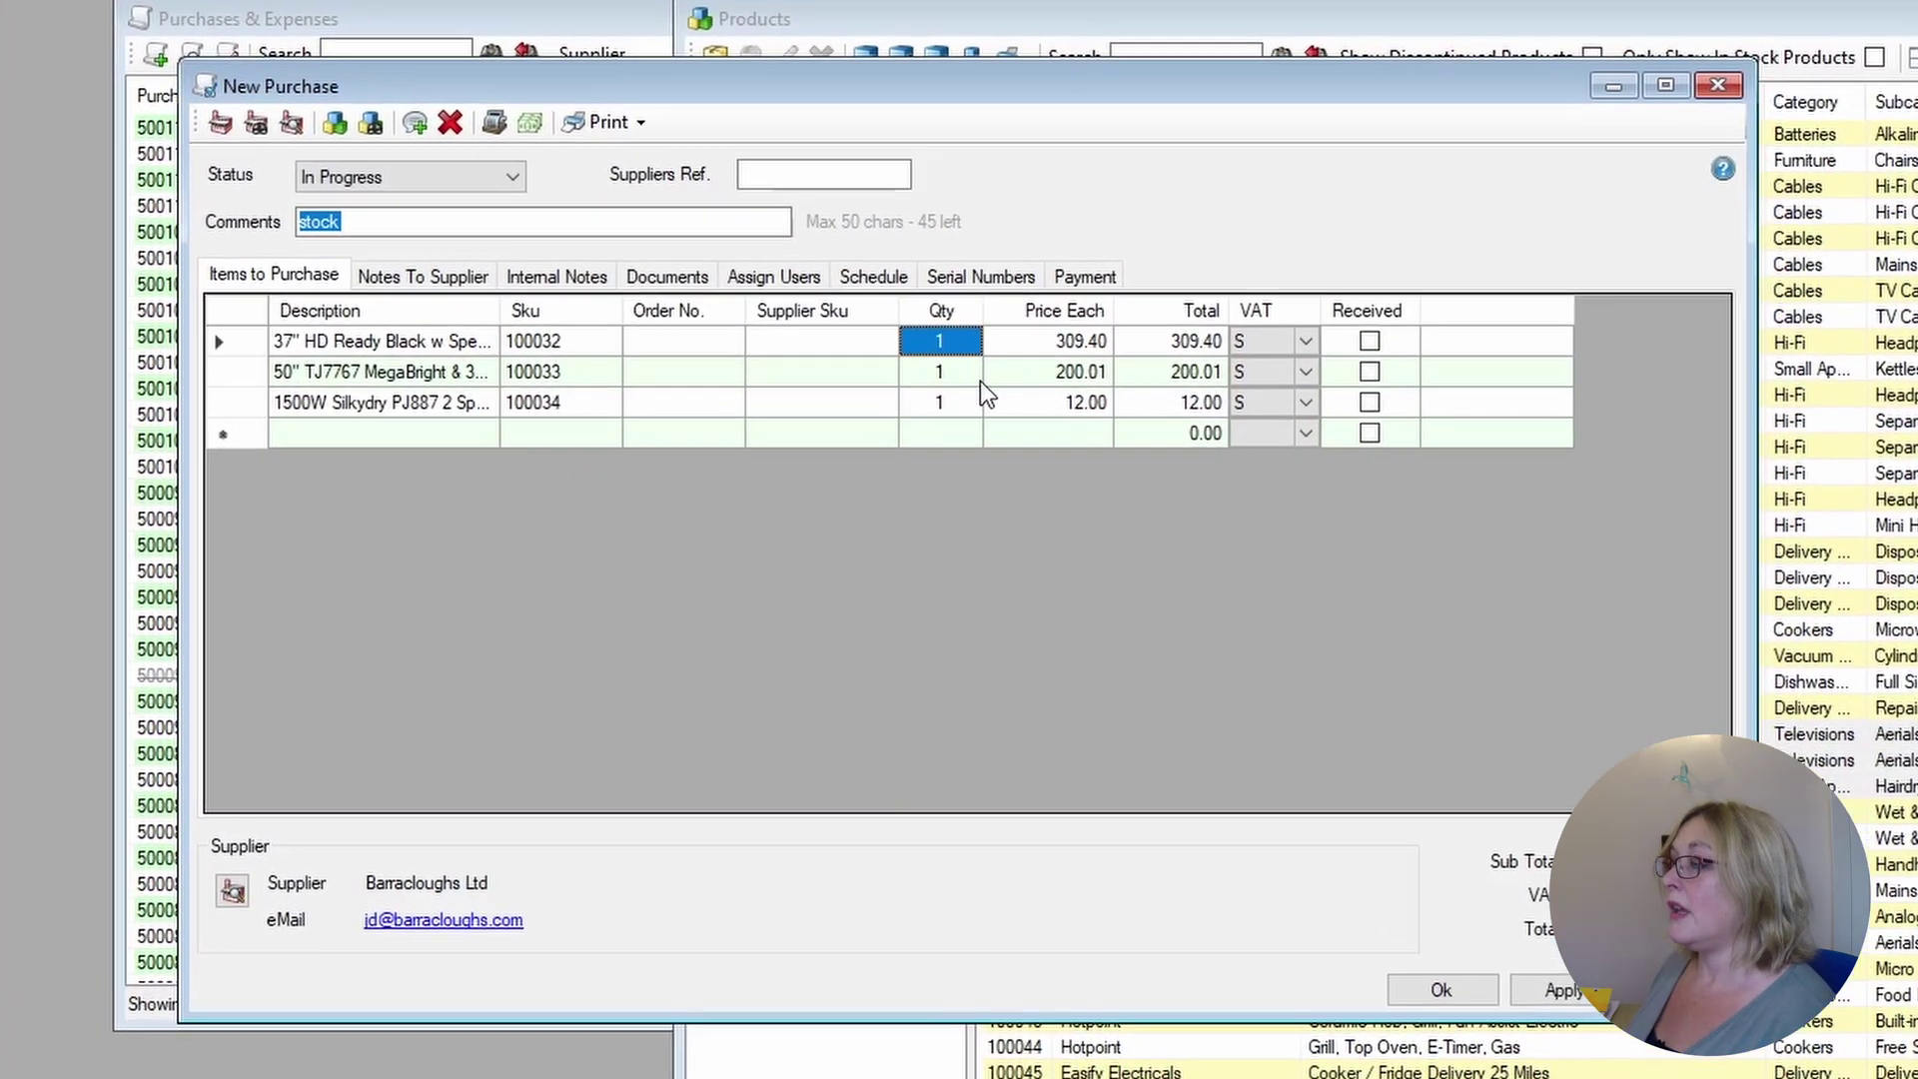
{"action": "type", "text": "3"}
{"action": "key", "text": "Return"}
{"action": "type", "text": "5"}
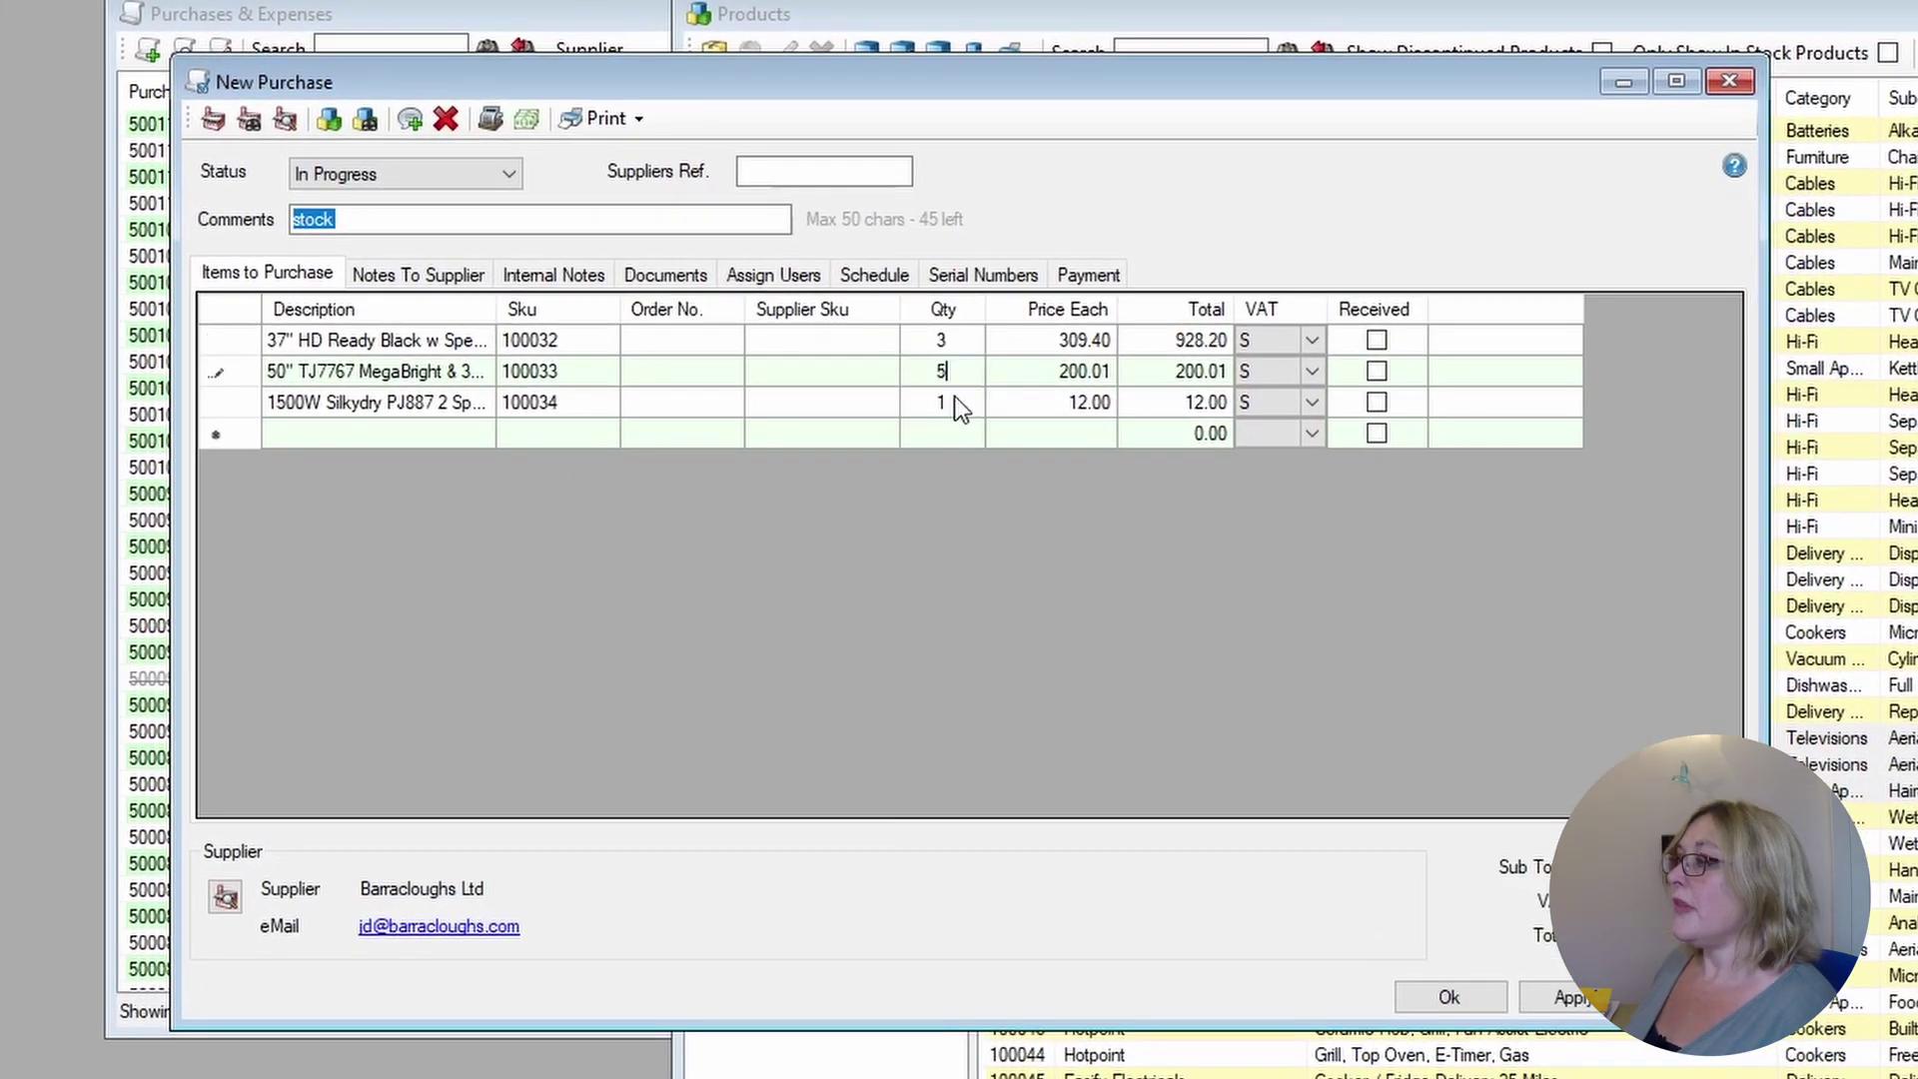
{"action": "key", "text": "Return"}
{"action": "type", "text": "10"}
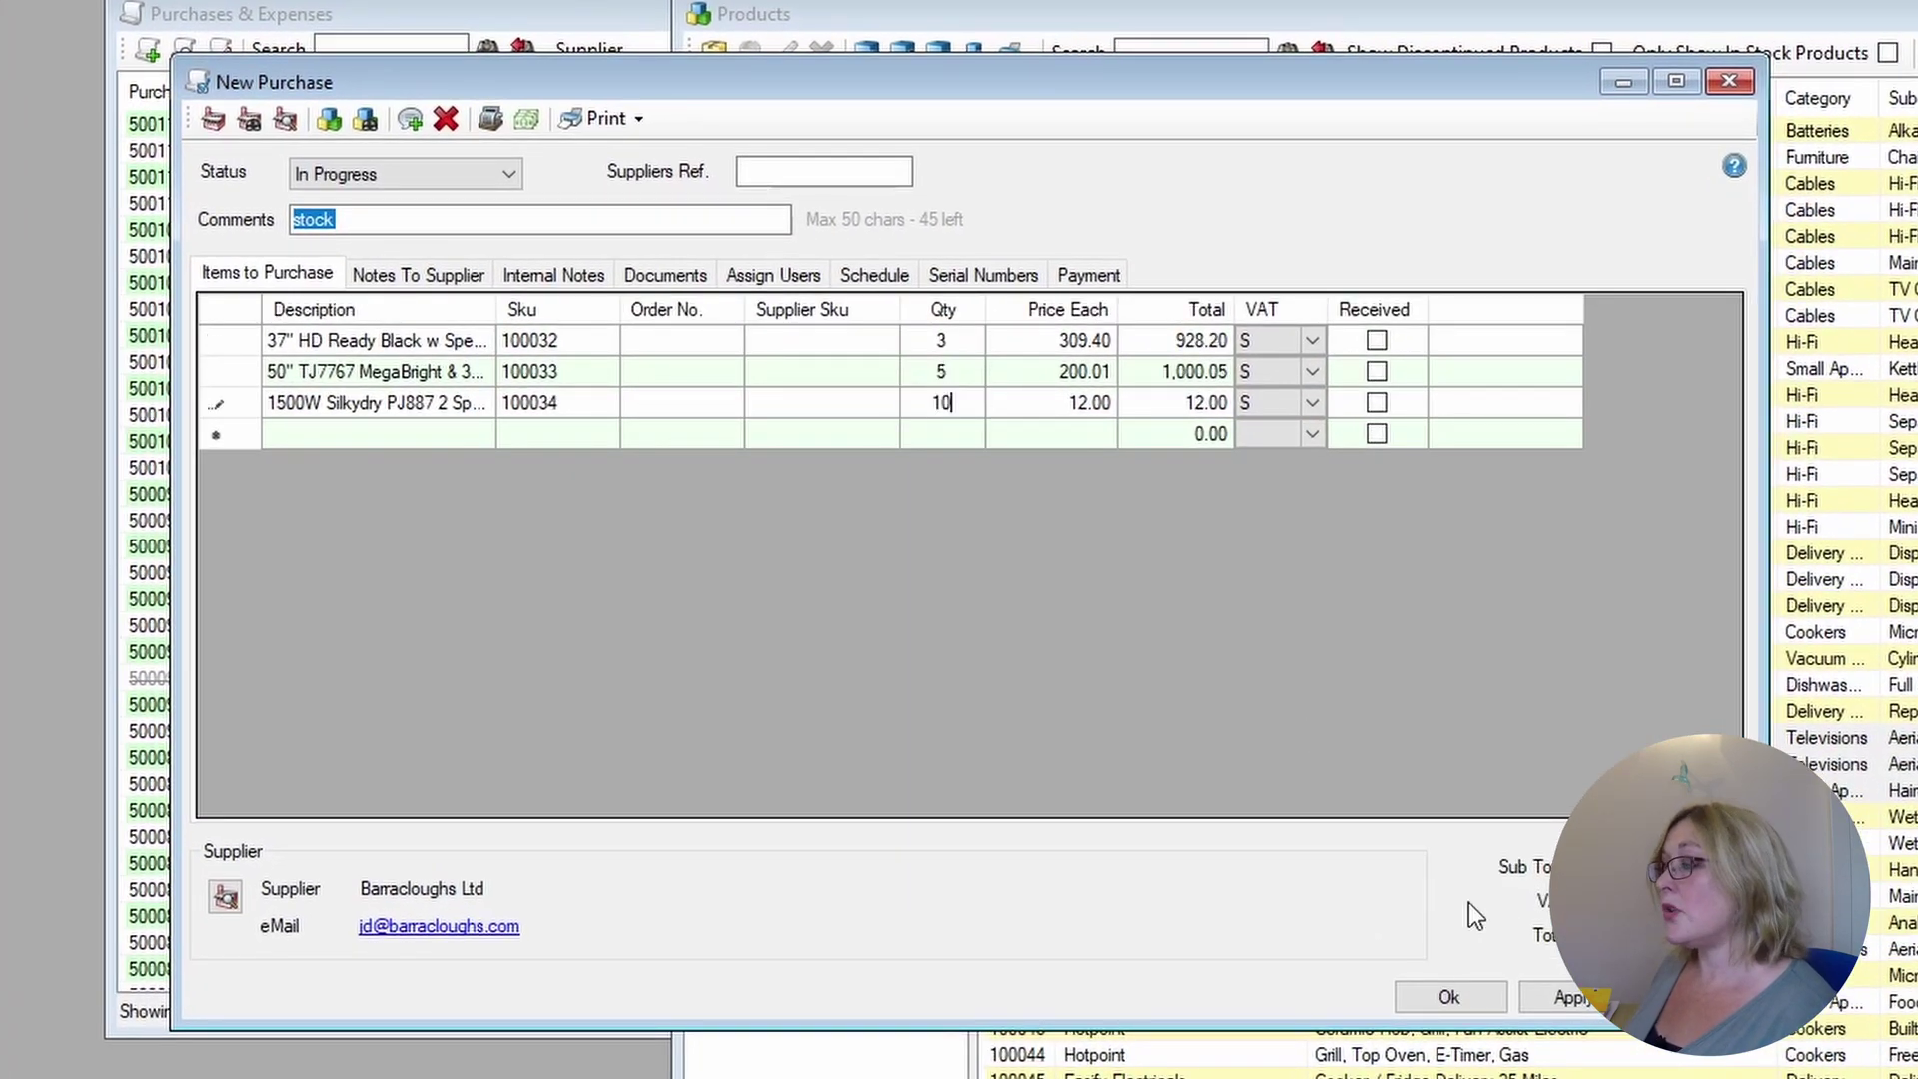
{"action": "left_click", "coordinate": [1581, 1003]}
{"action": "left_click", "coordinate": [1158, 734]}
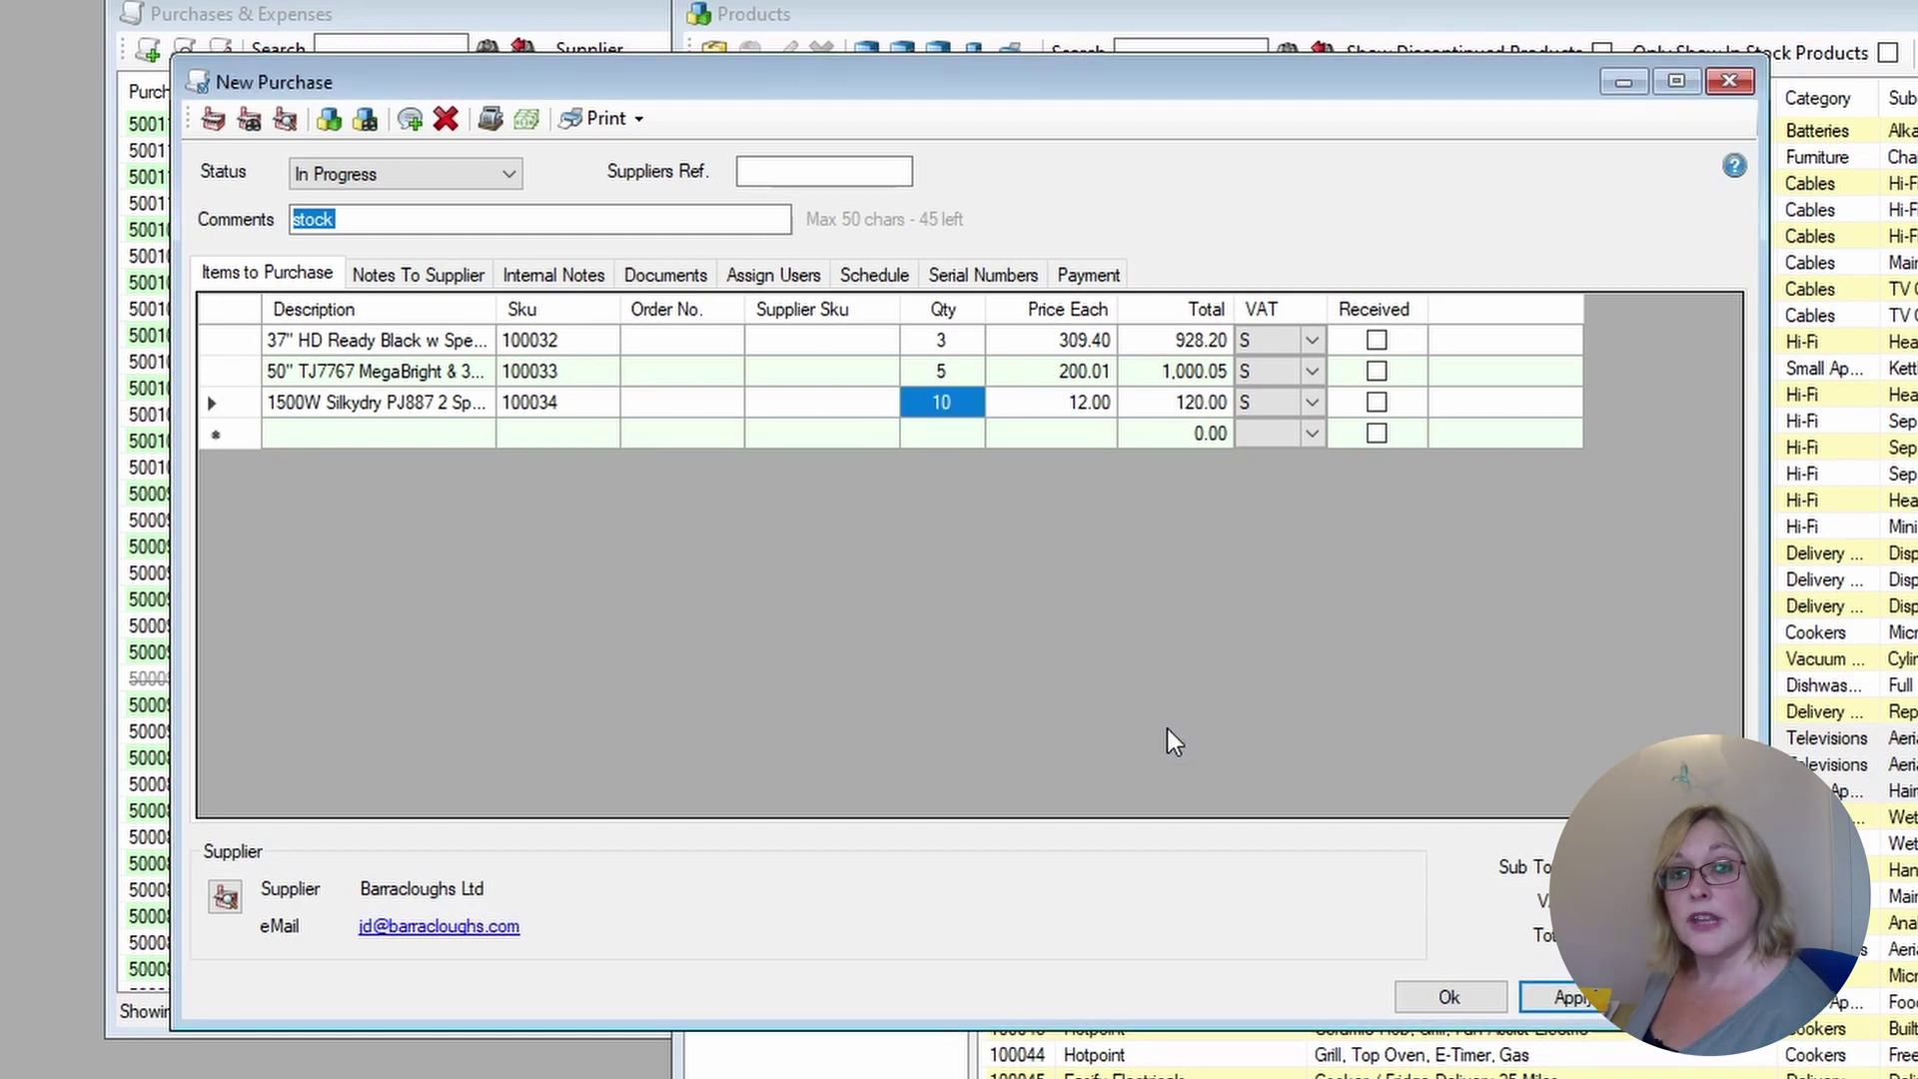
Change the purchase status to Received with all items marked as received, save it, and add all three products to stock
{"action": "left_click", "coordinate": [510, 176]}
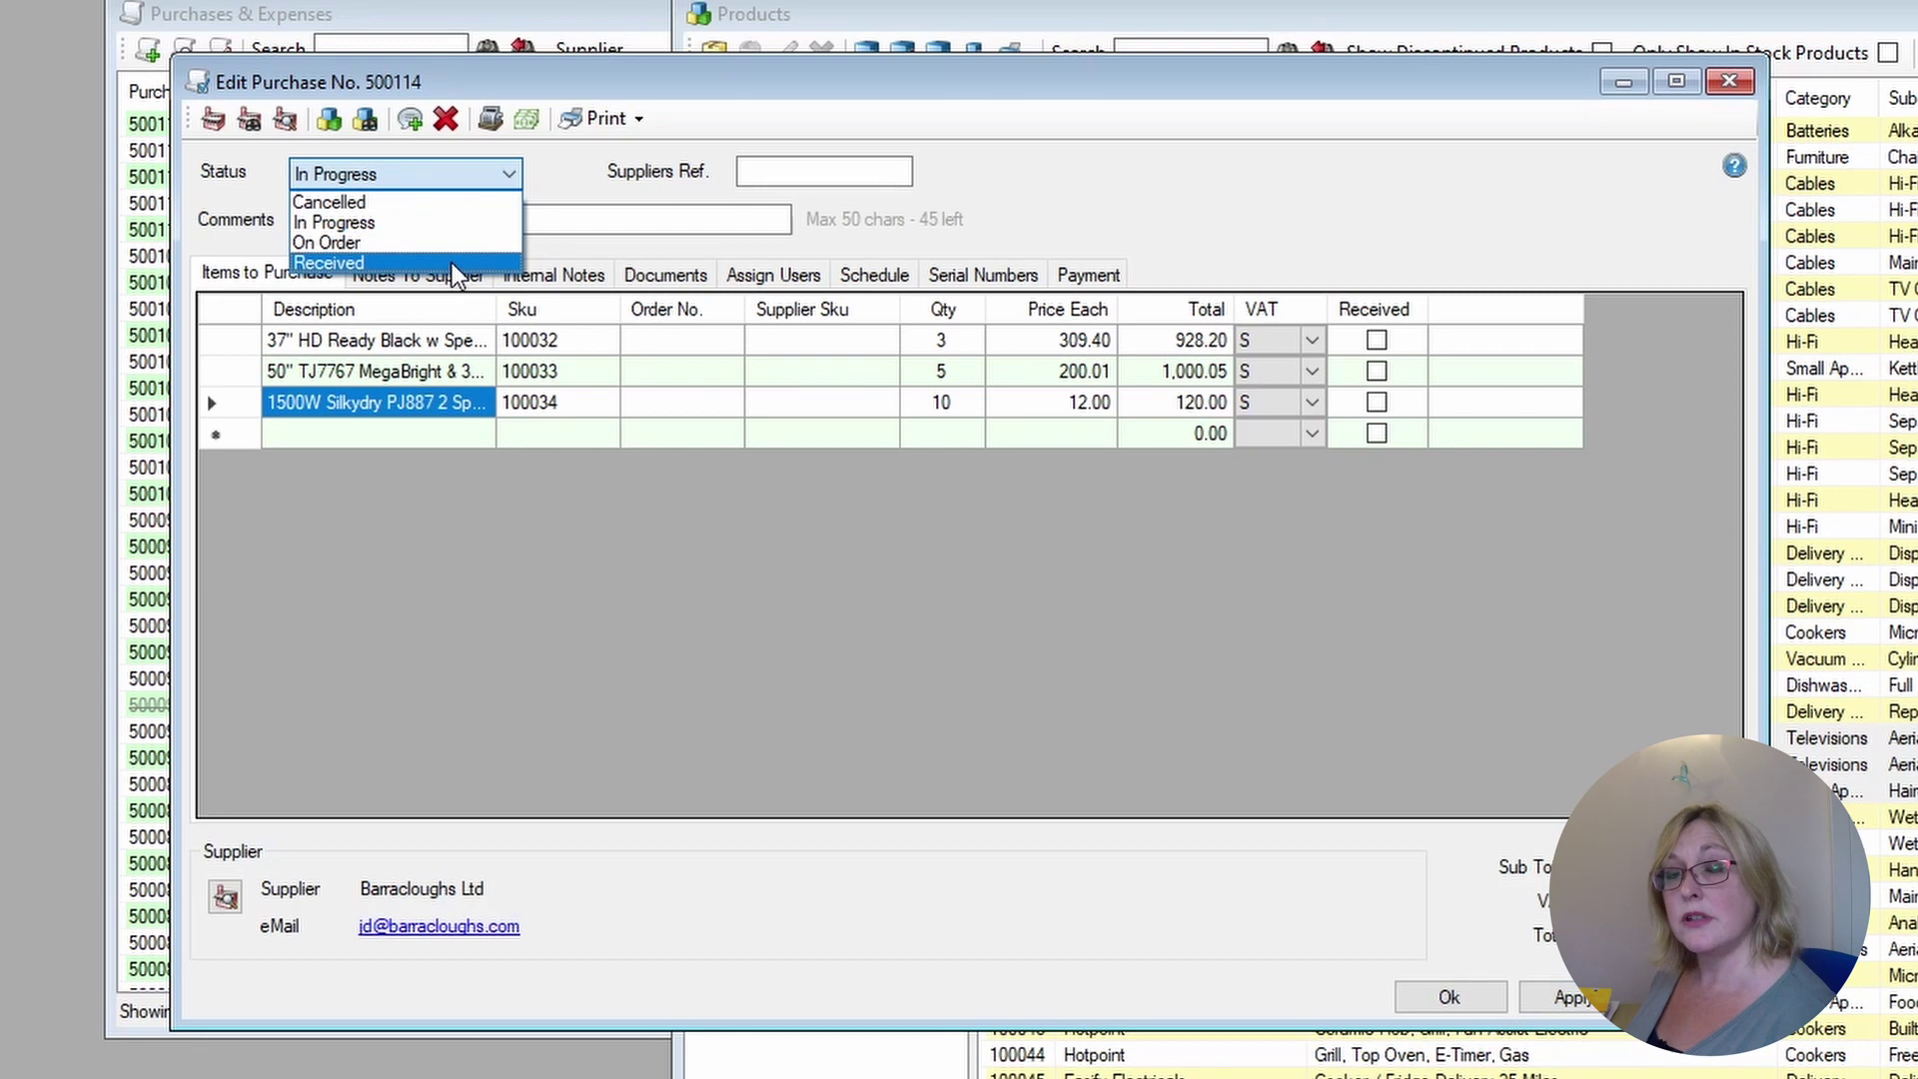
{"action": "left_click", "coordinate": [454, 264]}
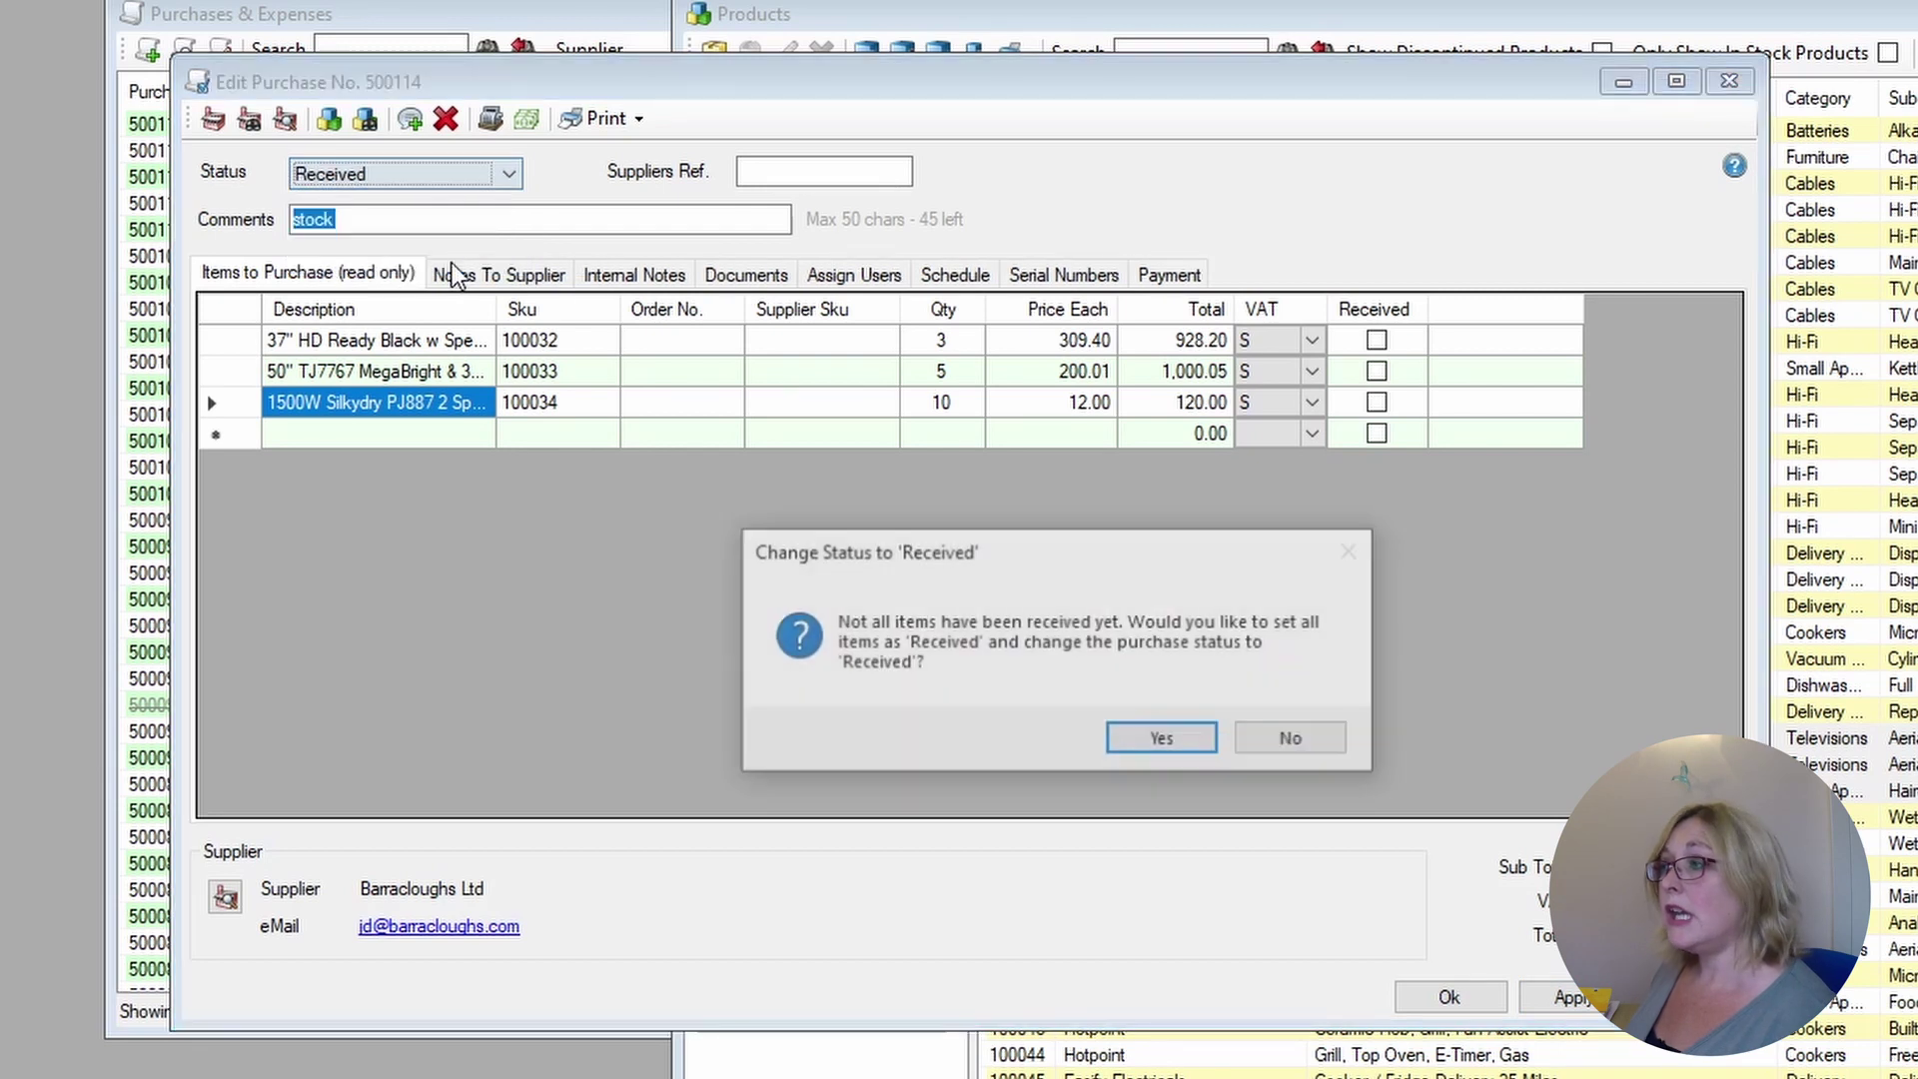
{"action": "left_click", "coordinate": [1157, 744]}
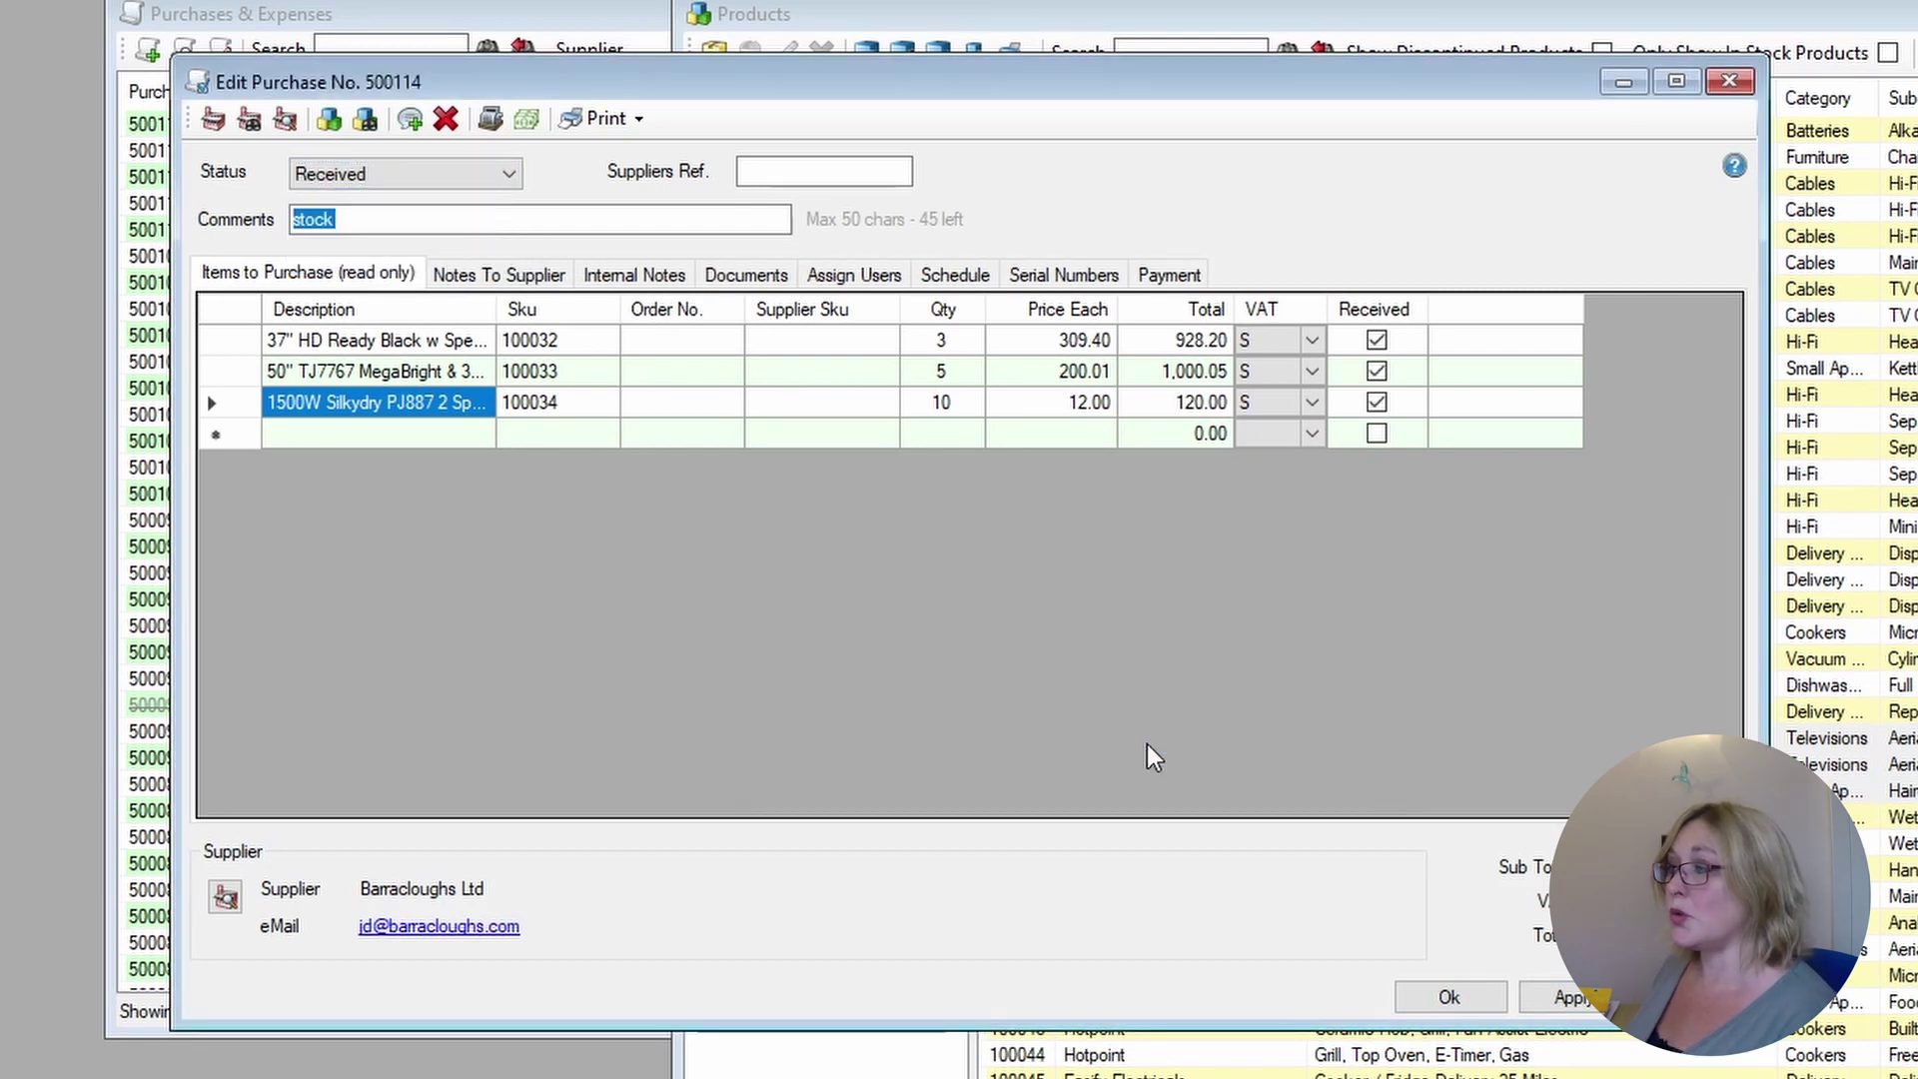
{"action": "left_click", "coordinate": [1568, 999]}
{"action": "left_click", "coordinate": [1157, 748]}
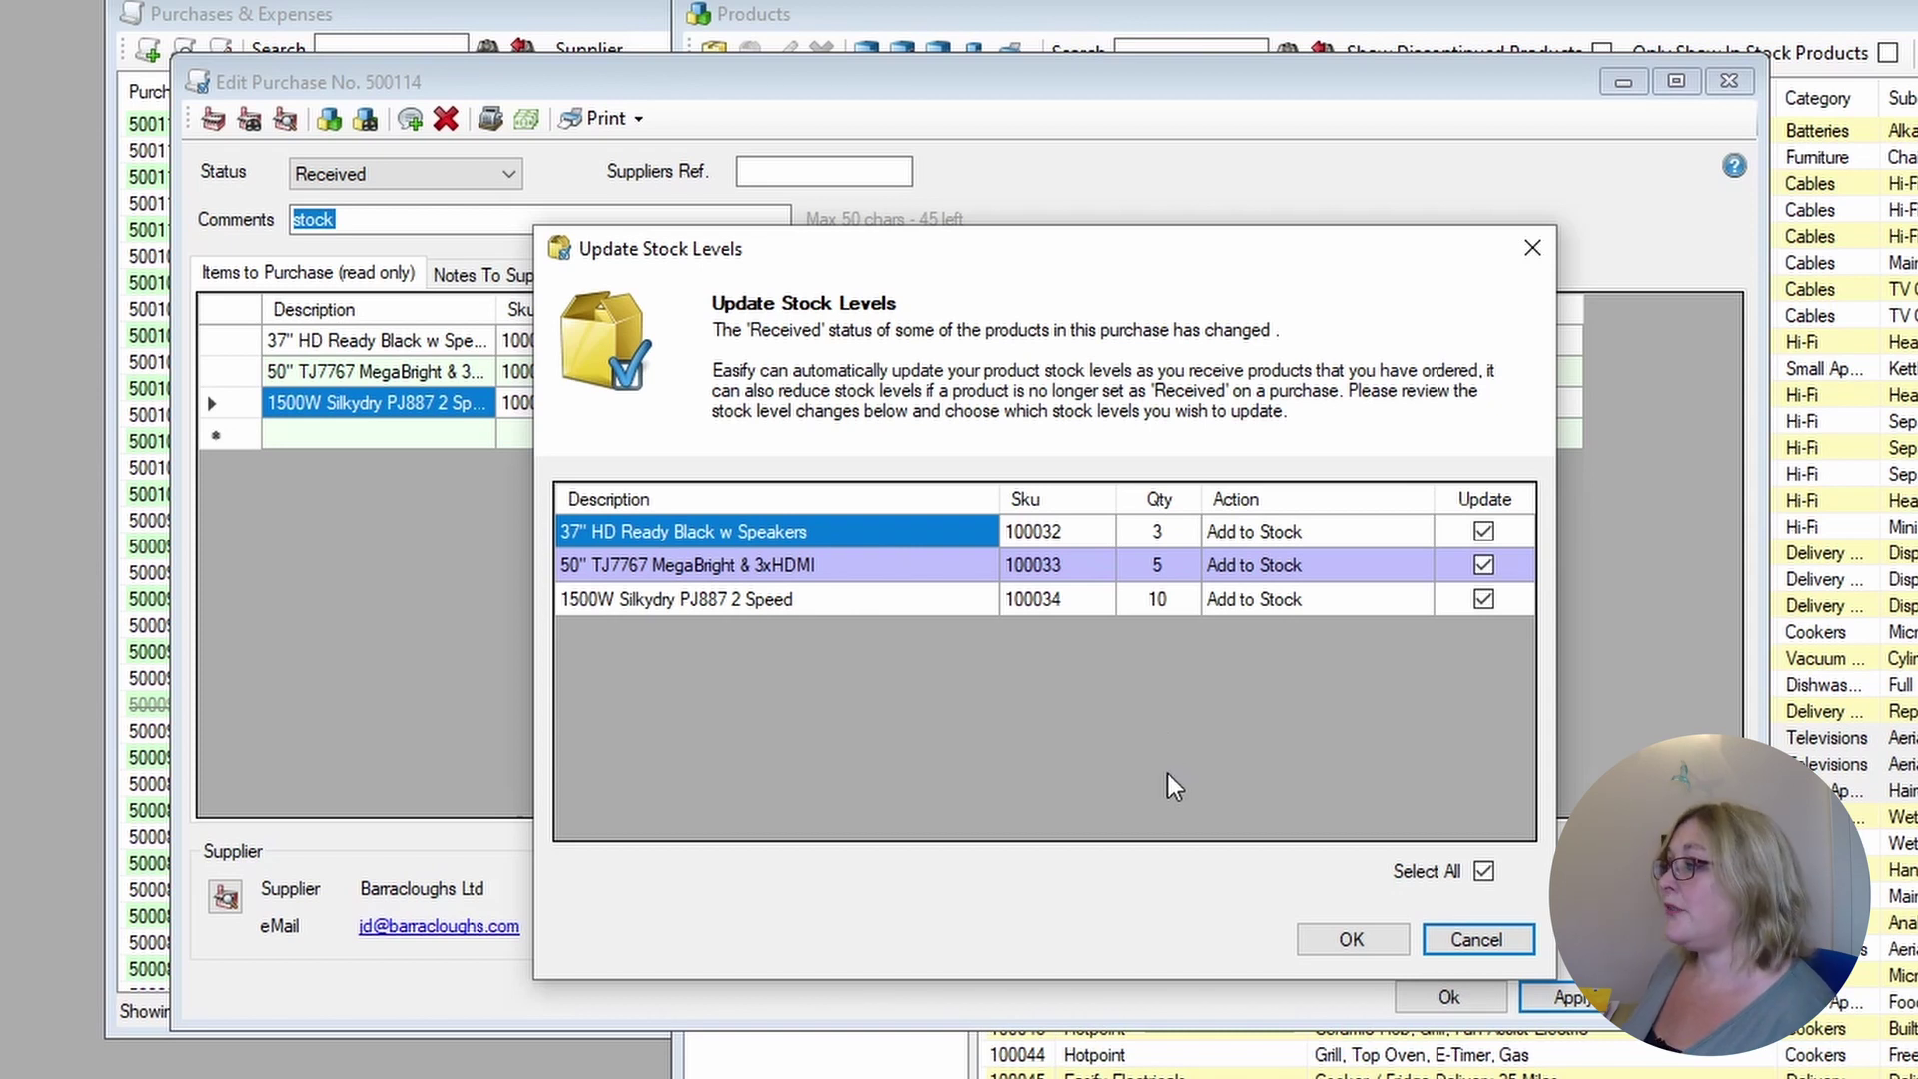
{"action": "left_click", "coordinate": [1329, 937]}
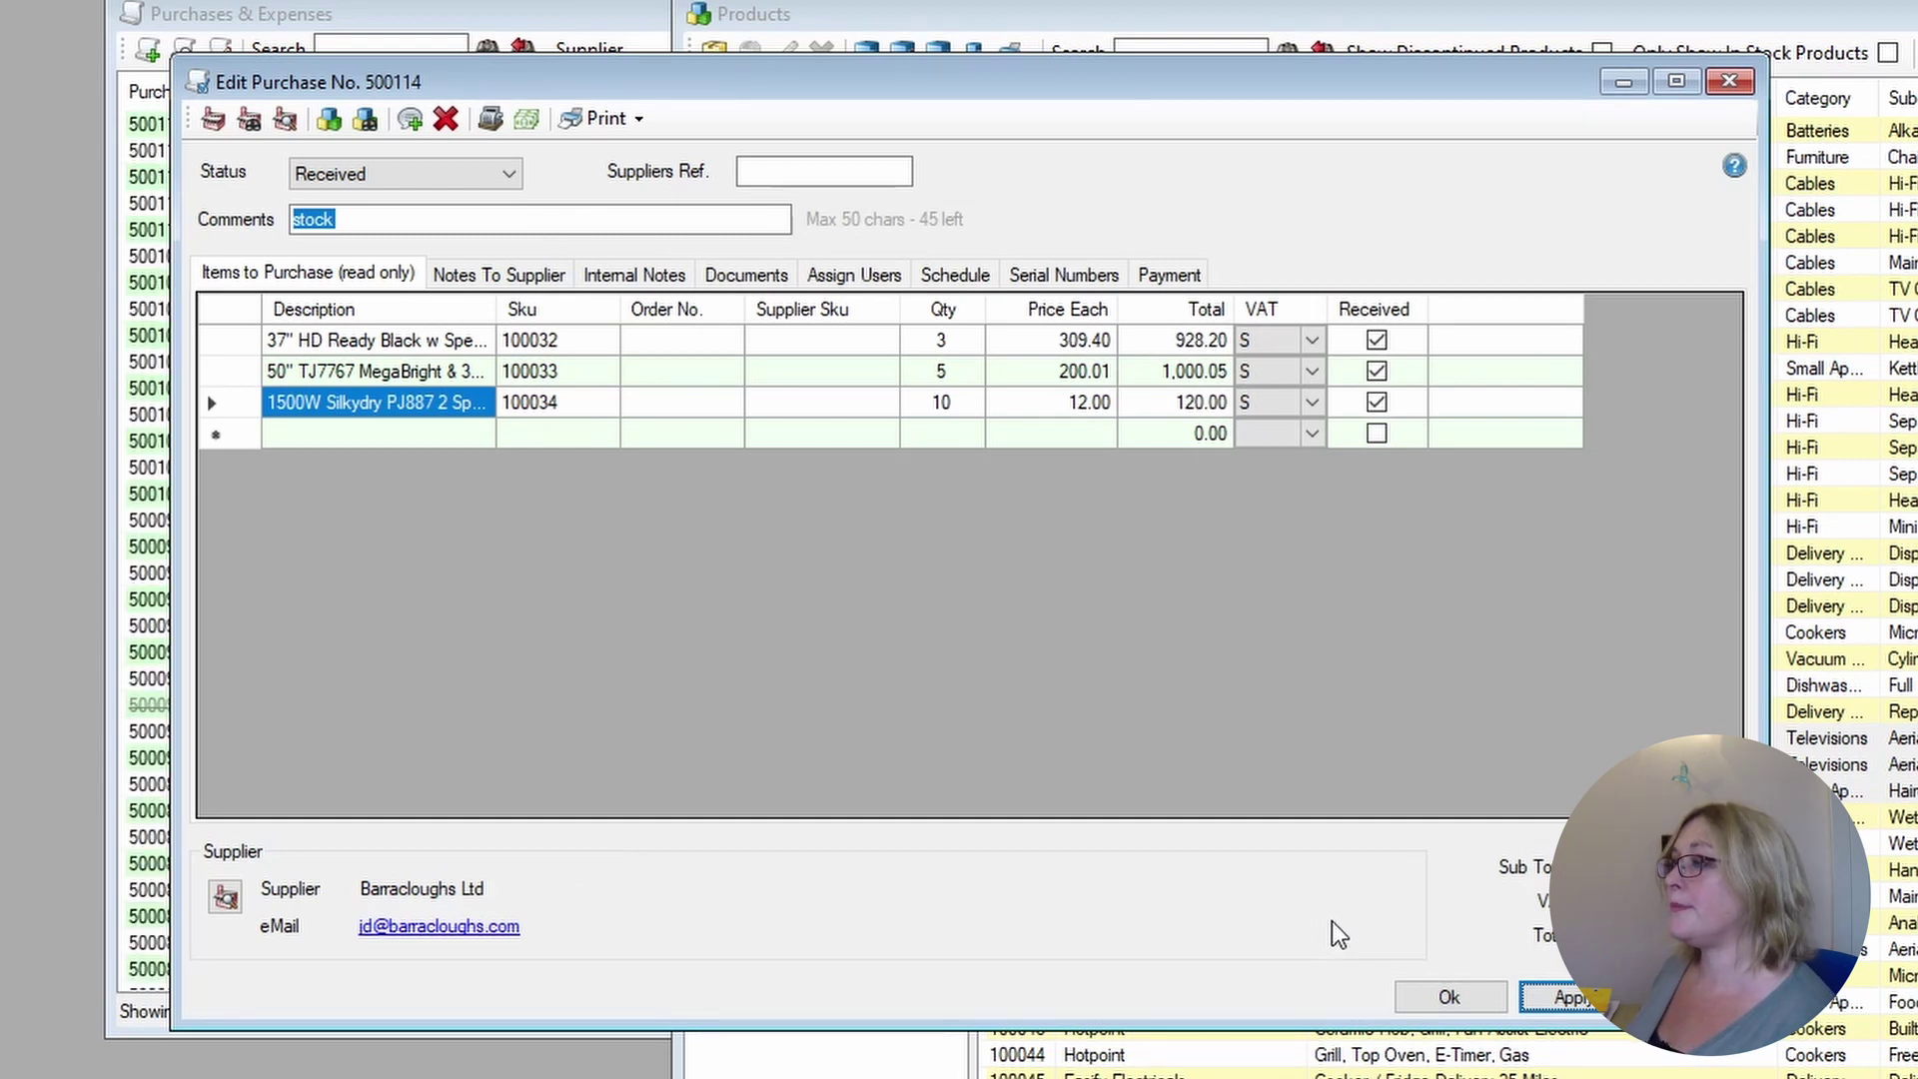
In the purchase's payment details, set the supplier invoice date to 9 July 2021 and the purchase type to Cost of Goods
{"action": "left_click", "coordinate": [1164, 280]}
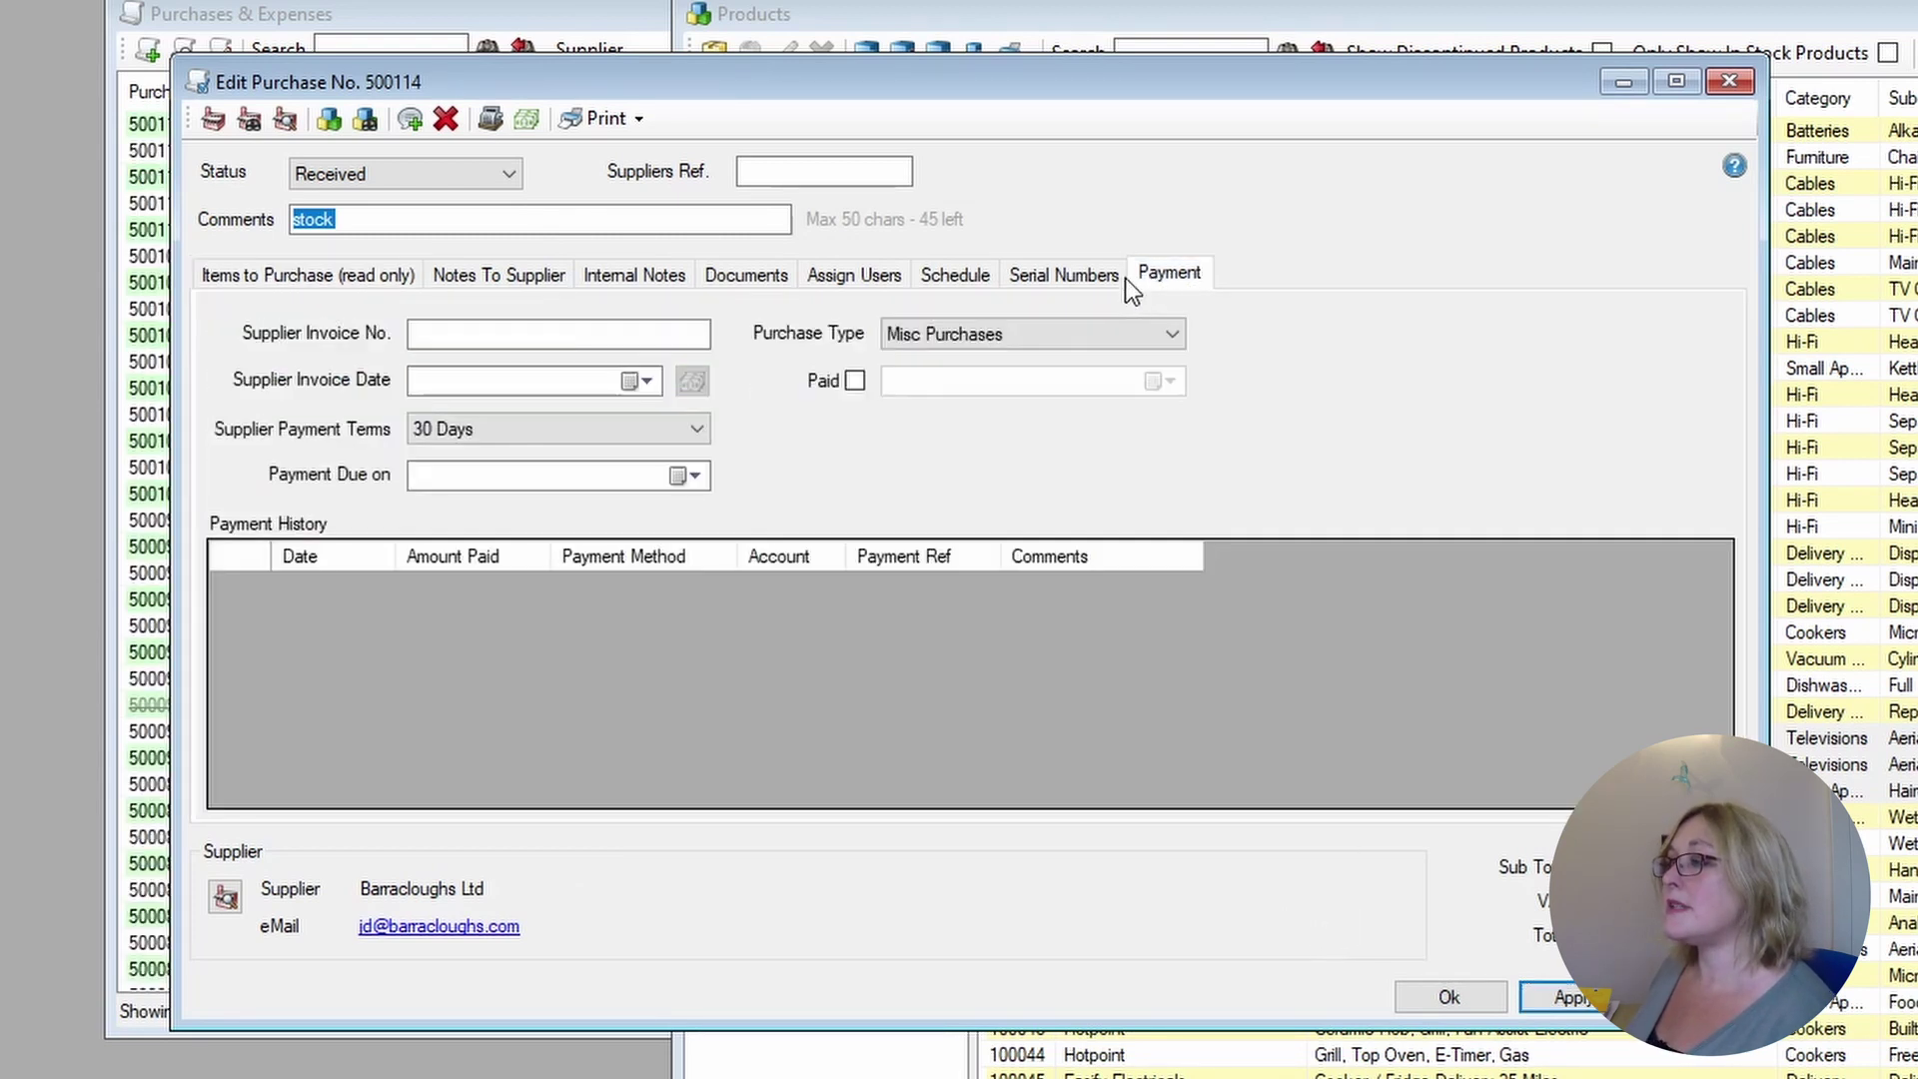
{"action": "left_click", "coordinate": [637, 387]}
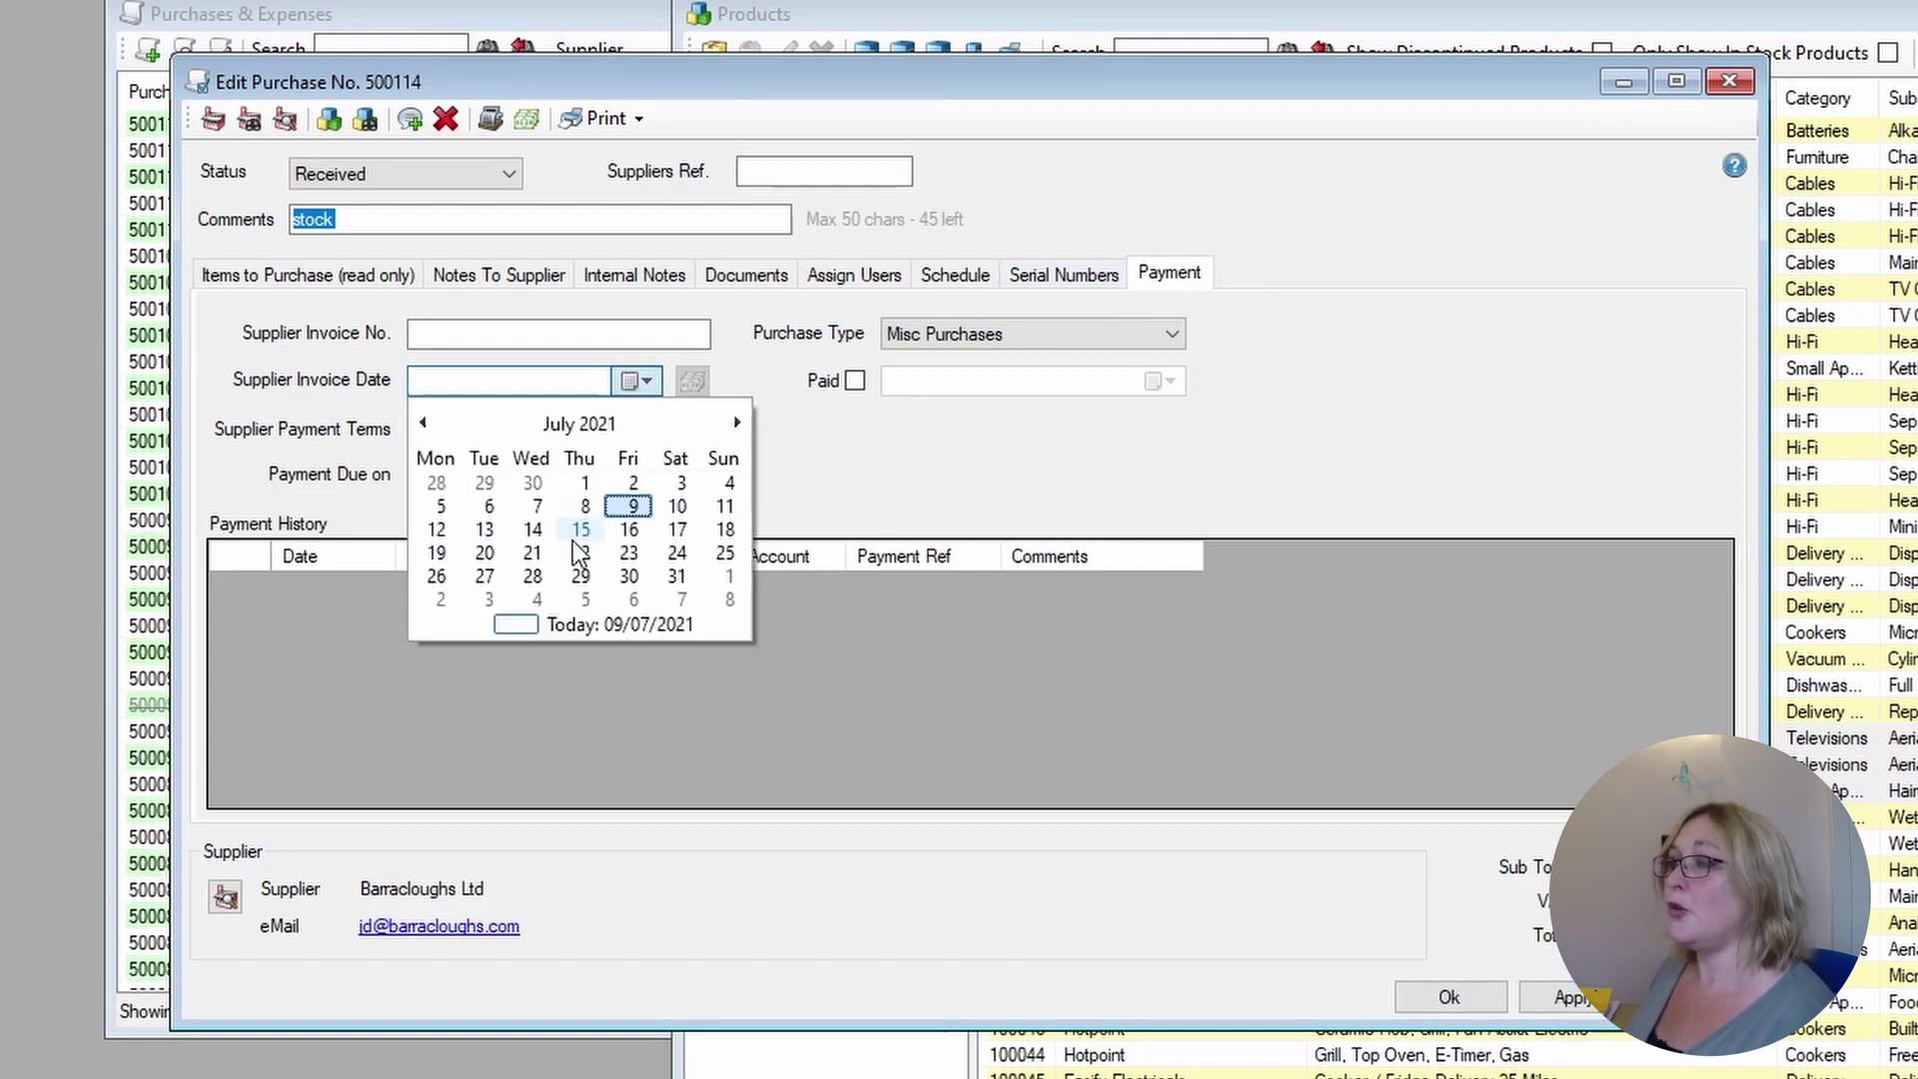
{"action": "left_click", "coordinate": [630, 505]}
{"action": "left_click", "coordinate": [998, 330]}
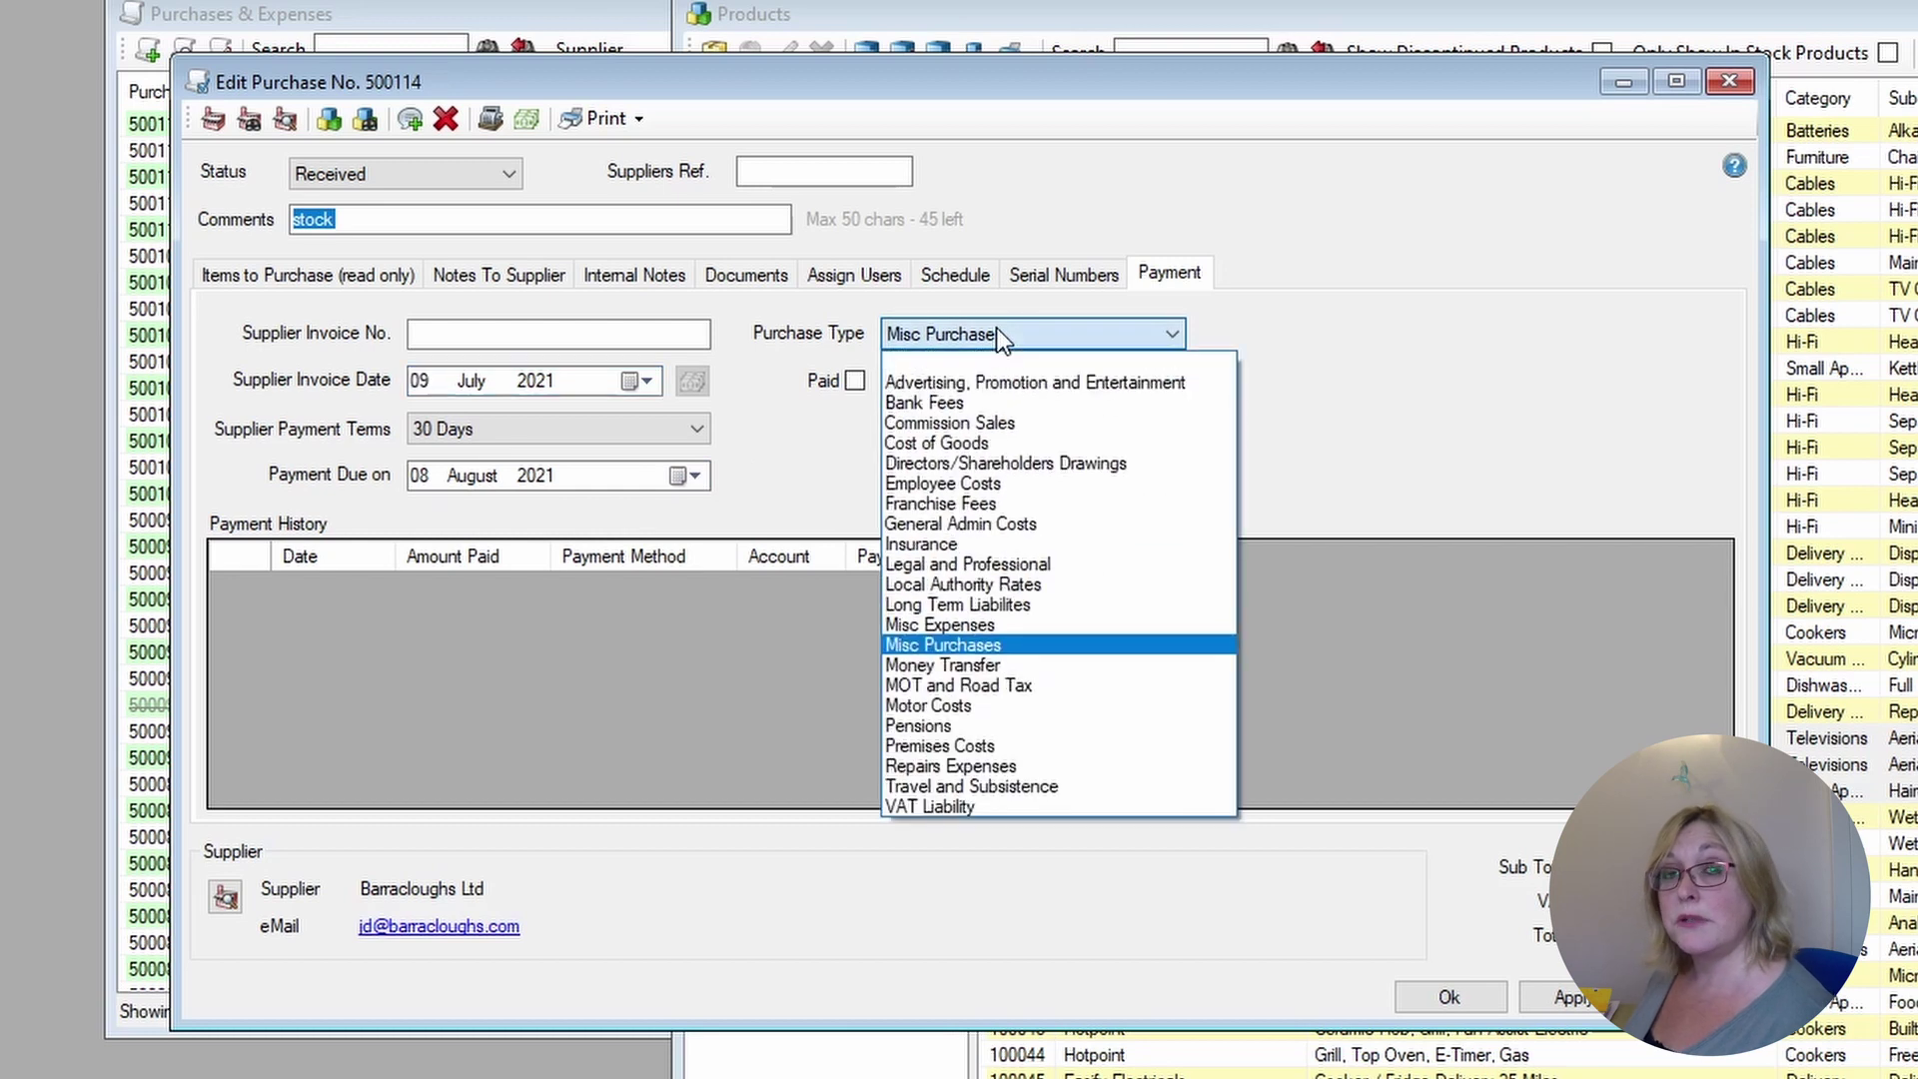
{"action": "left_click", "coordinate": [980, 441]}
Record a bank transfer payment of 2457.89 from the Current account for the purchase, and close the cashbook after viewing it
{"action": "left_click", "coordinate": [1046, 536]}
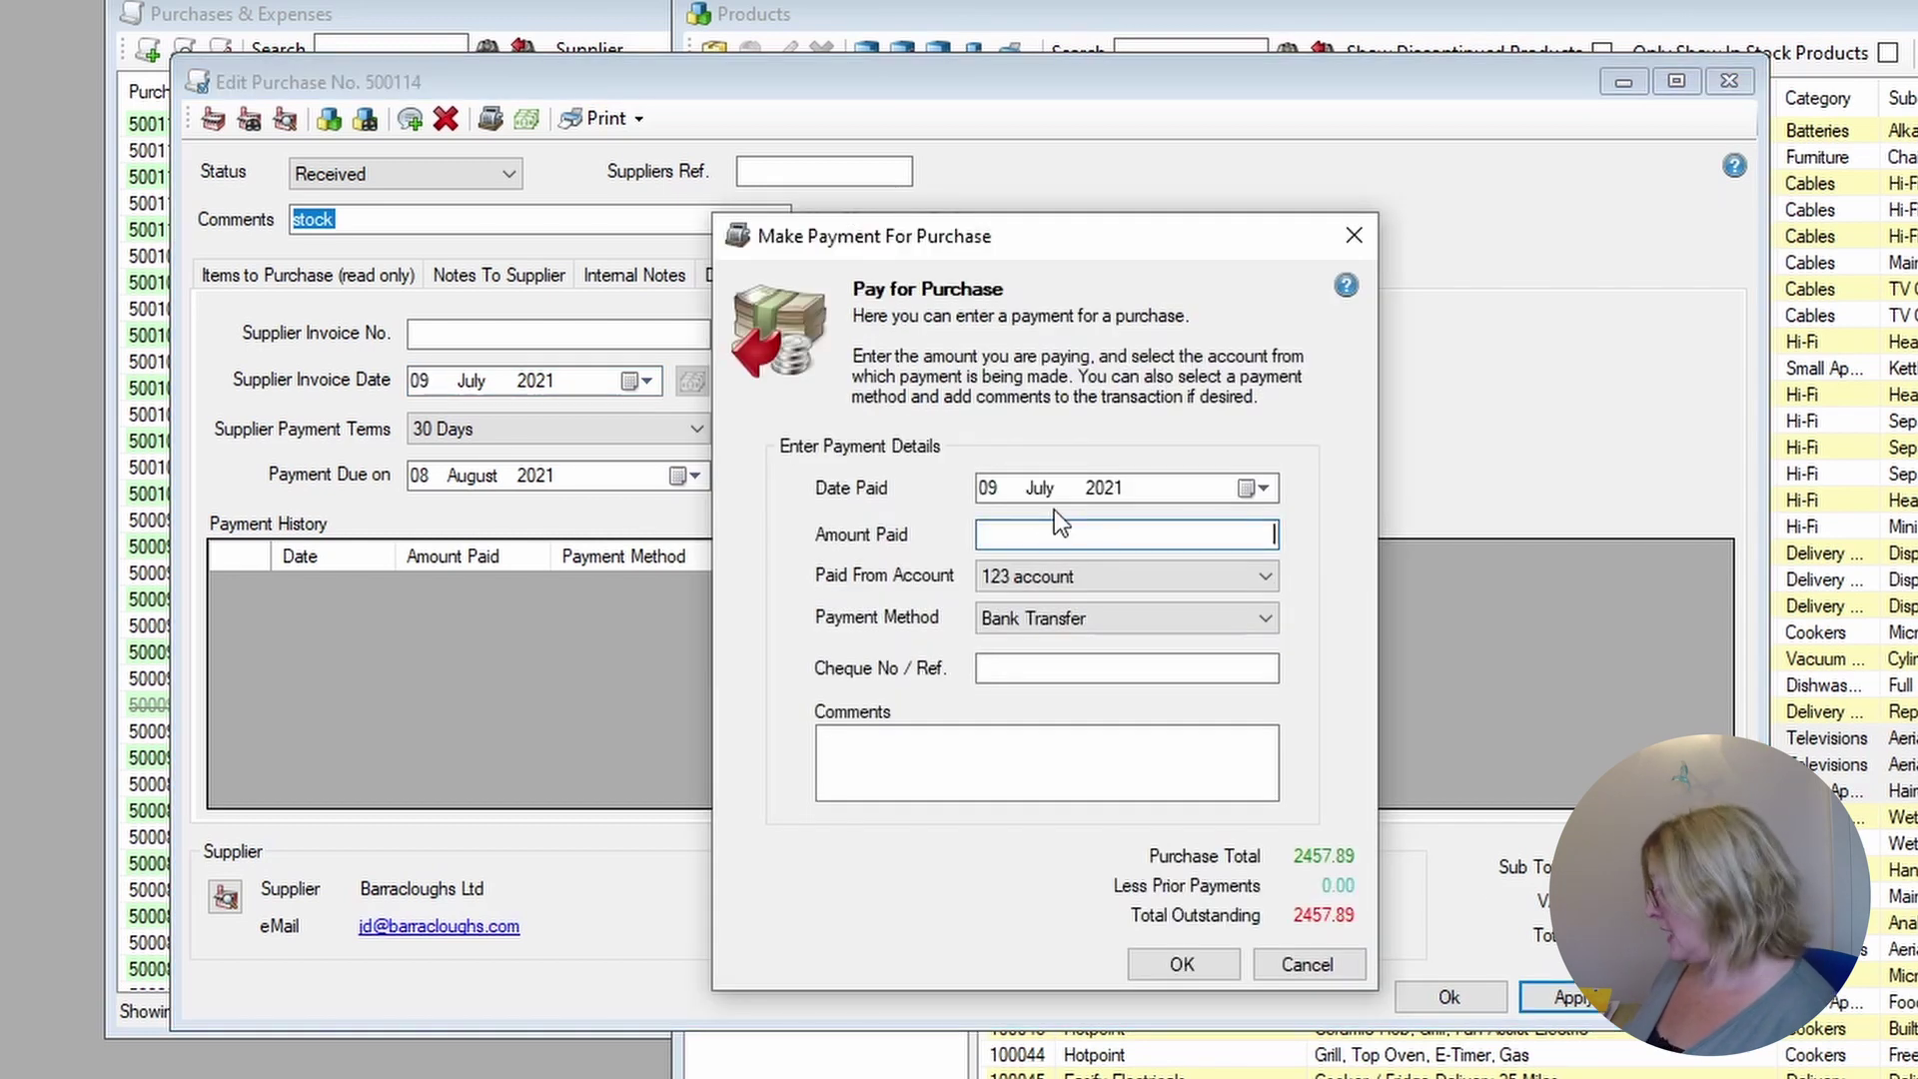
{"action": "type", "text": "2457.89"}
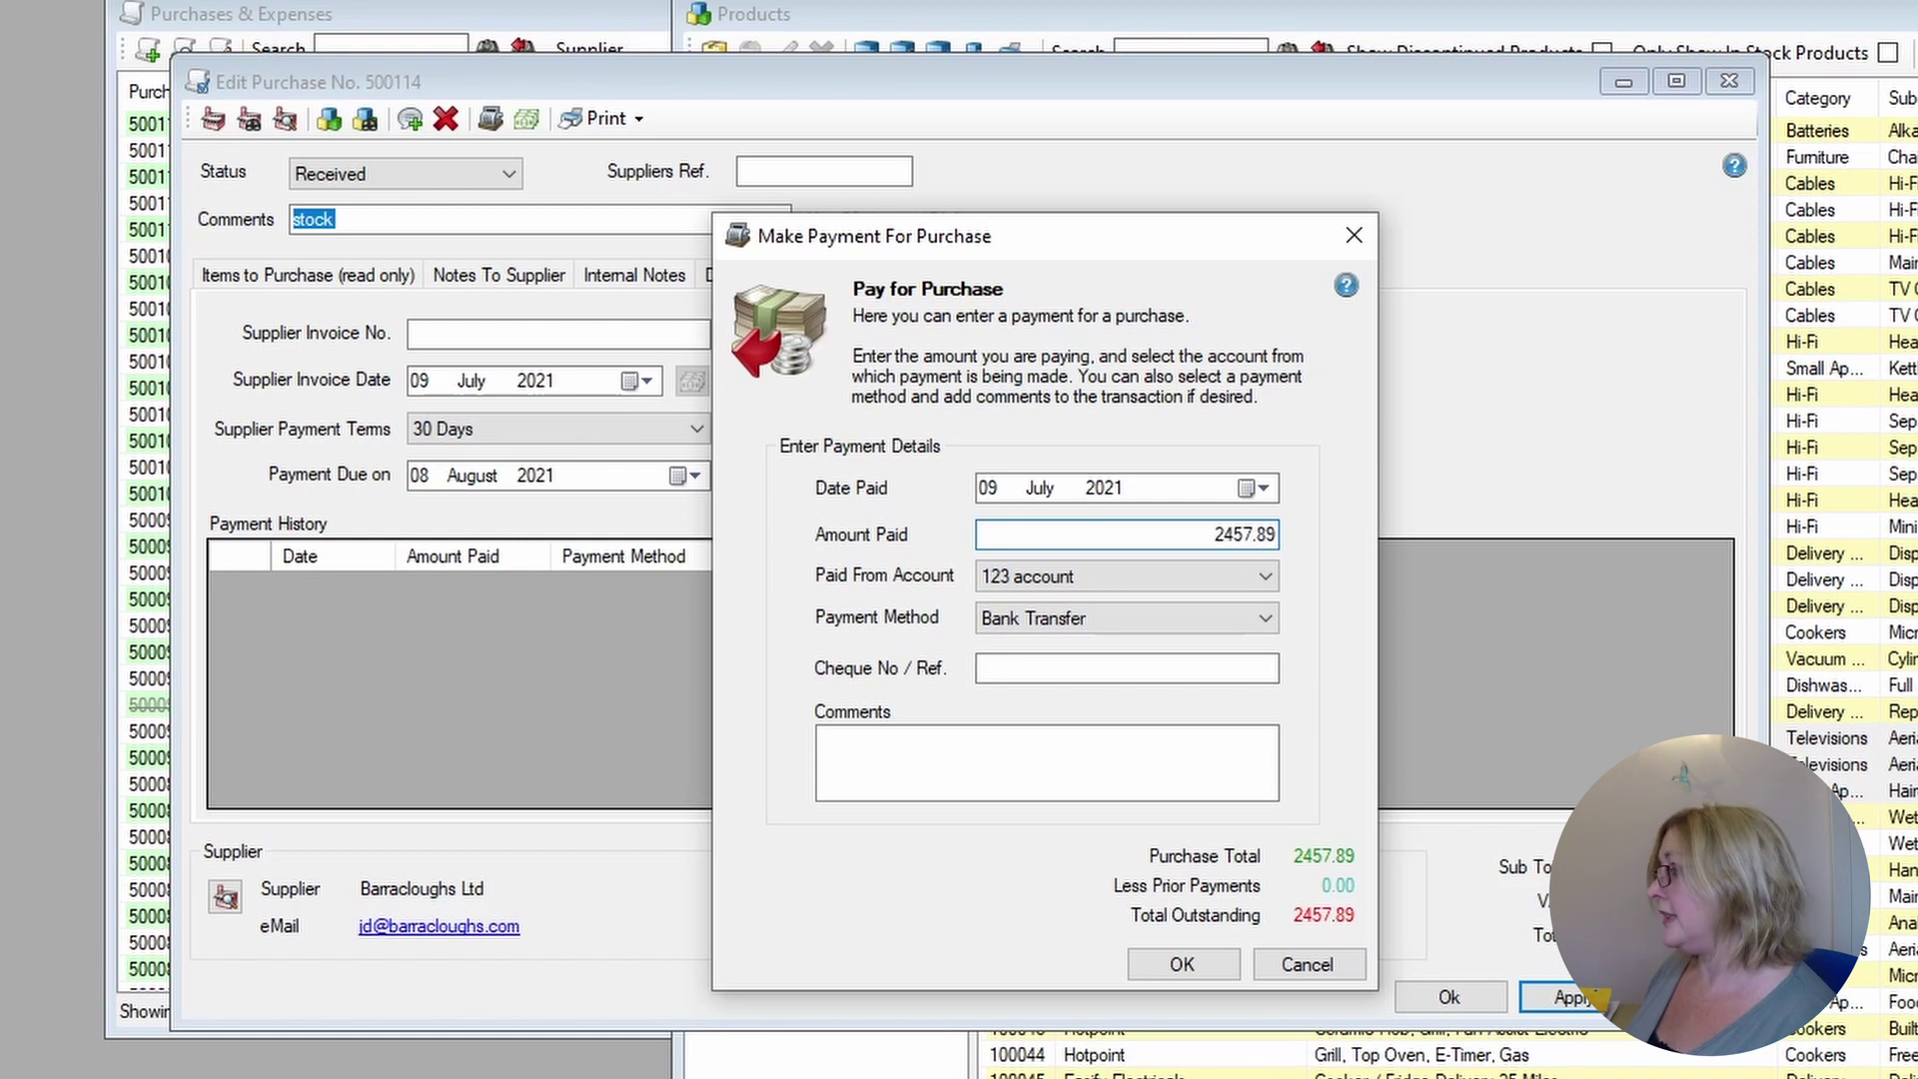
{"action": "key", "text": "Return"}
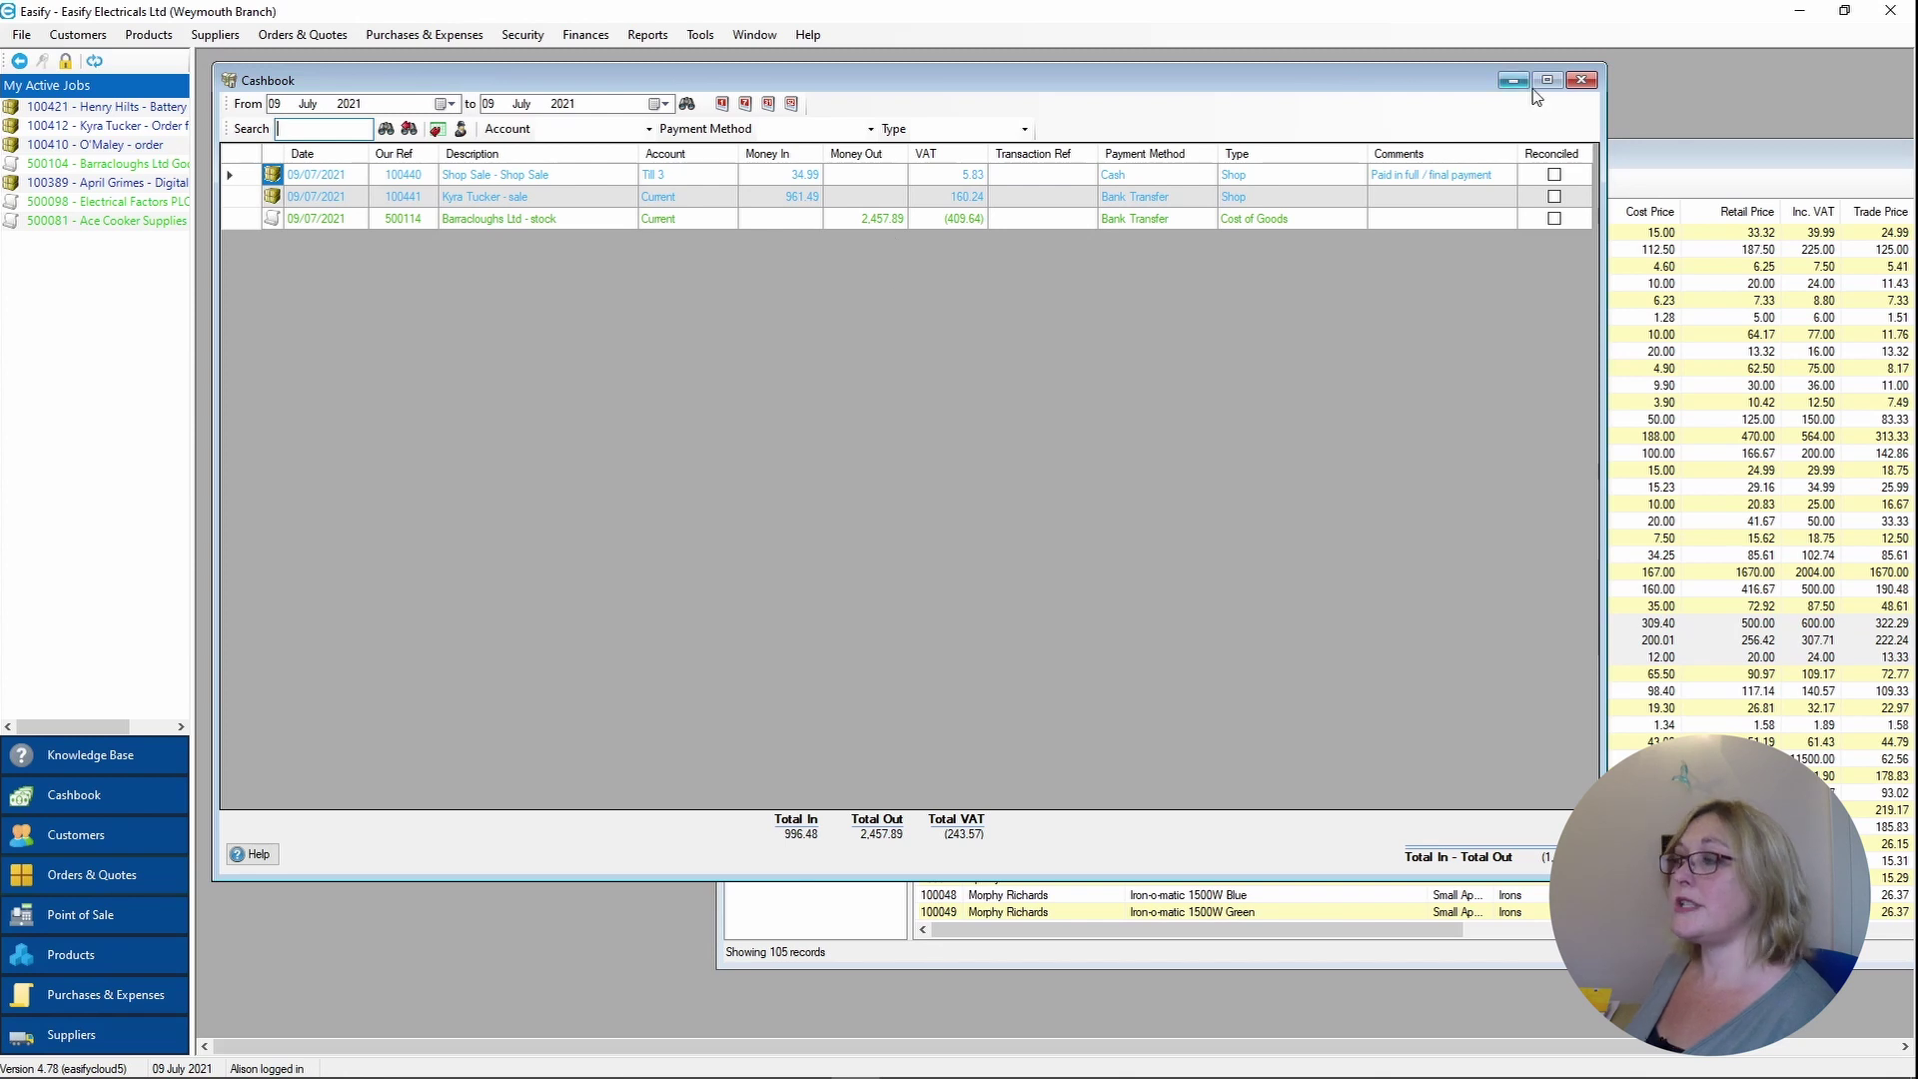
{"action": "left_click", "coordinate": [1581, 80]}
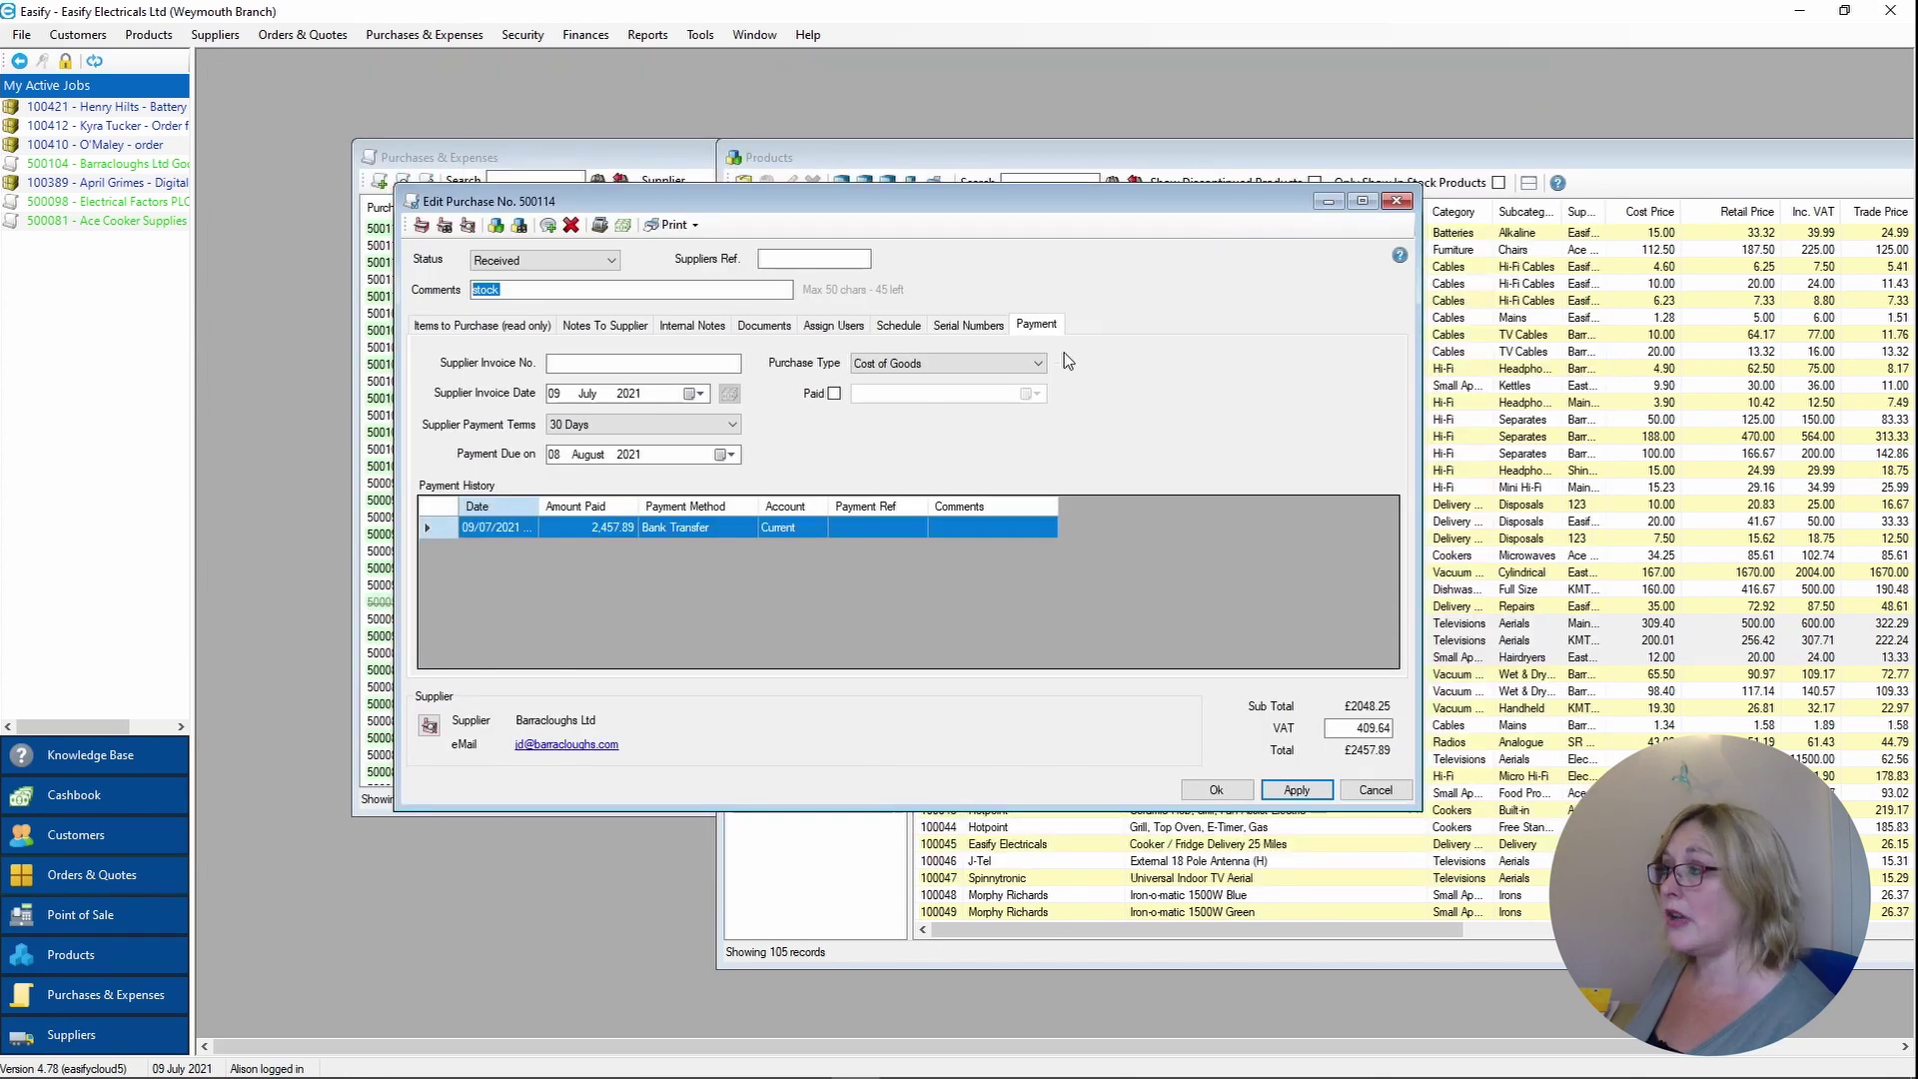
Review the available purchase types, reselect Cost of Goods, and save the purchase
{"action": "left_click", "coordinate": [1038, 367]}
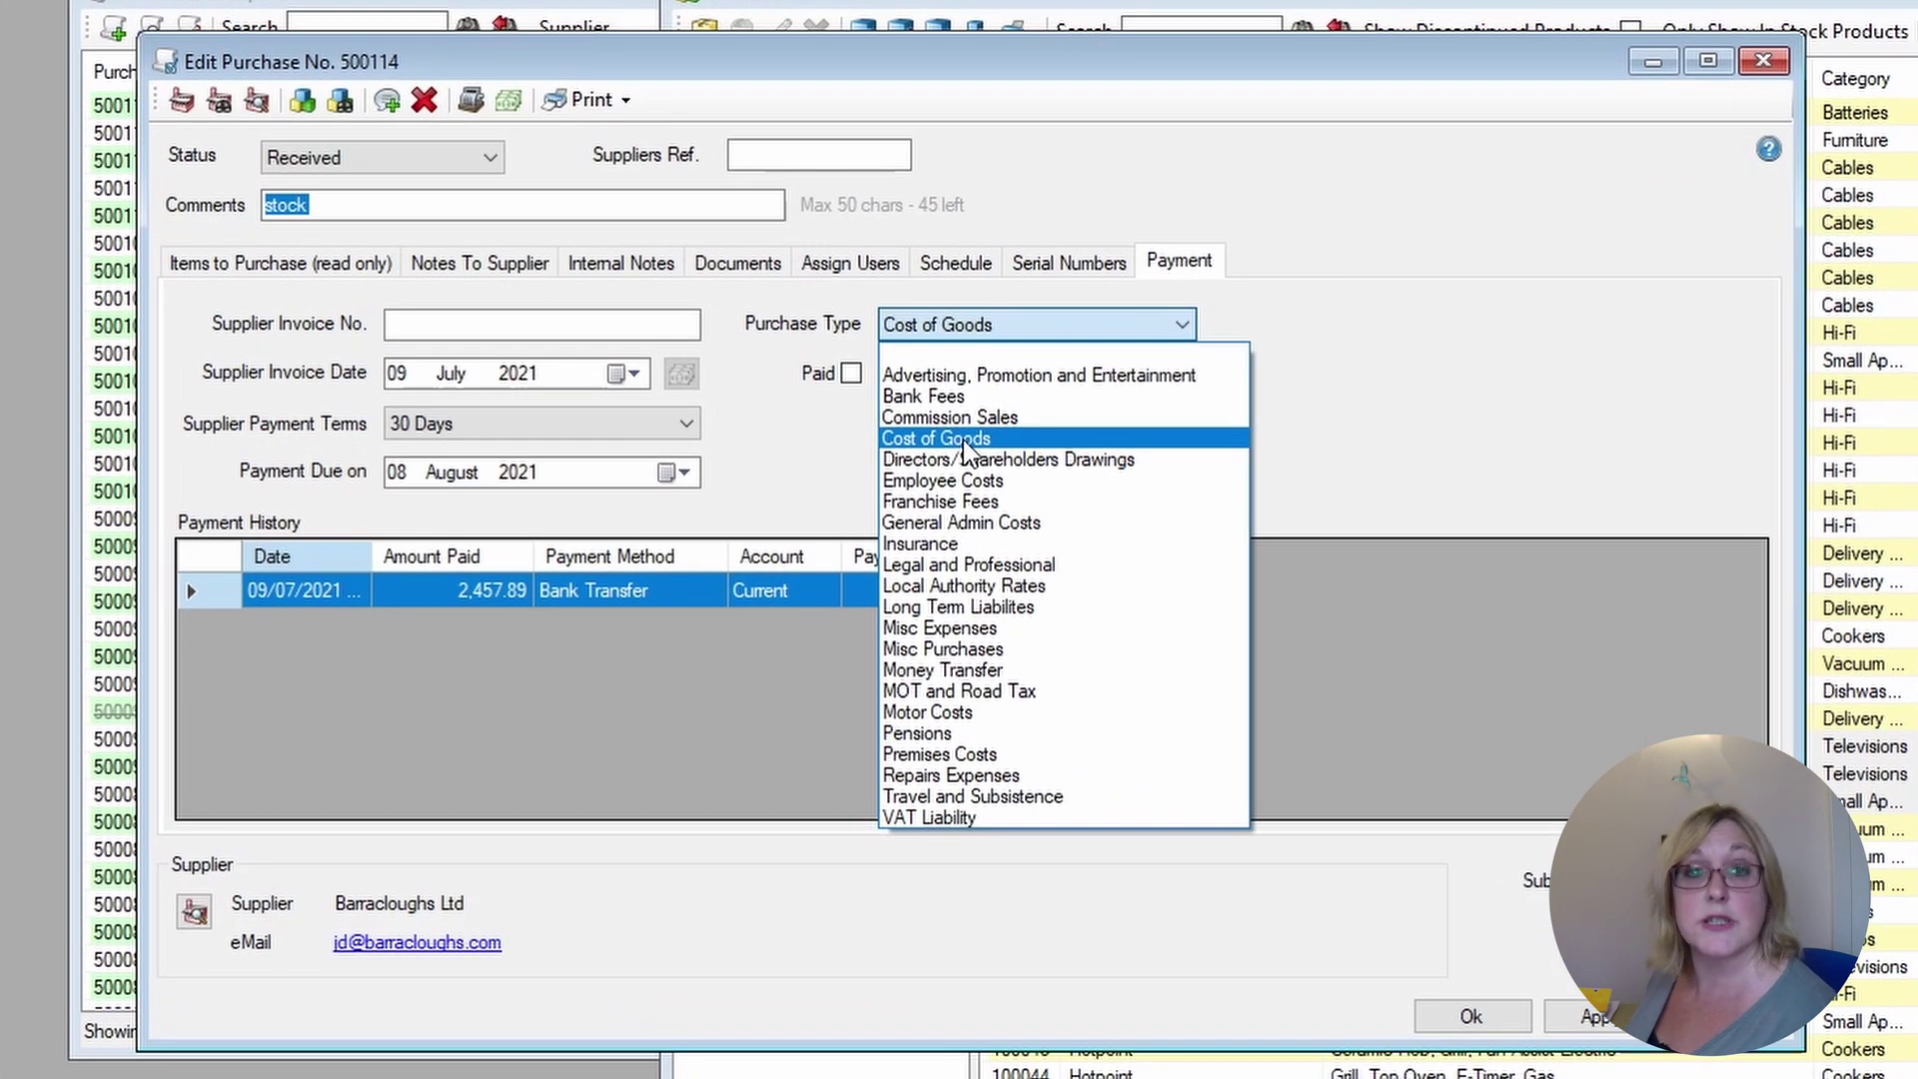
{"action": "left_click", "coordinate": [963, 439]}
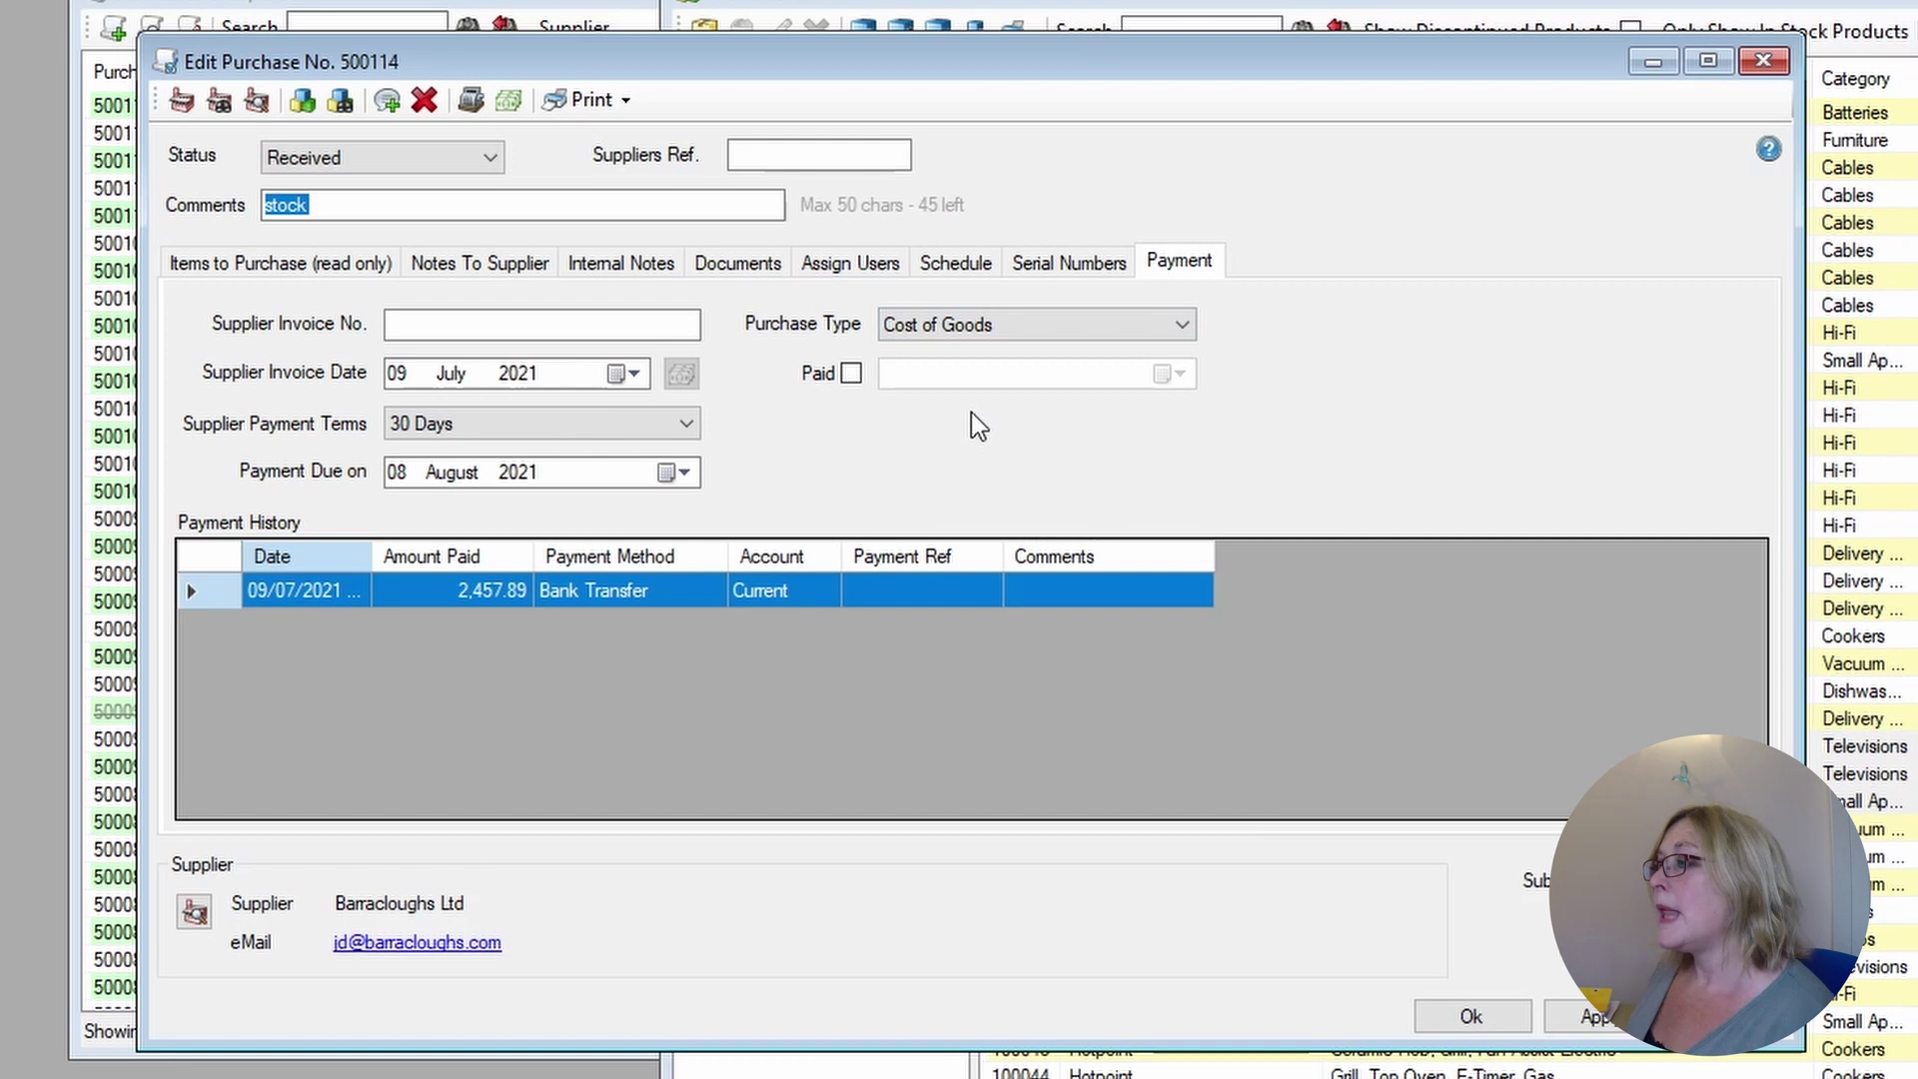
{"action": "left_click", "coordinate": [1598, 1015]}
{"action": "left_click", "coordinate": [1155, 745]}
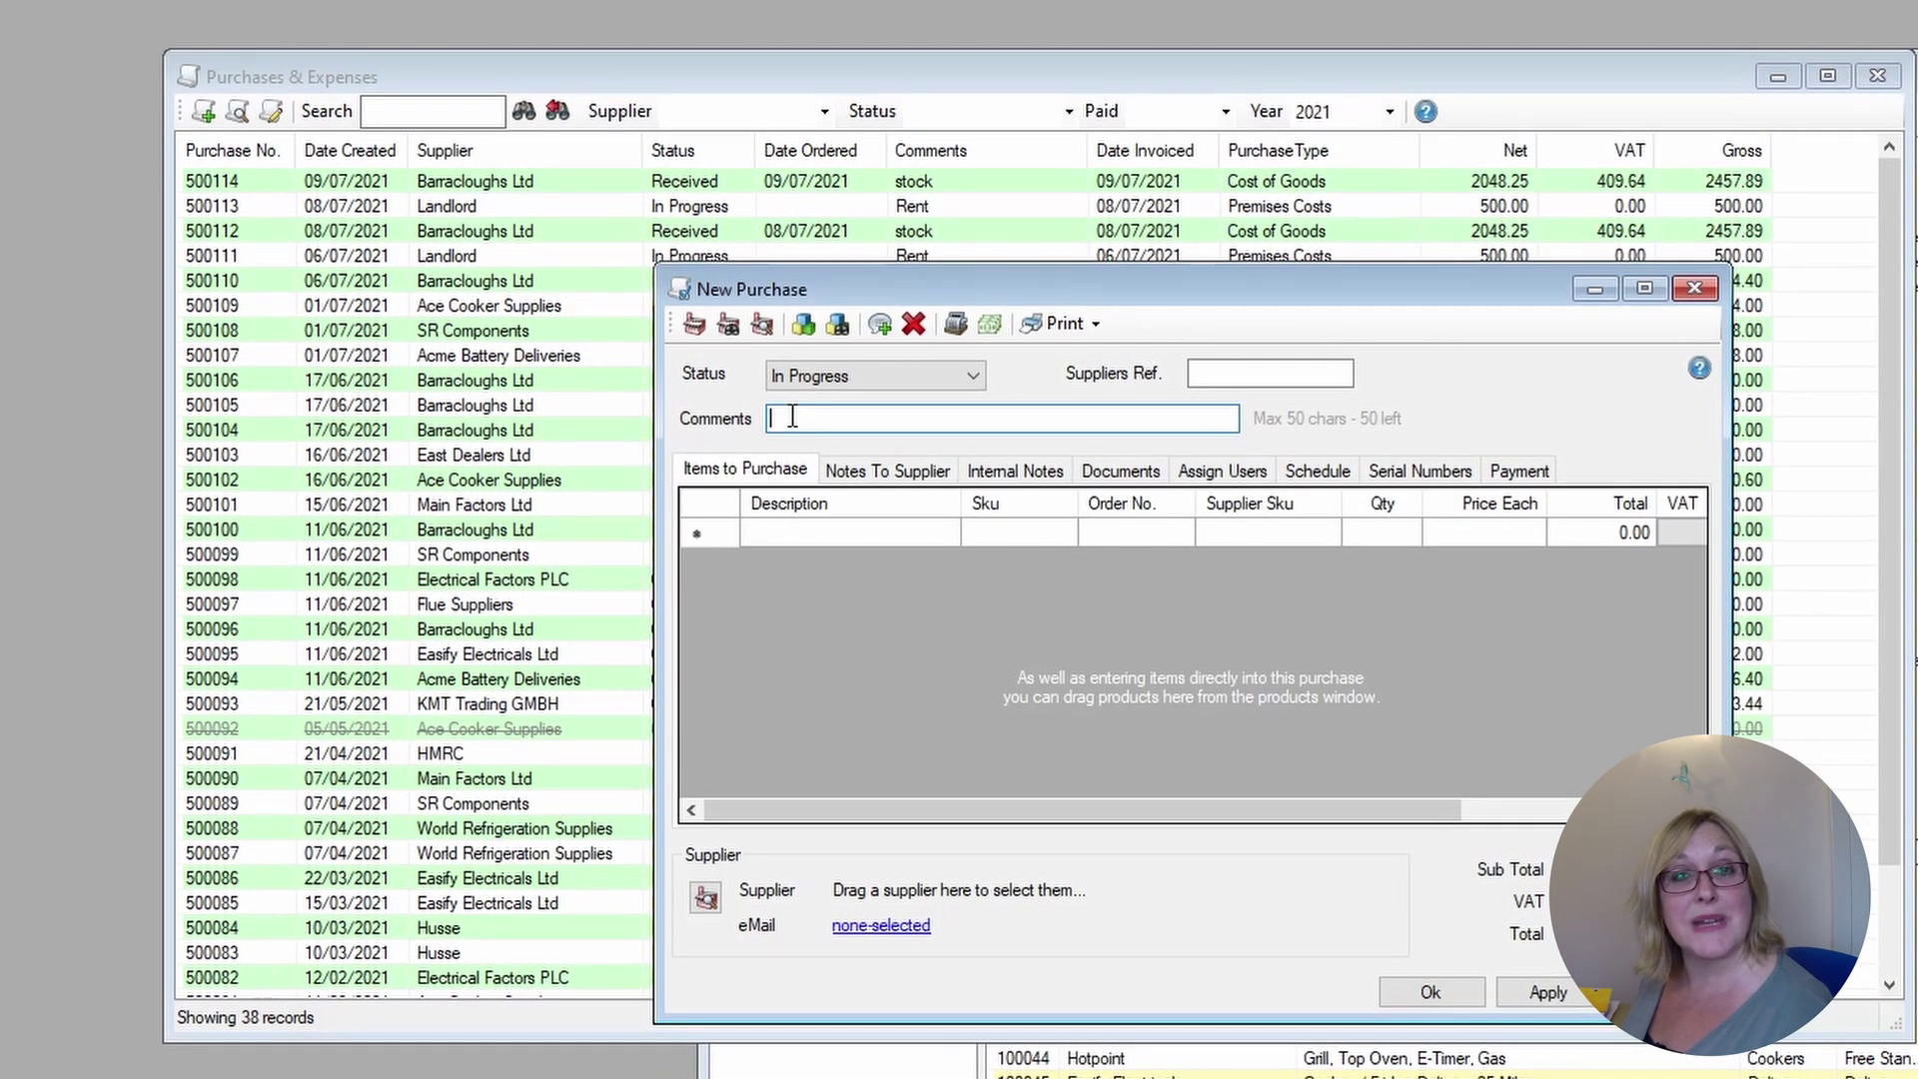
Enlarge the new purchase window and set the purchase's comment to "Rent"
{"action": "left_click_drag", "start_coordinate": [655, 265], "coordinate": [244, 55]}
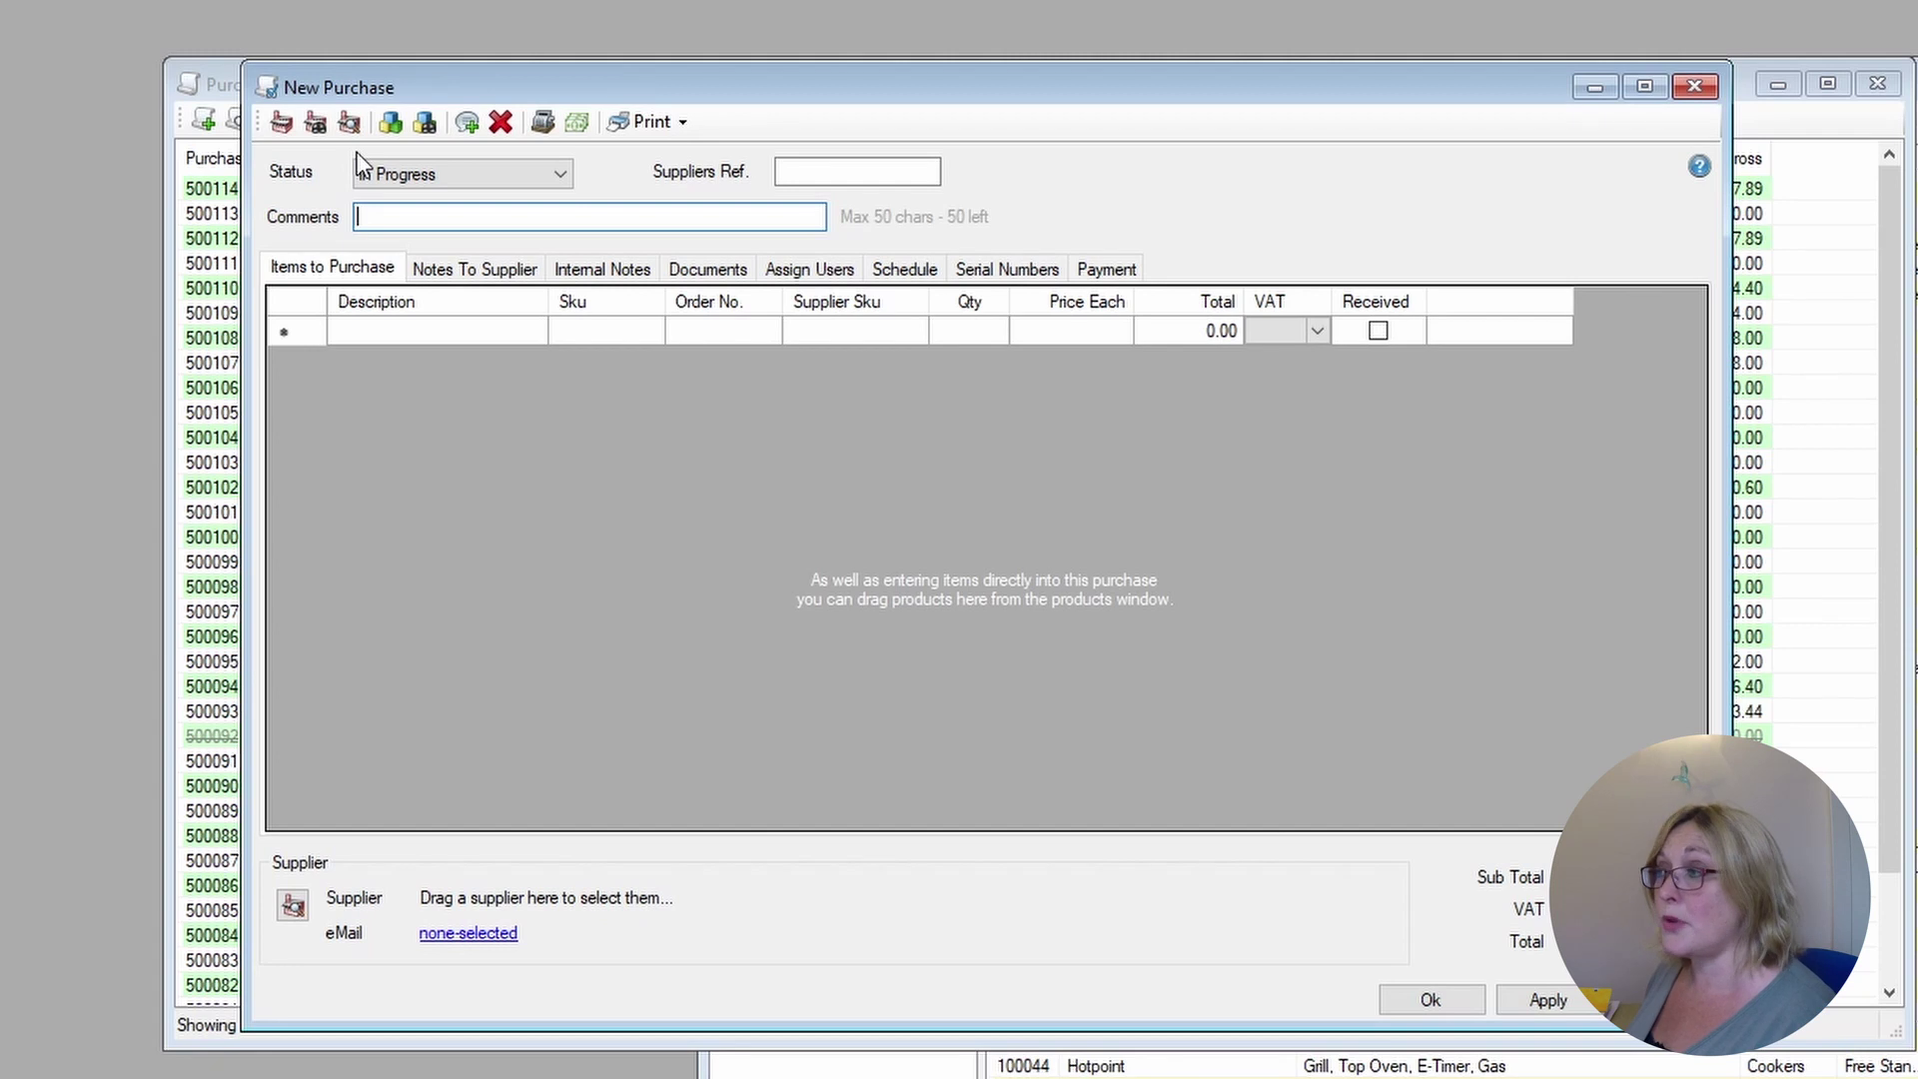
{"action": "type", "text": "e"}
{"action": "key", "text": "BackSpace"}
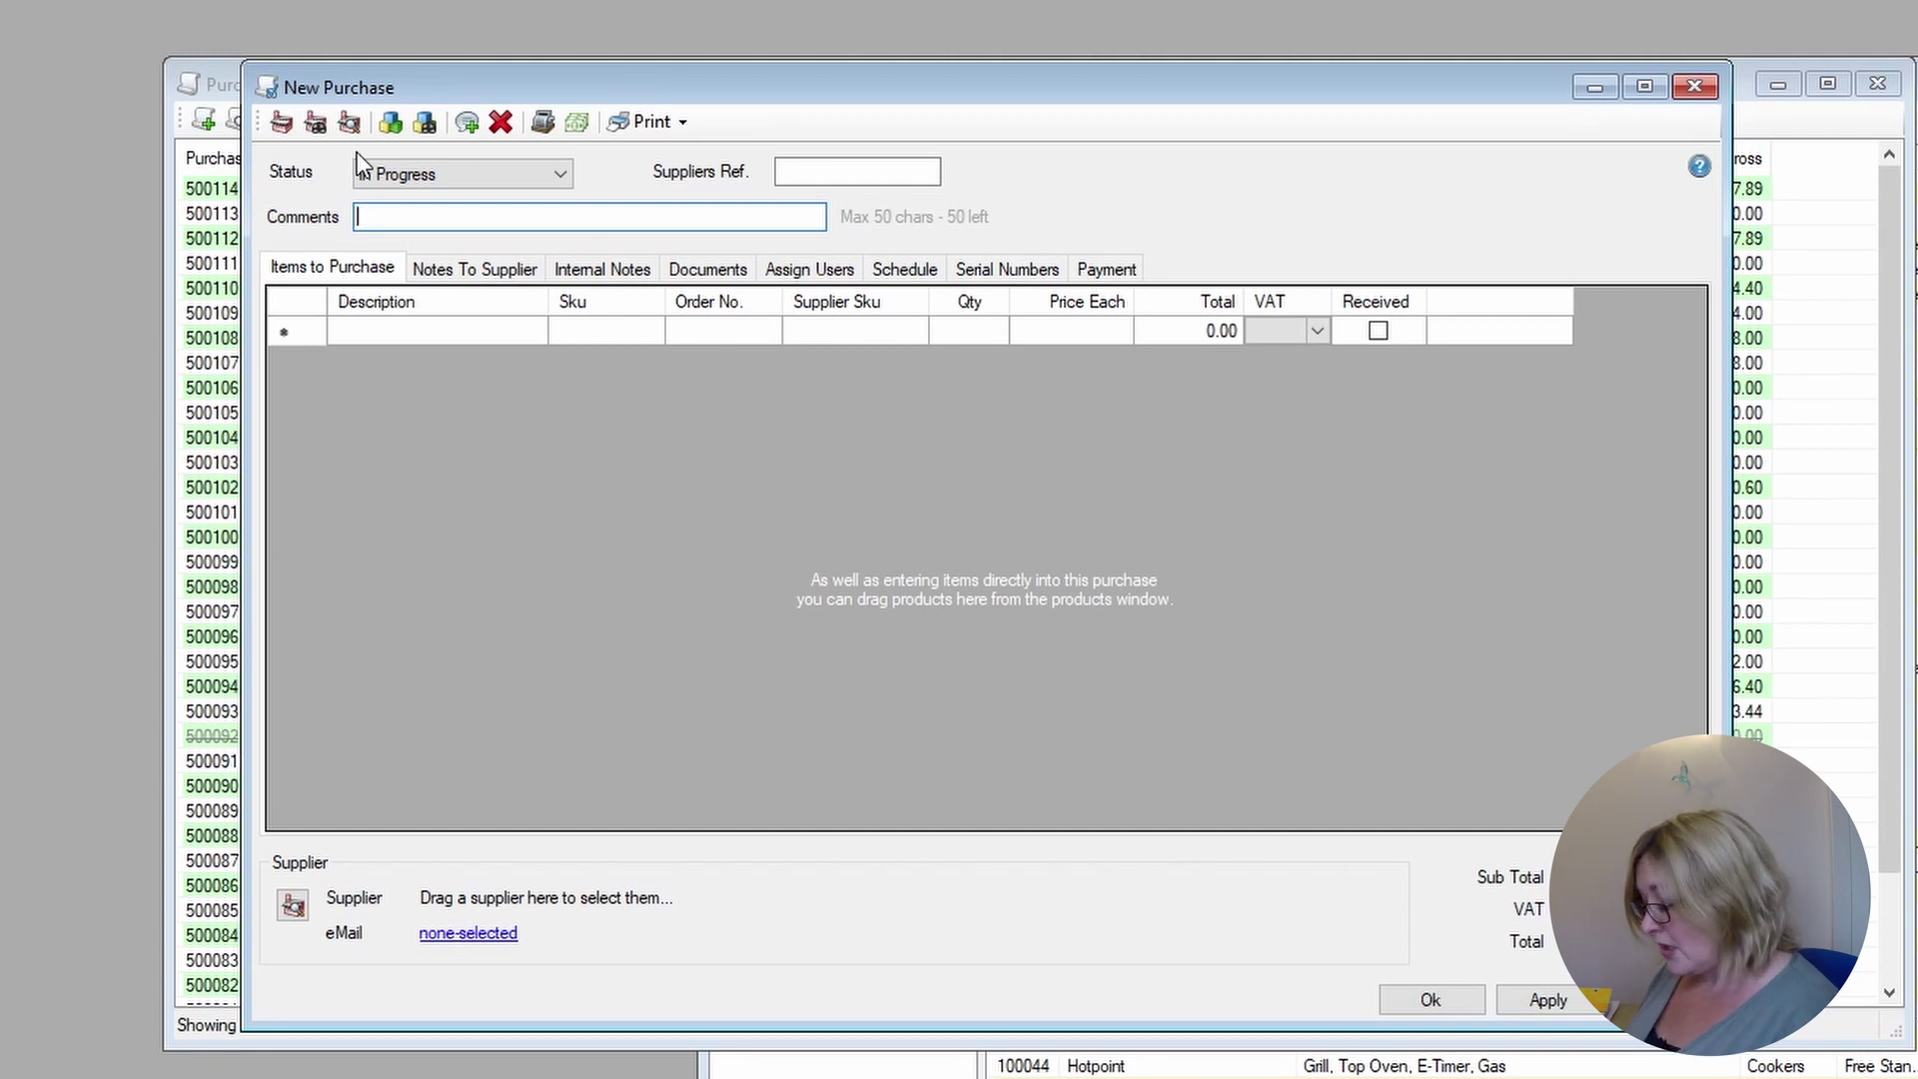
{"action": "type", "text": "Rent"}
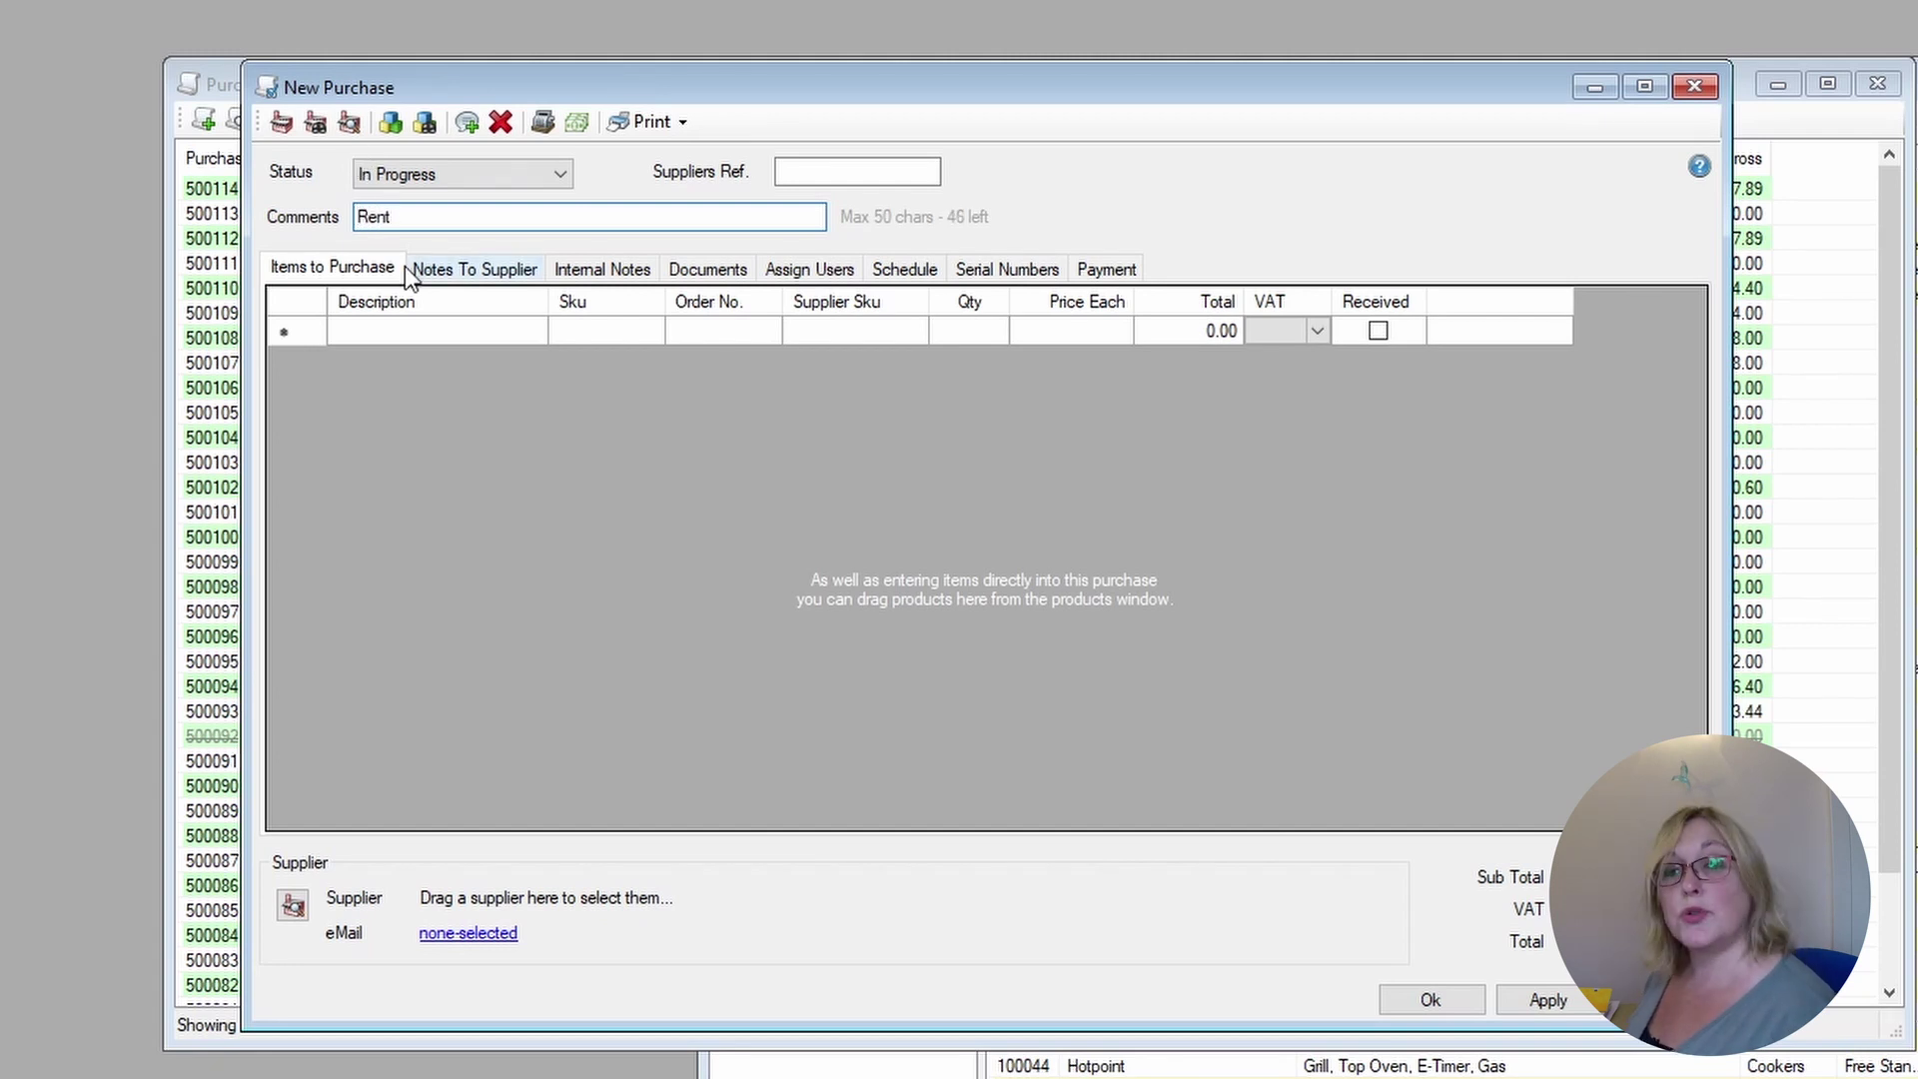
Add an item line with the description "Rent" to the purchase and move to its price
{"action": "left_click", "coordinate": [342, 325]}
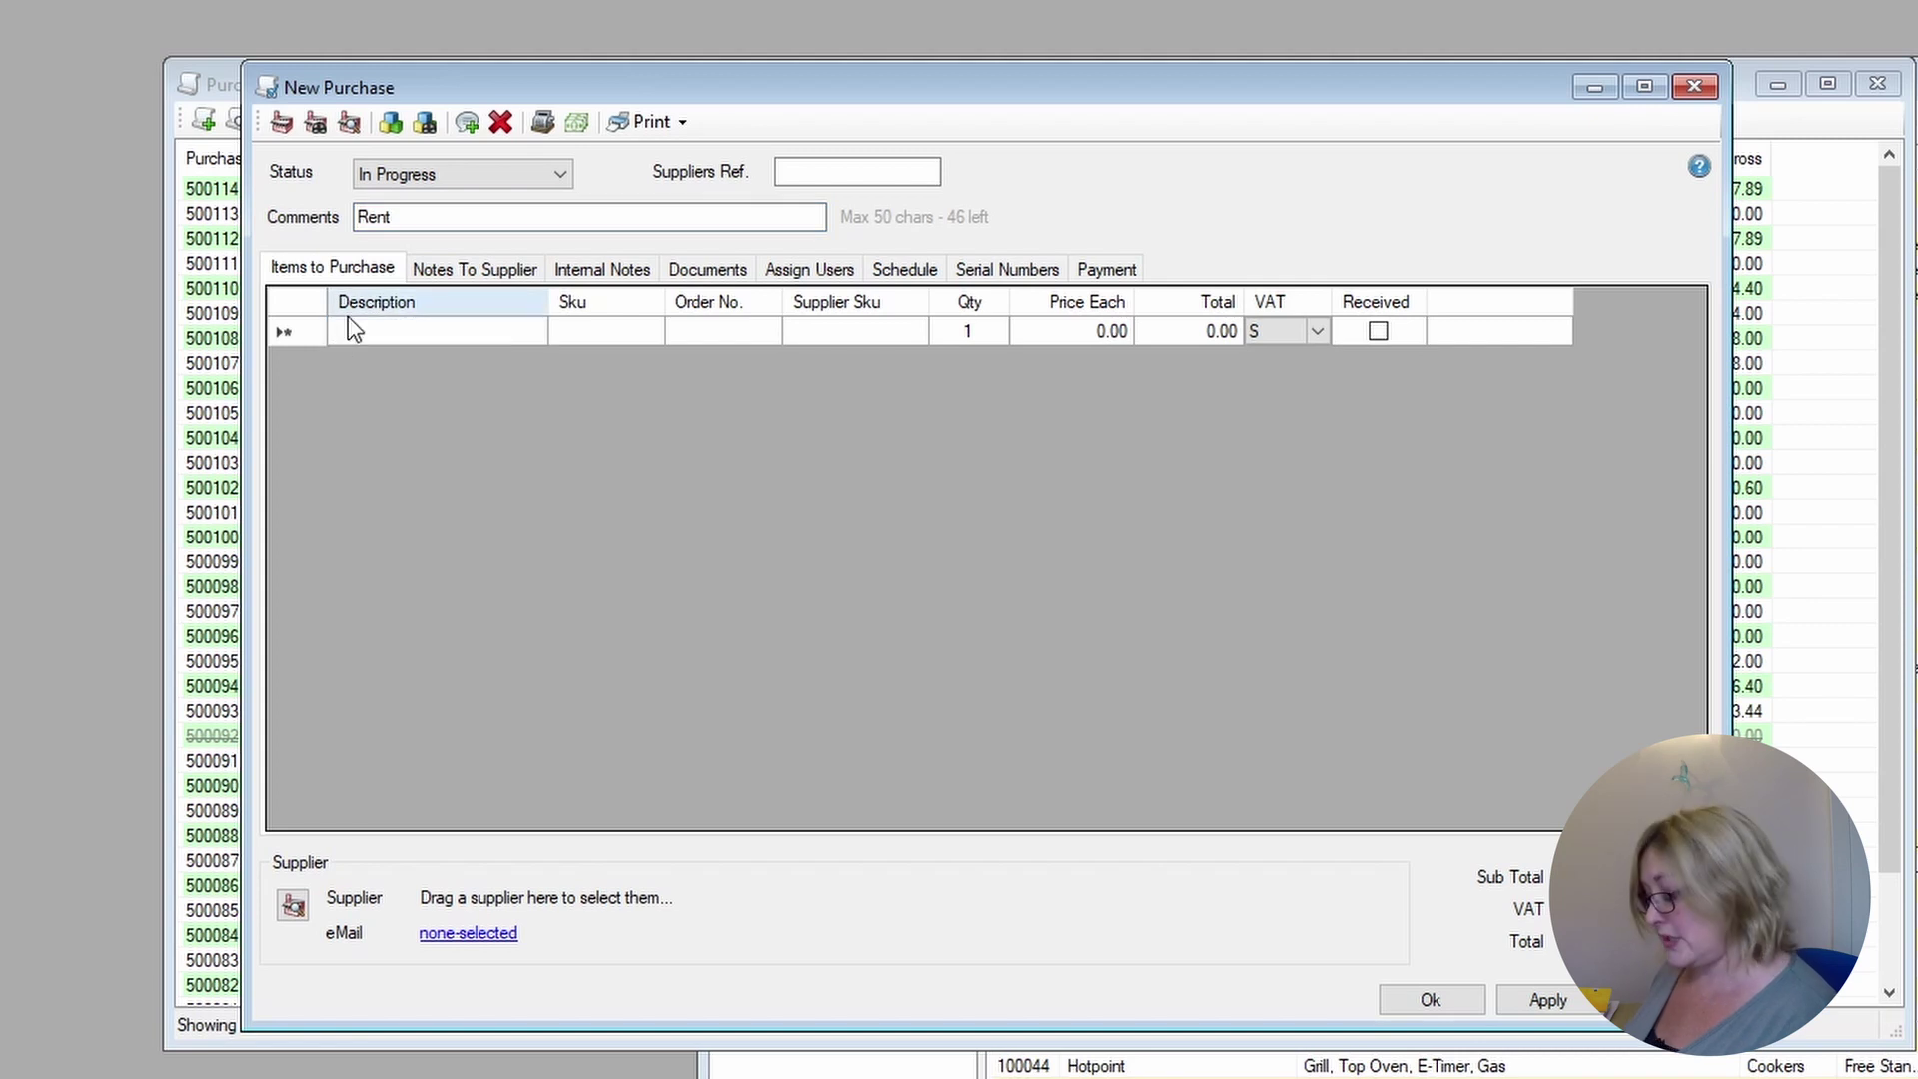
{"action": "type", "text": "Rent"}
{"action": "key", "text": "Tab"}
{"action": "key", "text": "Tab"}
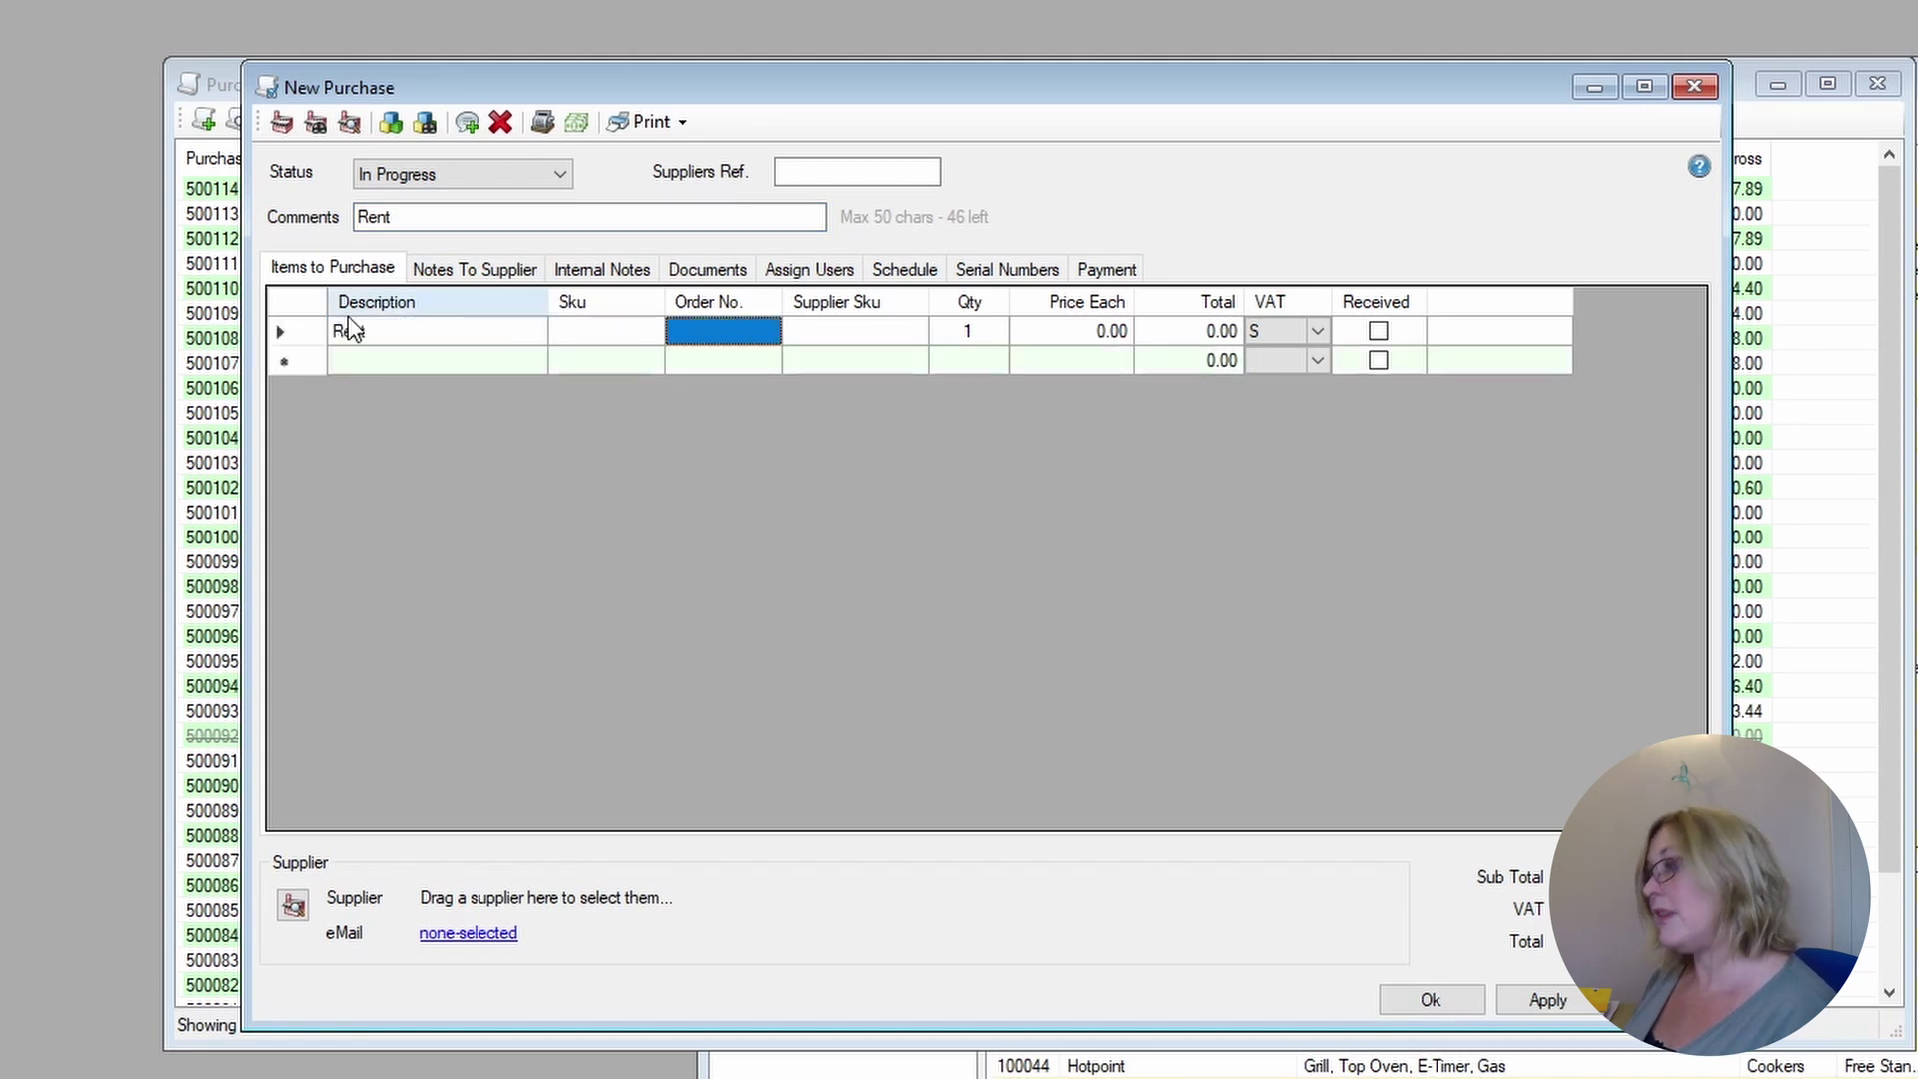
{"action": "key", "text": "Tab"}
{"action": "key", "text": "Tab"}
{"action": "key", "text": "Tab"}
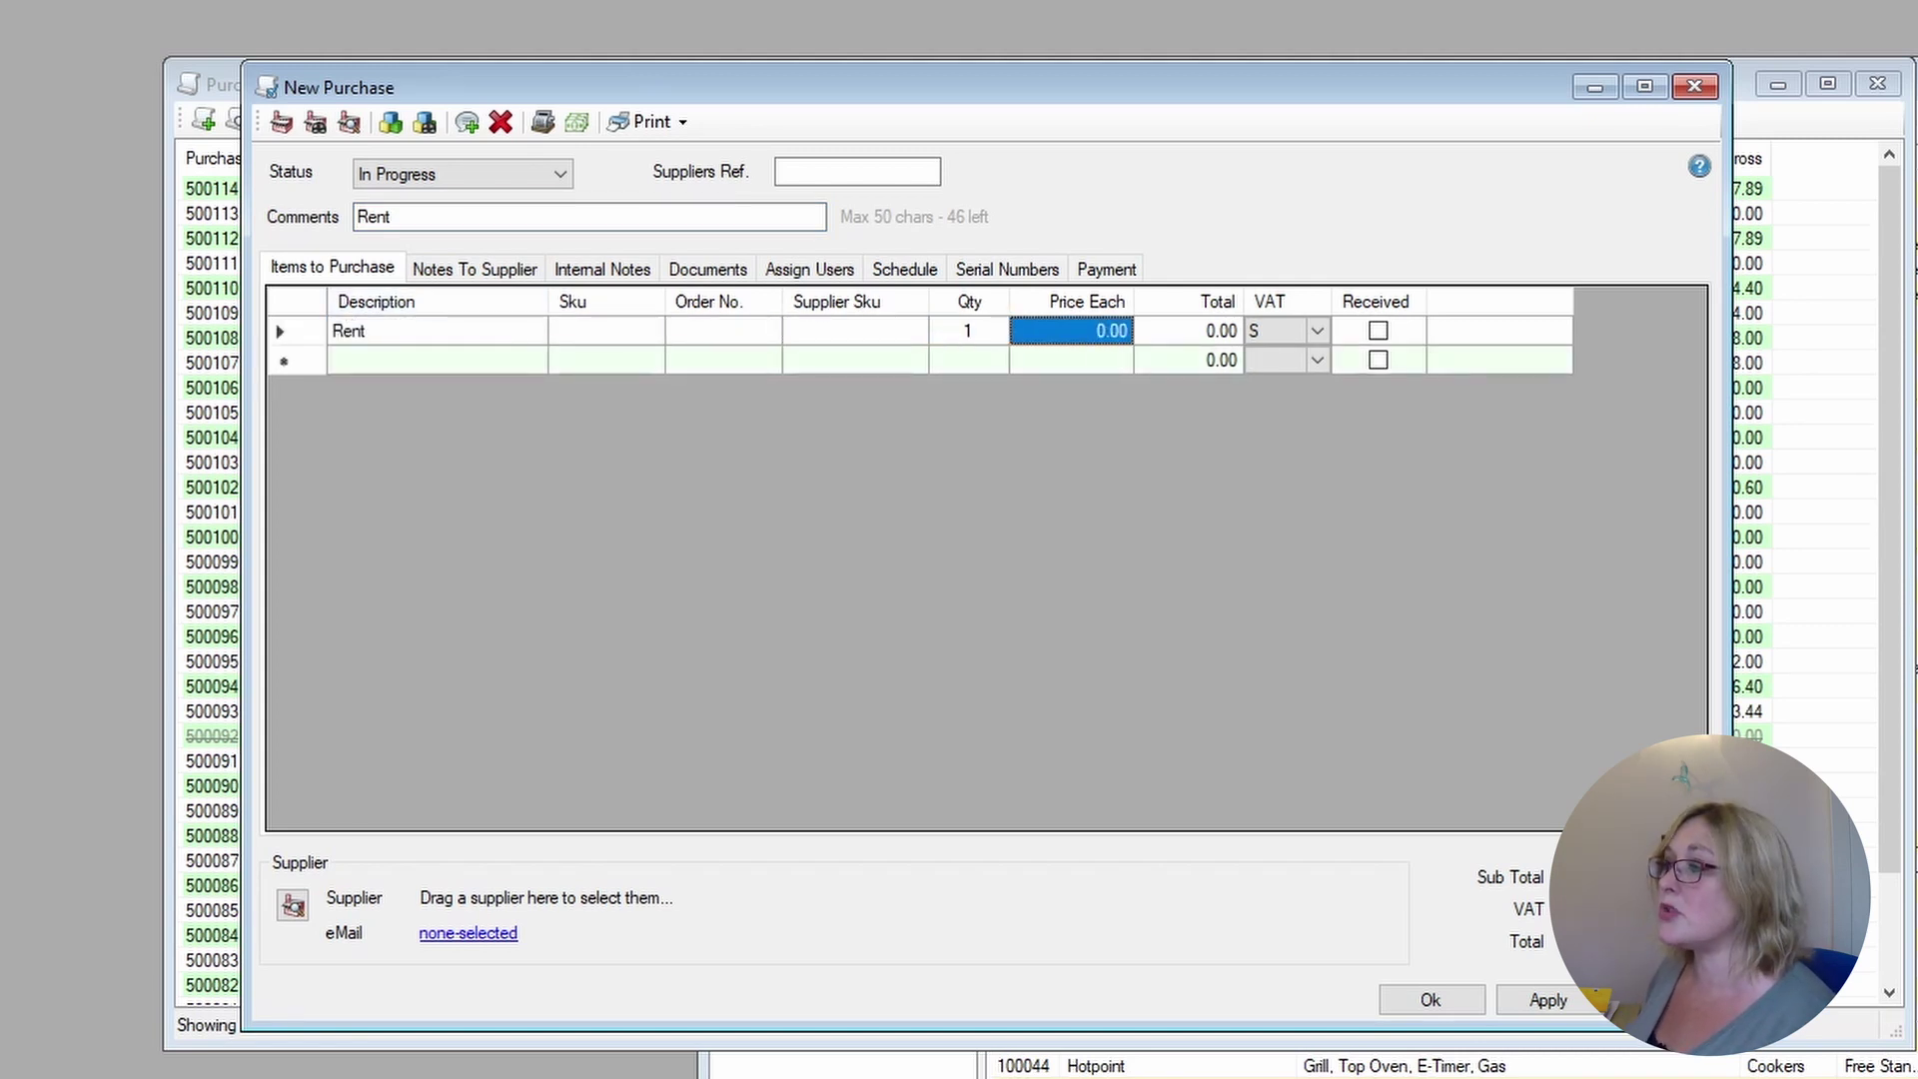
Search the suppliers for "lan" and choose Landlord as the supplier of the rent purchase
{"action": "left_click", "coordinate": [316, 122]}
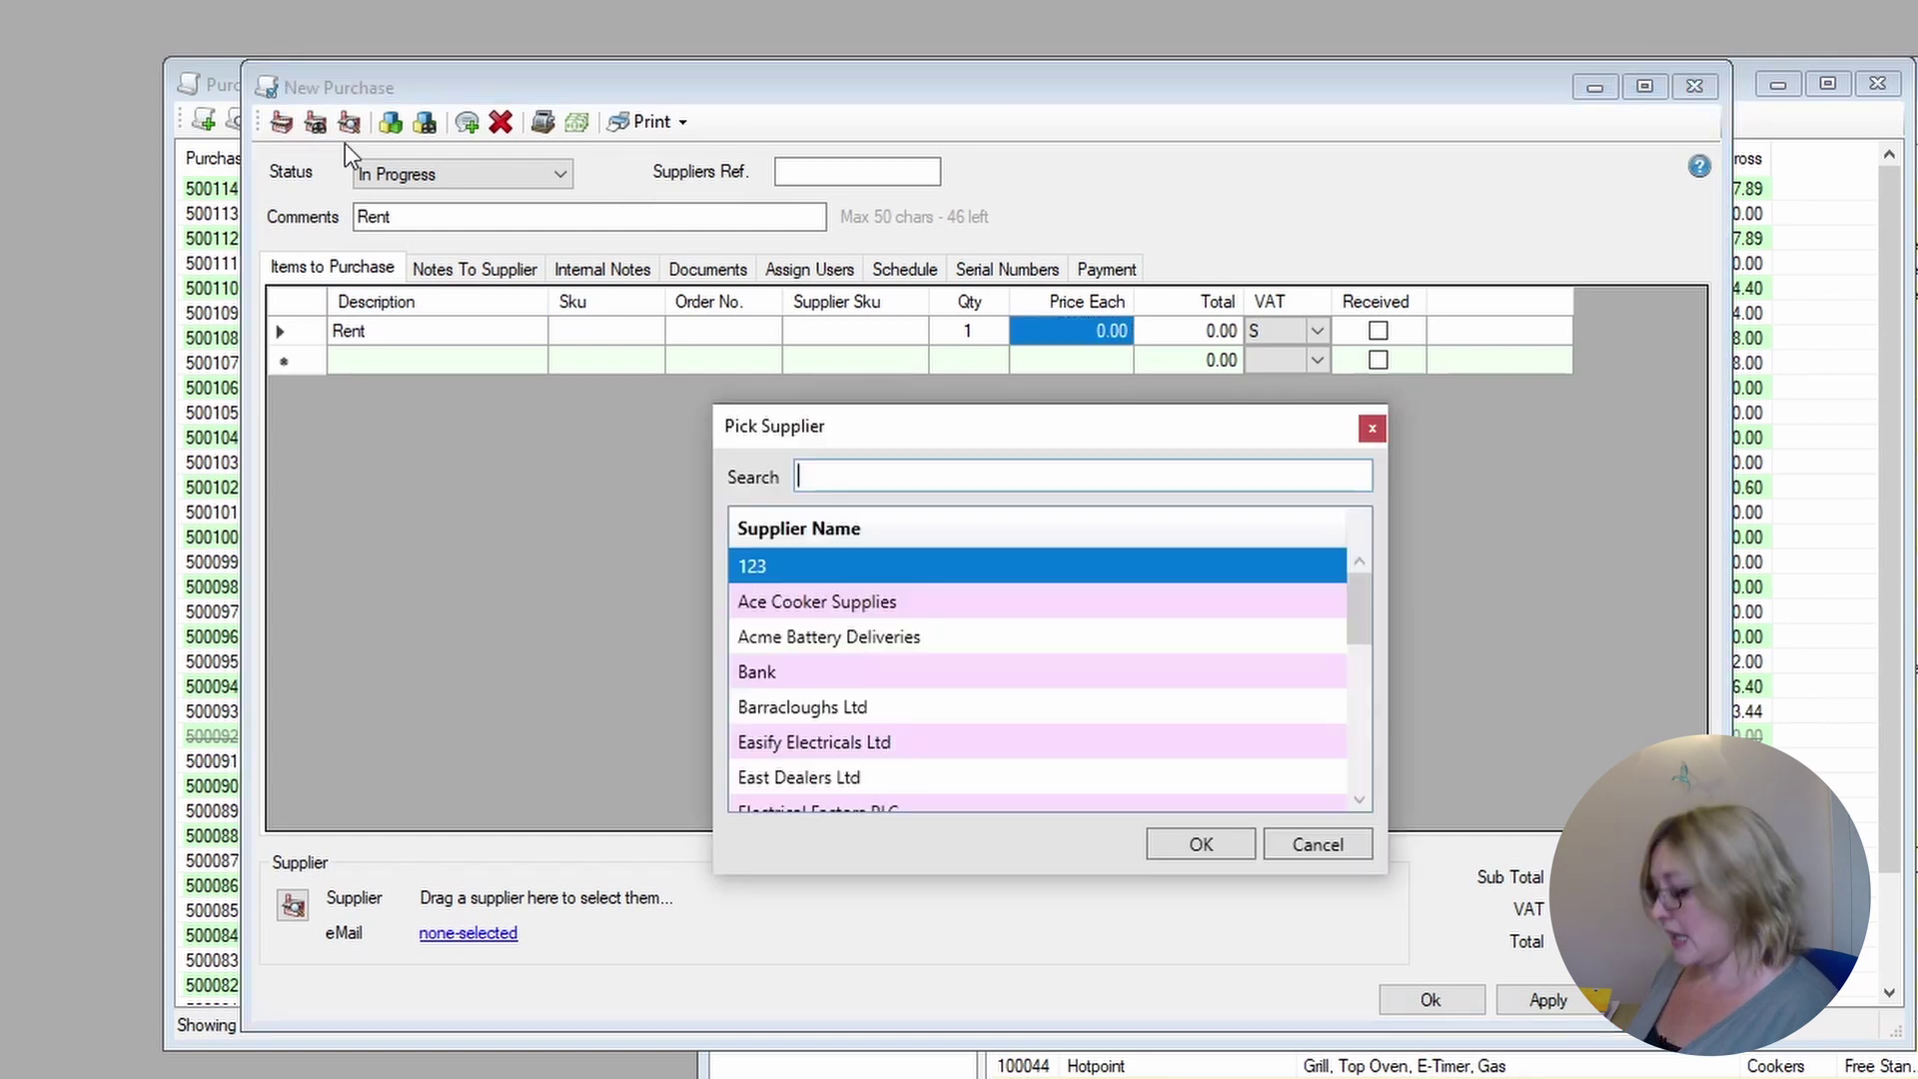
{"action": "type", "text": "lar"}
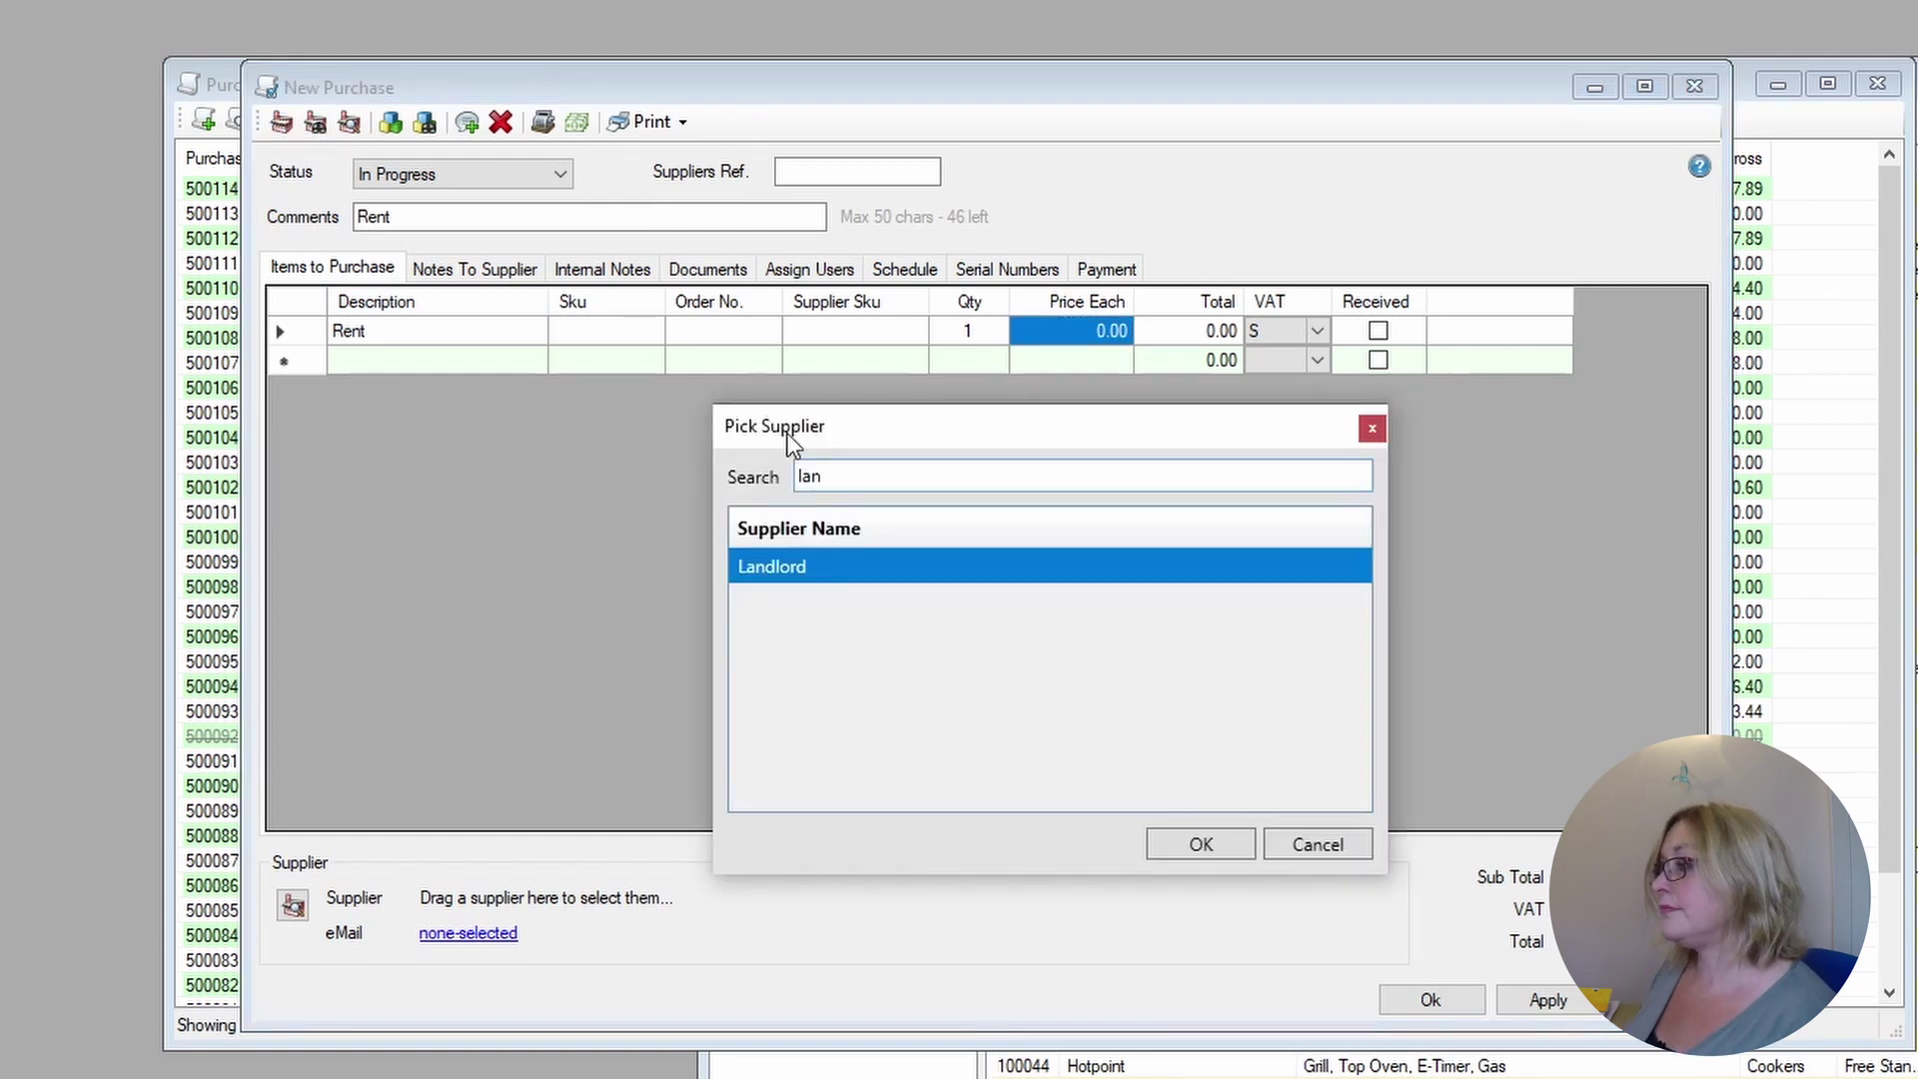
{"action": "double_click", "coordinate": [825, 572]}
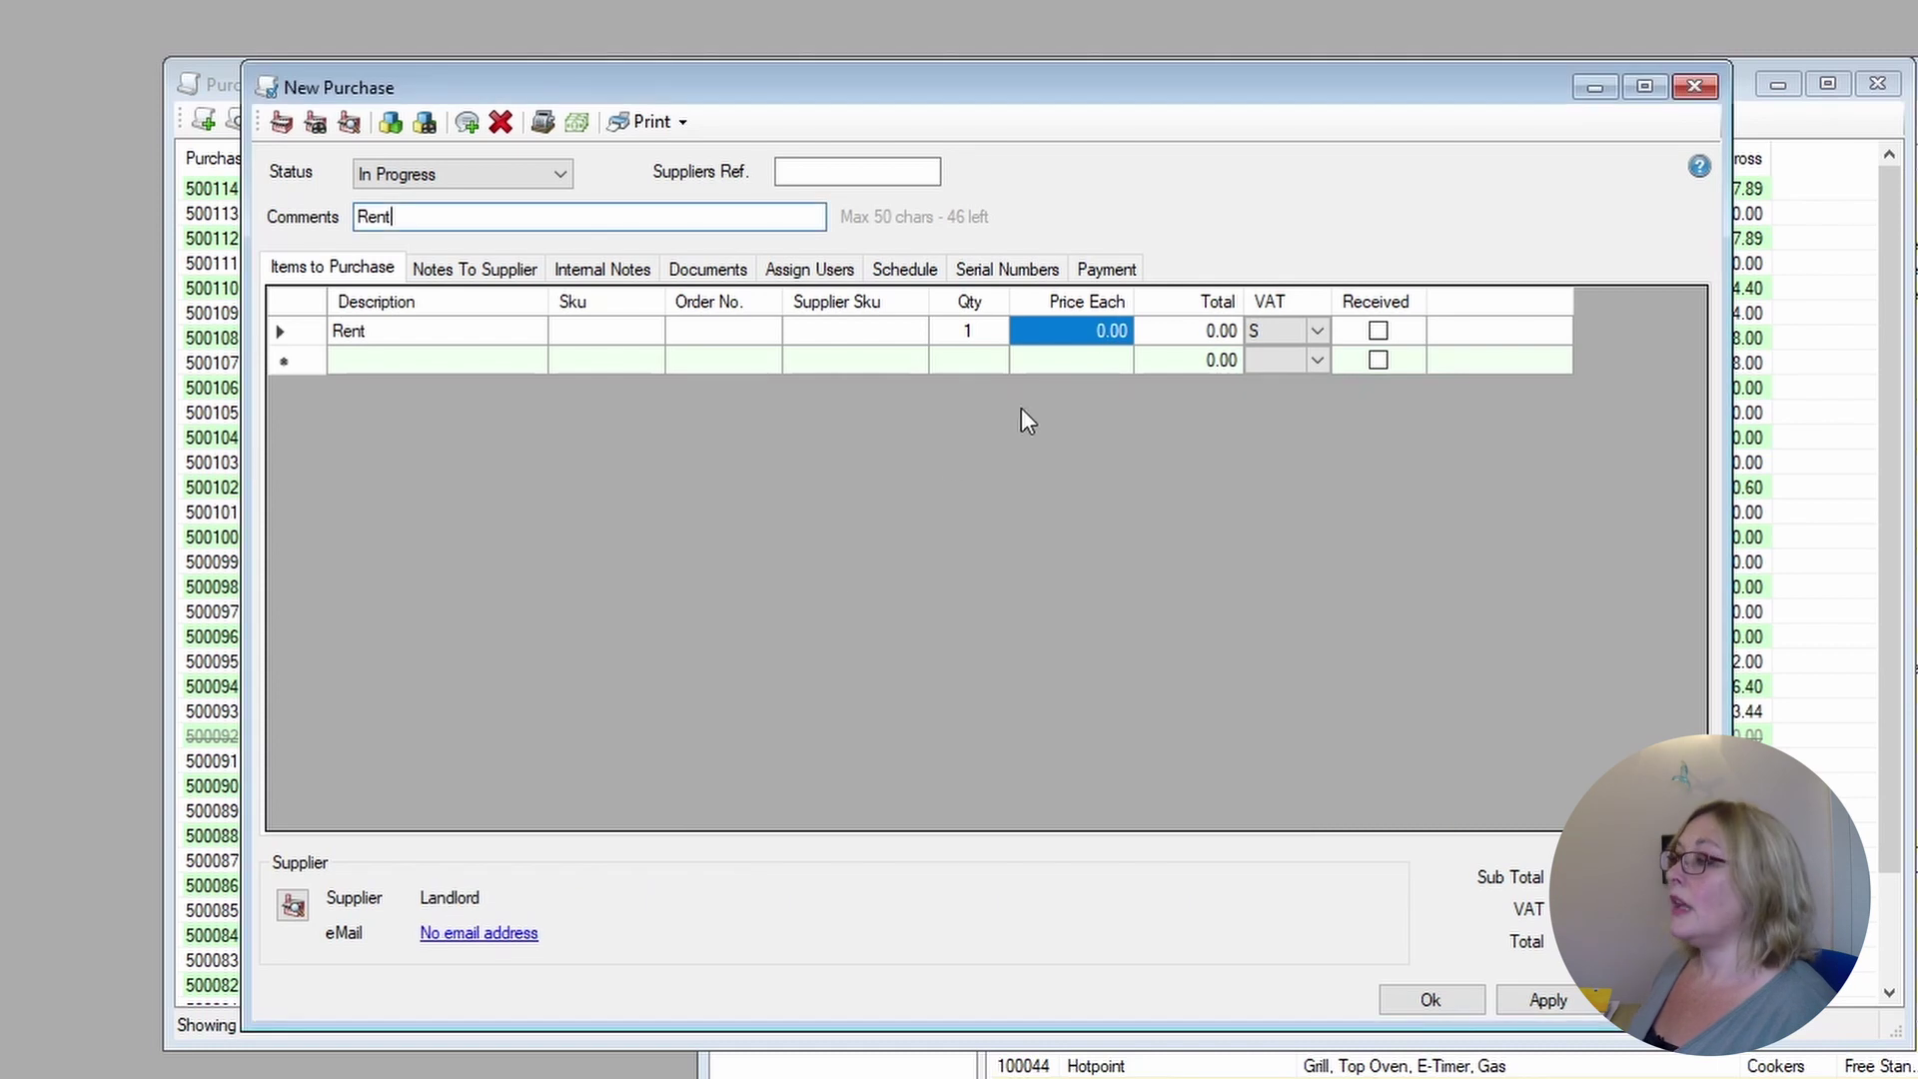
Set the Rent item's price to 500 and its VAT code to E, and save the purchase
{"action": "left_click", "coordinate": [1109, 330]}
{"action": "type", "text": "500"}
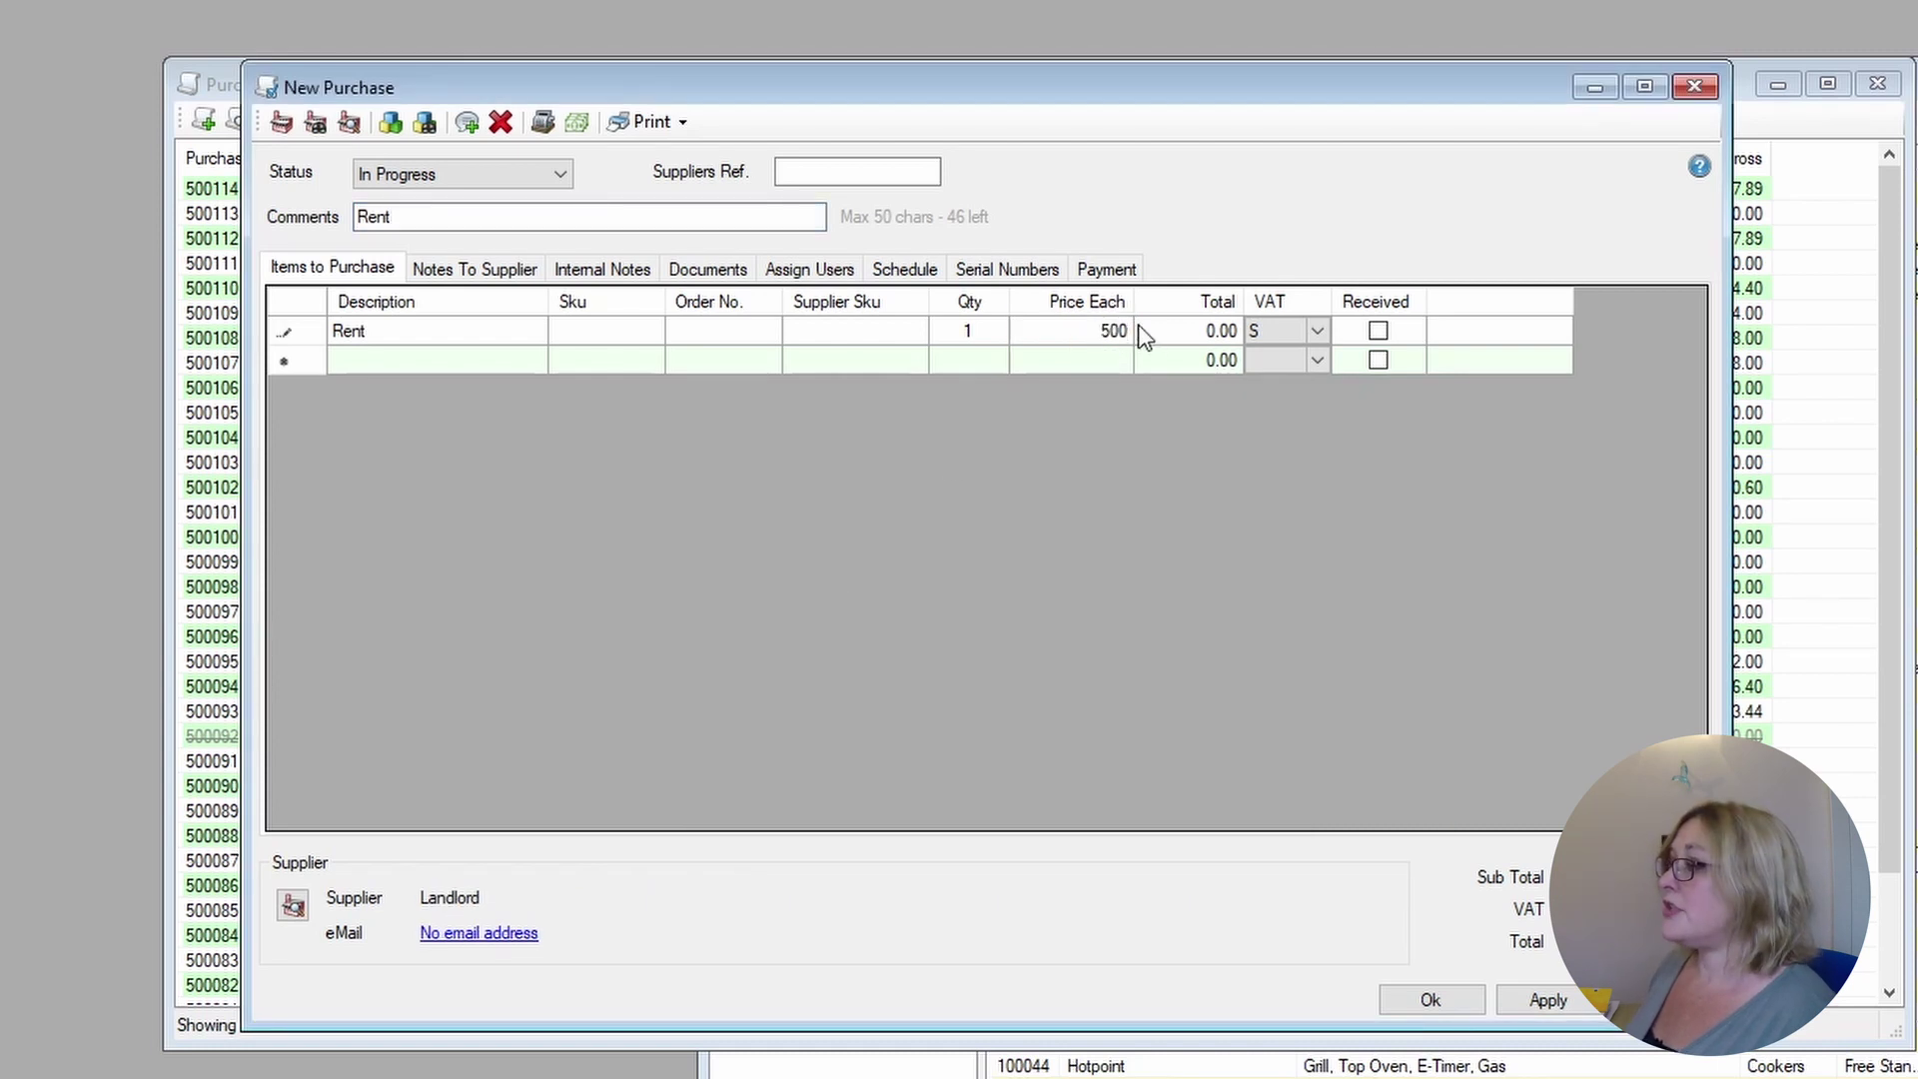
{"action": "key", "text": "Tab"}
{"action": "left_click", "coordinate": [1316, 332]}
{"action": "left_click", "coordinate": [1319, 332]}
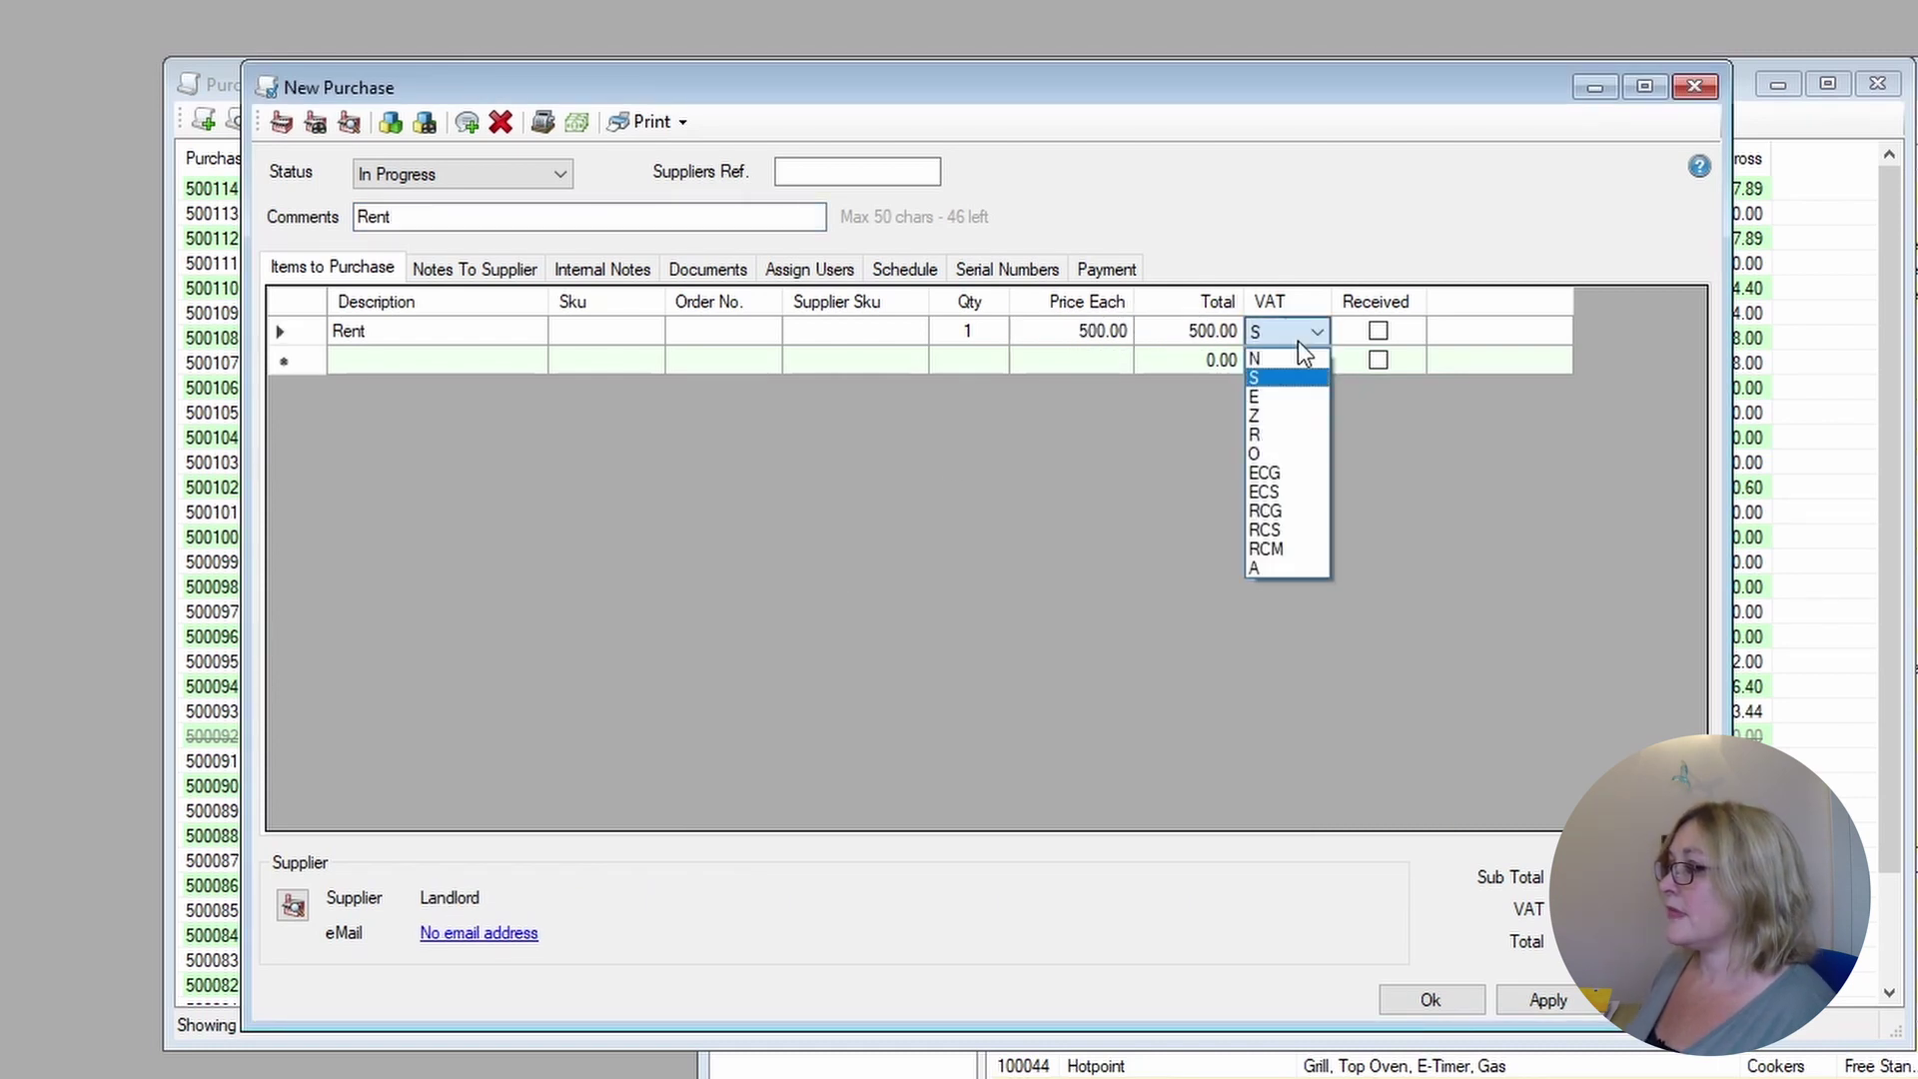
{"action": "left_click", "coordinate": [1275, 399]}
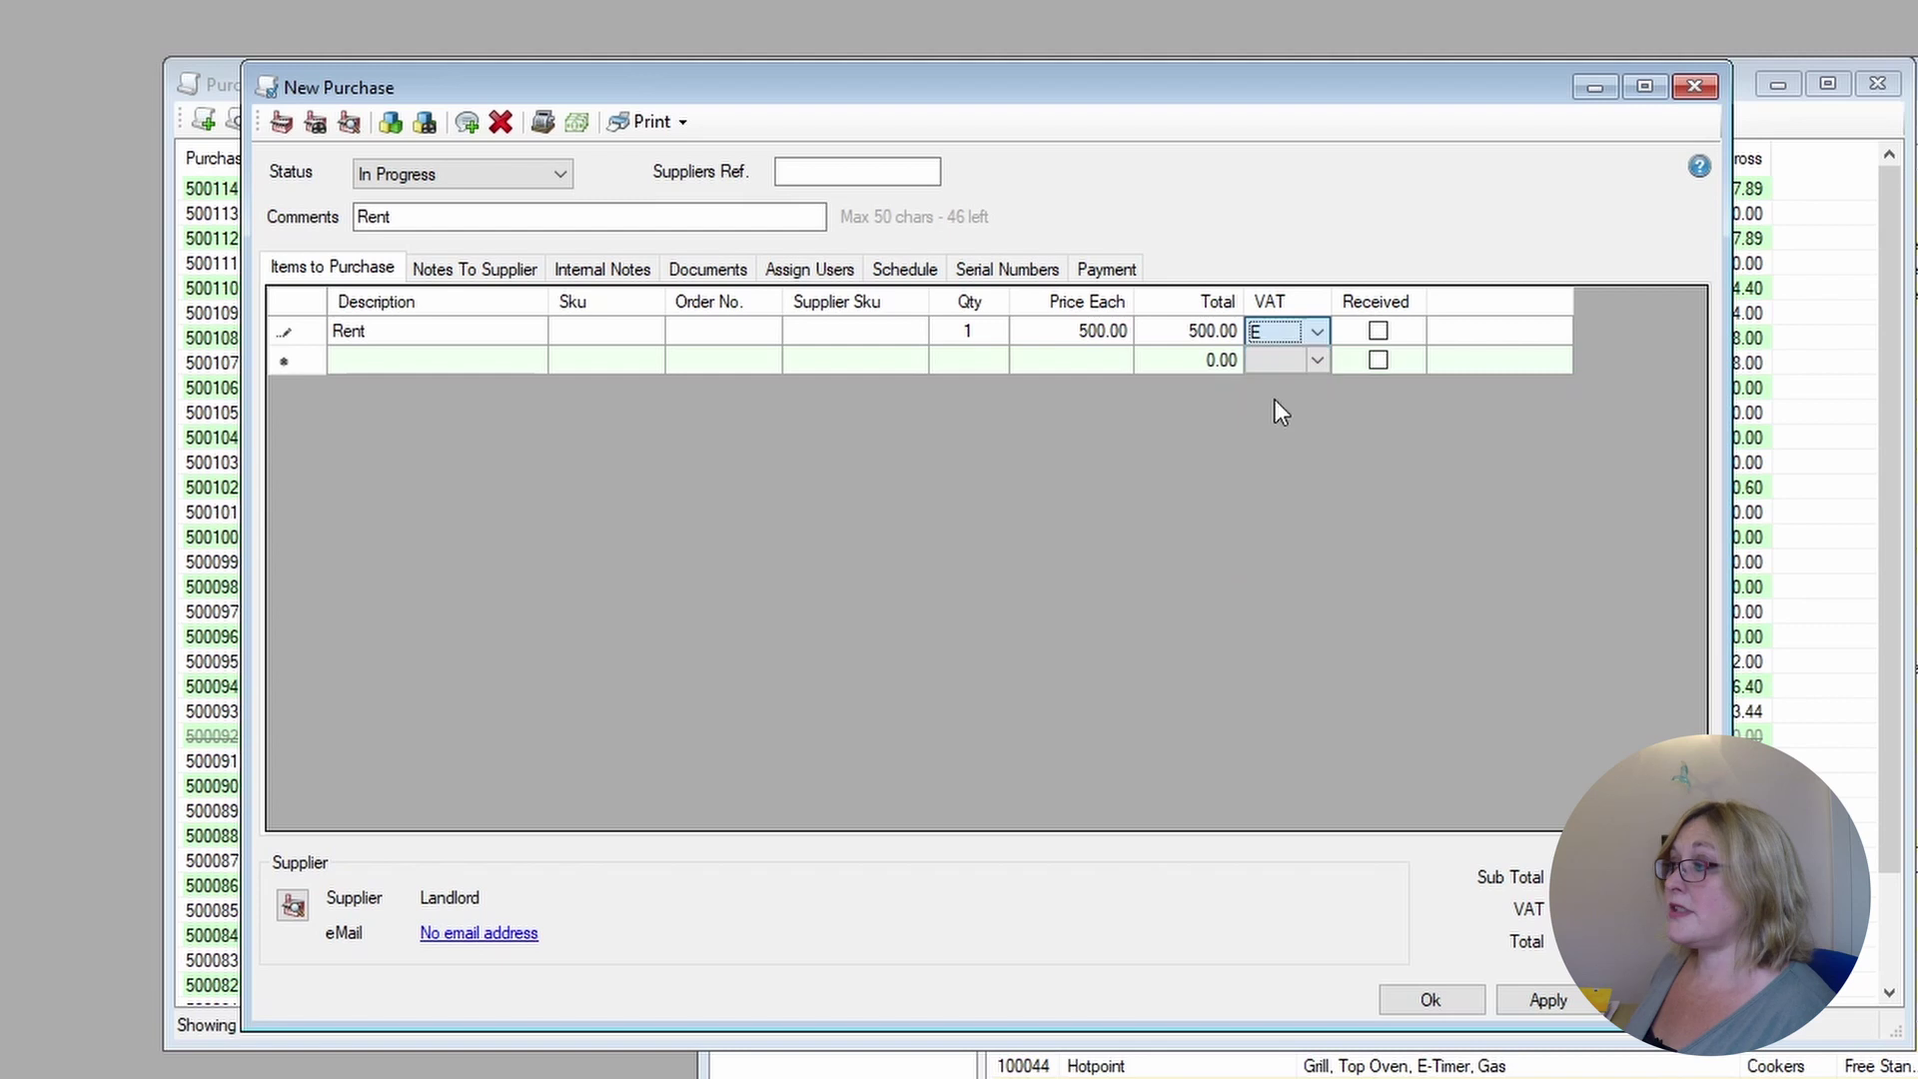
{"action": "left_click", "coordinate": [1542, 992]}
{"action": "left_click", "coordinate": [1166, 773]}
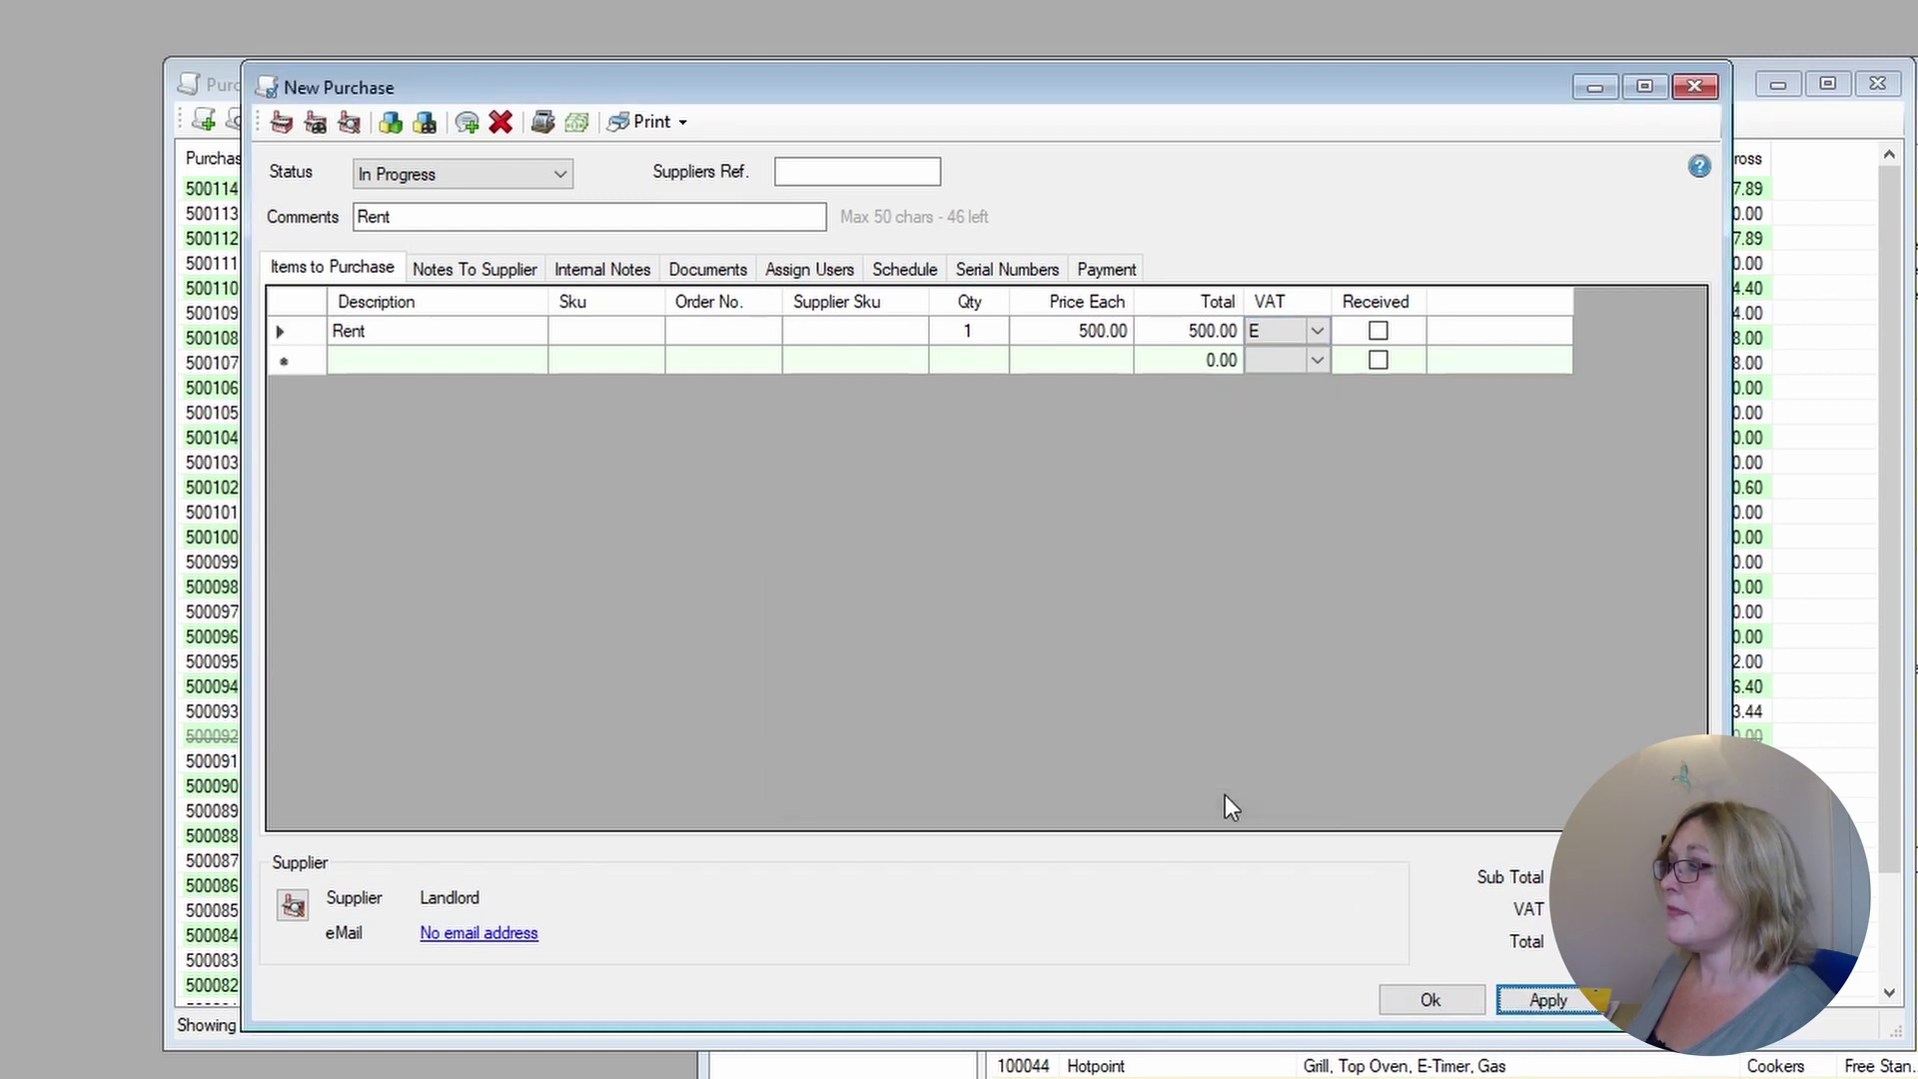
Open the rent purchase's payment details and set its purchase type to Premises Costs
{"action": "left_click", "coordinate": [1117, 269]}
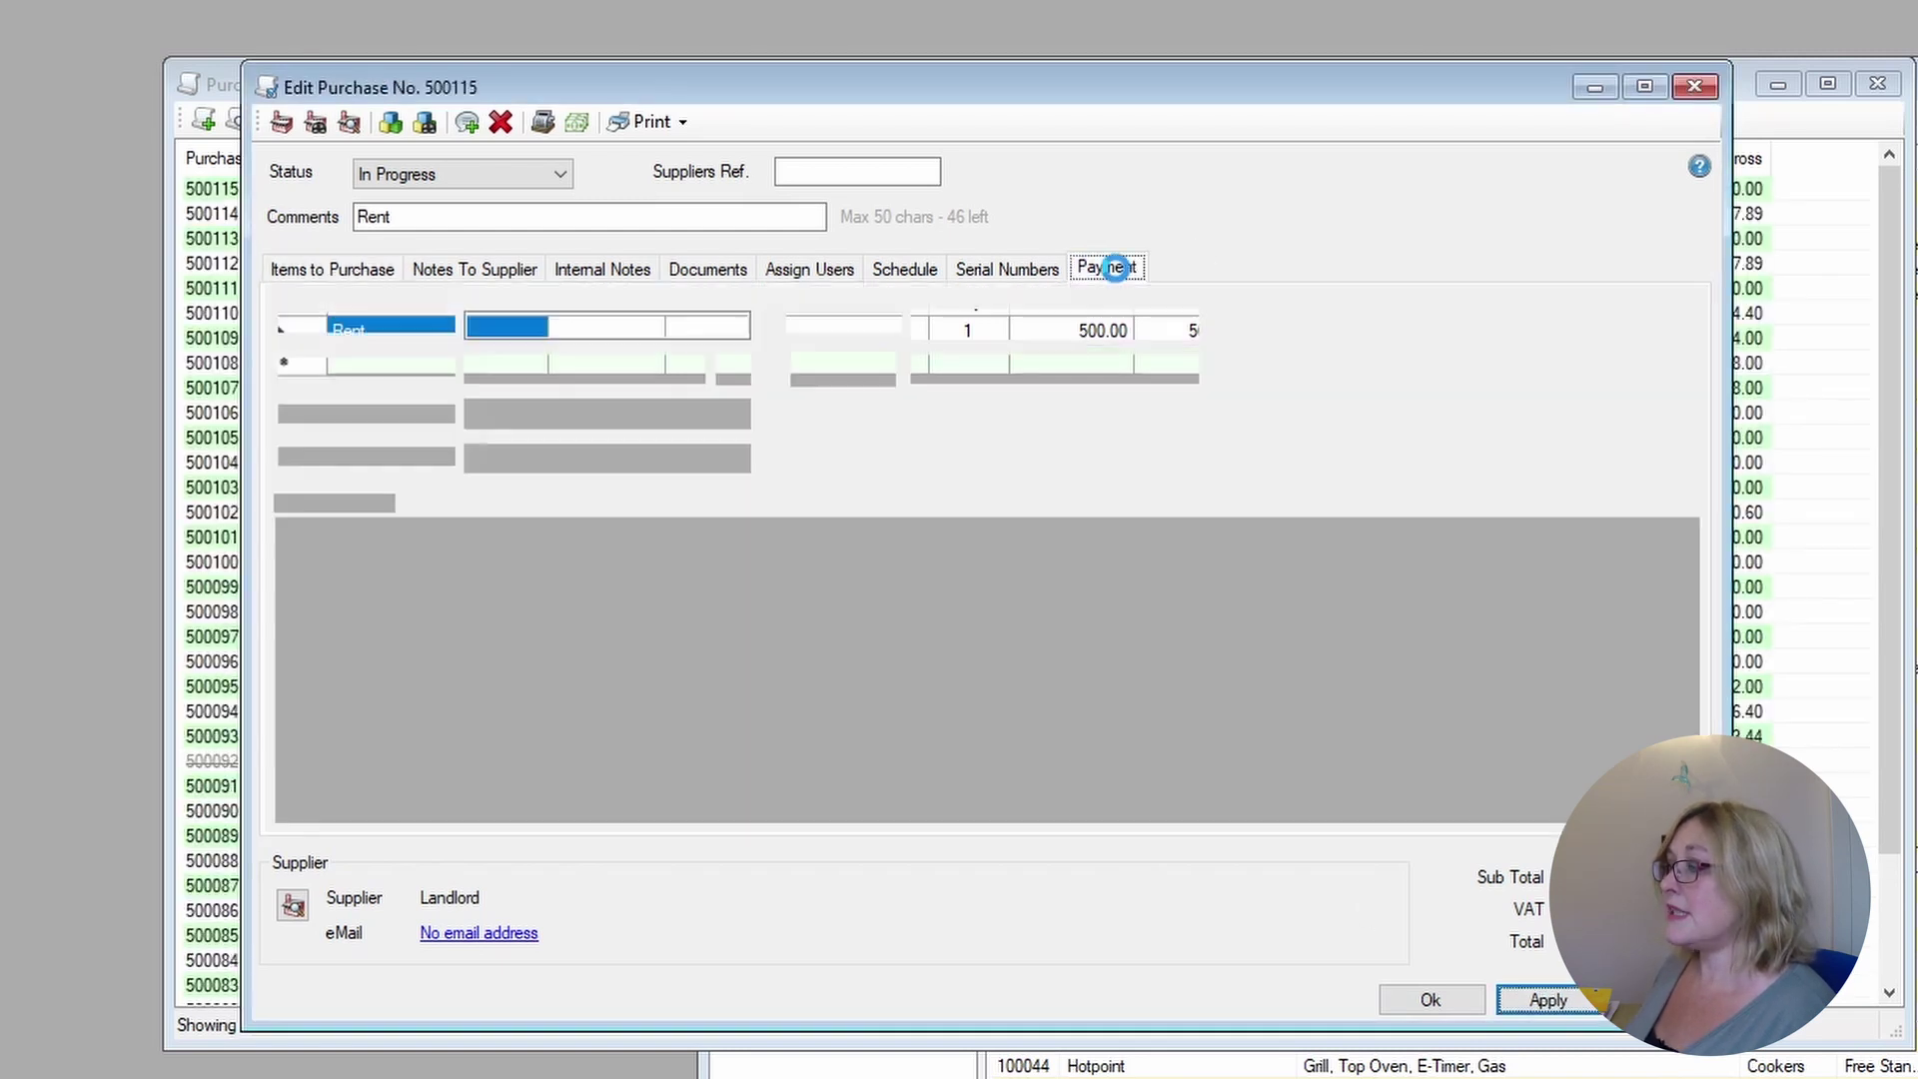
{"action": "left_click", "coordinate": [1165, 338]}
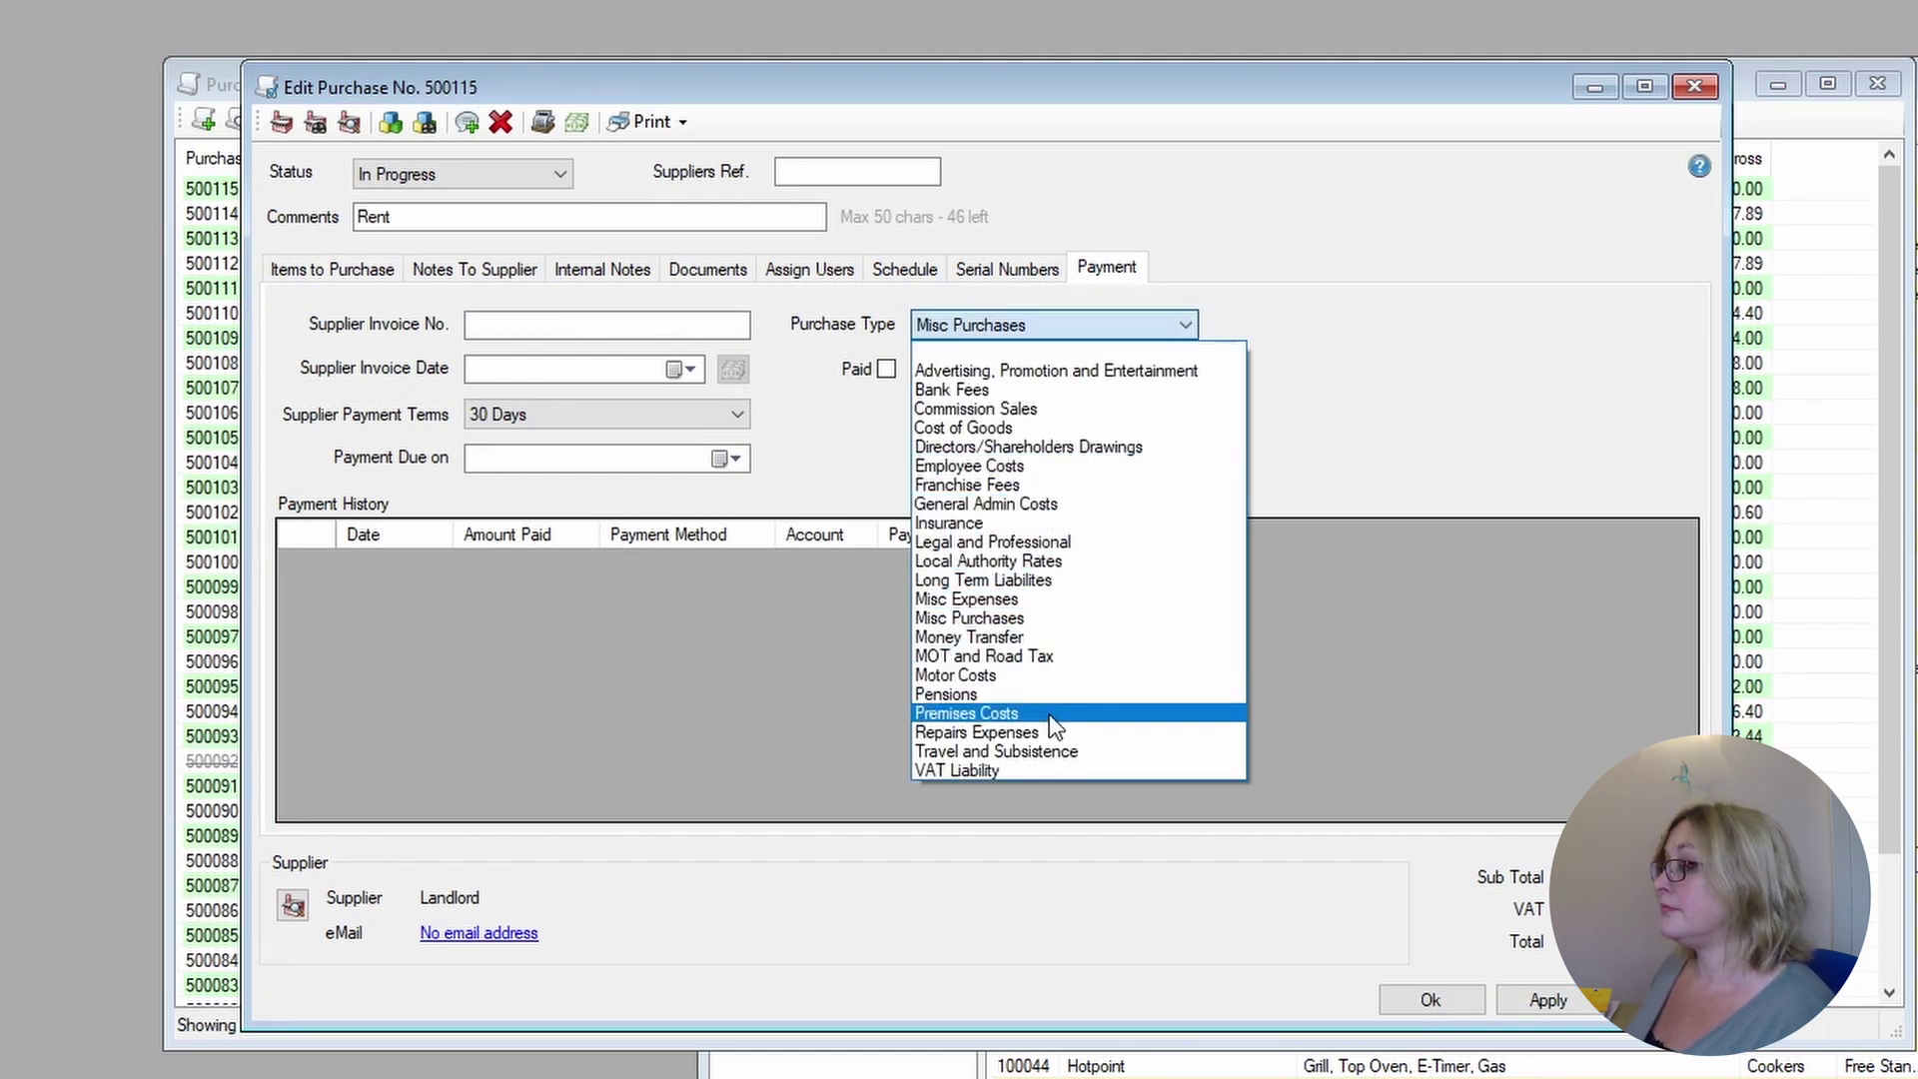
{"action": "left_click", "coordinate": [1000, 713]}
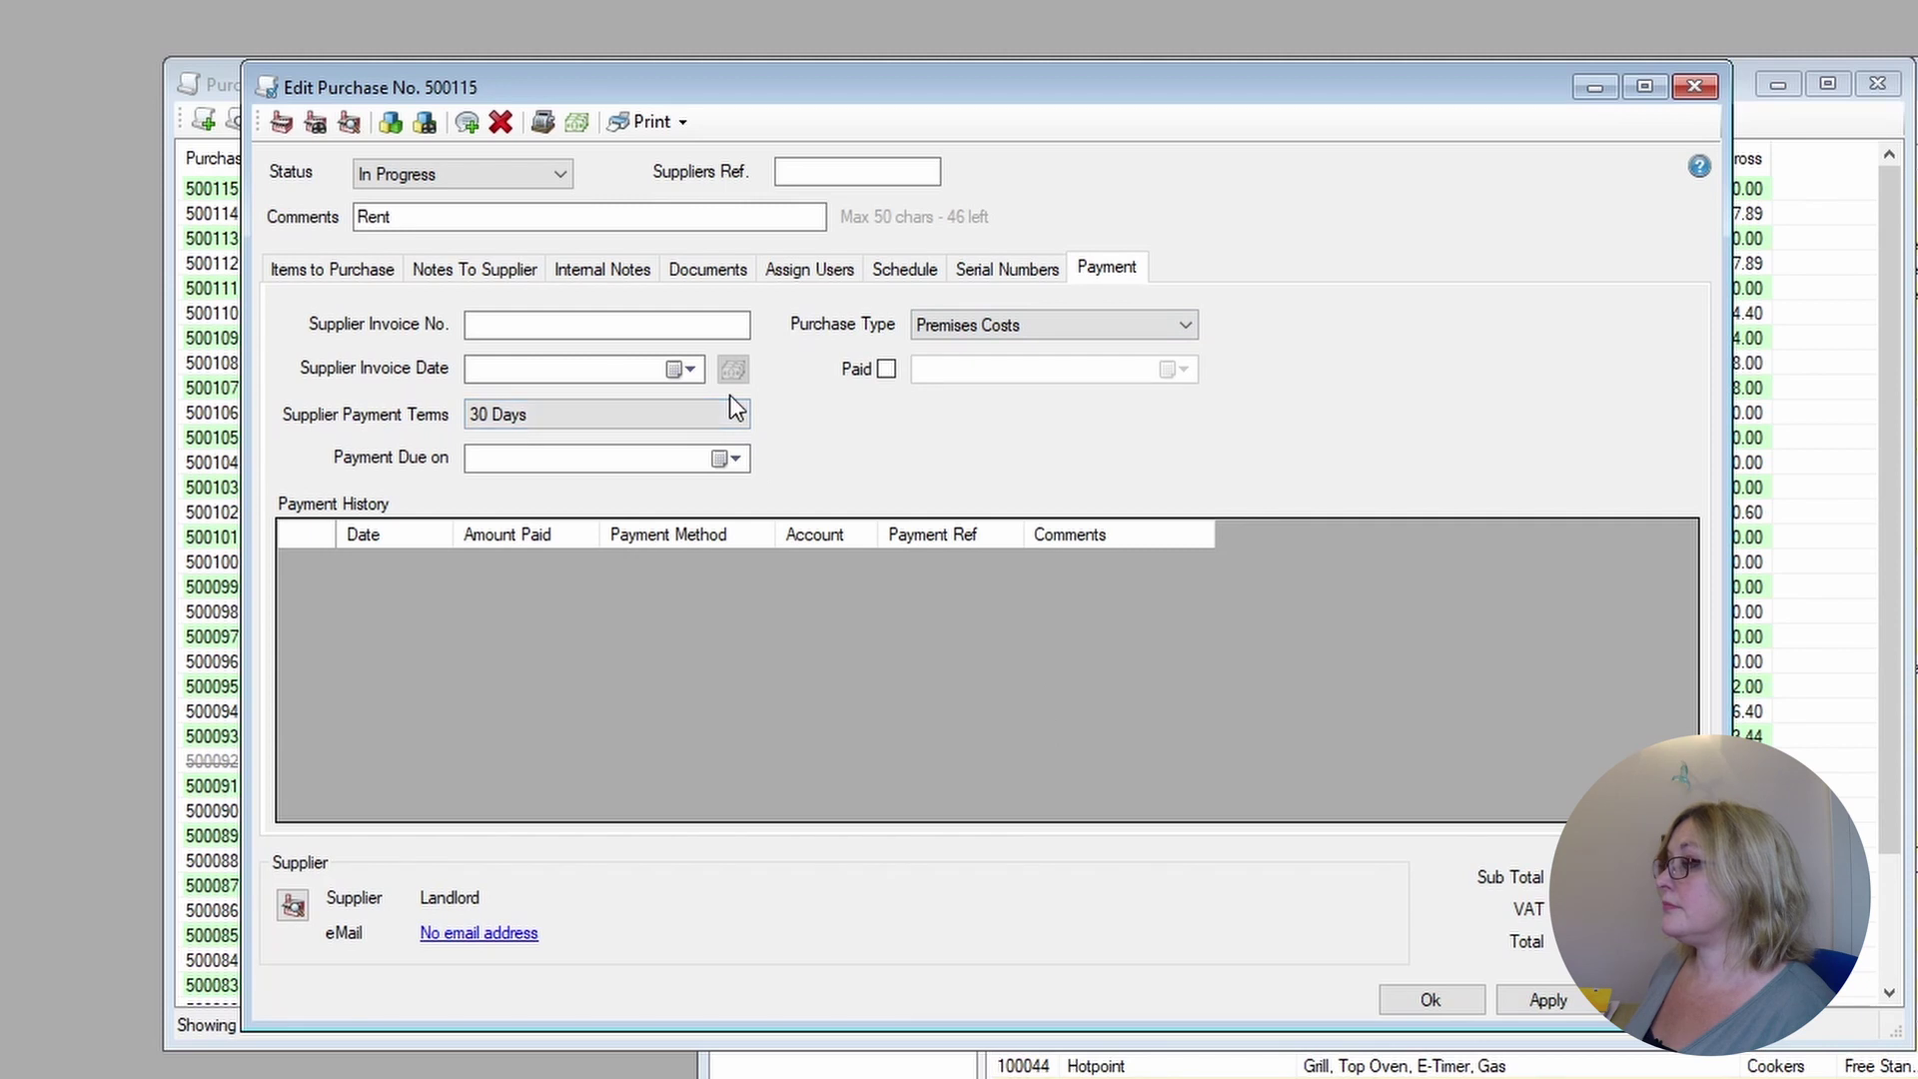
Set the supplier invoice date of the rent purchase to 09 July 2021 and save the changes
{"action": "left_click", "coordinate": [690, 370]}
{"action": "left_click", "coordinate": [674, 486]}
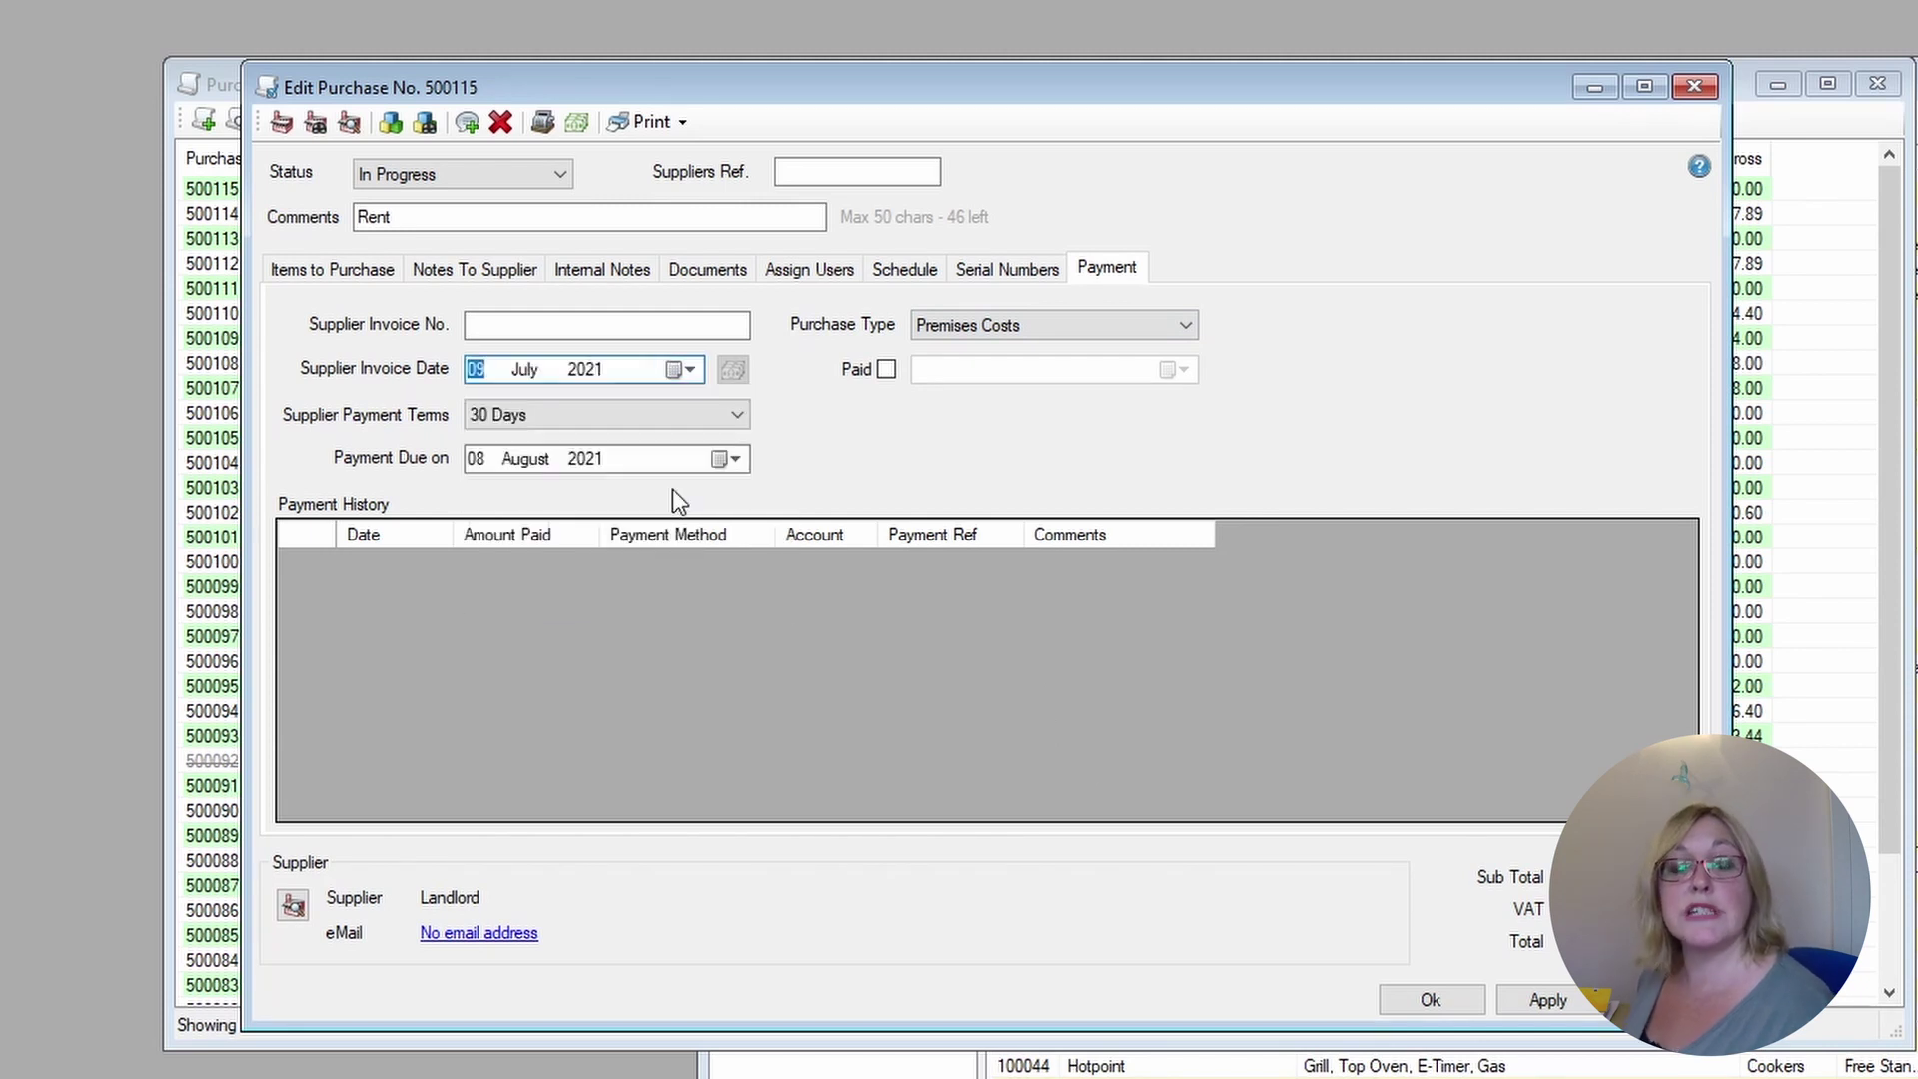
{"action": "left_click", "coordinate": [1548, 1004]}
{"action": "left_click", "coordinate": [1145, 765]}
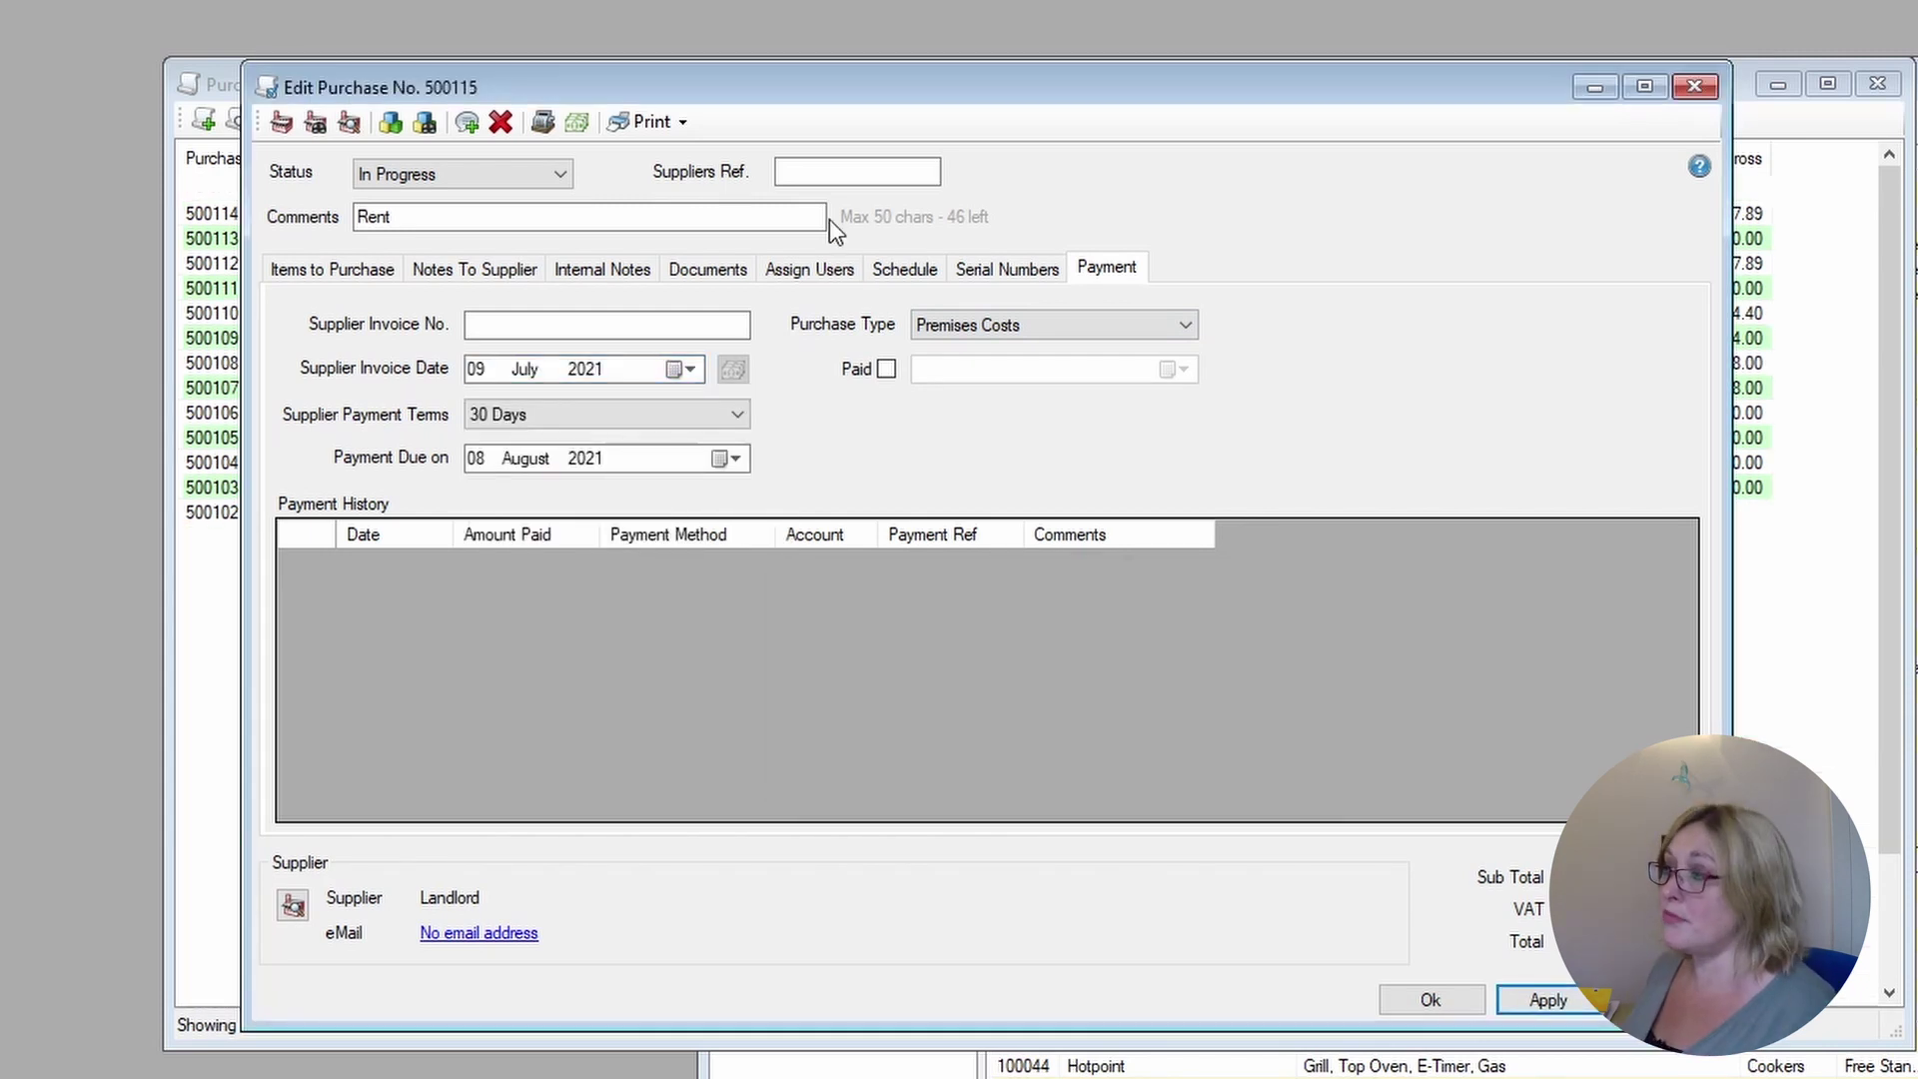
Record a payment of 500 for the rent purchase from the Current account, with Direct Debit as the payment method
{"action": "left_click", "coordinate": [543, 122]}
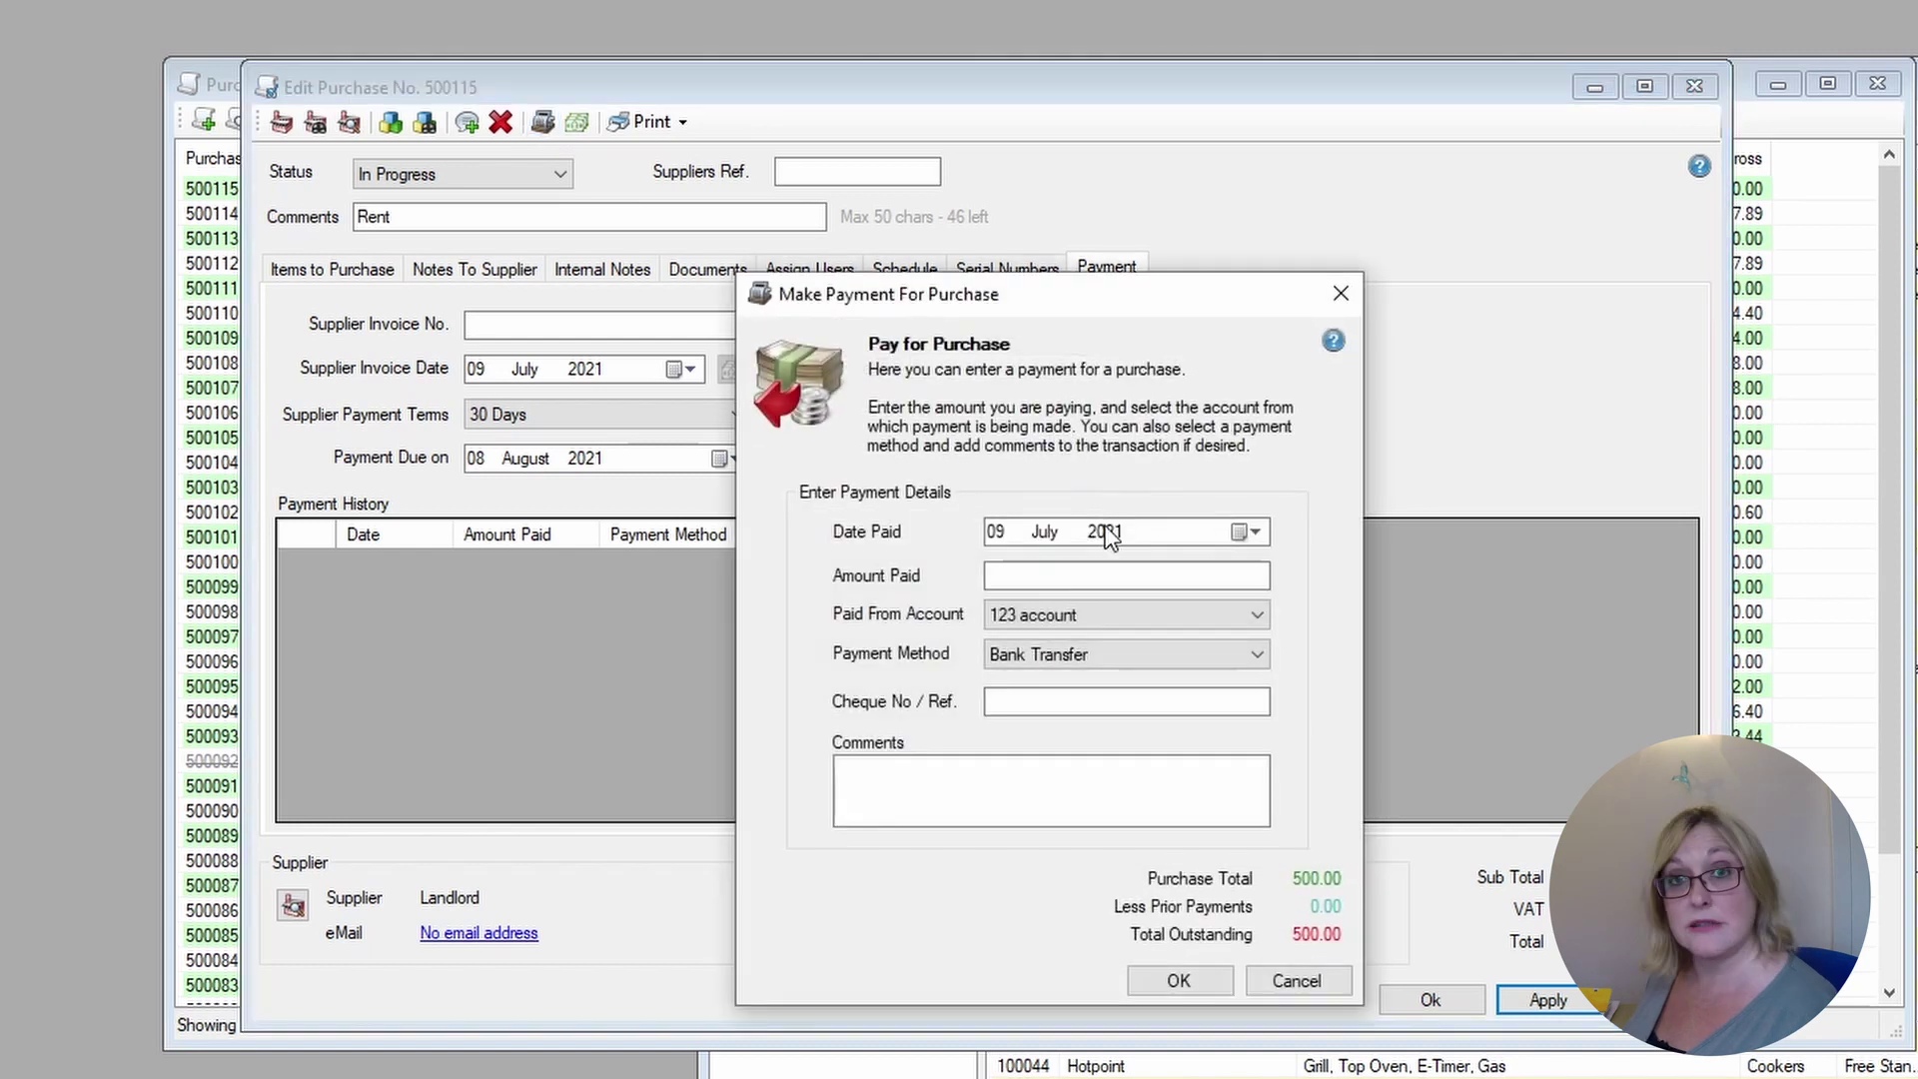
{"action": "left_click", "coordinate": [1182, 575]}
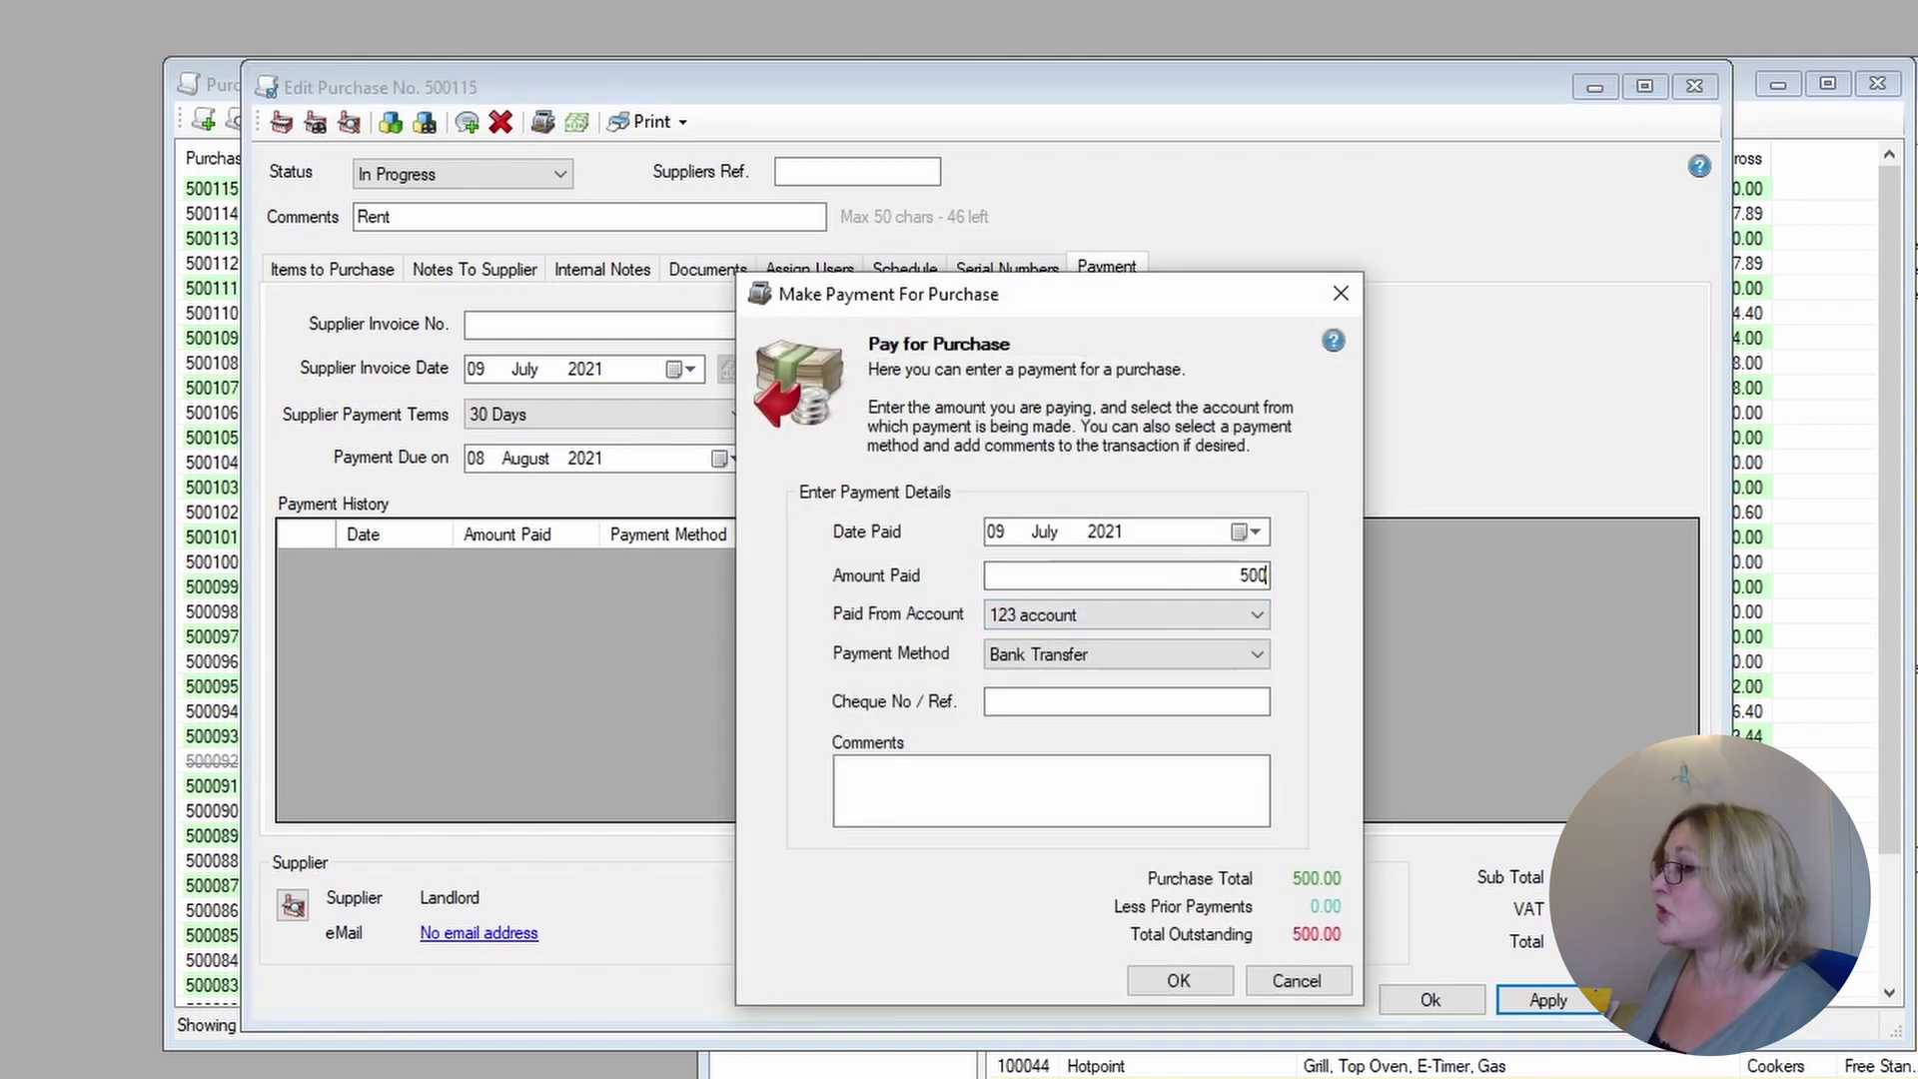
{"action": "type", "text": "500"}
{"action": "left_click", "coordinate": [1094, 619]}
{"action": "left_click", "coordinate": [1033, 807]}
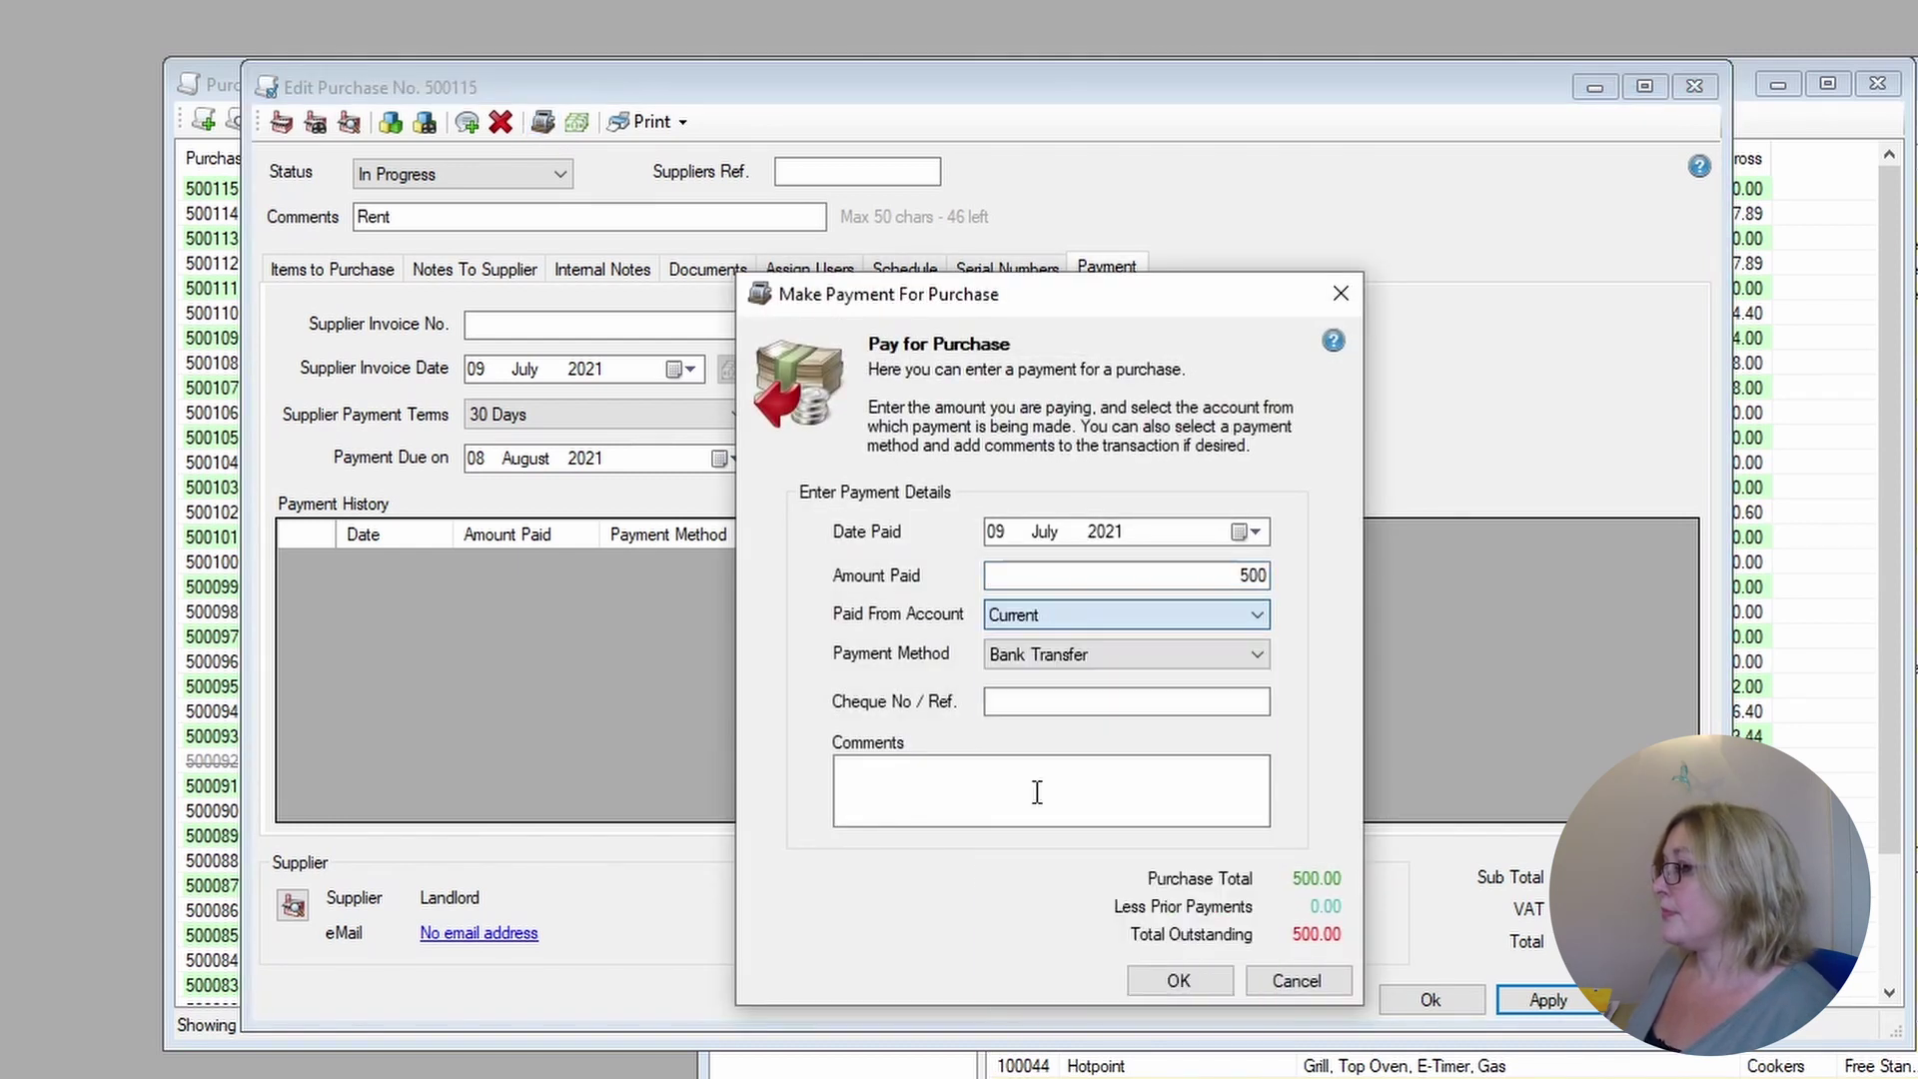
{"action": "left_click", "coordinate": [1039, 789]}
{"action": "left_click", "coordinate": [1034, 653]}
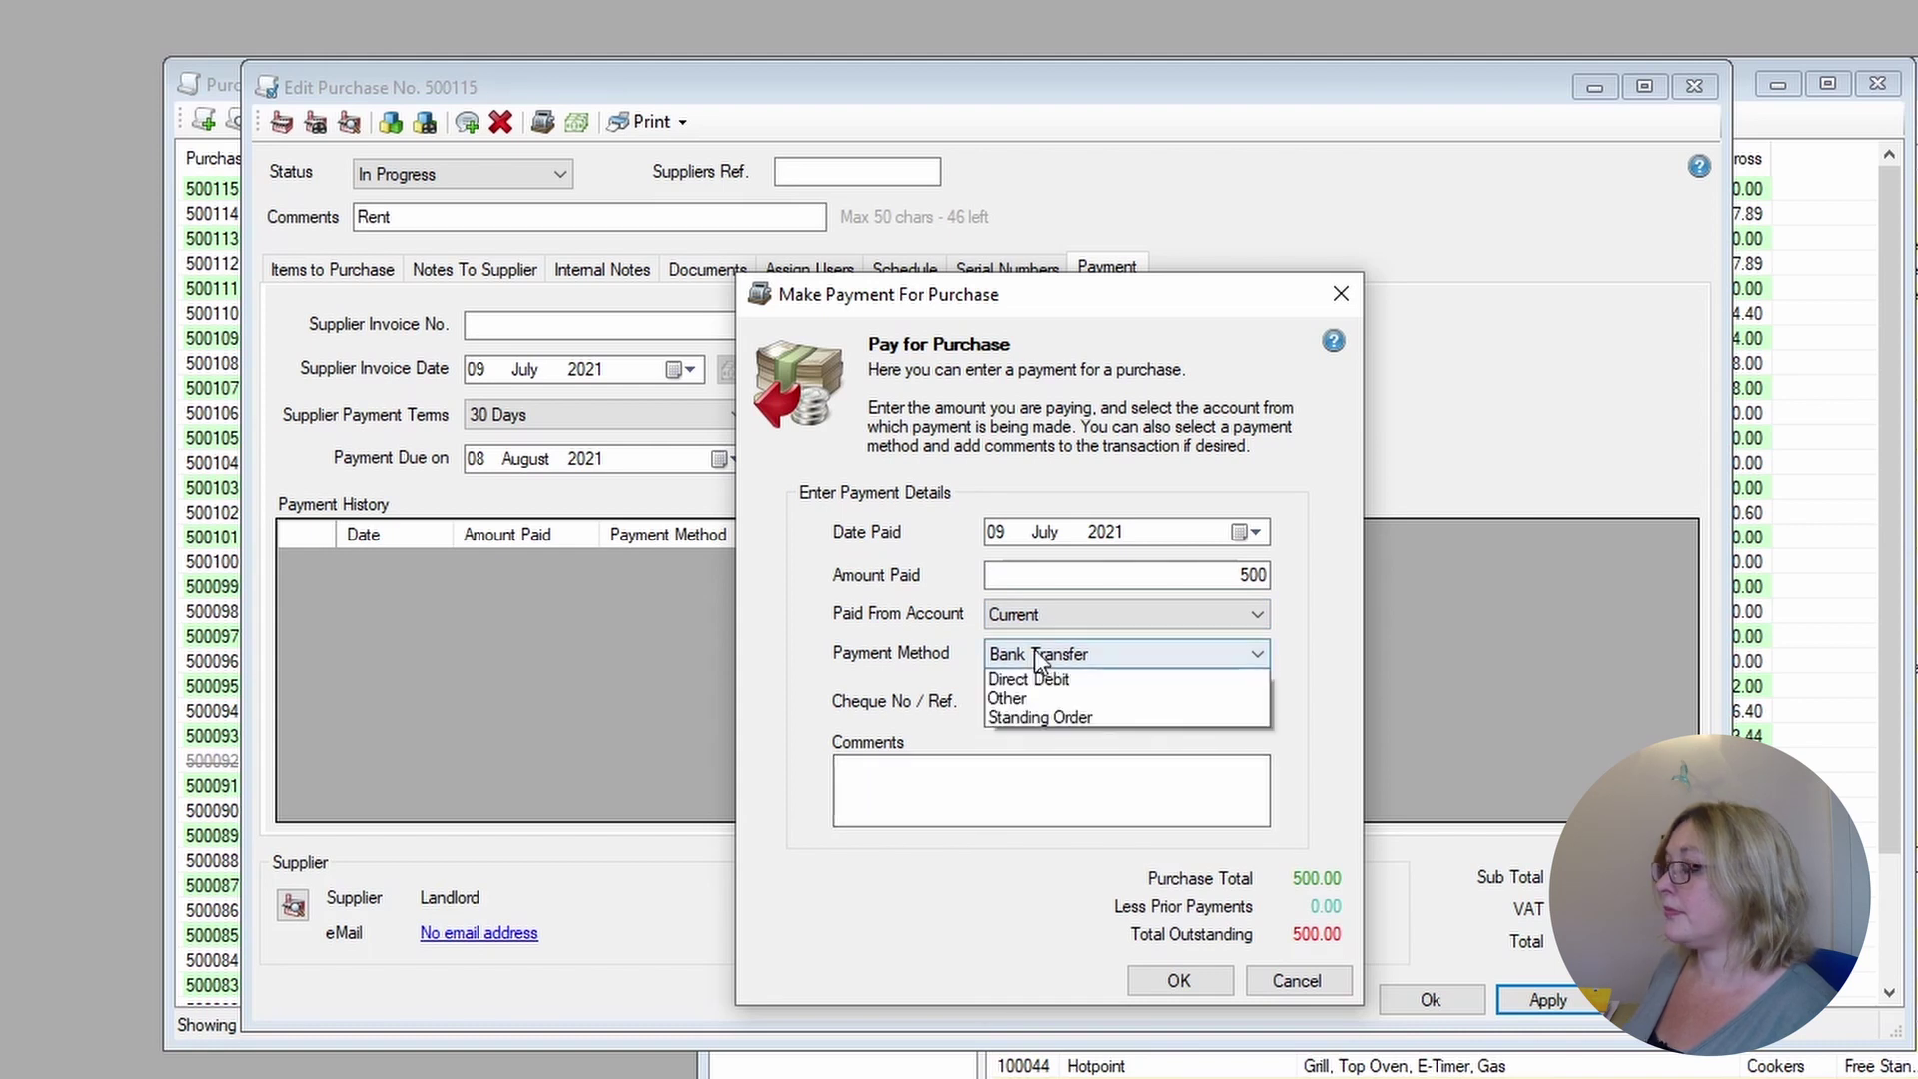
{"action": "left_click", "coordinate": [1040, 773]}
{"action": "left_click", "coordinate": [1183, 980]}
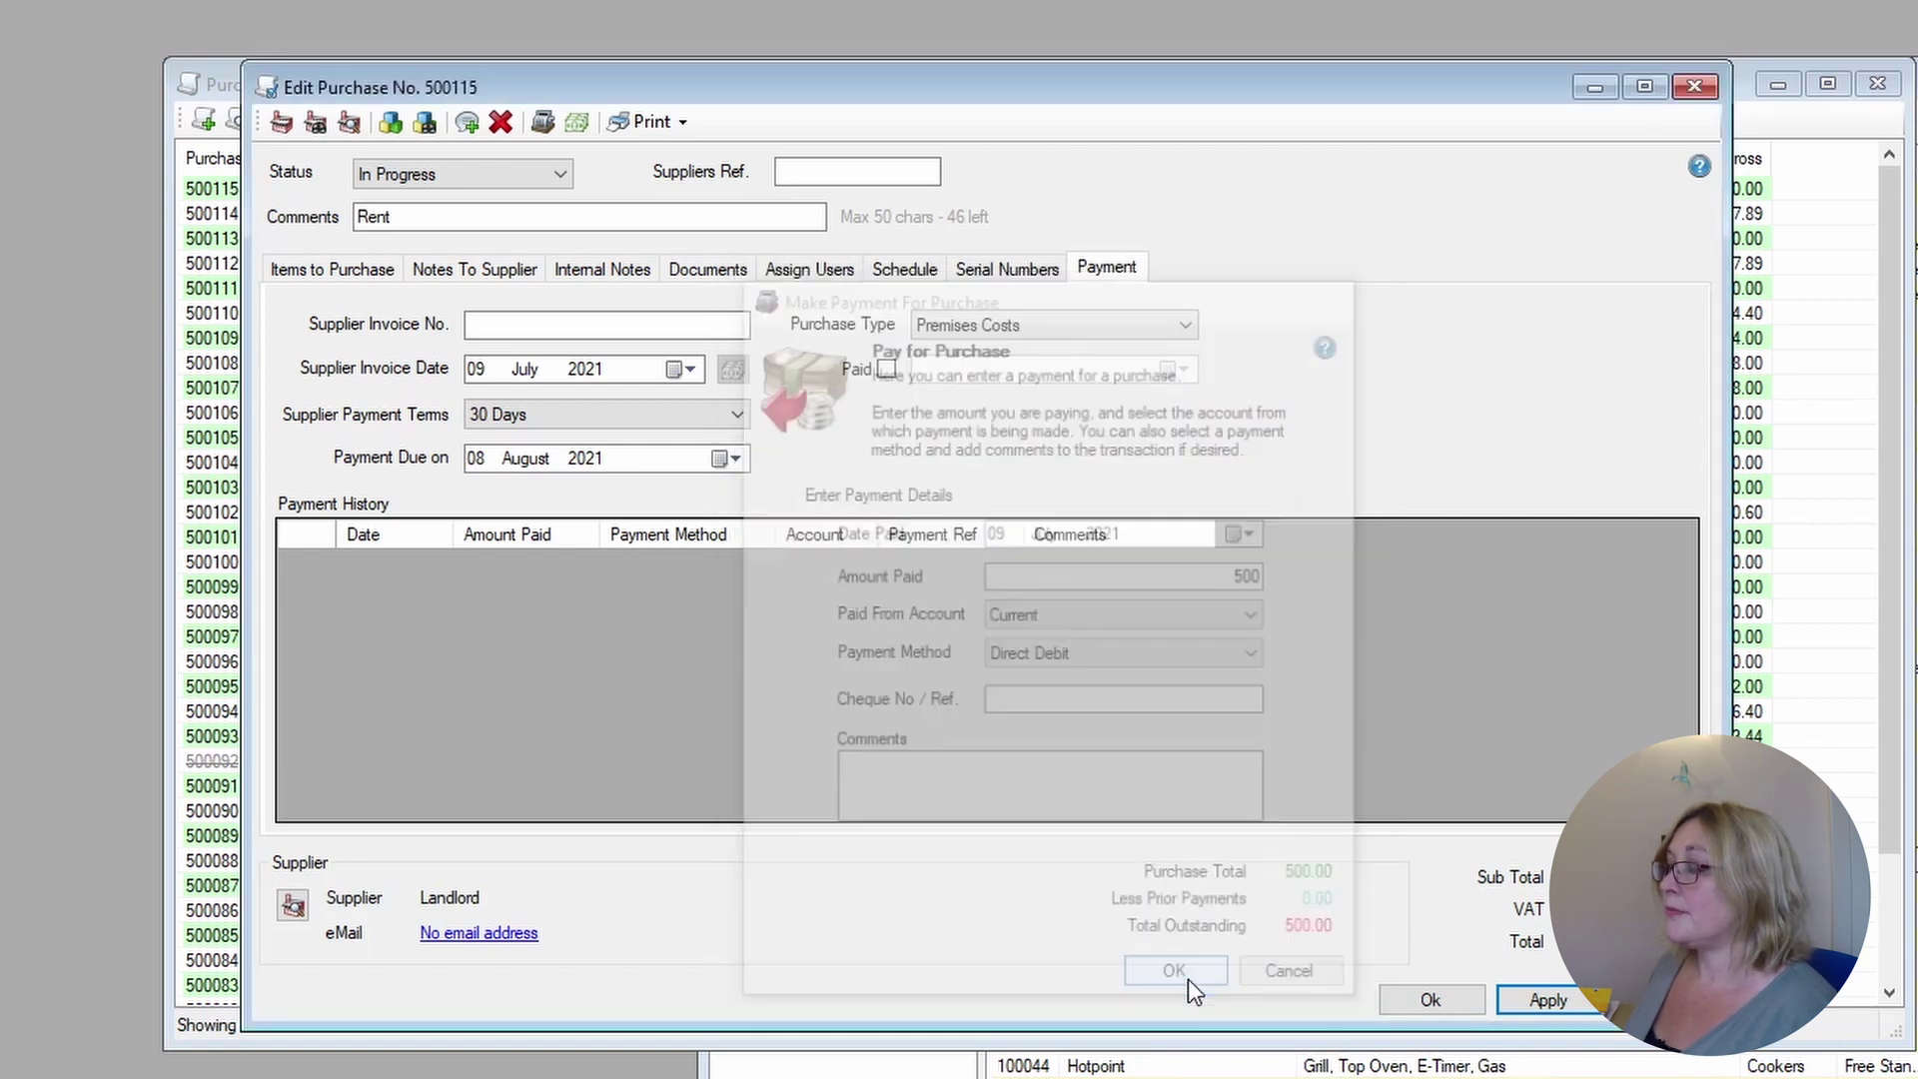